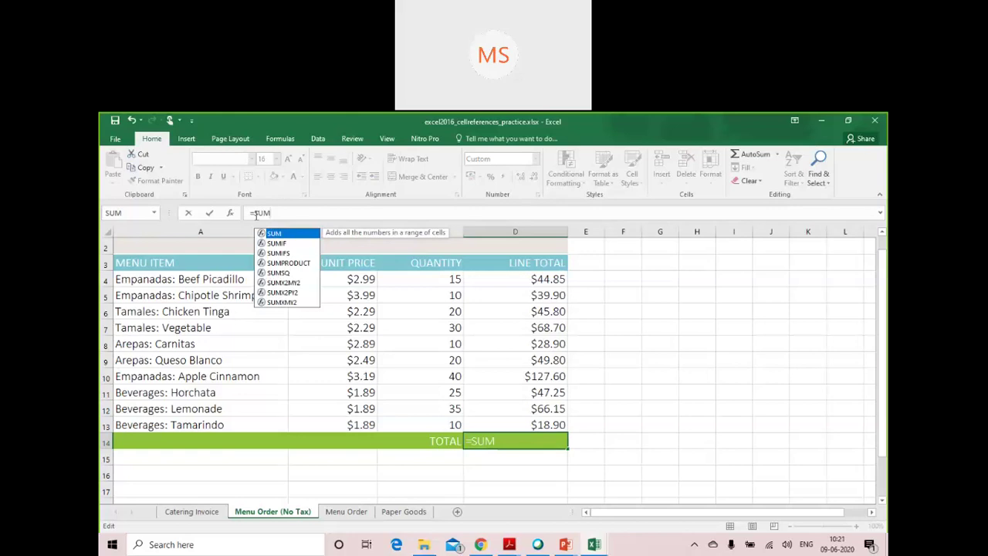
# Step: Try the example range A1:A20 as the argument of the SUM formula in total cell D14, and erase it
pyautogui.write('(')
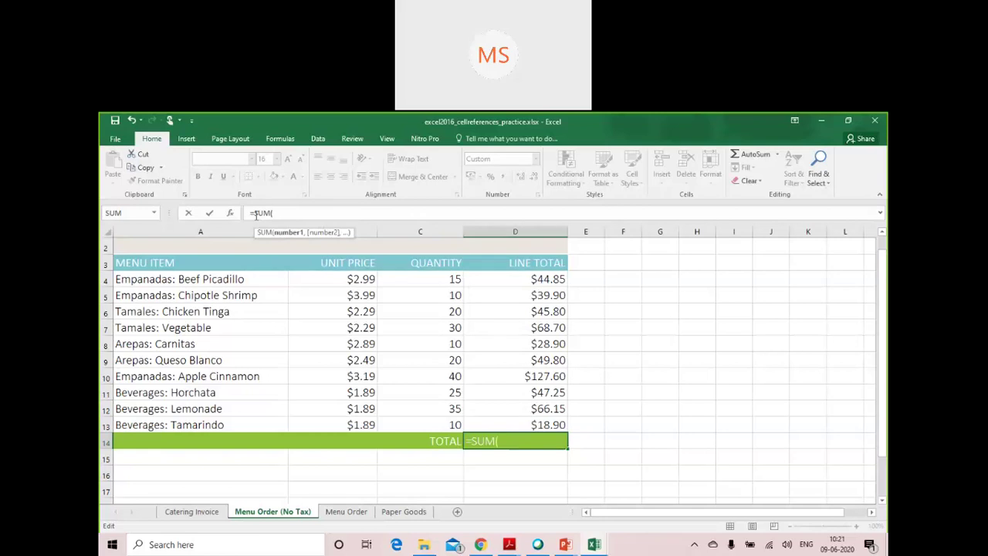
pyautogui.write('A')
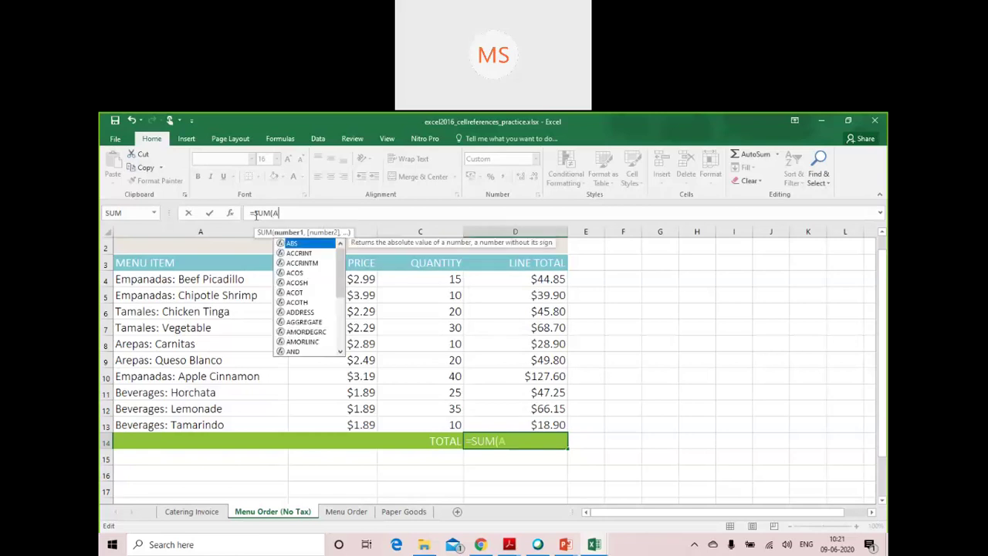
pyautogui.write('1')
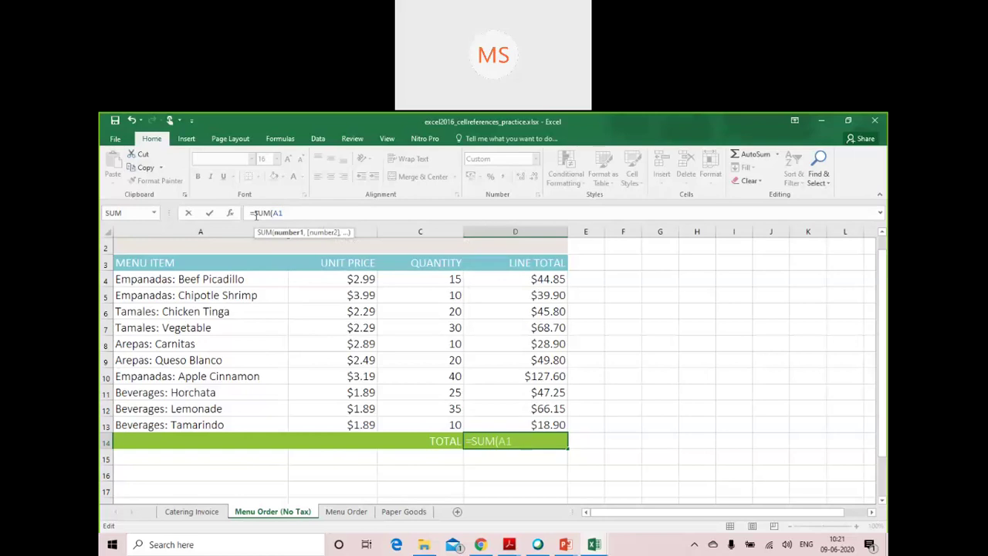
pyautogui.write(':A20')
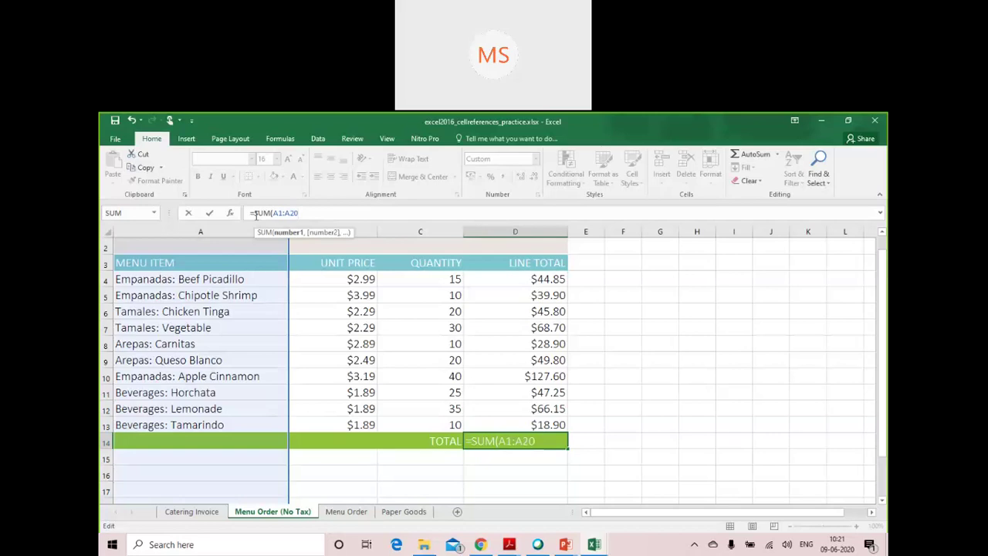
pyautogui.press('BackSpace')
pyautogui.press('BackSpace')
pyautogui.press('BackSpace')
pyautogui.press('BackSpace')
pyautogui.press('BackSpace')
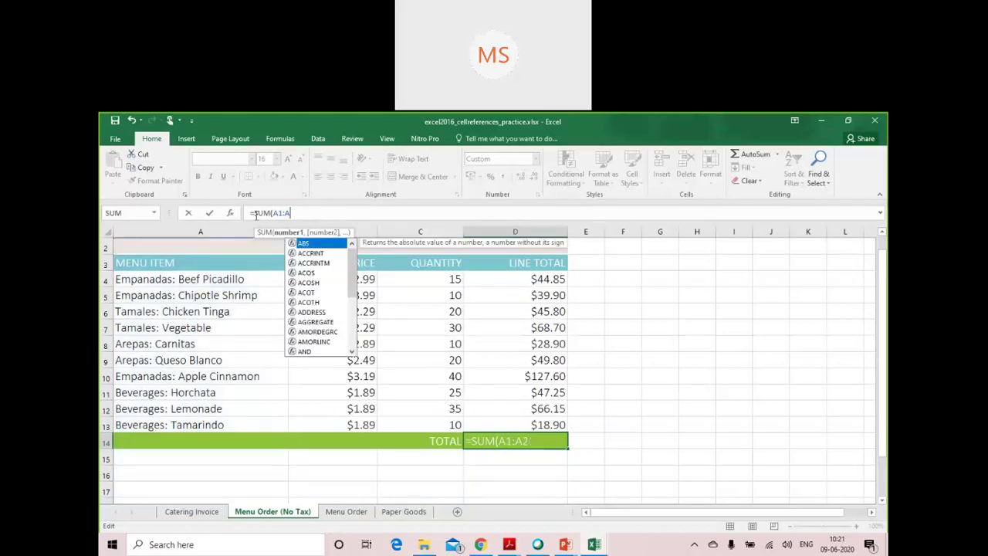
pyautogui.press('BackSpace')
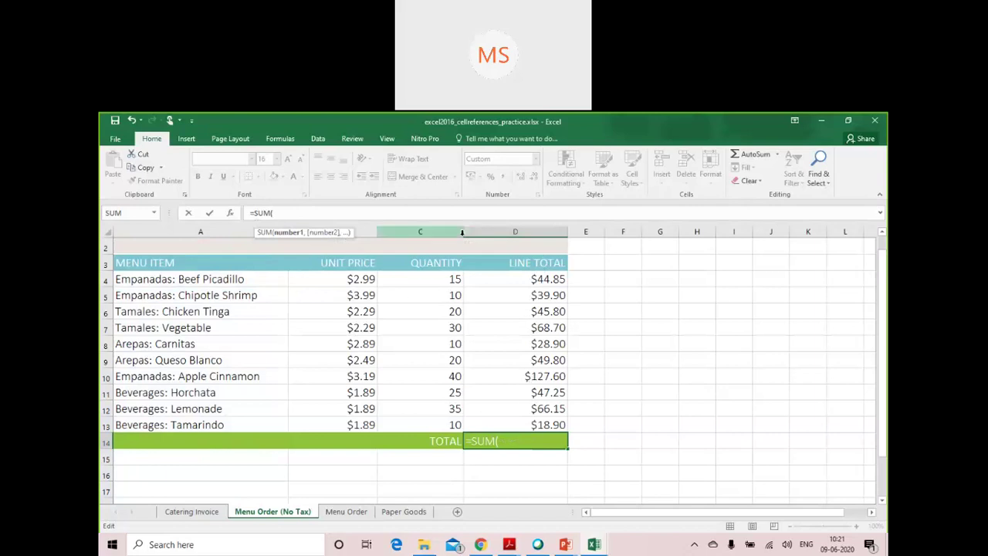
# Step: Complete the total formula in cell D14 as =SUM(D4:D13) and commit it
pyautogui.write('D')
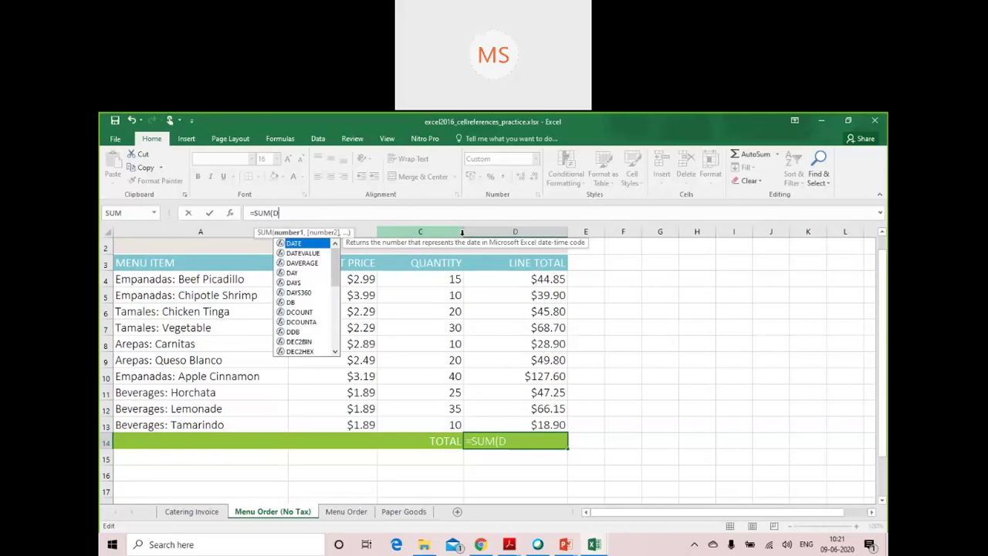
pyautogui.write('1')
pyautogui.press('BackSpace')
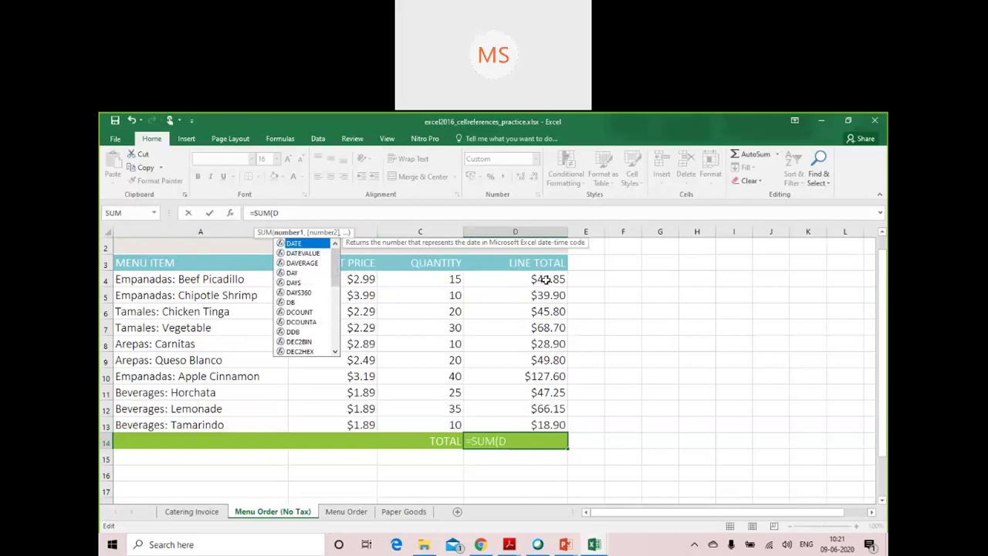
pyautogui.write('4')
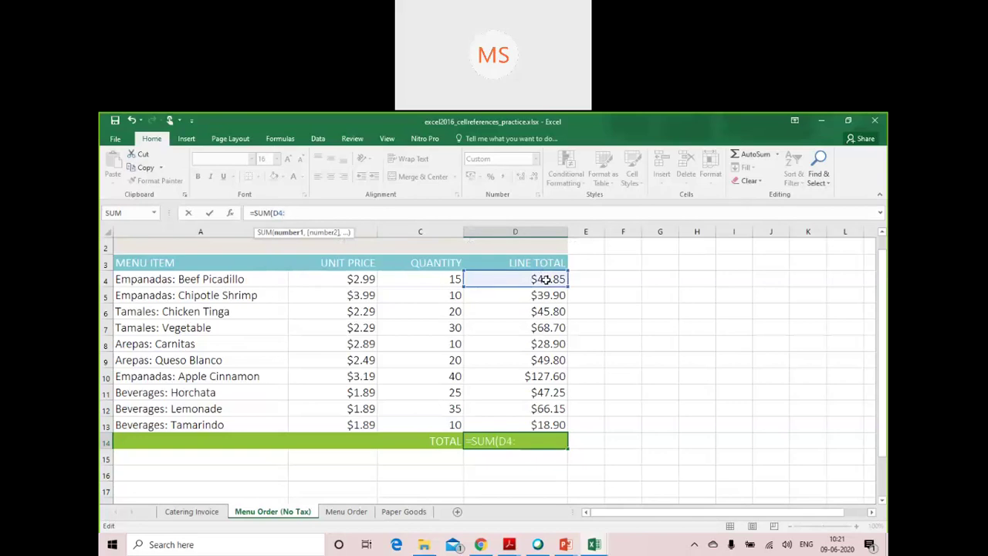
pyautogui.write(':D13')
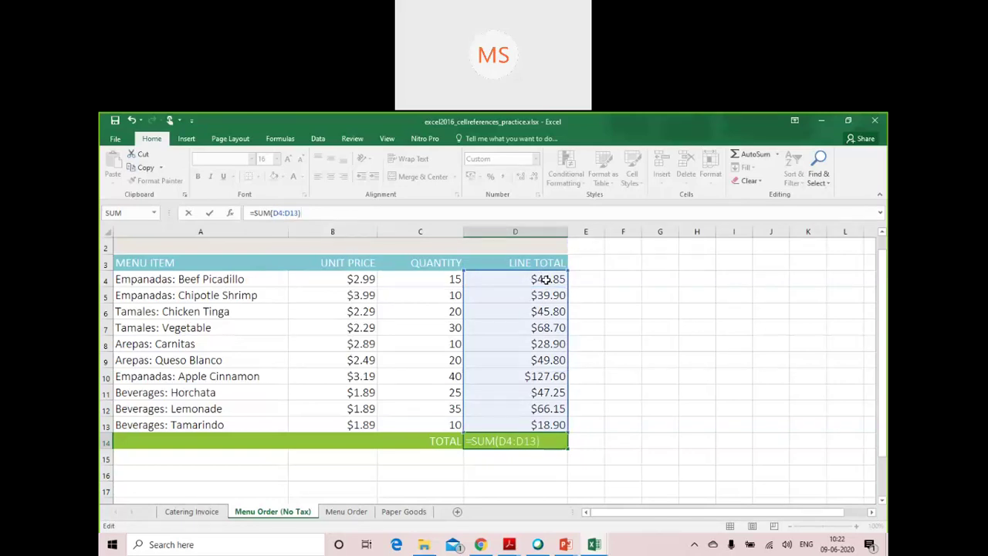
pyautogui.press('Return')
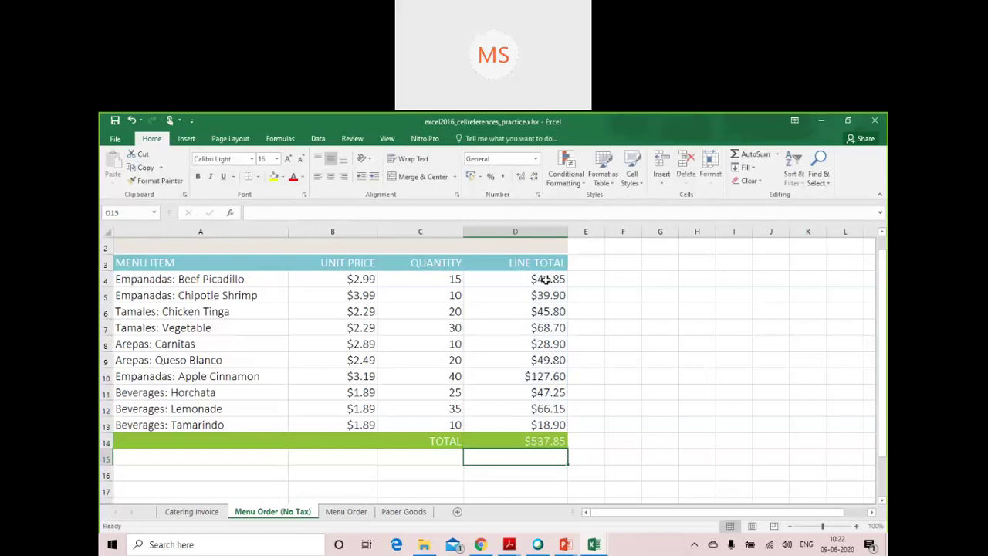
# Step: Reopen the formula in total cell D14 for editing and erase its argument back to =SUM
pyautogui.click(524, 442)
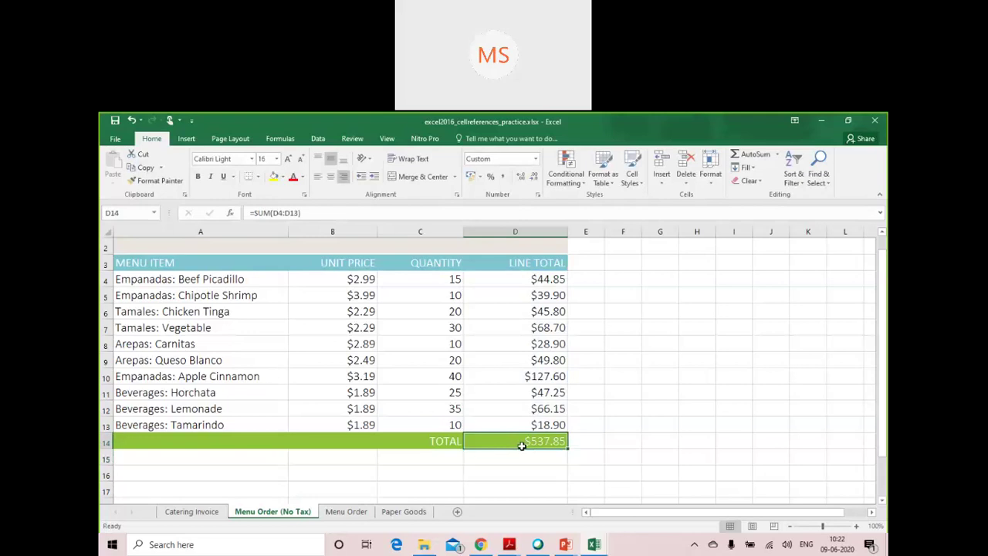
pyautogui.click(382, 216)
pyautogui.press('BackSpace')
pyautogui.press('BackSpace')
pyautogui.press('BackSpace')
pyautogui.press('BackSpace')
pyautogui.press('BackSpace')
pyautogui.press('BackSpace')
pyautogui.press('BackSpace')
pyautogui.press('BackSpace')
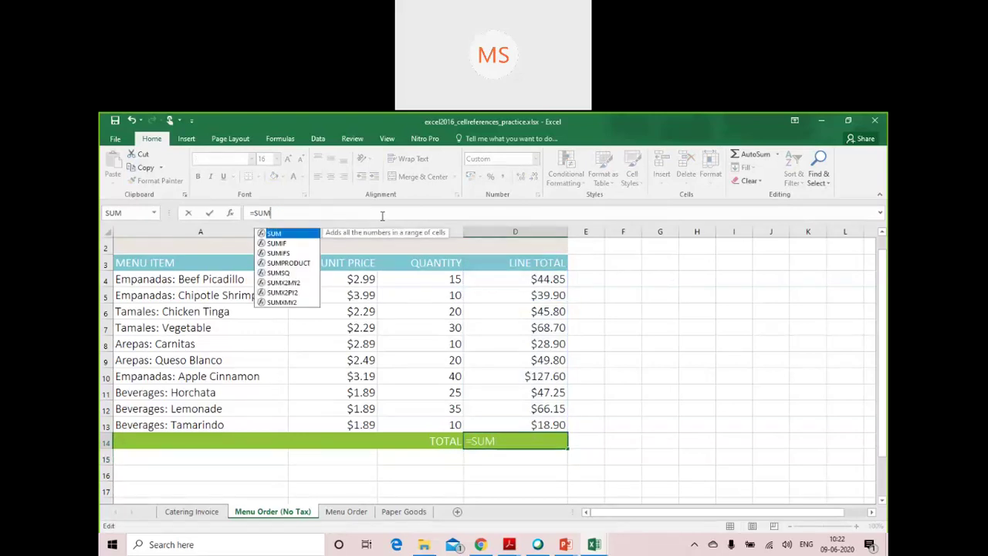
# Step: Rebuild the D14 total as =SUM(D4:D13), picking the line totals D4 through D13 directly in the sheet as the argument
pyautogui.write('(')
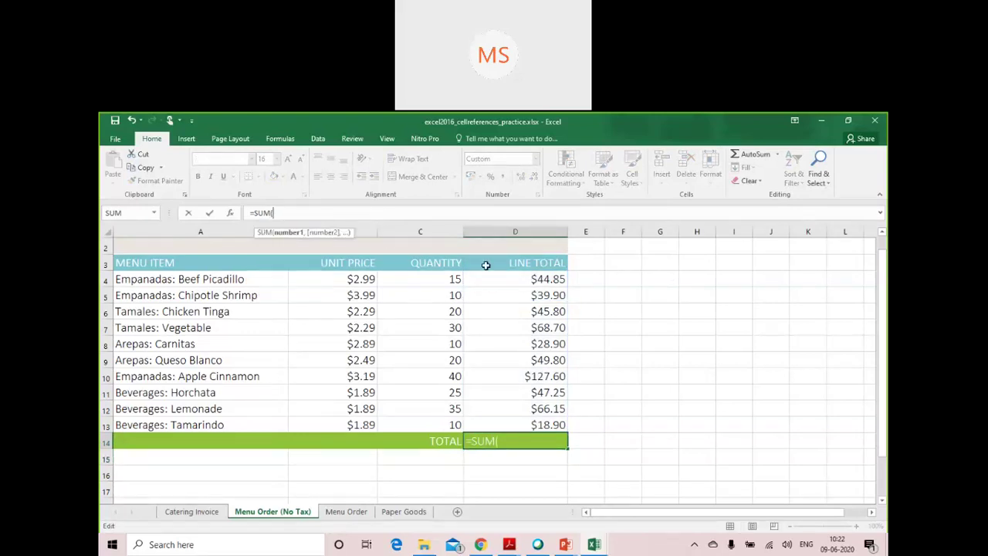
pyautogui.click(530, 279)
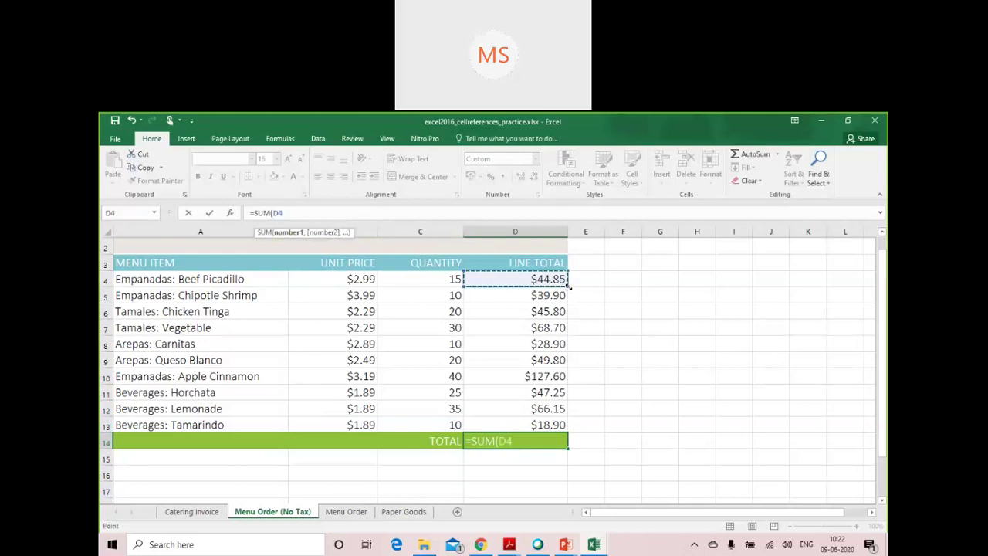
pyautogui.moveTo(557, 283); pyautogui.dragTo(551, 424)
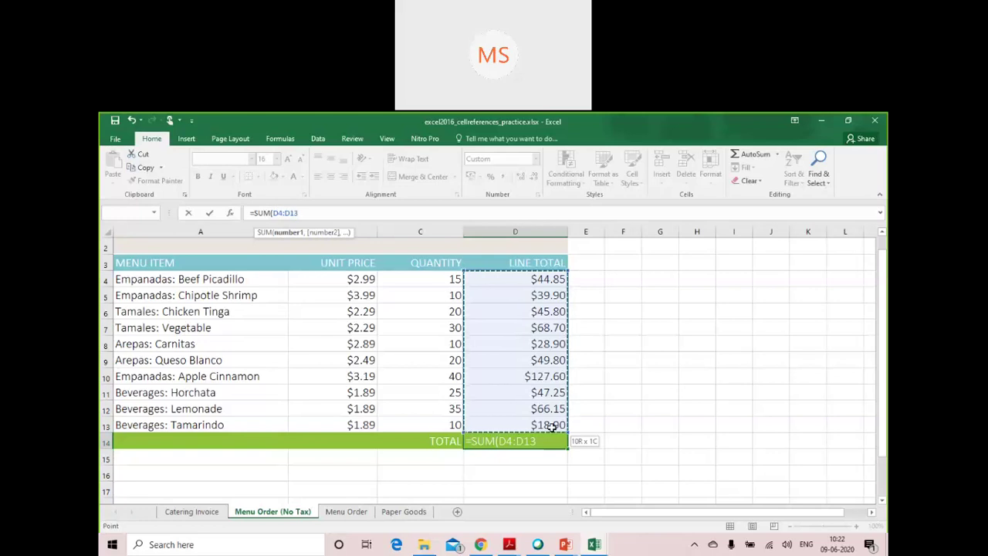
pyautogui.moveTo(552, 427); pyautogui.dragTo(552, 427)
pyautogui.write(')')
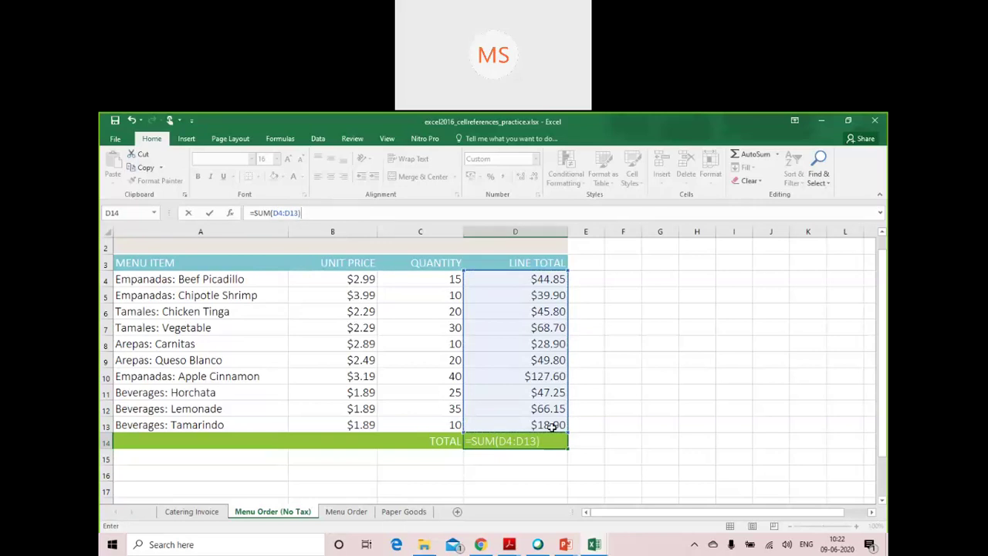
pyautogui.press('Return')
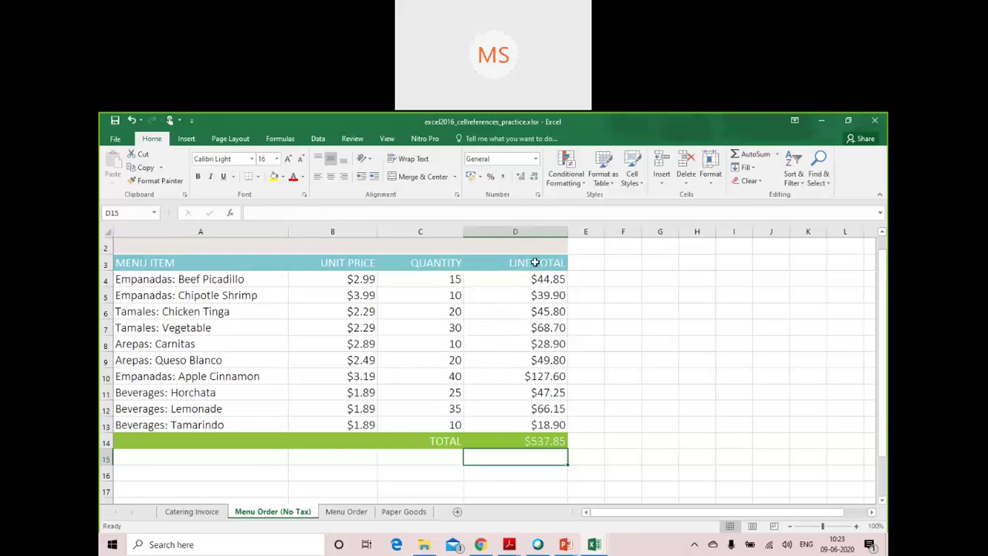
# Step: Highlight the SUM(D4:D13) part of the total formula in cell D14 to review its syntax
pyautogui.click(523, 439)
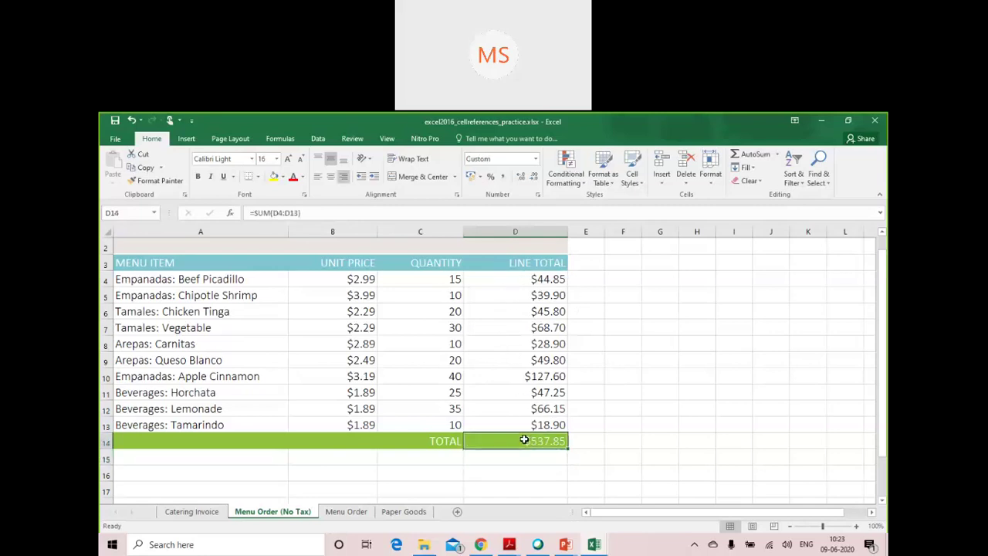
pyautogui.click(260, 213)
pyautogui.moveTo(255, 213); pyautogui.dragTo(305, 214)
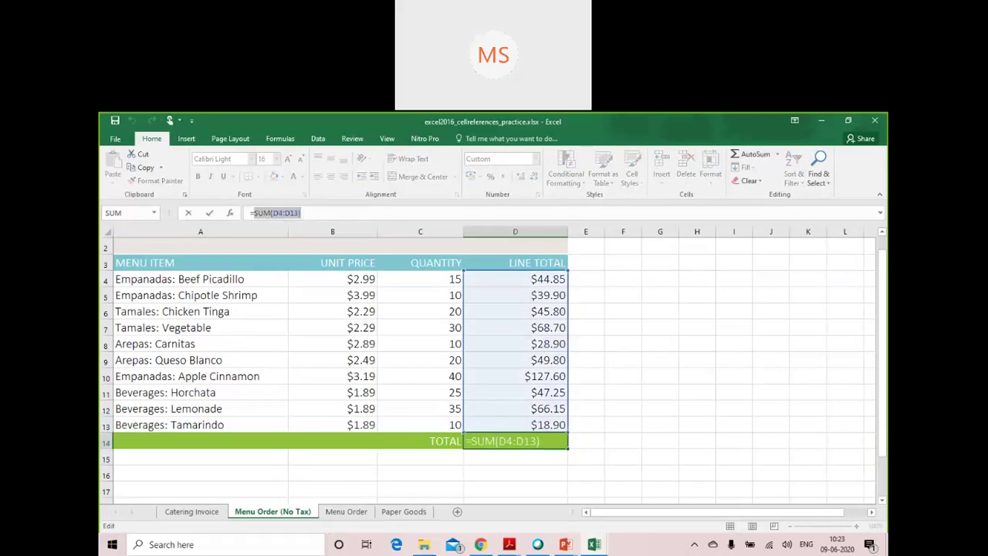
pyautogui.click(534, 132)
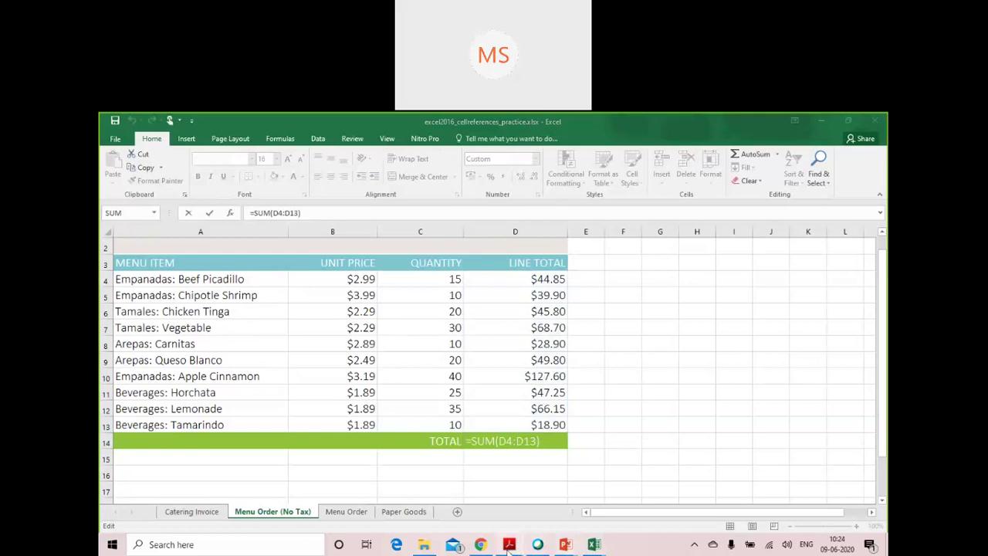
# Step: Switch to Chapter 5.pdf in Acrobat Reader and examine the SUM syntax figure and the =AVERAGE(B1:B9) argument example
pyautogui.moveTo(509, 548)
pyautogui.click(430, 487)
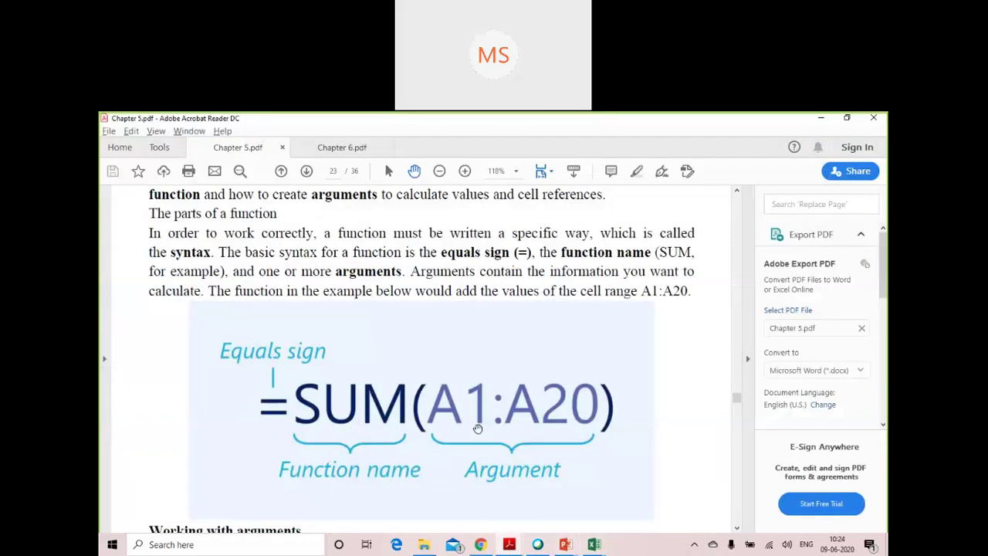
pyautogui.scroll(-1, 478, 428)
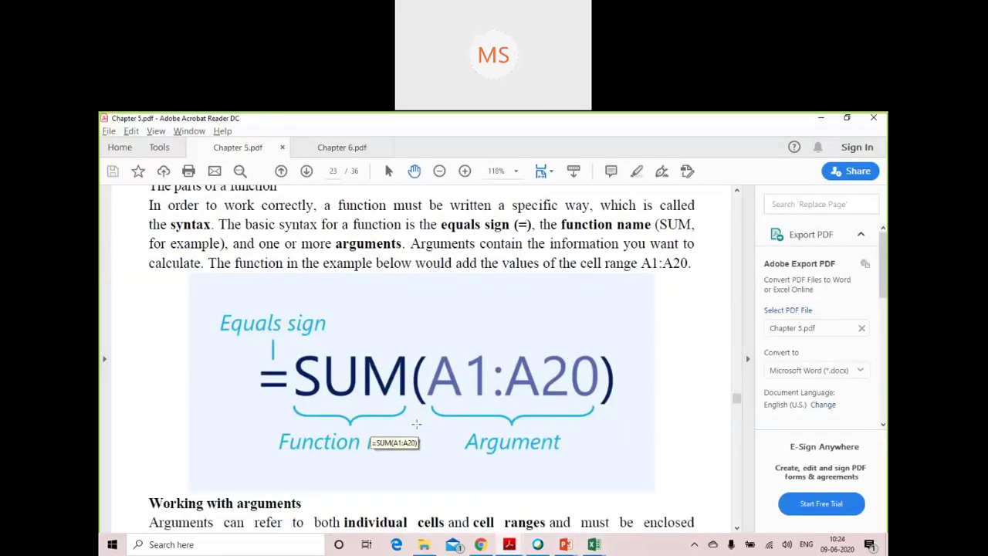
pyautogui.scroll(-5, 524, 406)
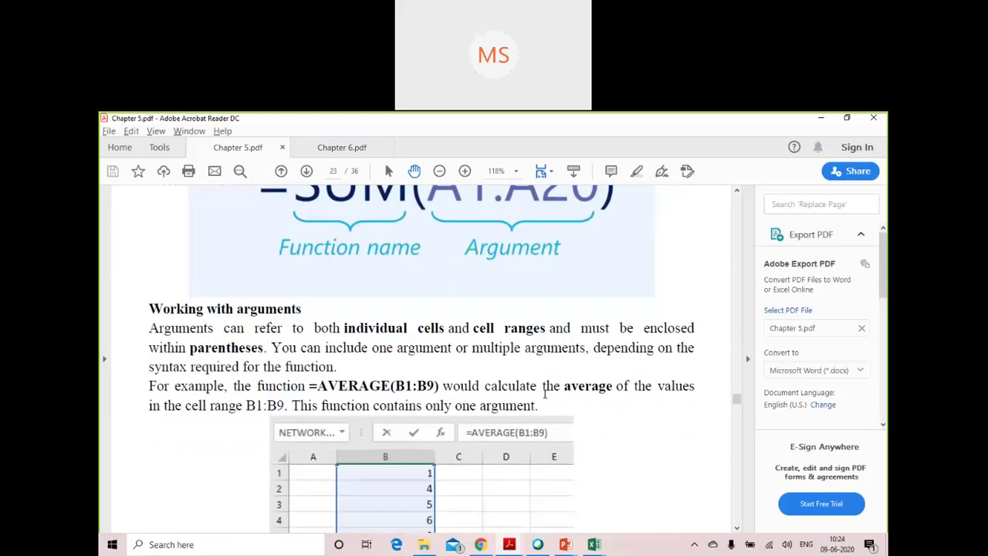
pyautogui.scroll(-3, 576, 385)
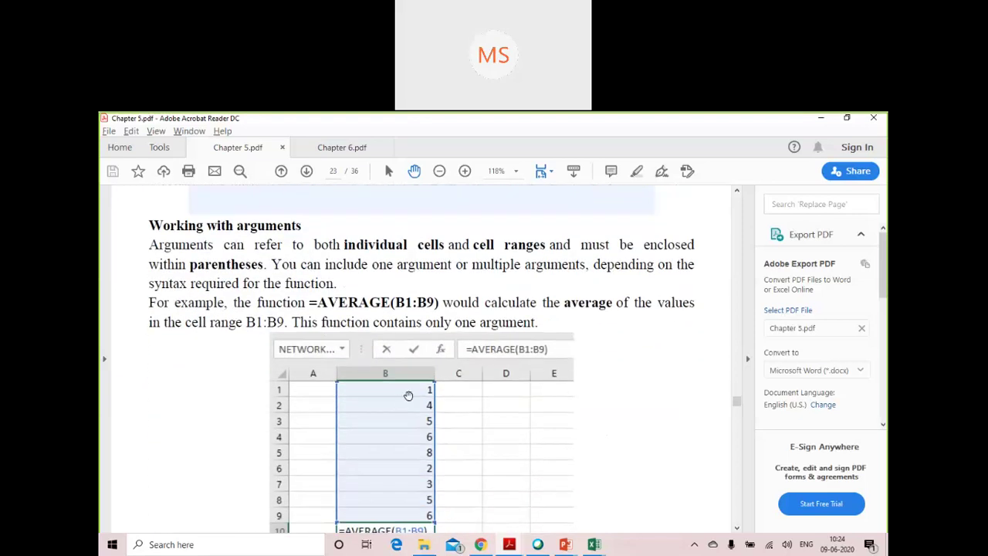
pyautogui.scroll(-2, 461, 439)
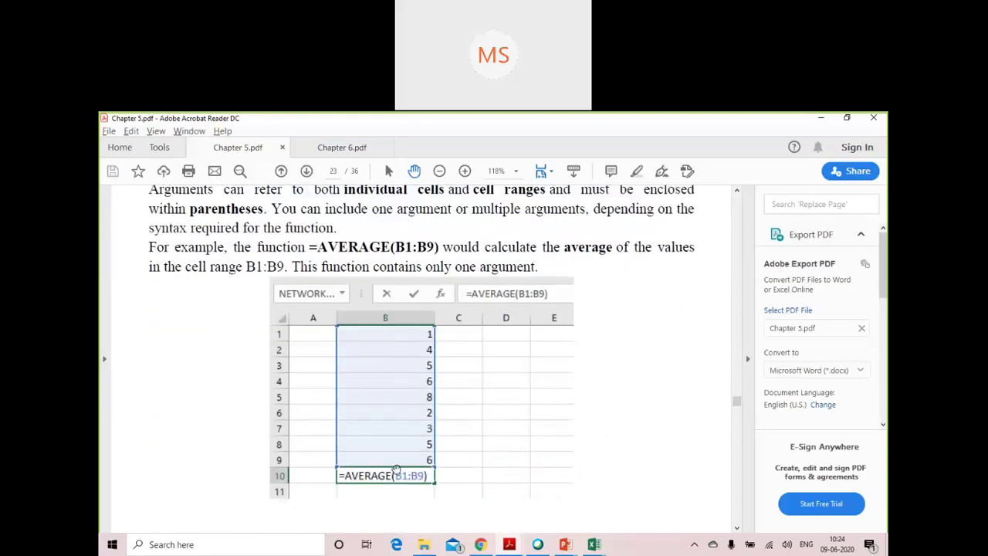
pyautogui.scroll(1, 589, 439)
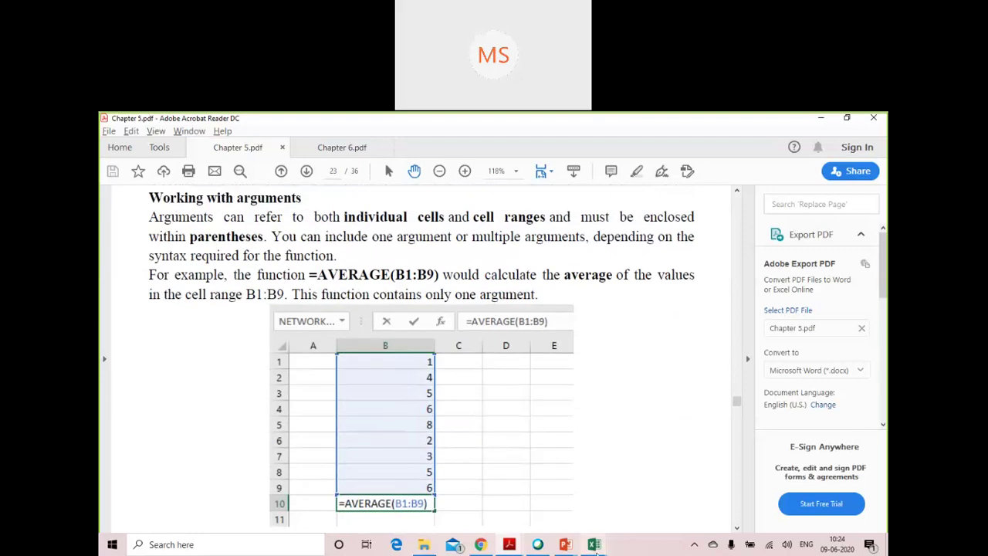
# Step: Switch back to the Excel workbook and cancel the pending edit of total cell D14
pyautogui.click(594, 544)
pyautogui.click(551, 507)
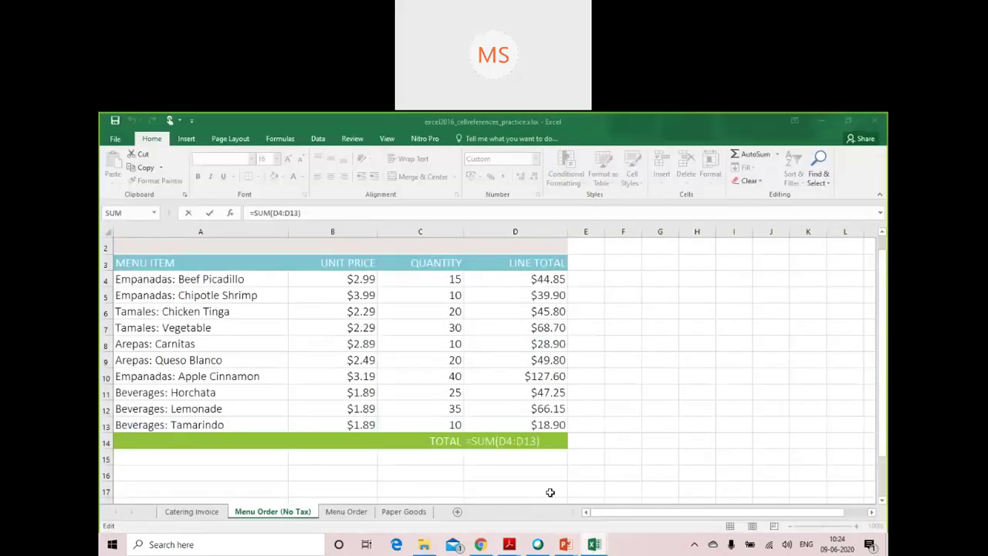
pyautogui.click(505, 458)
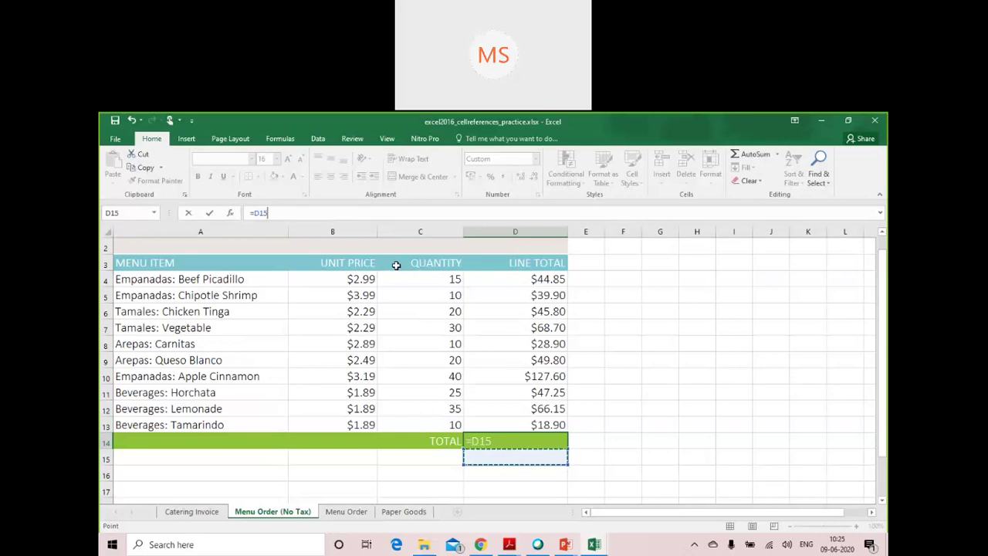
pyautogui.press('Escape')
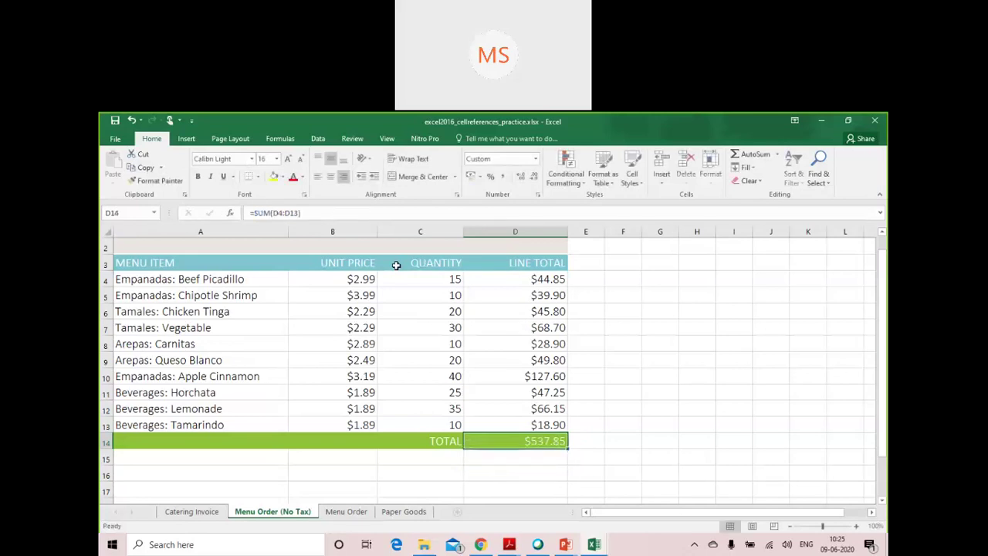
# Step: Open Insert Function for empty cell D15 from the AutoSum options and look through the most recently used functions
pyautogui.click(514, 457)
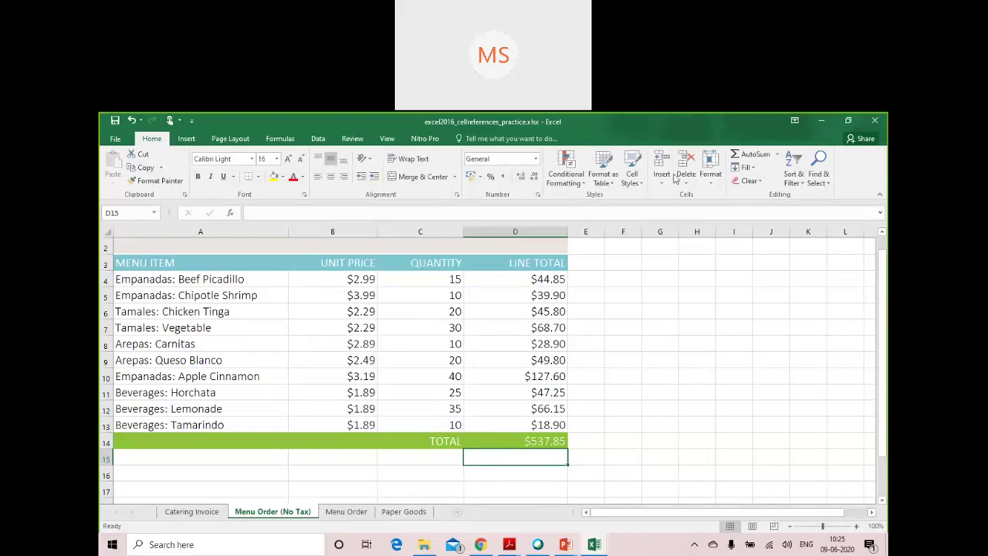
pyautogui.click(330, 176)
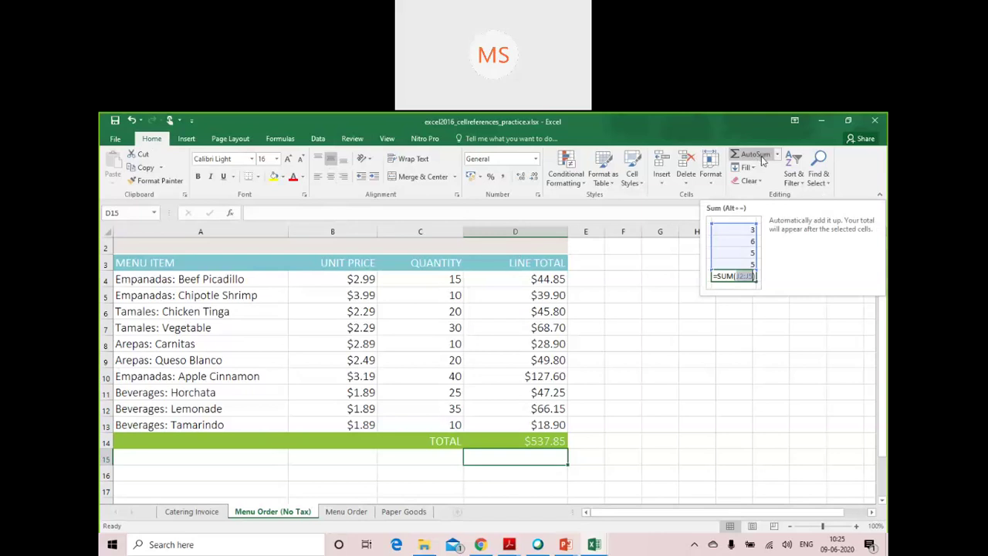
pyautogui.click(766, 159)
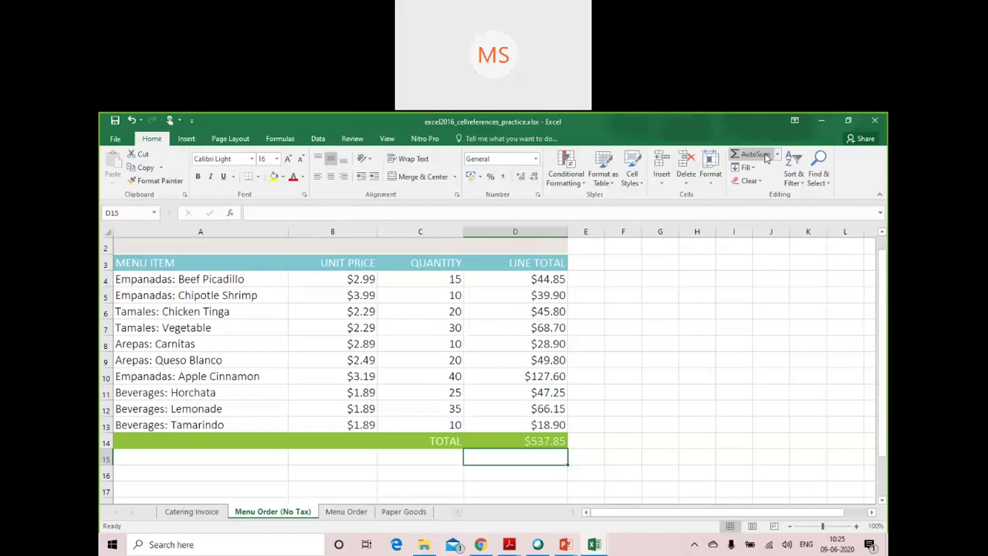
pyautogui.click(778, 156)
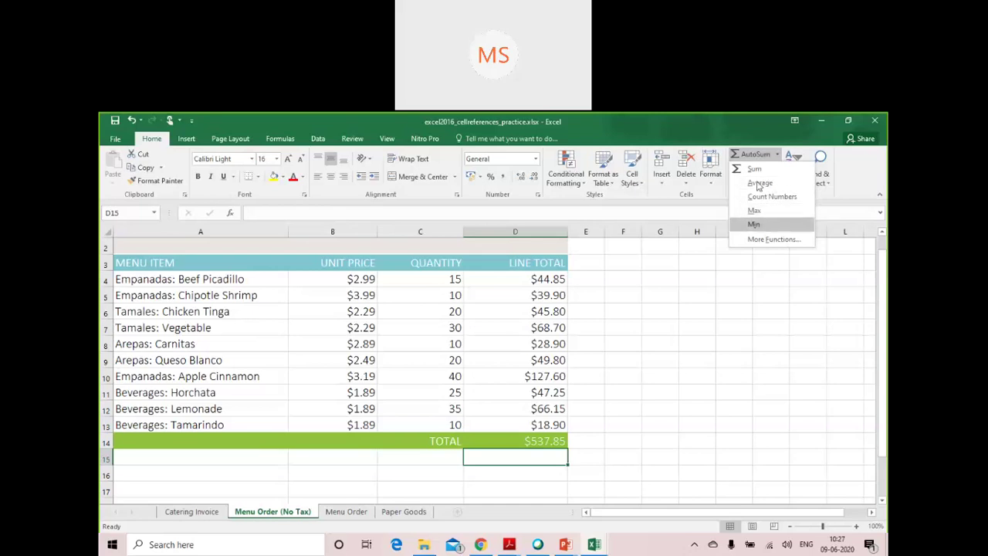
pyautogui.click(760, 240)
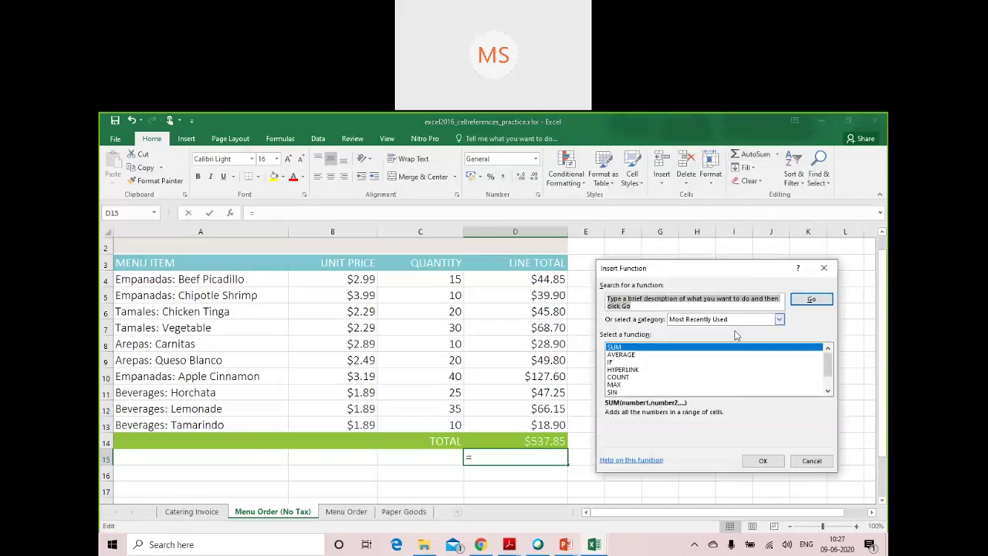
pyautogui.moveTo(828, 362)
pyautogui.mouseDown()
pyautogui.moveTo(833, 389)
pyautogui.moveTo(829, 358)
pyautogui.mouseUp()
pyautogui.scroll(-1, 829, 359)
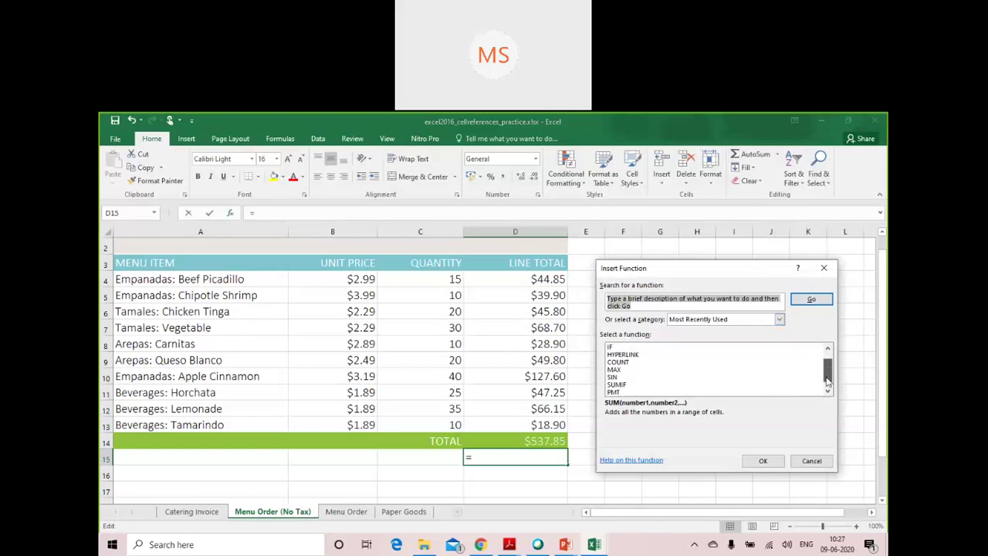
# Step: Examine the full list of function categories offered in the Insert Function dialog
pyautogui.click(779, 320)
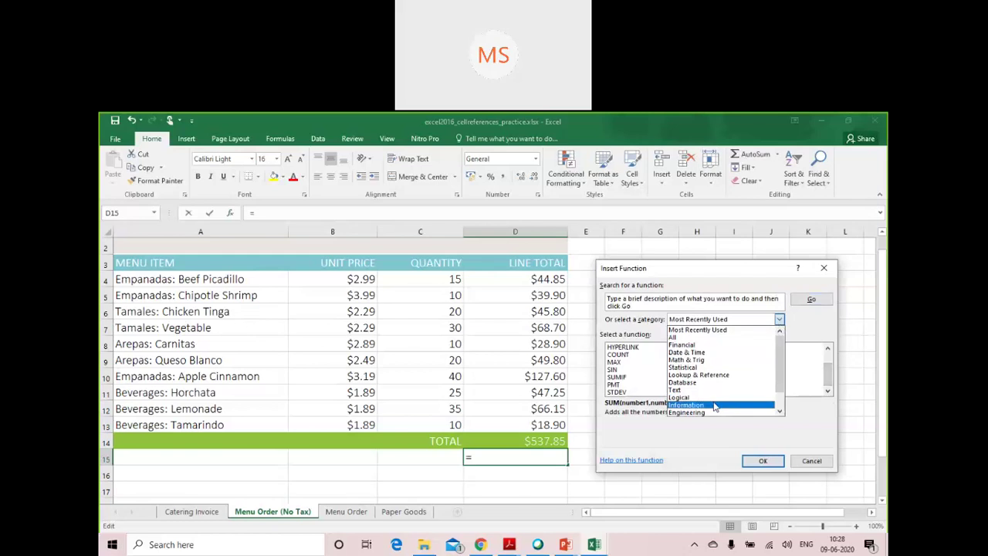
pyautogui.scroll(-1, 714, 407)
pyautogui.scroll(-2, 714, 407)
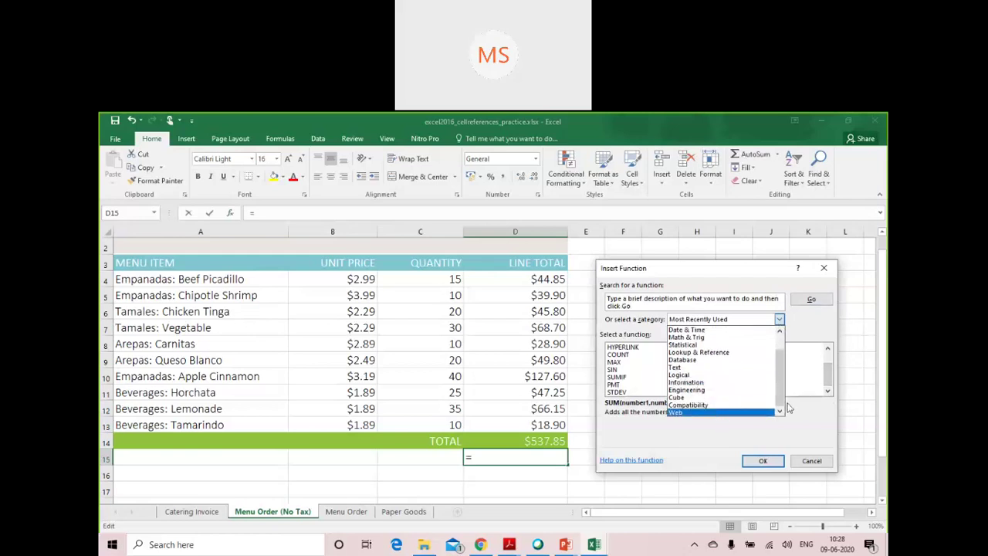
pyautogui.moveTo(780, 401); pyautogui.dragTo(780, 388)
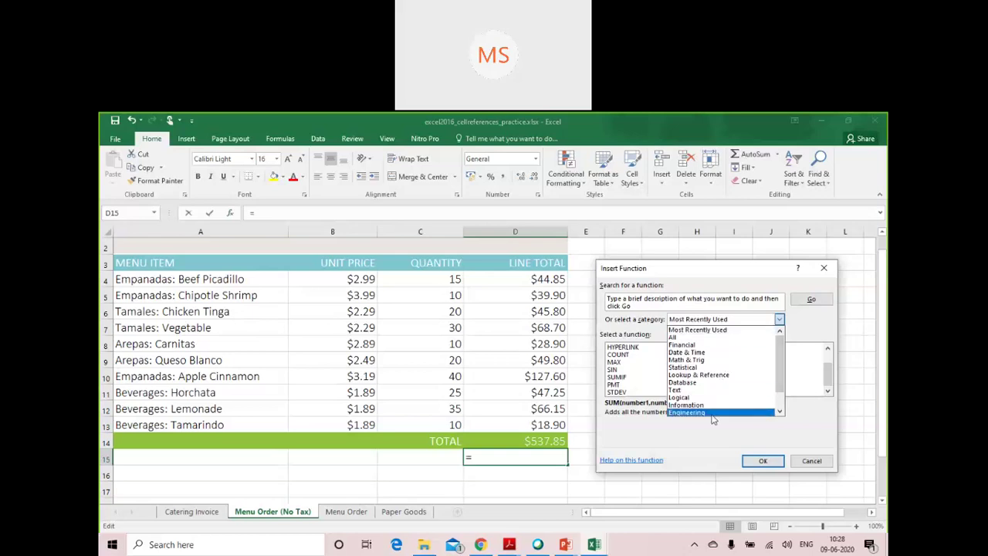
# Step: Browse the functions in the Financial category and in the Date & Time category
pyautogui.click(711, 345)
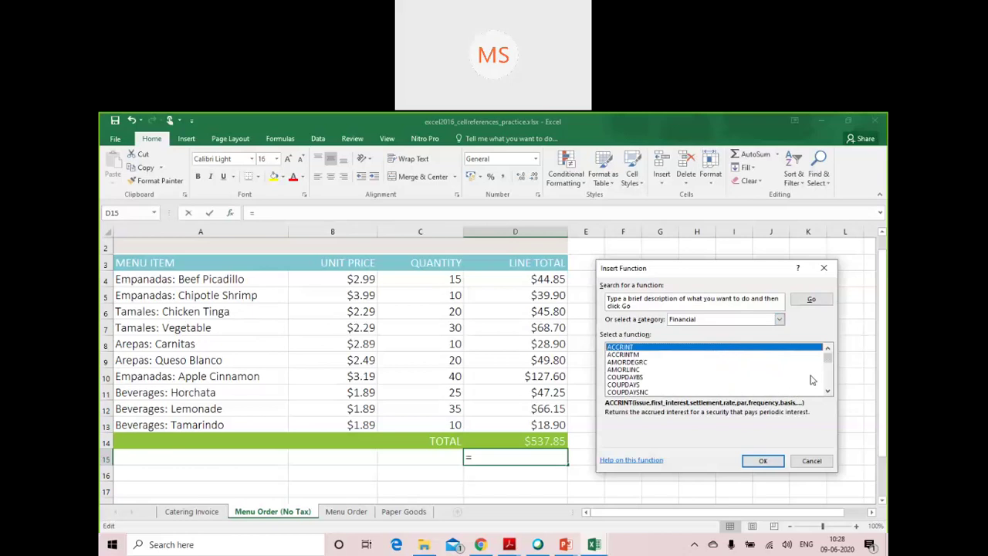
pyautogui.moveTo(828, 360); pyautogui.dragTo(839, 401)
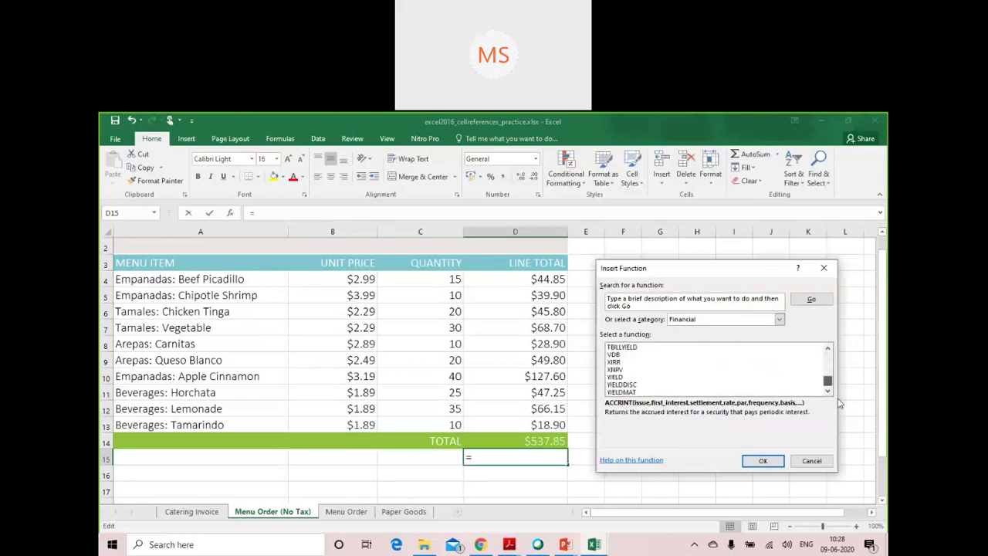
pyautogui.click(778, 318)
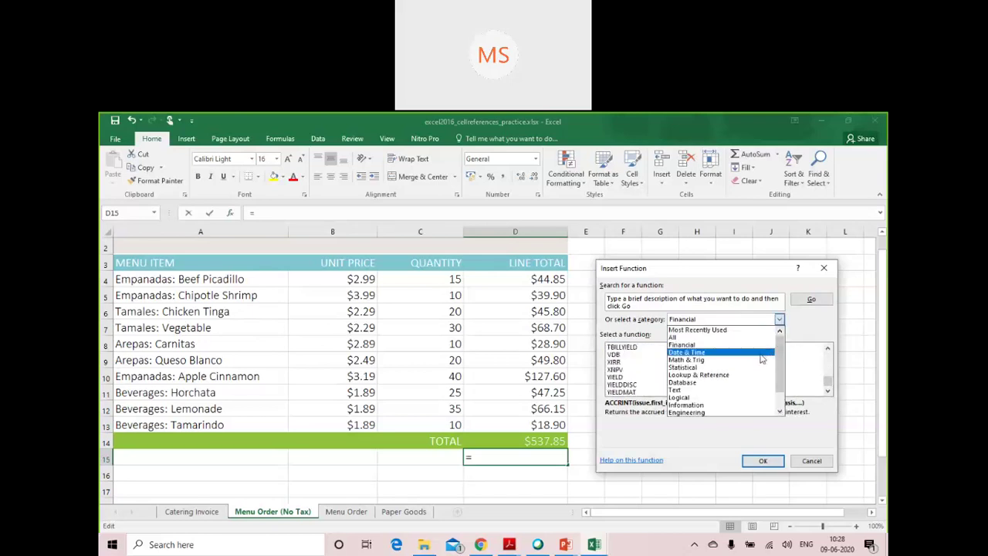
pyautogui.click(760, 357)
pyautogui.moveTo(829, 358); pyautogui.dragTo(831, 388)
pyautogui.click(778, 319)
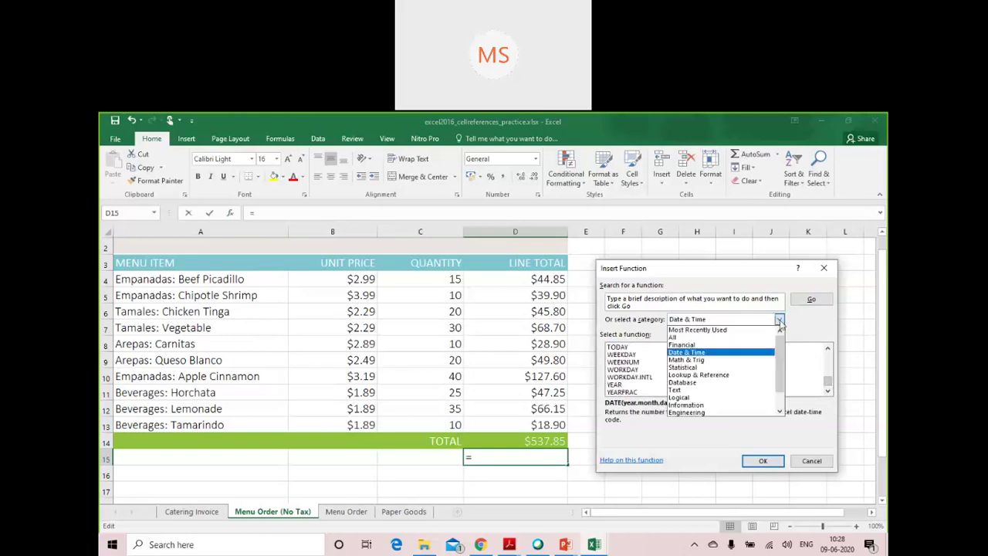
pyautogui.click(761, 352)
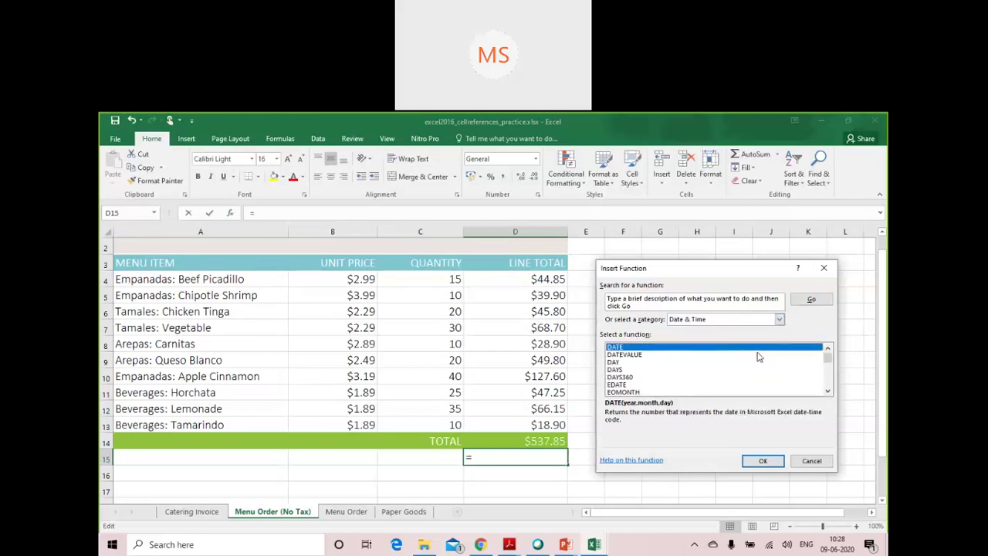
# Step: Browse the Math & Trig and Statistical function categories, and close the Insert Function dialog without inserting anything
pyautogui.click(779, 318)
pyautogui.click(764, 360)
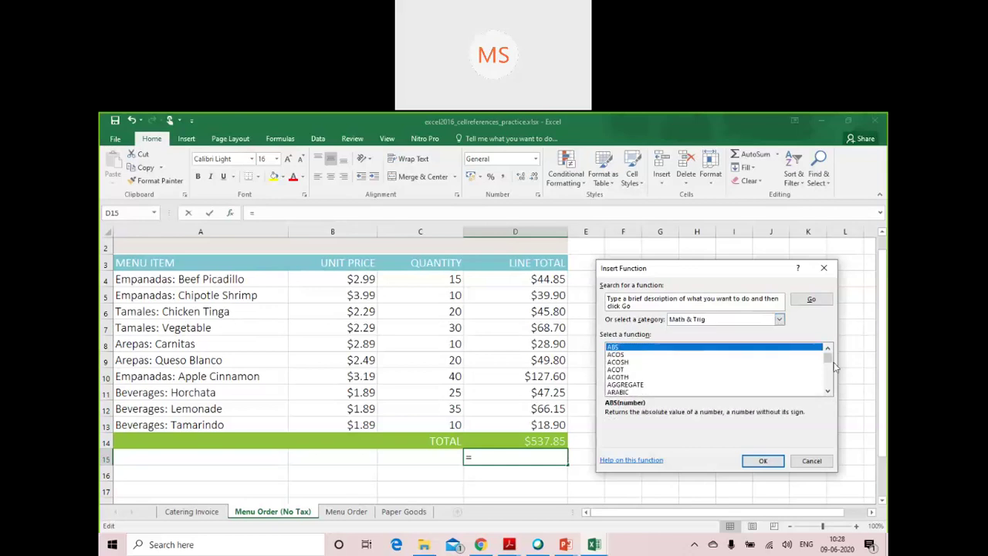
pyautogui.moveTo(831, 362); pyautogui.dragTo(831, 397)
pyautogui.click(779, 319)
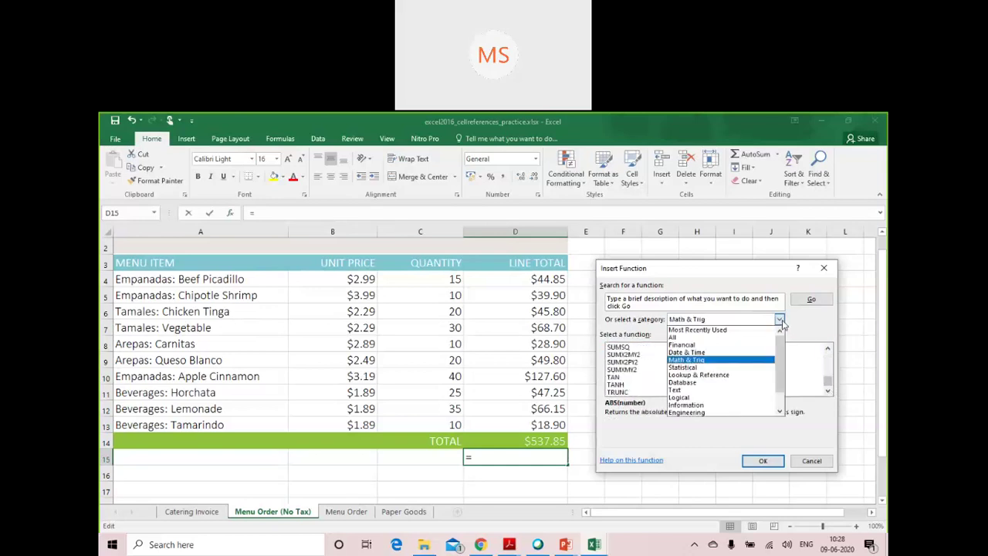
pyautogui.click(769, 369)
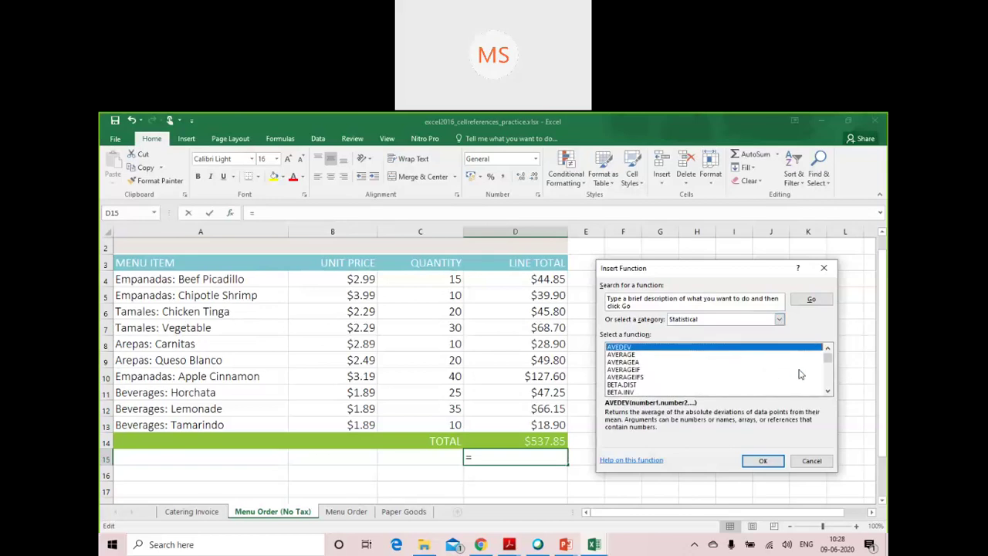
pyautogui.moveTo(827, 357); pyautogui.dragTo(828, 388)
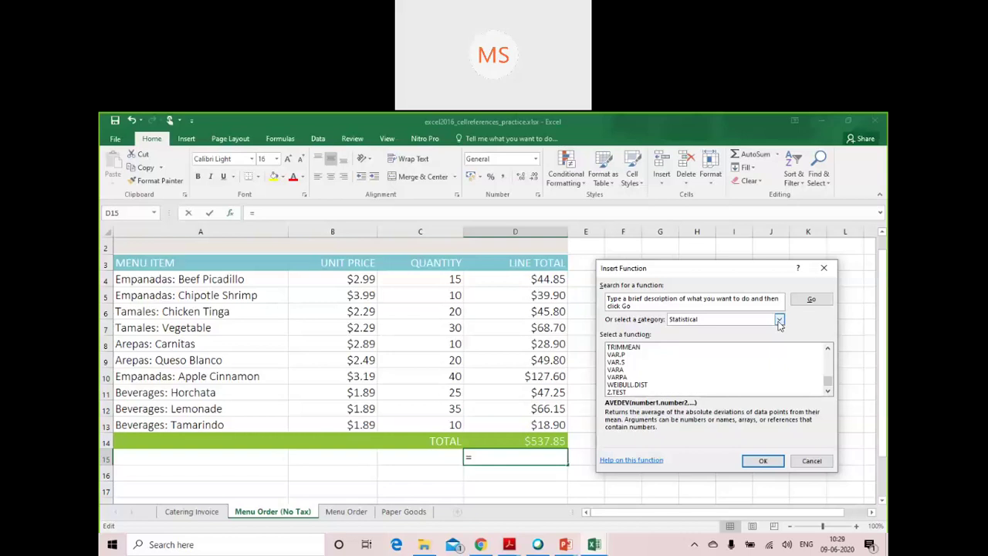
pyautogui.click(824, 270)
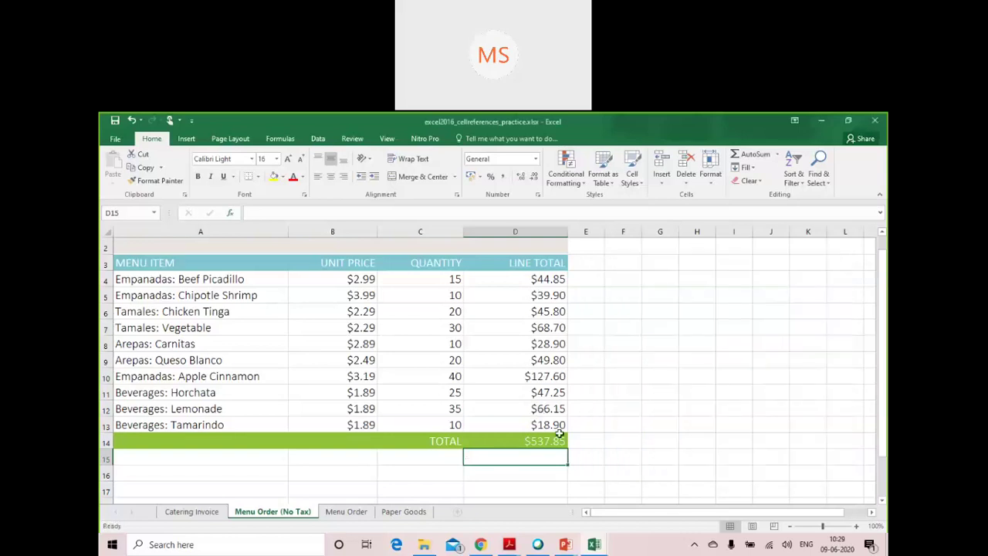
# Step: Average the line totals in cell D15 with AutoSum's Average, replacing the suggested range so the formula reads =AVERAGE(D4:D13)
pyautogui.click(777, 154)
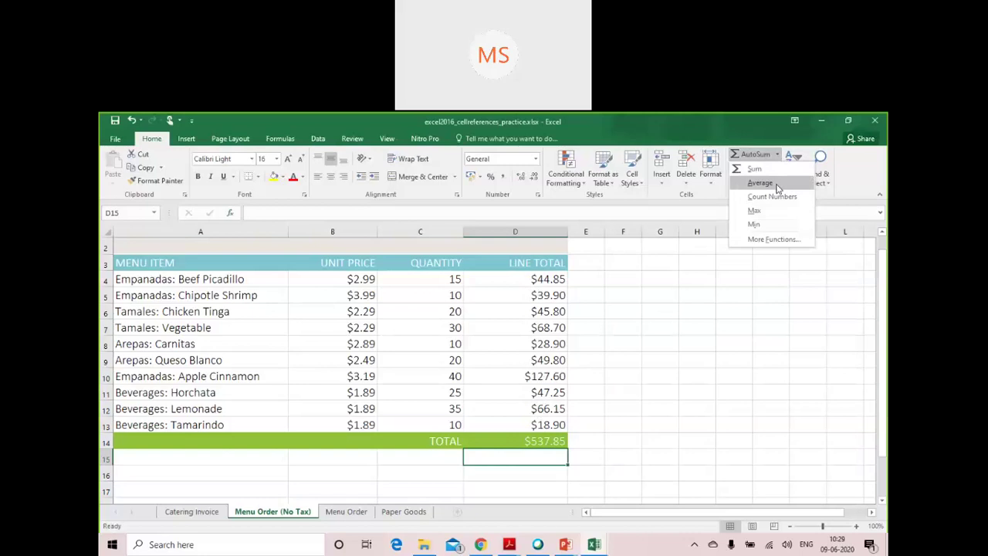
pyautogui.click(777, 185)
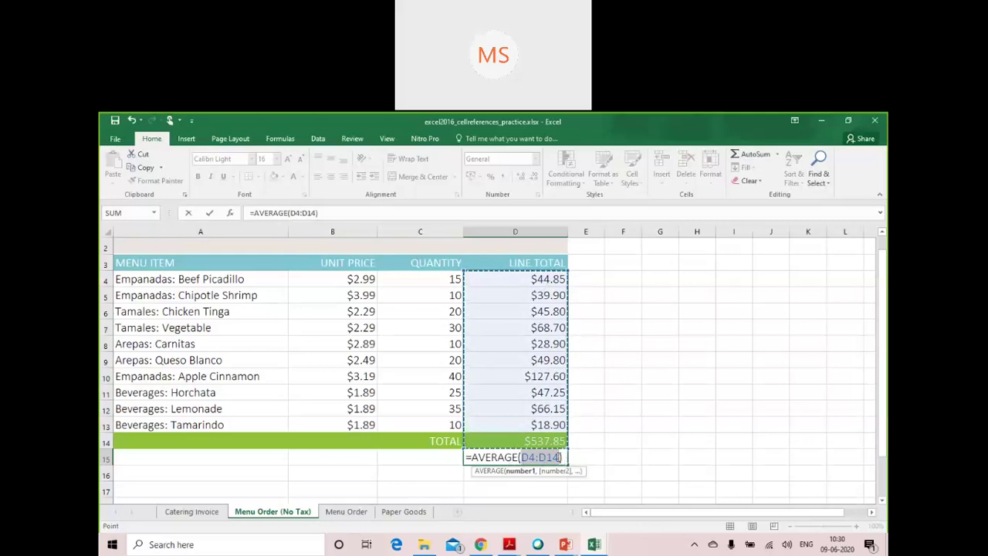
pyautogui.moveTo(549, 456); pyautogui.dragTo(520, 457)
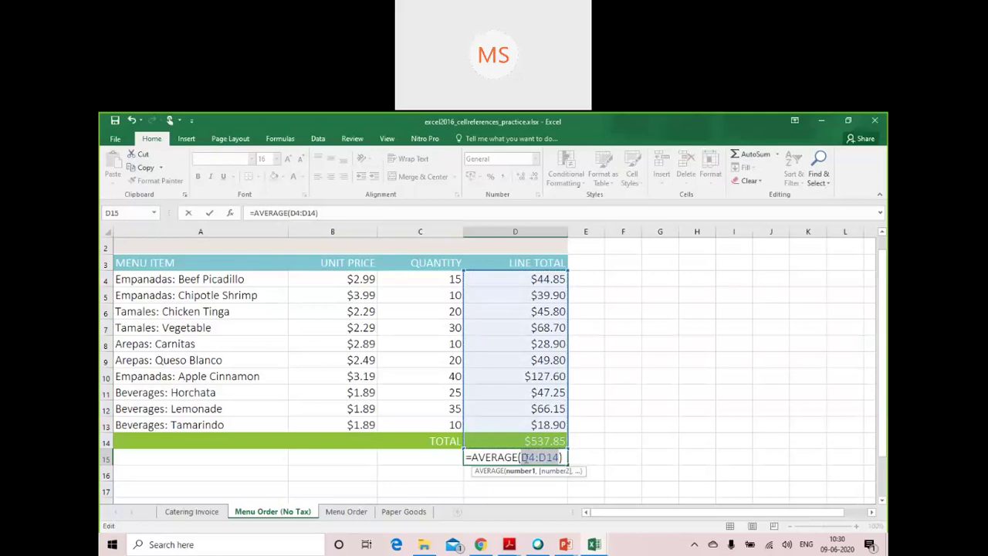
pyautogui.press('BackSpace')
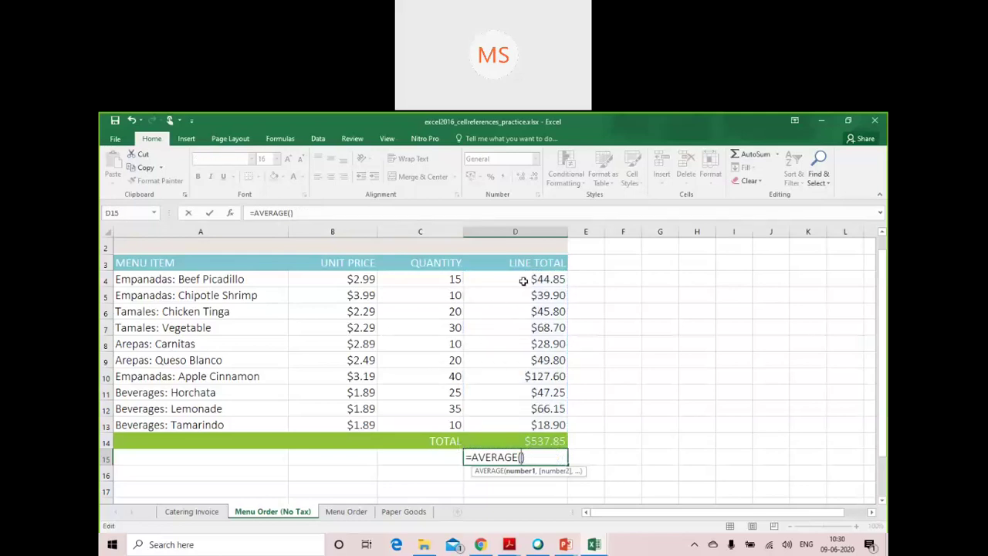
pyautogui.click(532, 275)
pyautogui.moveTo(531, 275); pyautogui.dragTo(525, 425)
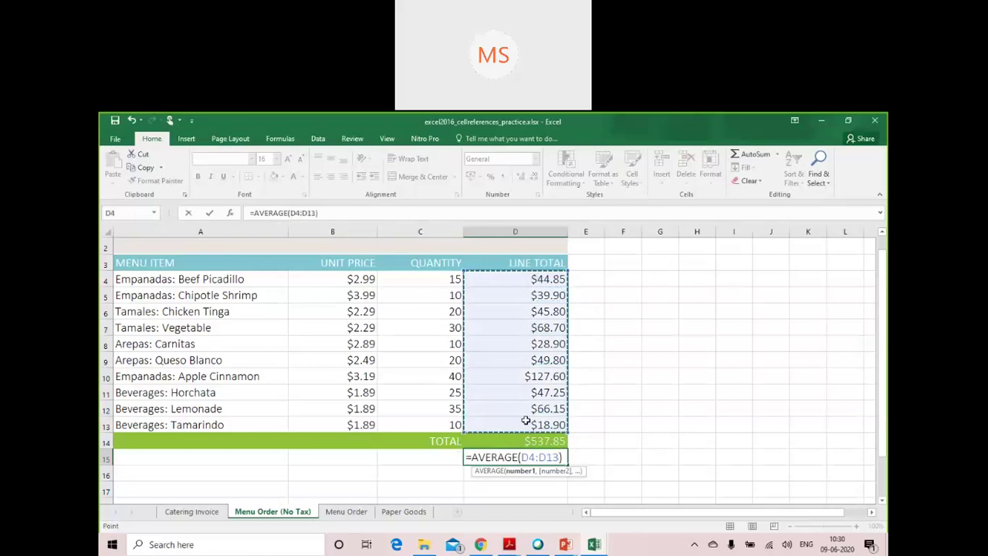
pyautogui.press('Return')
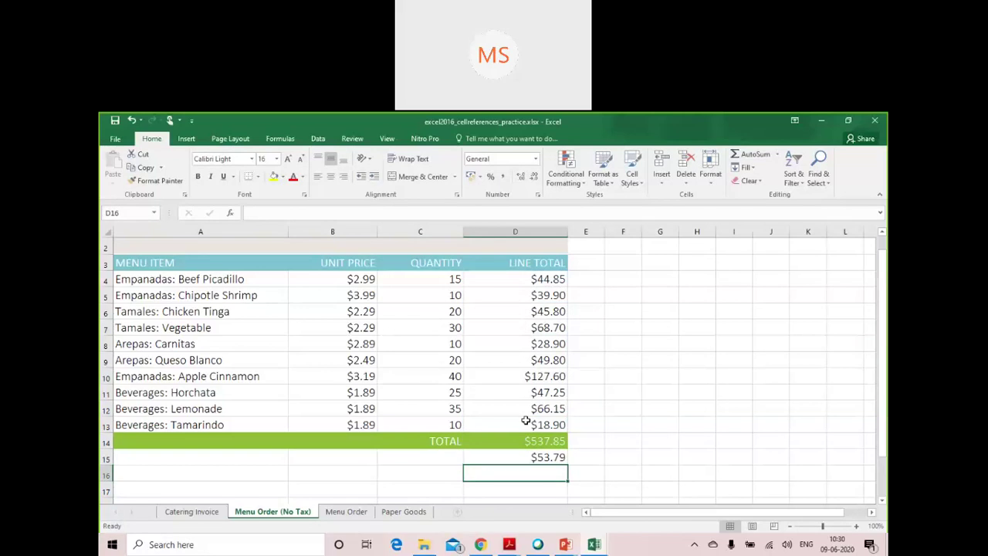
pyautogui.click(556, 457)
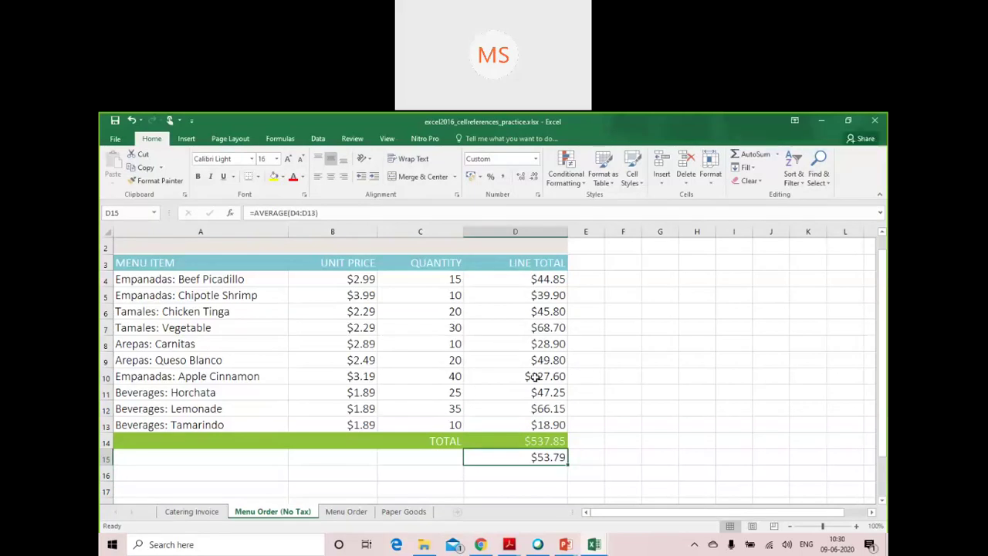
# Step: Count the line totals in cell D16 with AutoSum's Count Numbers, replacing the suggested range so the formula reads =COUNT(D4:D13)
pyautogui.click(532, 474)
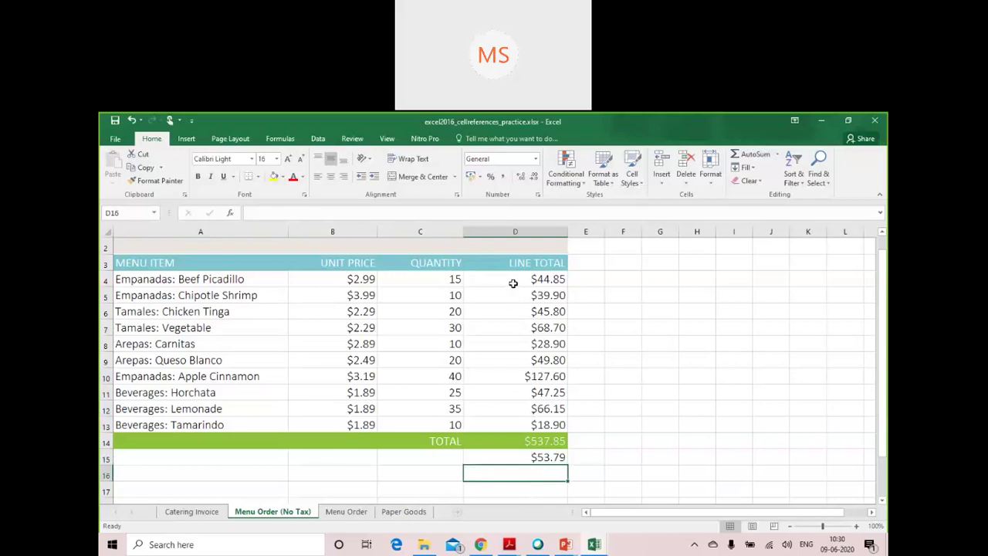
pyautogui.click(777, 155)
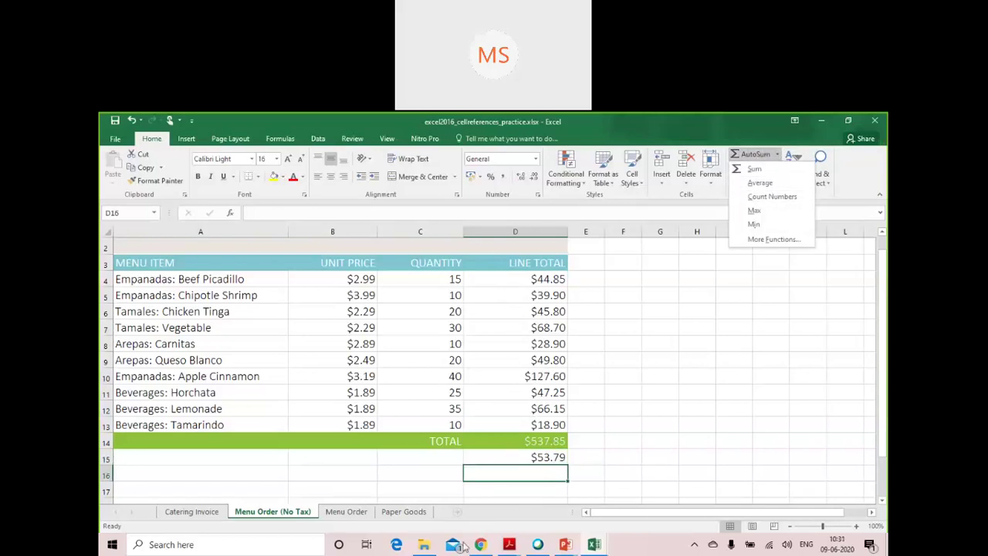
pyautogui.click(525, 473)
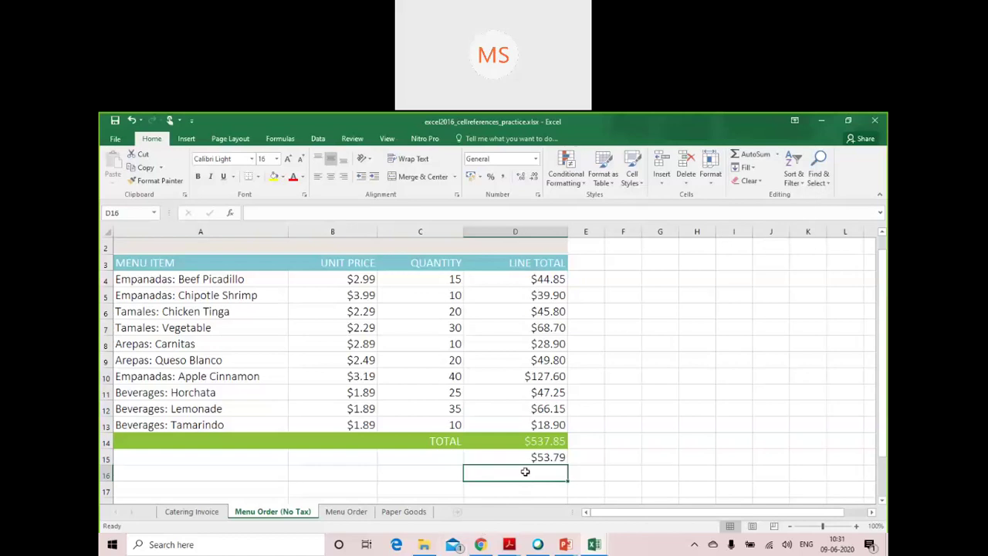
pyautogui.click(777, 155)
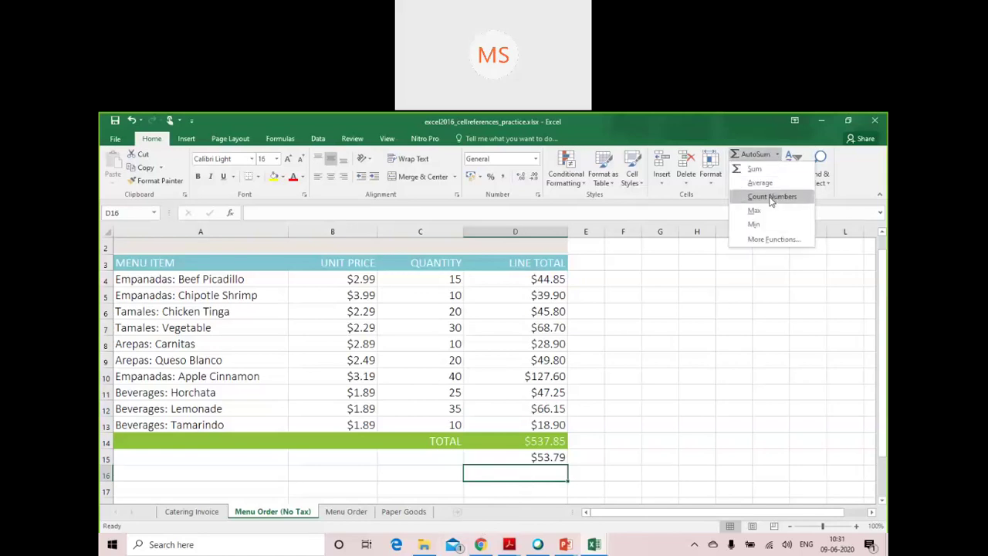
pyautogui.click(771, 196)
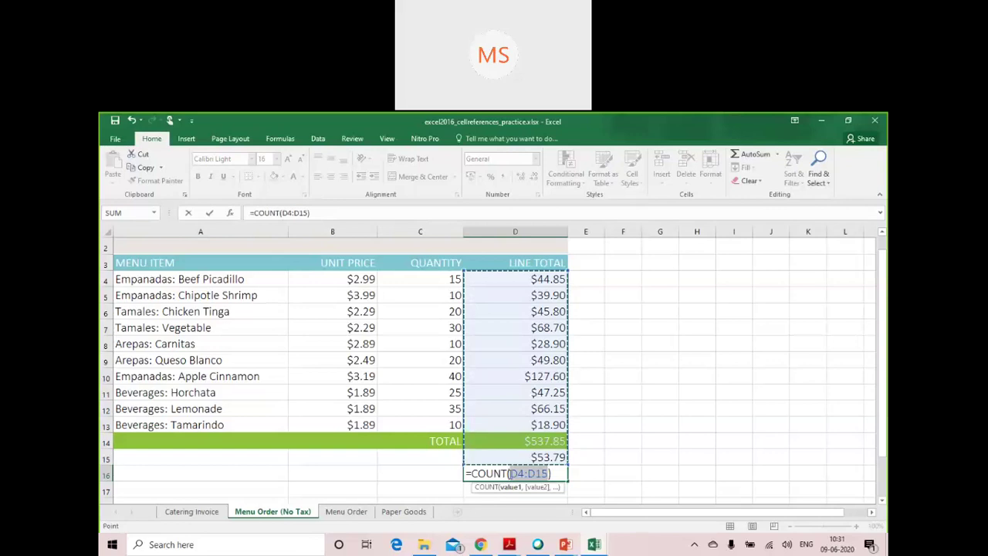
pyautogui.press('Right')
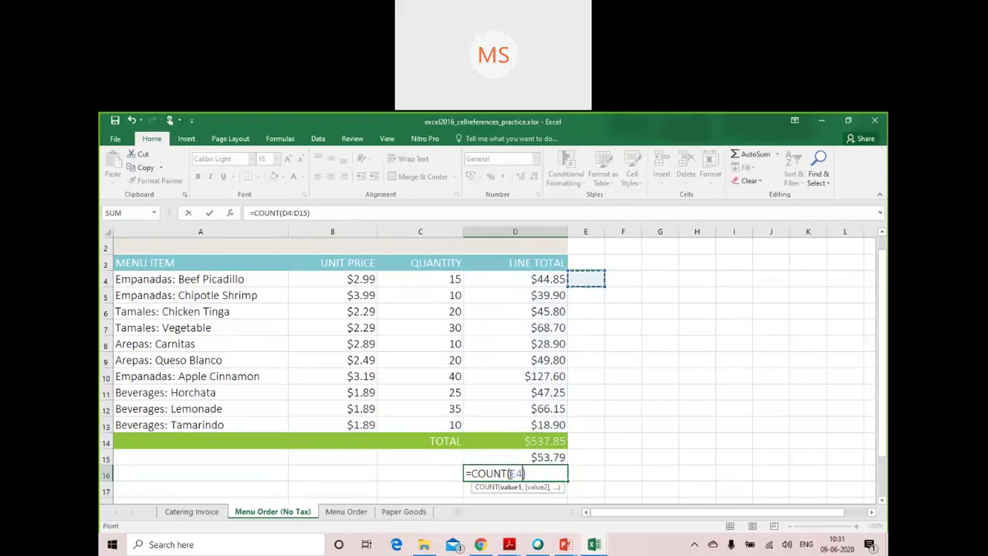
pyautogui.press('BackSpace')
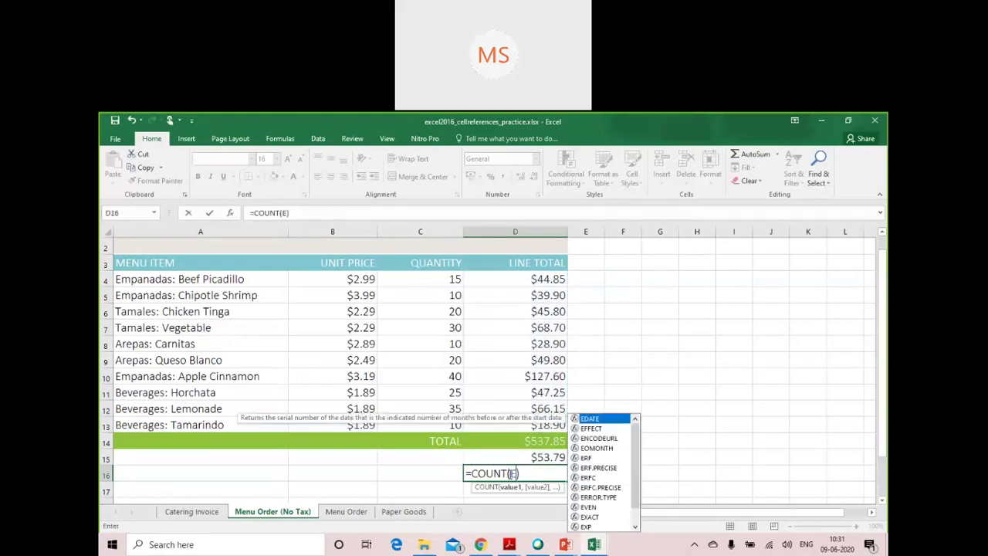
pyautogui.press('BackSpace')
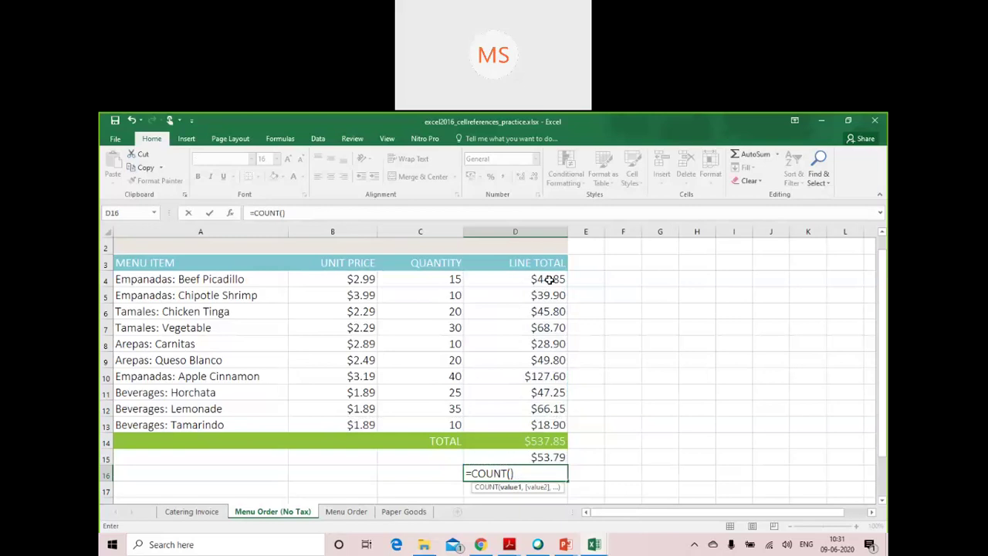
pyautogui.moveTo(548, 279); pyautogui.dragTo(538, 424)
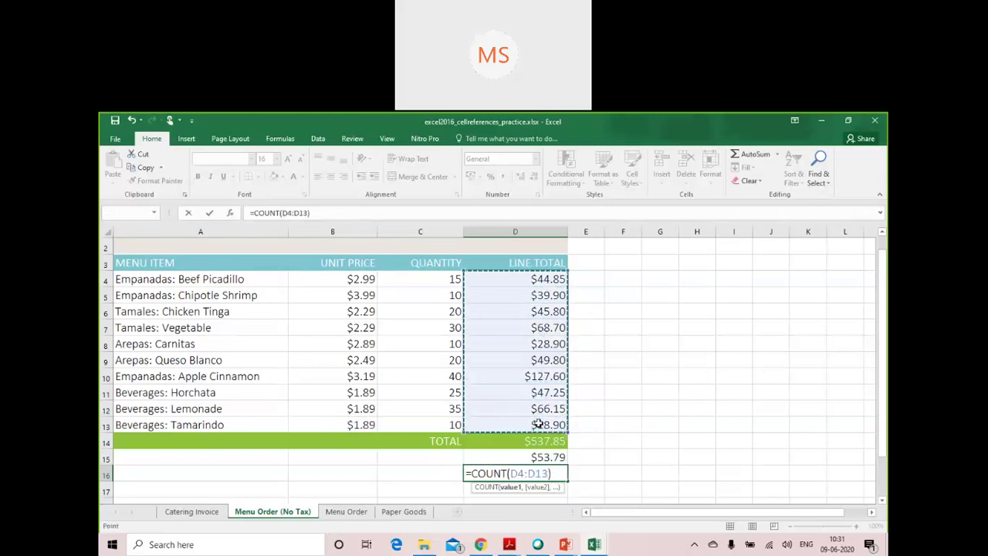
pyautogui.press('Return')
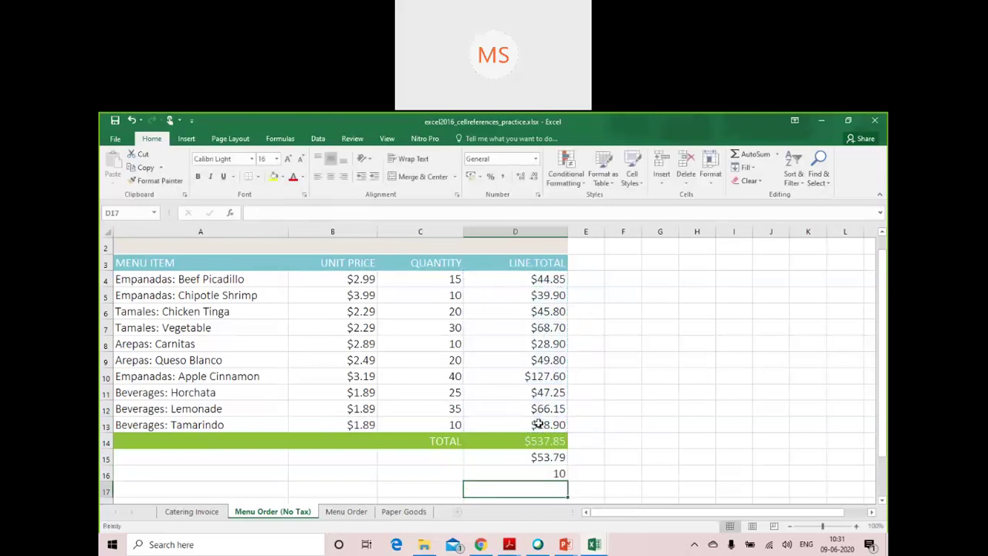
pyautogui.click(515, 472)
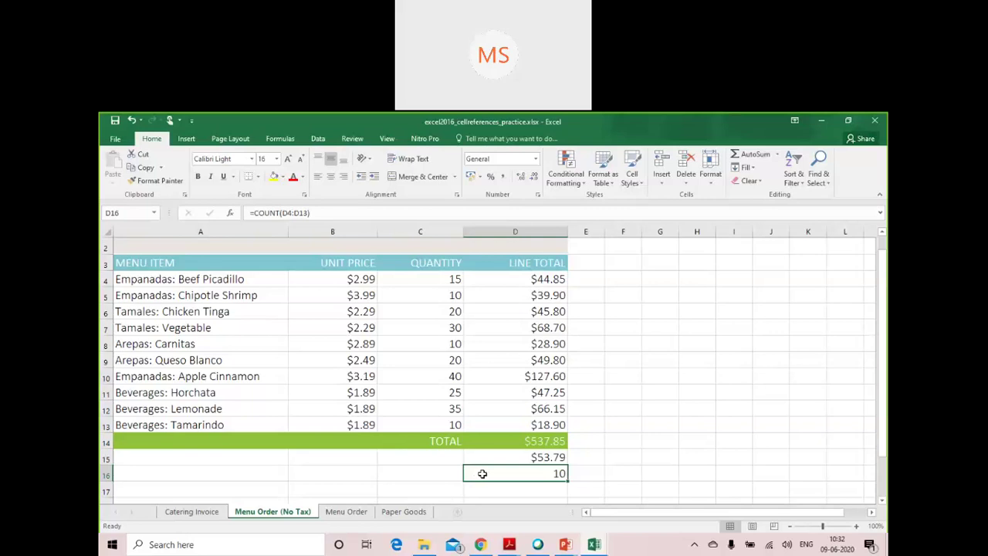
# Step: Find the highest unit price in cell B15 with AutoSum's Max, using the range B4:B13
pyautogui.click(777, 154)
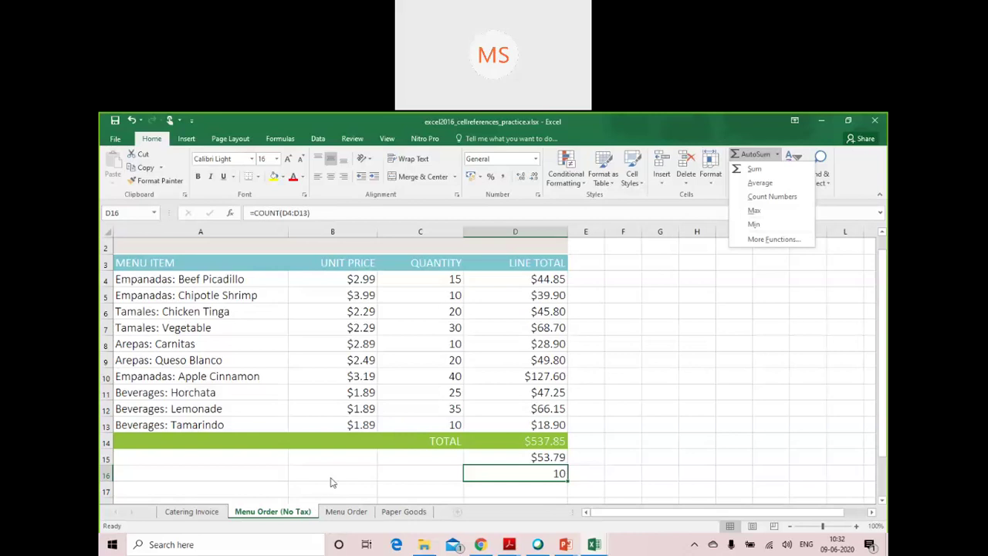
pyautogui.click(351, 458)
pyautogui.click(351, 458)
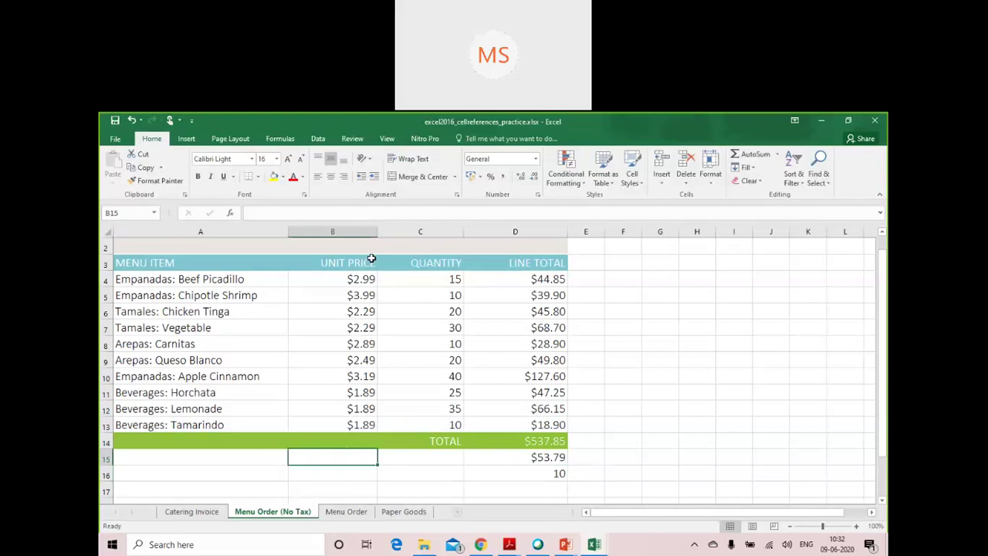
pyautogui.click(777, 155)
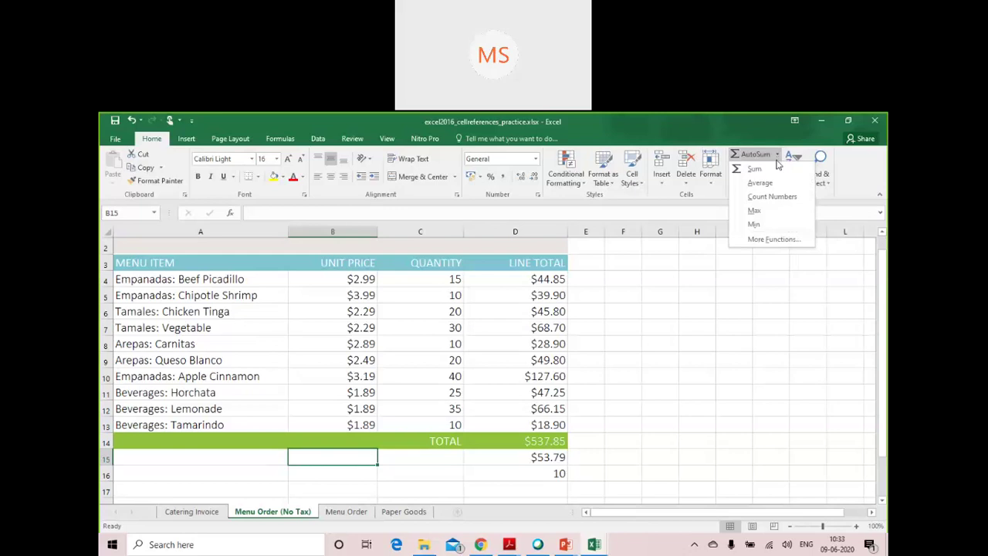
pyautogui.click(754, 211)
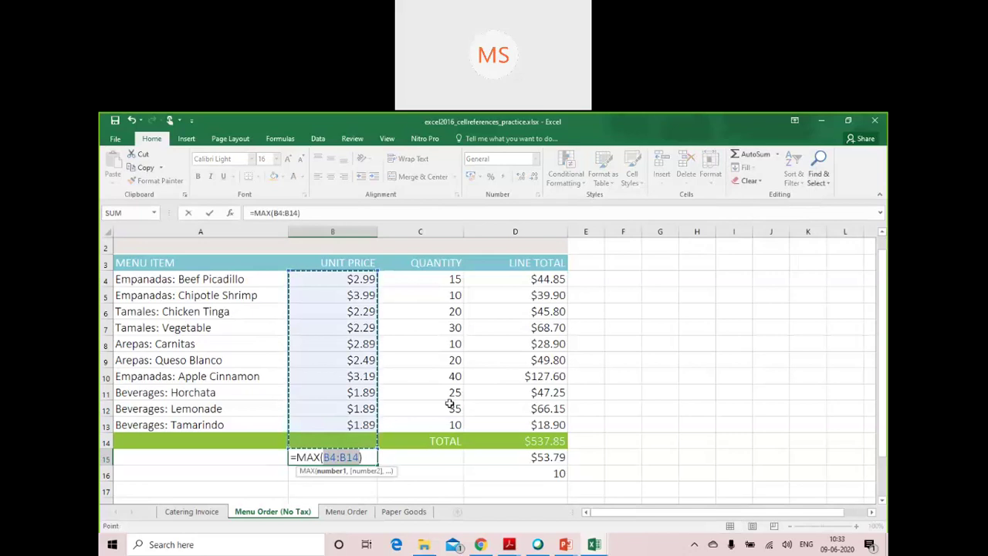
pyautogui.click(363, 280)
pyautogui.moveTo(362, 280); pyautogui.dragTo(361, 424)
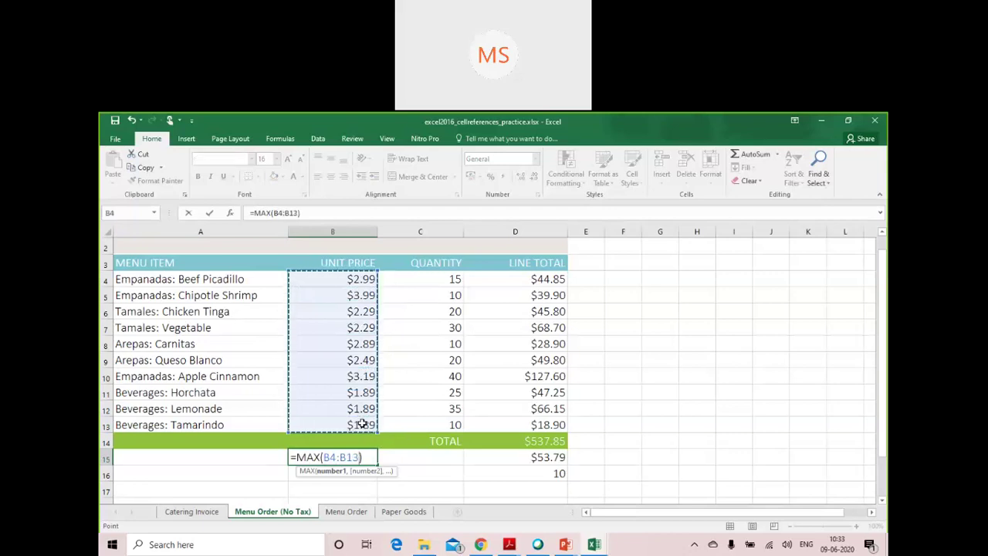
pyautogui.press('Return')
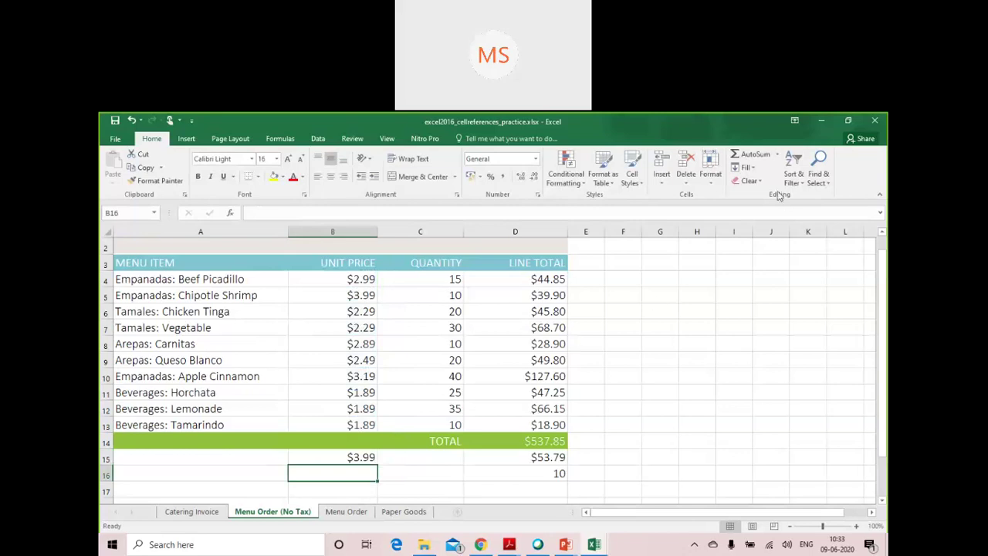
# Step: Find the lowest unit price in cell B16 with AutoSum's Min, replacing the suggested range with B4:B13
pyautogui.click(778, 155)
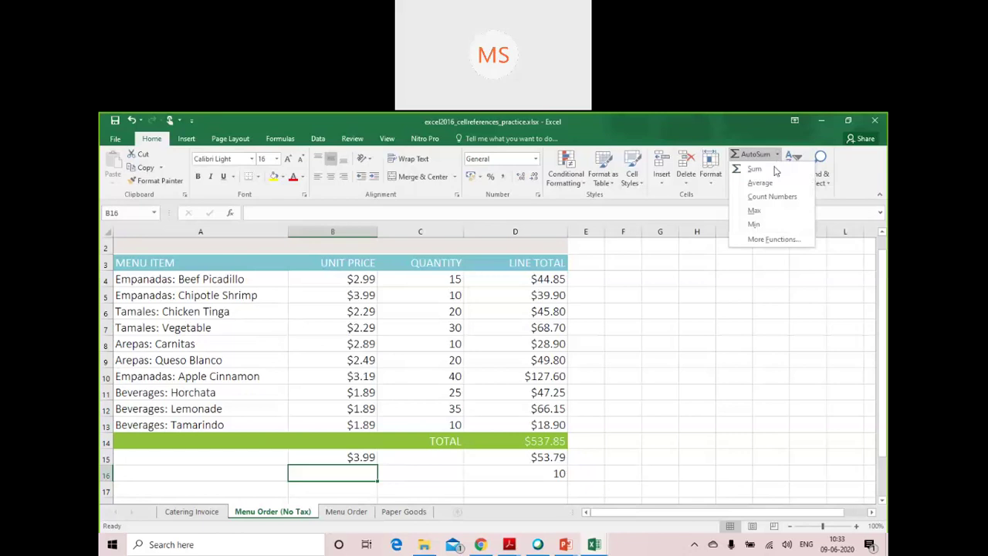
pyautogui.click(755, 225)
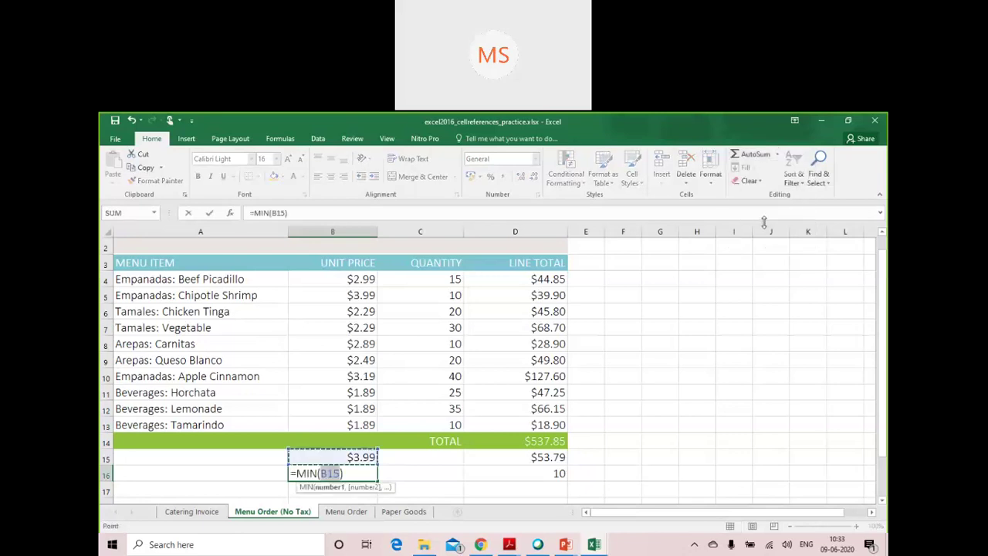
pyautogui.press('BackSpace')
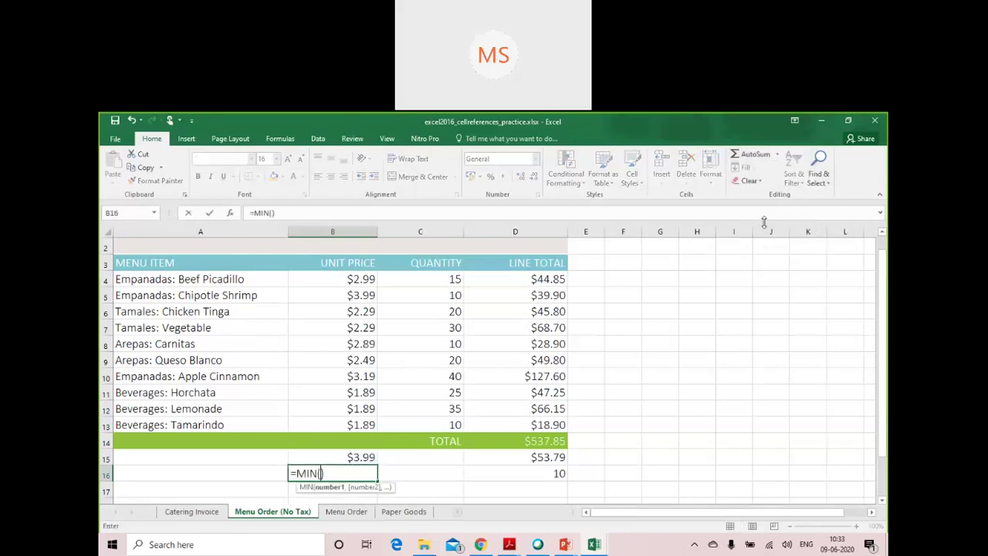
pyautogui.moveTo(332, 280); pyautogui.dragTo(351, 424)
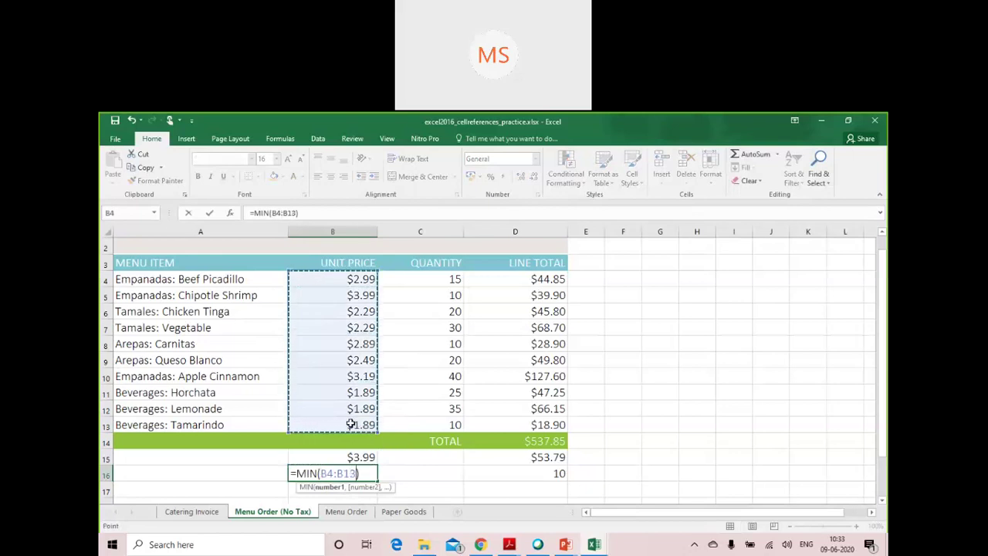
pyautogui.press('Return')
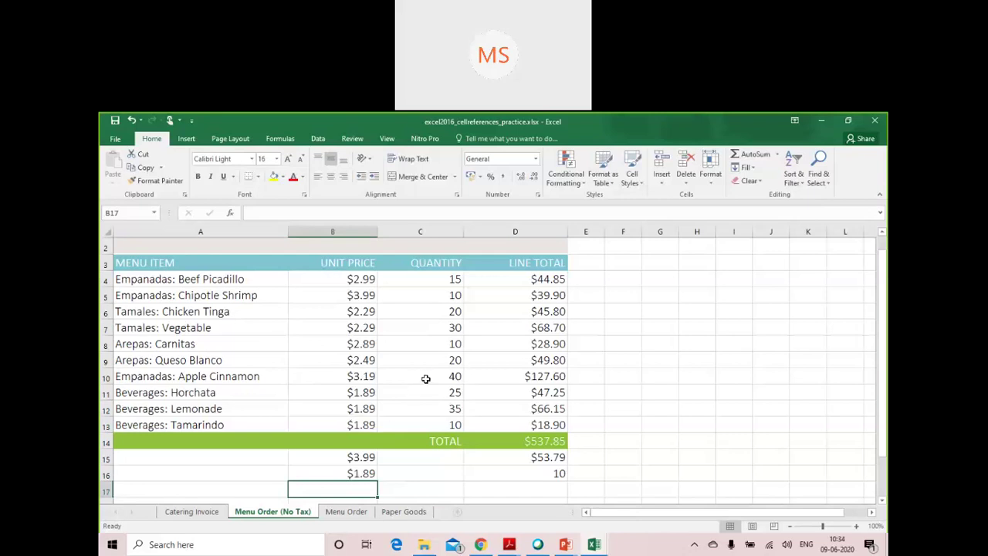
# Step: Start an AutoSum Sum in cell C17 over C4:C16, adding line totals D4:D13 and unit prices B4:B13 as further arguments
pyautogui.click(415, 485)
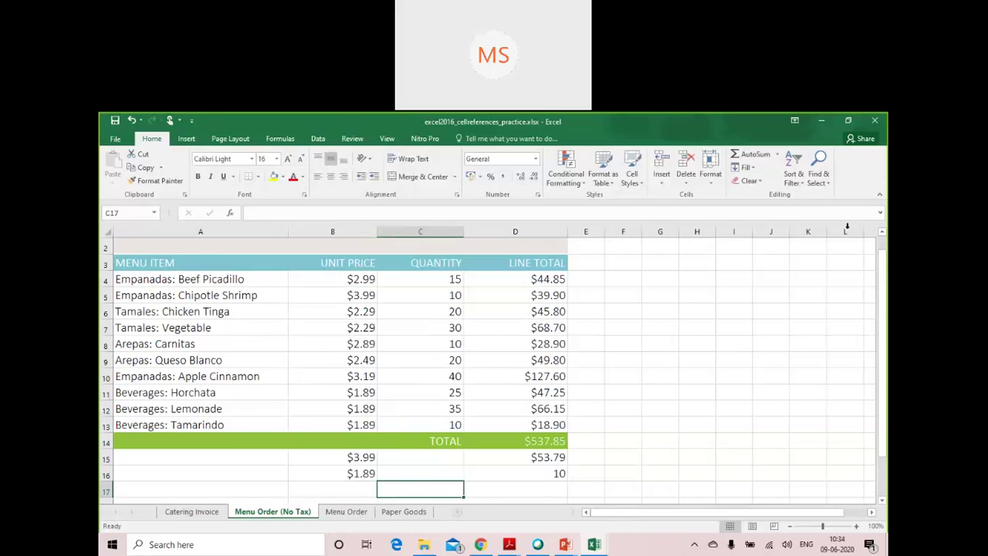
pyautogui.click(778, 155)
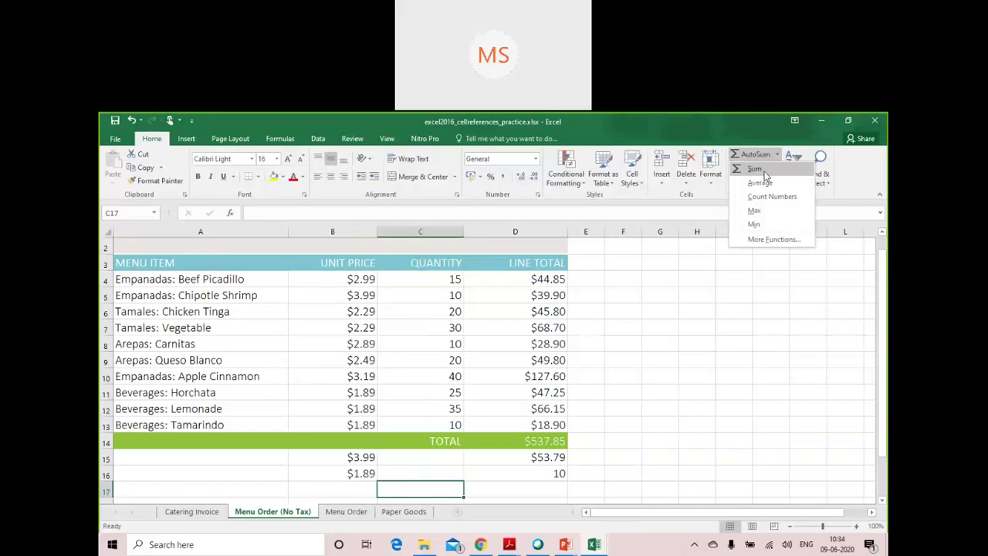
pyautogui.click(765, 176)
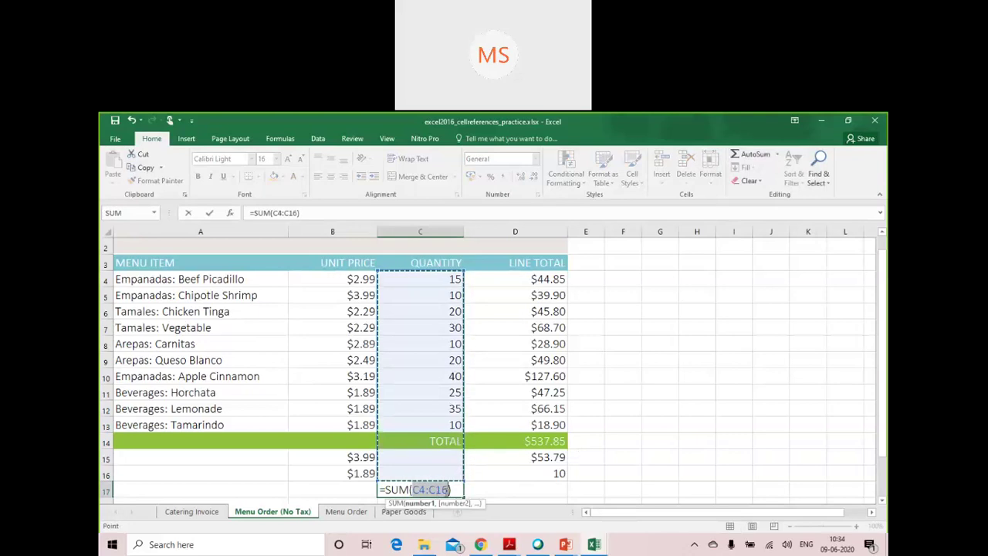
pyautogui.click(452, 491)
pyautogui.click(460, 503)
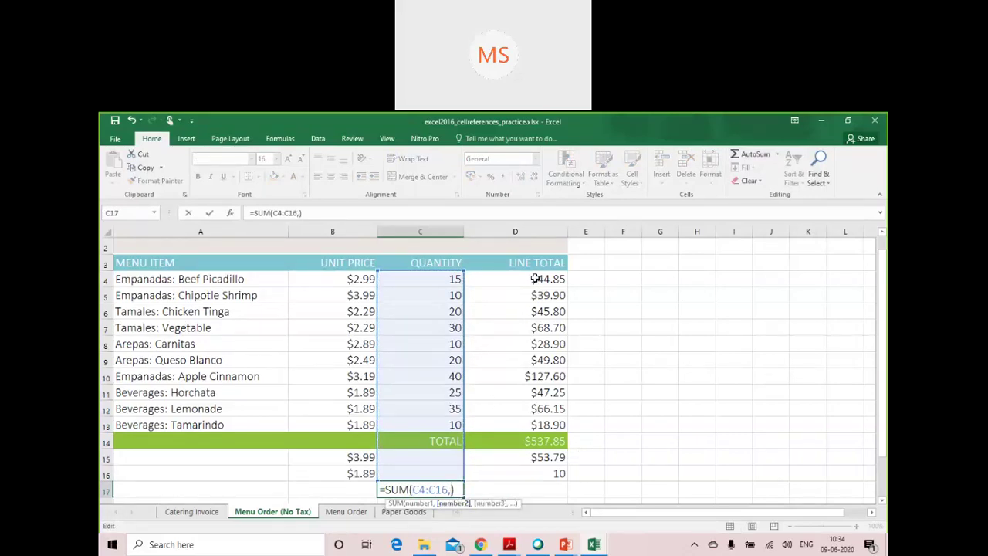
pyautogui.moveTo(534, 278); pyautogui.dragTo(547, 408)
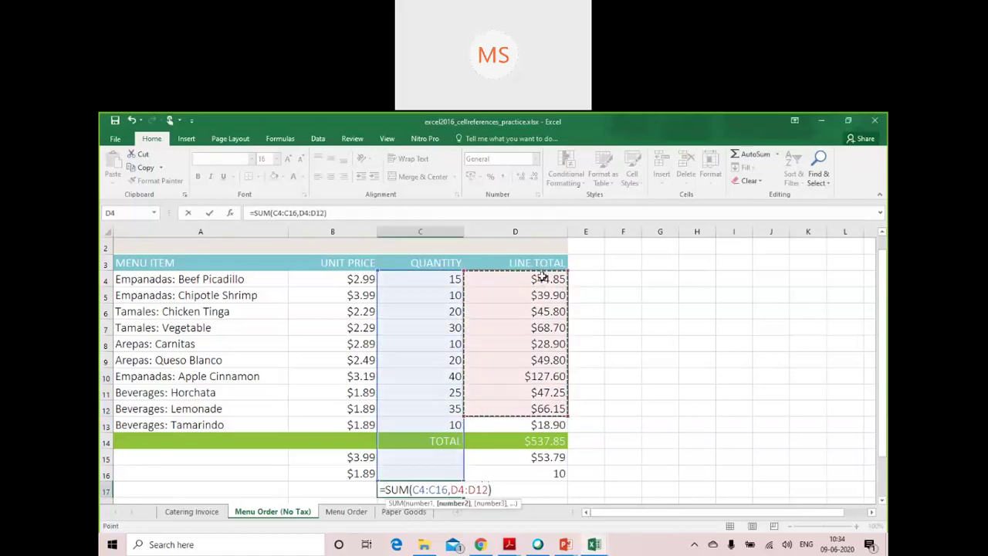
pyautogui.moveTo(542, 276); pyautogui.dragTo(542, 393)
pyautogui.moveTo(541, 421); pyautogui.dragTo(542, 421)
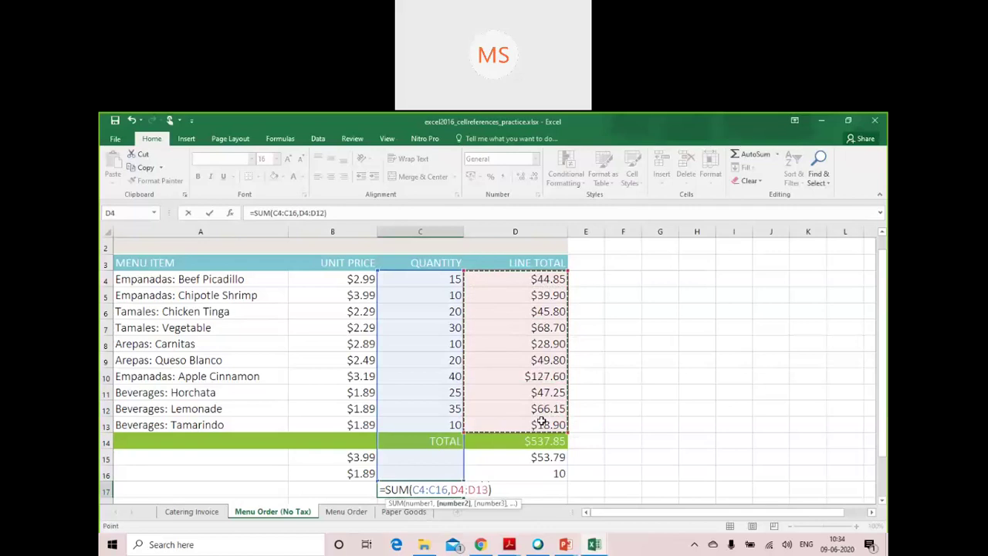
pyautogui.write(',')
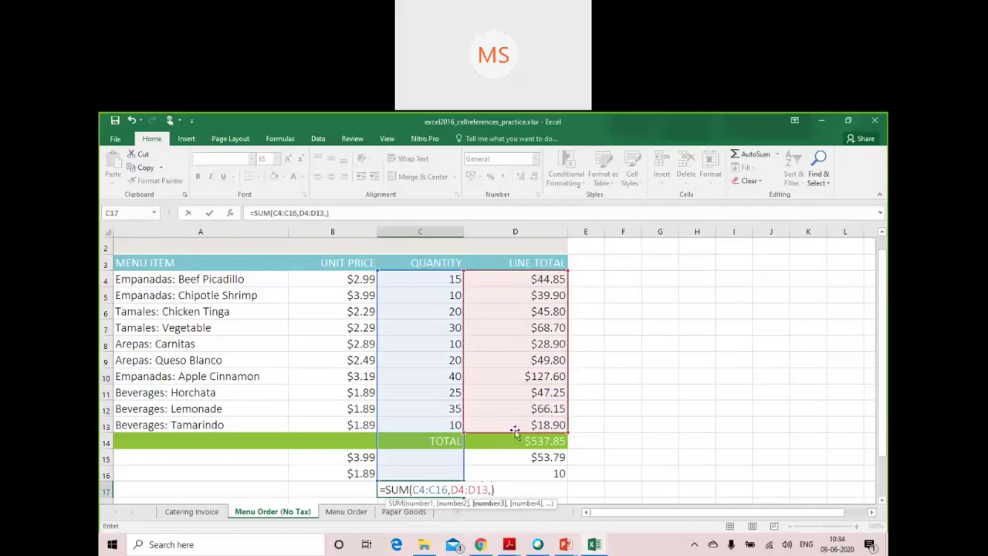
pyautogui.moveTo(361, 279); pyautogui.dragTo(347, 428)
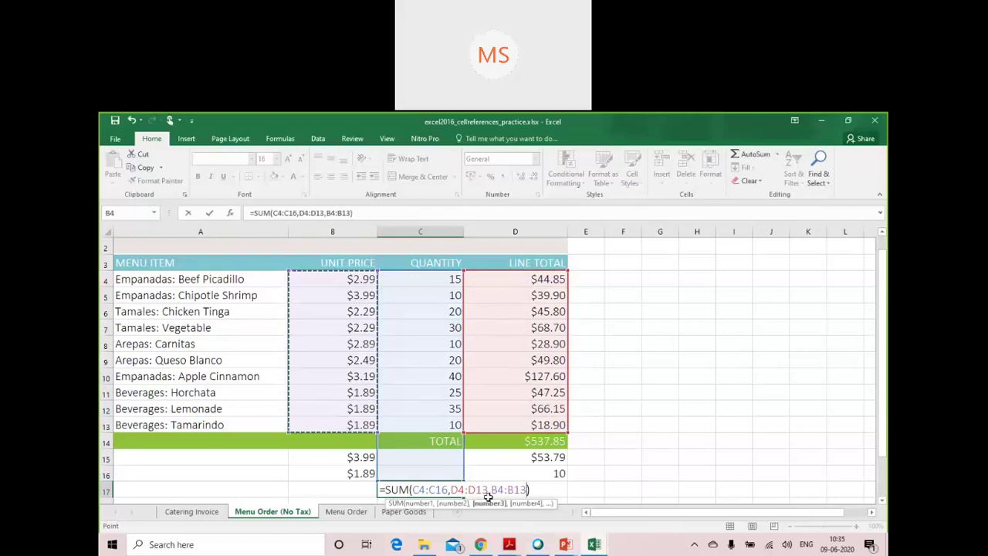
# Step: Shorten the quantity range in the C17 formula to C4:C13, enter =SUM(C4:C13,D4:D13,B4:B13), and reselect the cell
pyautogui.click(448, 490)
pyautogui.press('BackSpace')
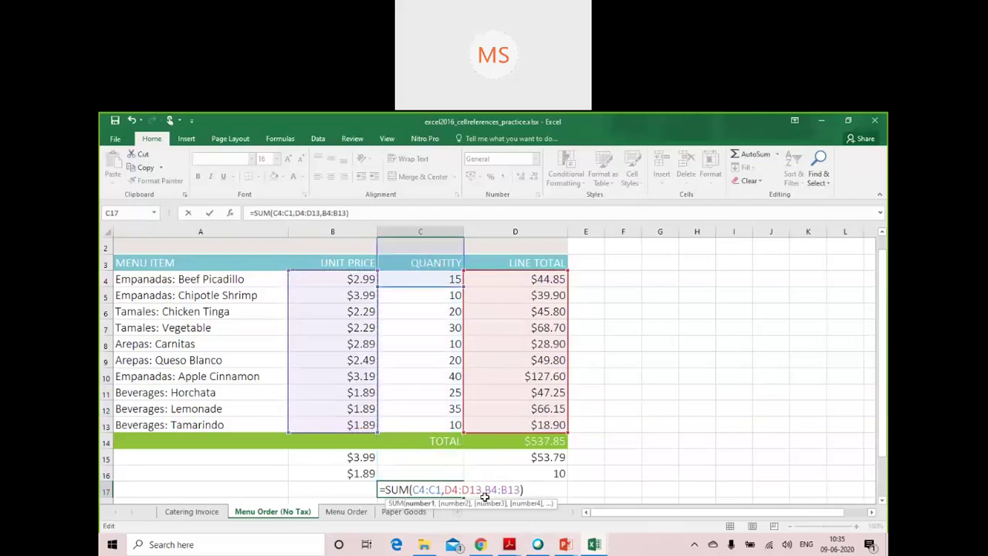
pyautogui.write('3')
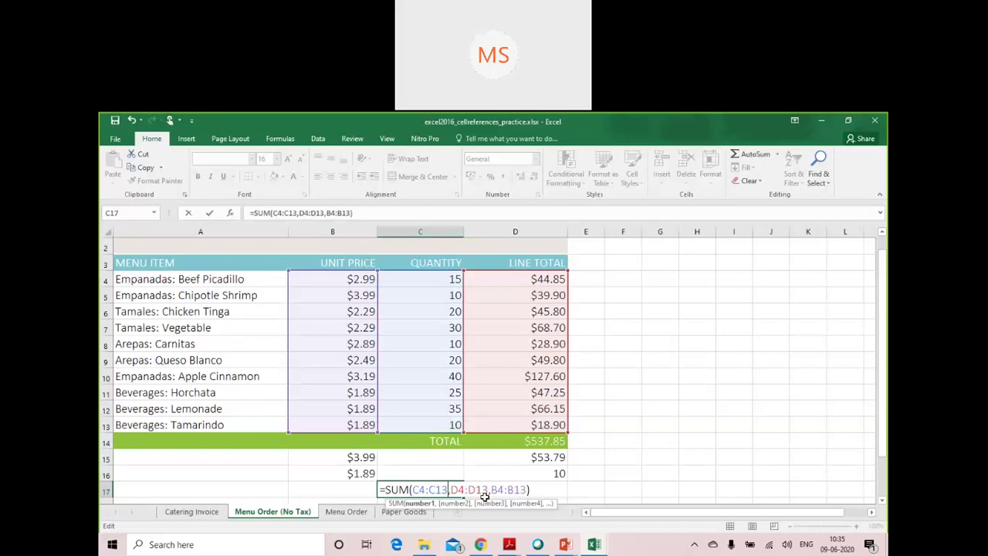
pyautogui.click(528, 489)
pyautogui.press('Return')
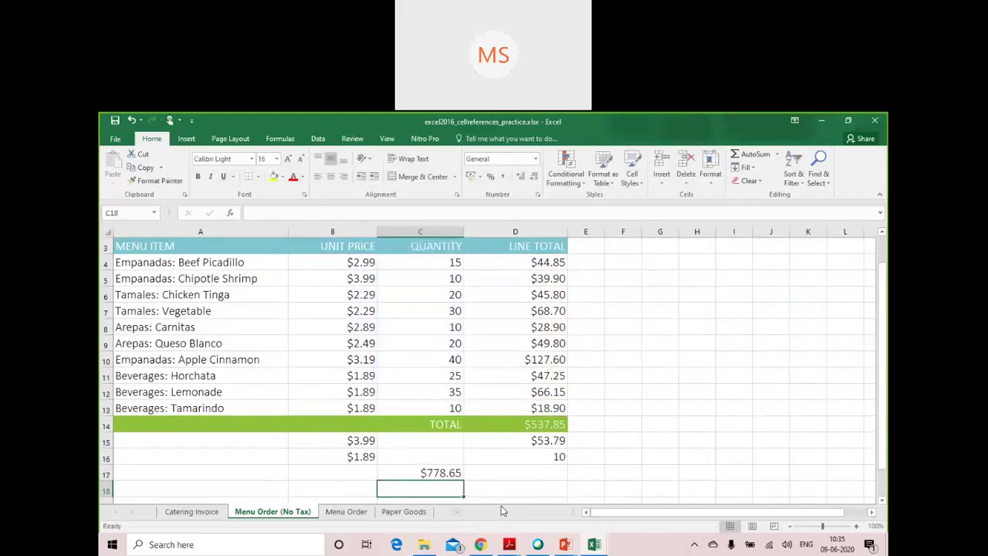
pyautogui.click(445, 474)
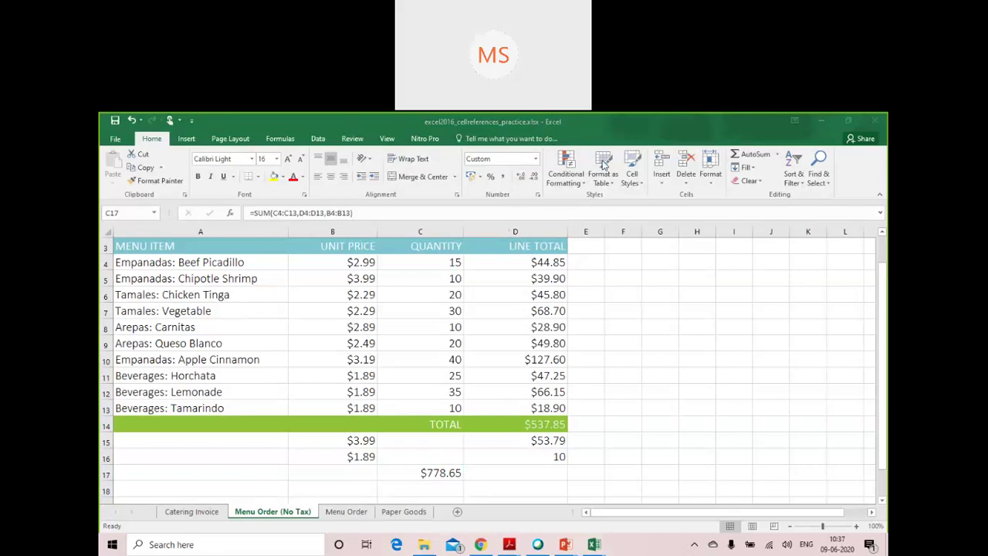
pyautogui.click(604, 164)
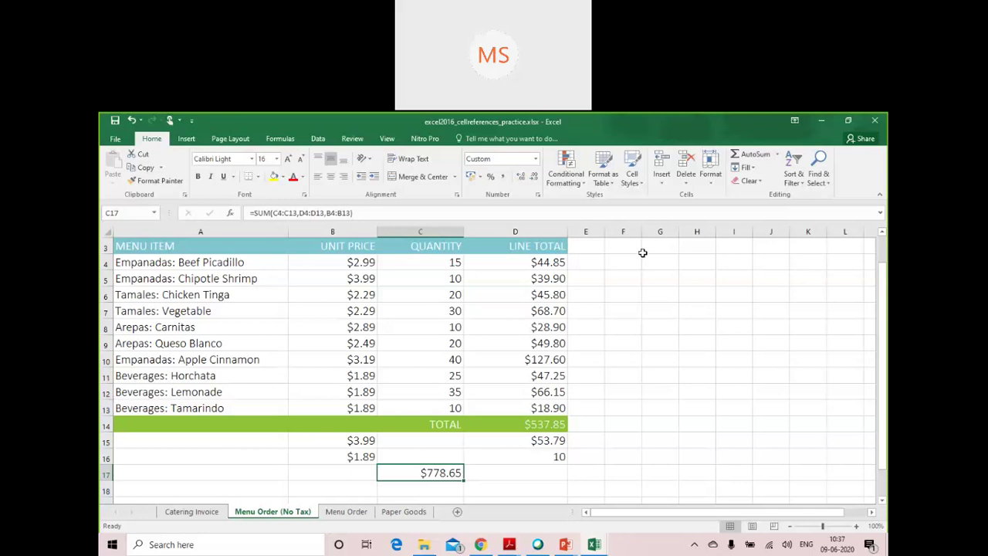
# Step: Review the functions offered by AutoSum and the Recently Used, Financial and Logical categories of the function library
pyautogui.click(778, 155)
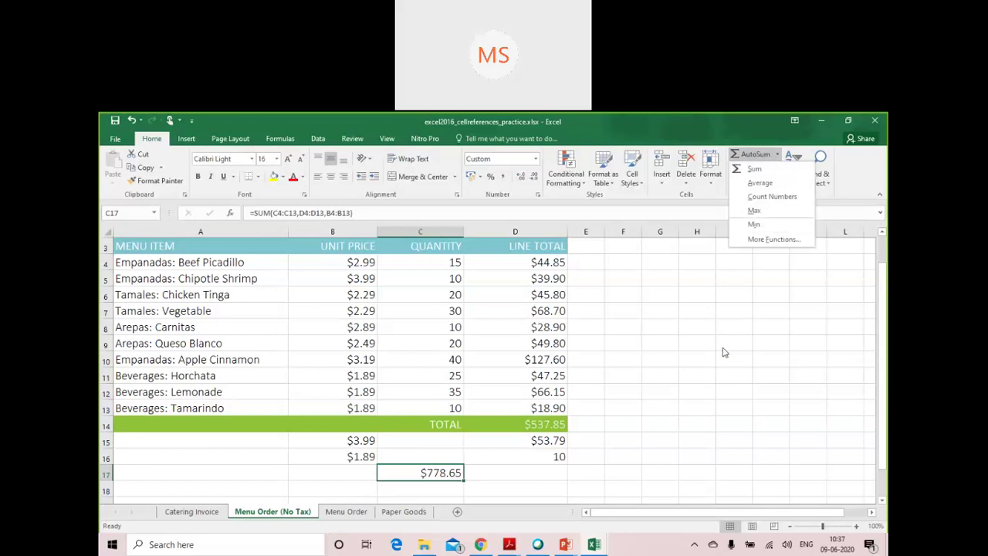
pyautogui.click(279, 139)
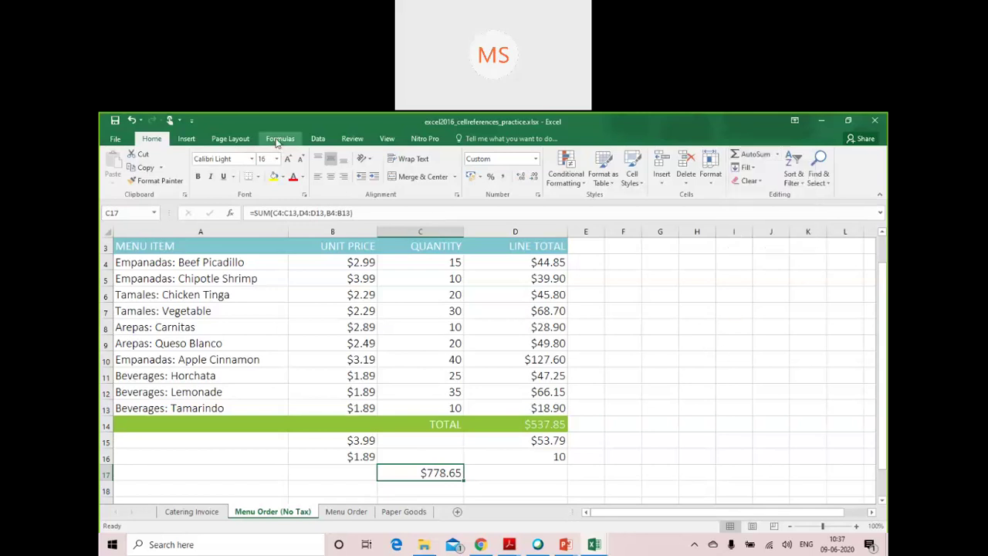
pyautogui.click(280, 138)
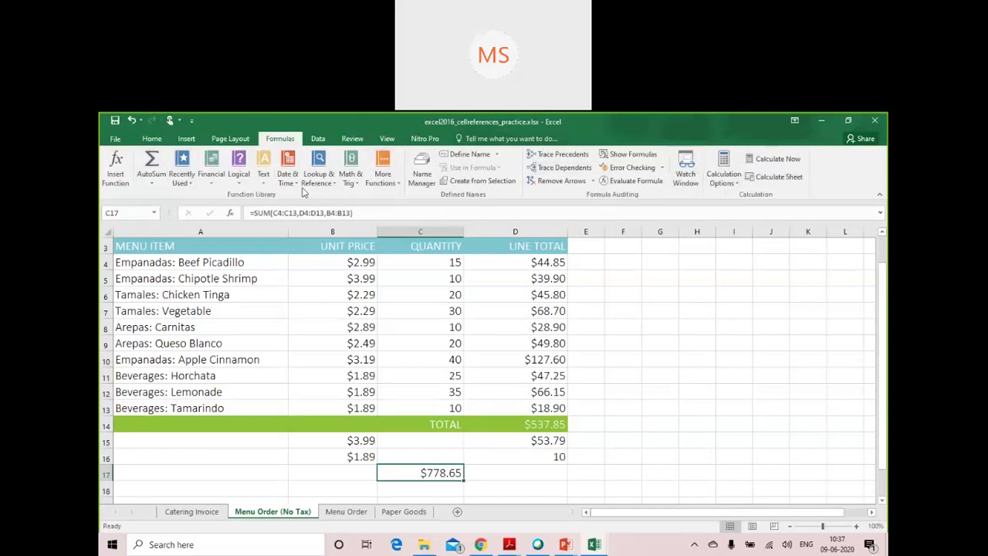
pyautogui.click(152, 183)
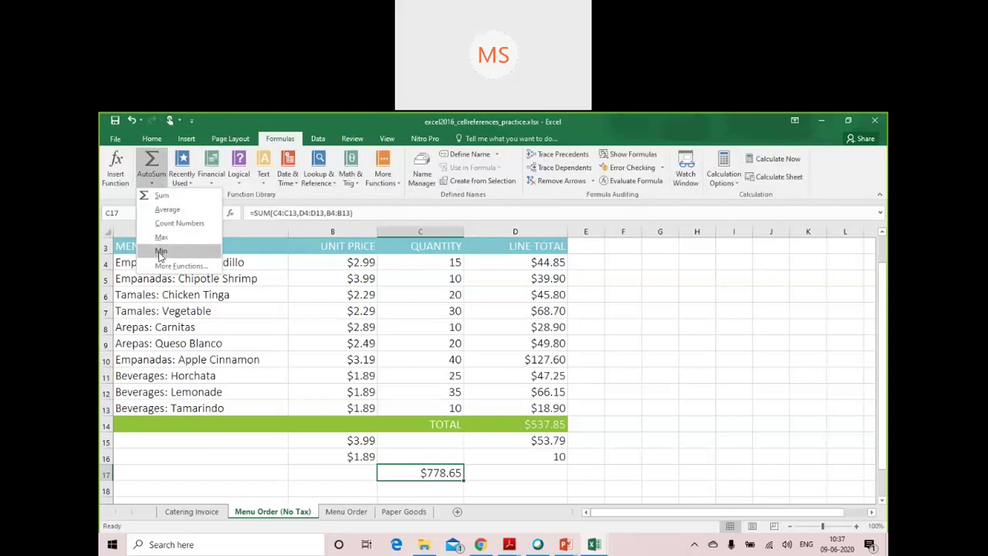
pyautogui.click(207, 126)
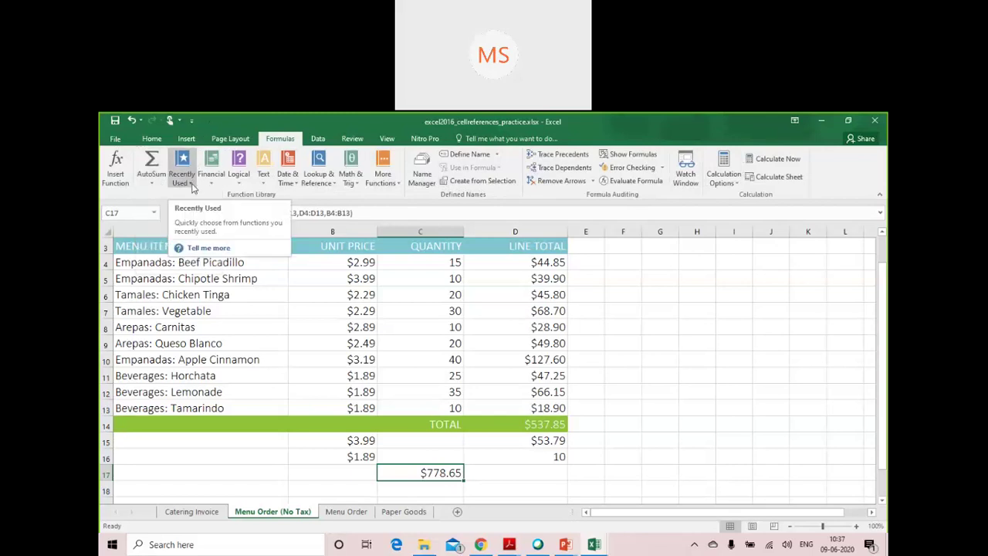
pyautogui.click(182, 182)
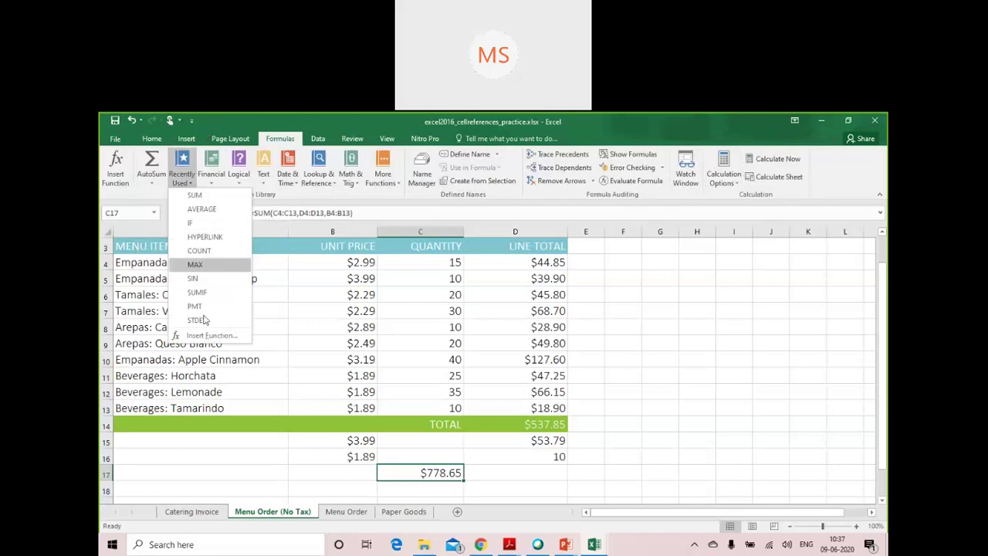
pyautogui.click(211, 177)
pyautogui.click(210, 184)
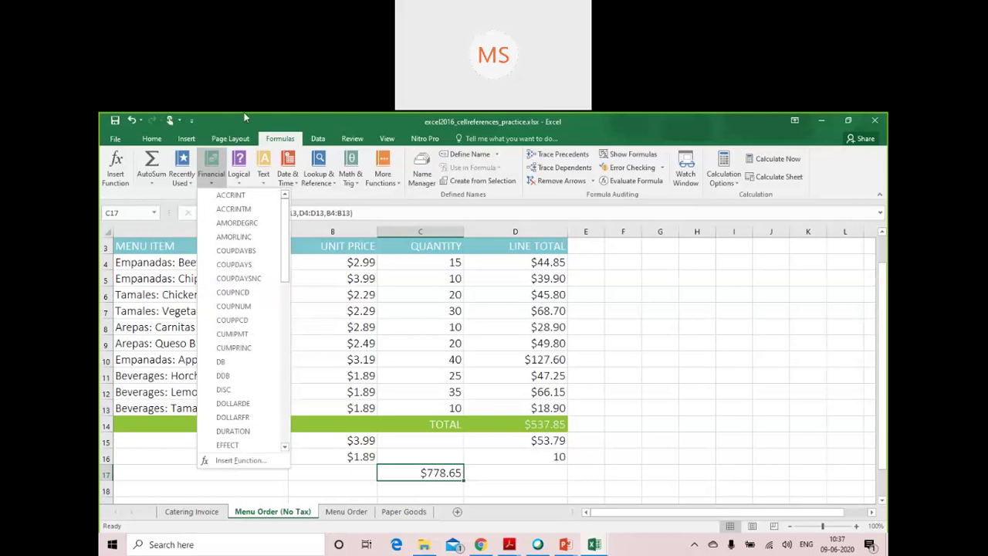
pyautogui.click(243, 118)
pyautogui.click(239, 176)
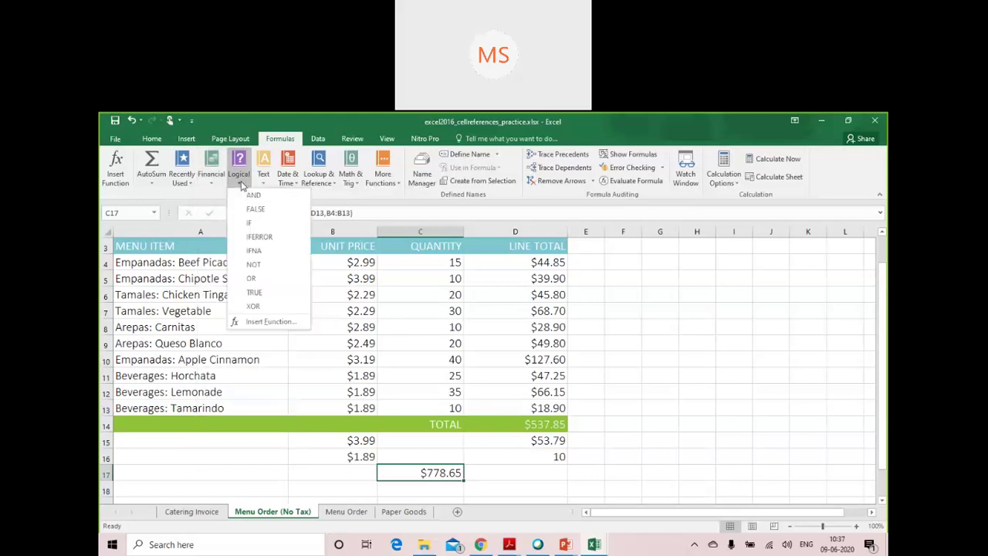
# Step: Look through the Text functions from start to end of the list, including MID, and the Date & Time functions
pyautogui.click(264, 184)
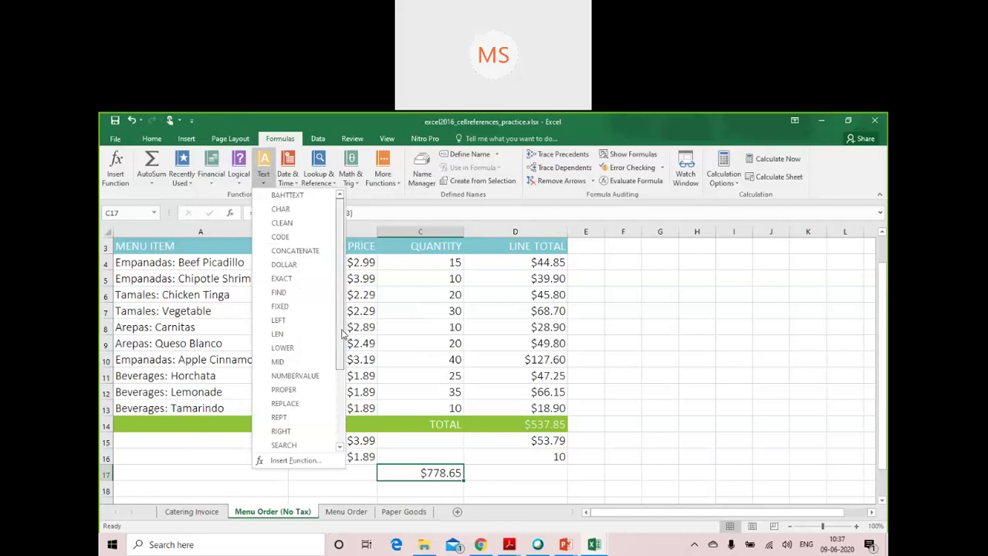
pyautogui.moveTo(342, 333); pyautogui.dragTo(337, 409)
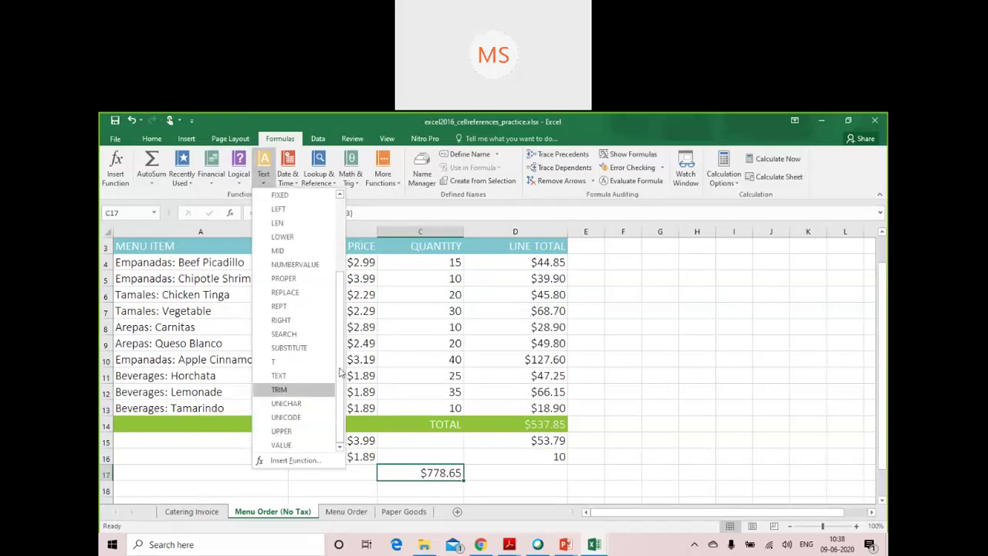
pyautogui.moveTo(340, 373); pyautogui.dragTo(340, 328)
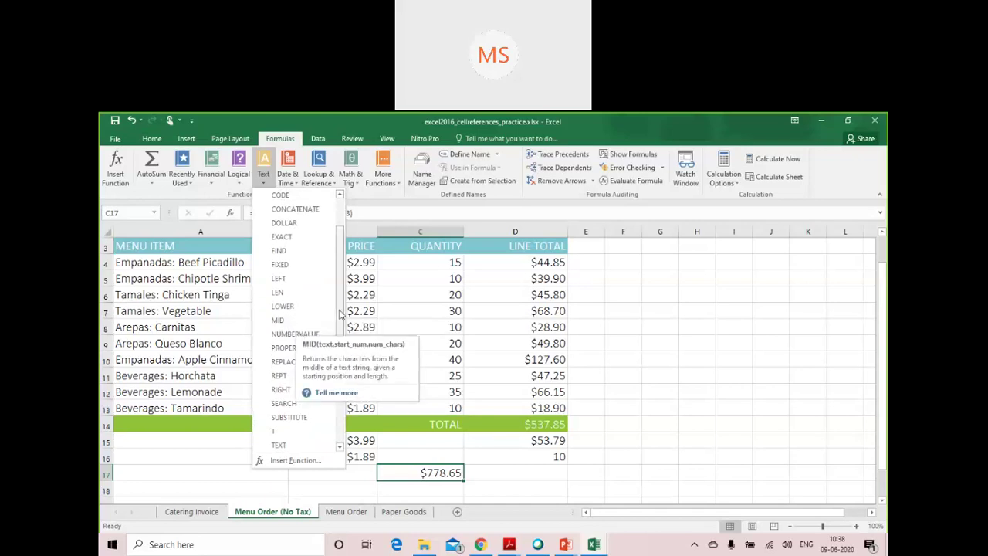
pyautogui.scroll(1, 312, 259)
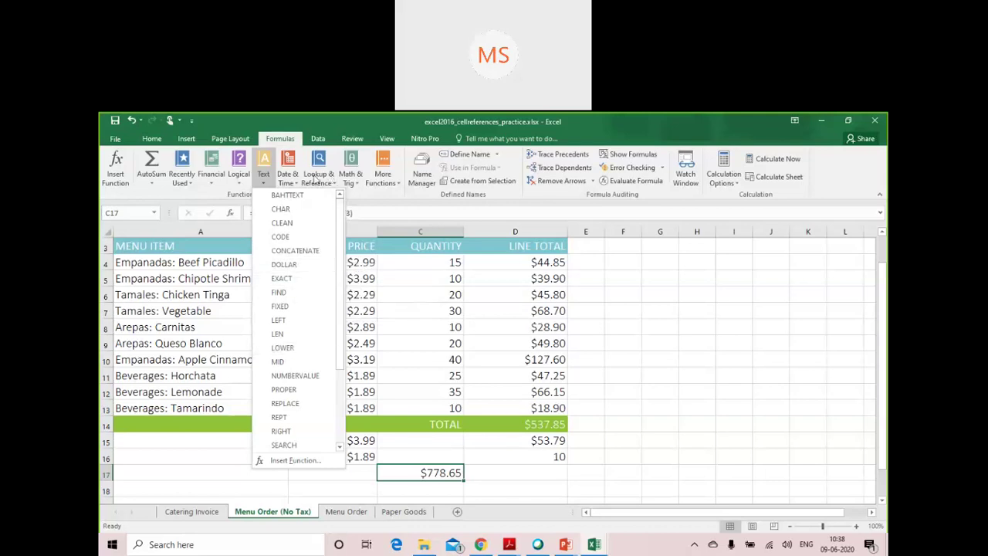
pyautogui.click(297, 185)
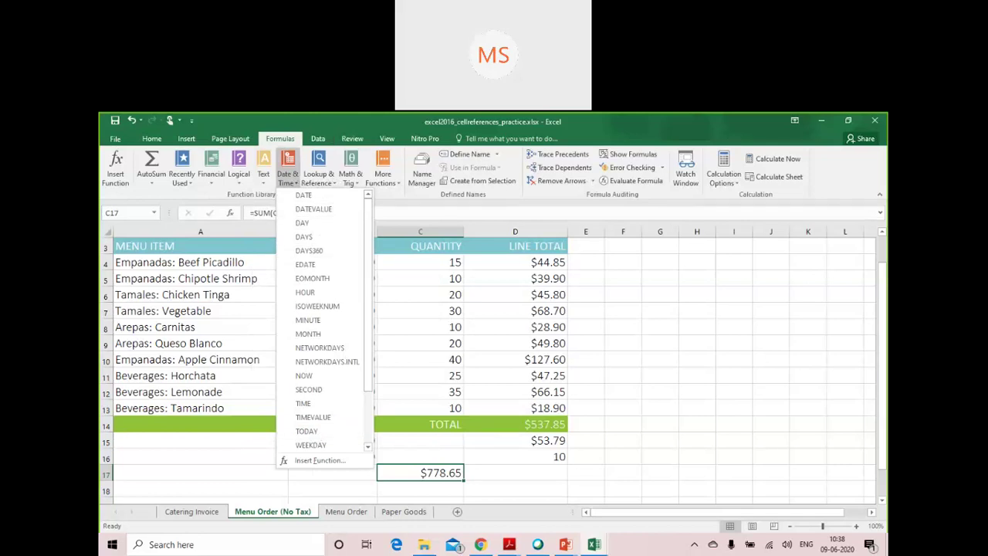
pyautogui.click(283, 140)
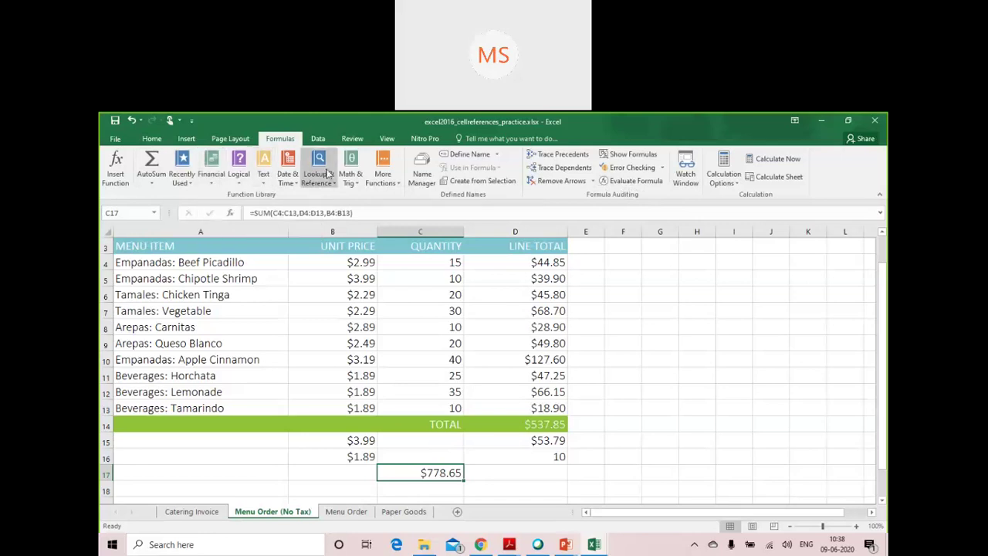
# Step: Examine the additional function categories, from Statistical, Engineering and Cube to Information, Compatibility and Web
pyautogui.click(396, 189)
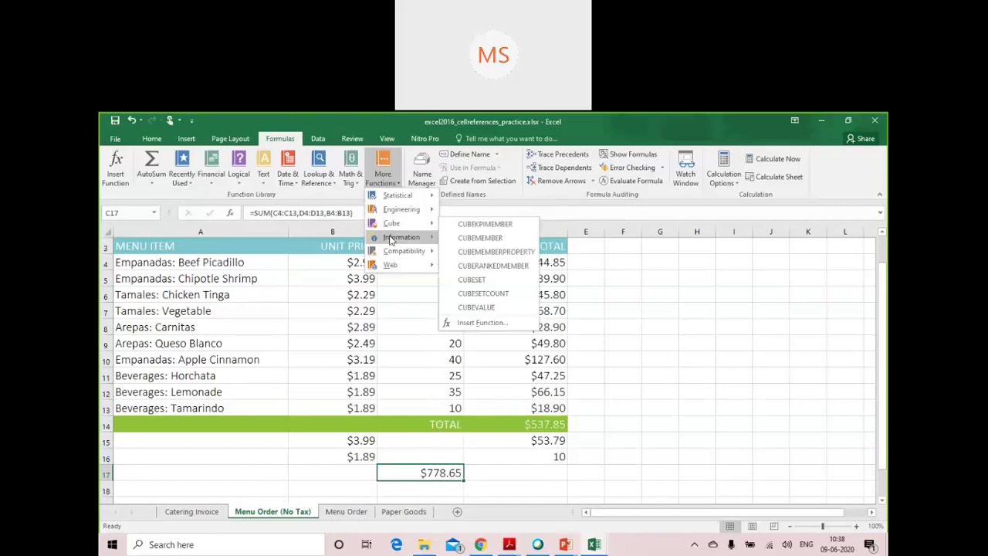
pyautogui.moveTo(390, 242)
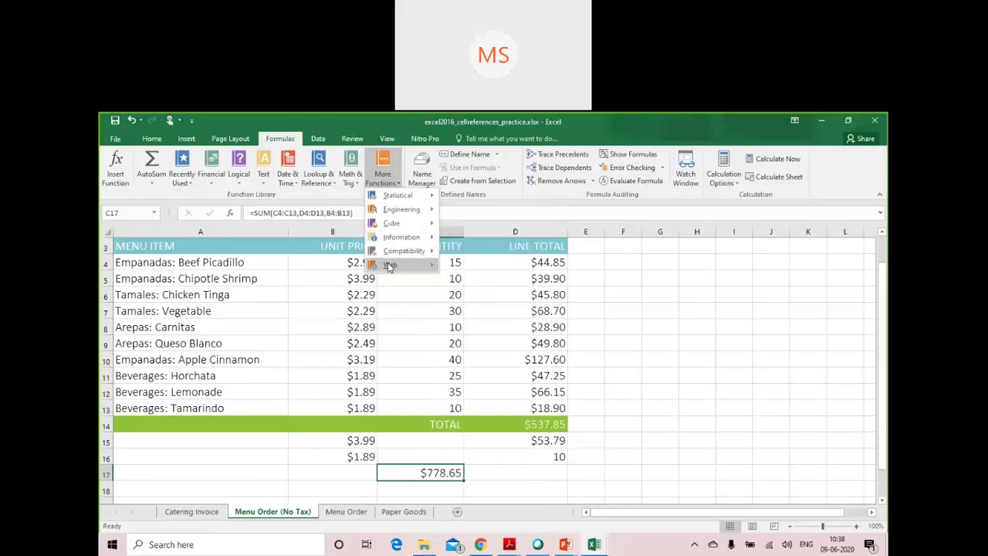
pyautogui.moveTo(390, 266)
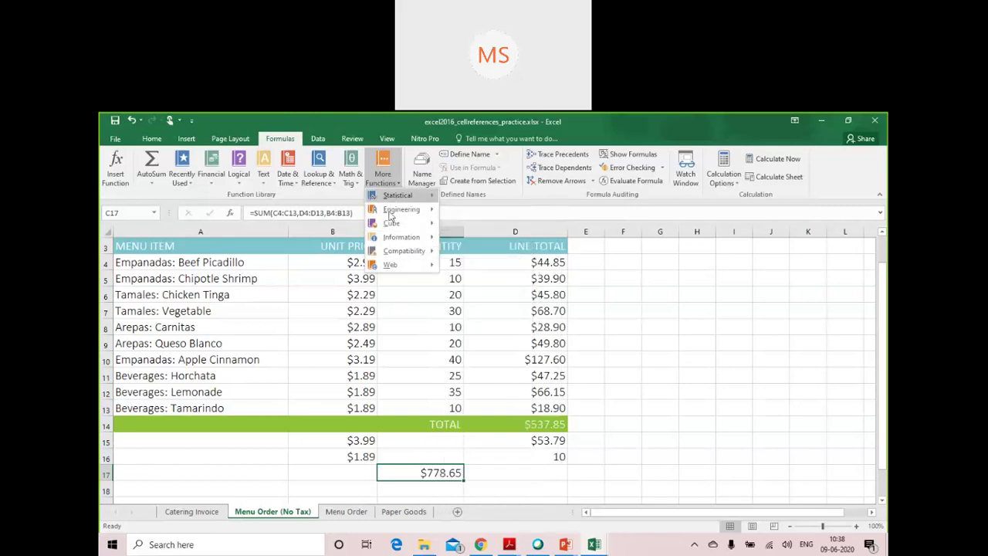
pyautogui.moveTo(378, 199)
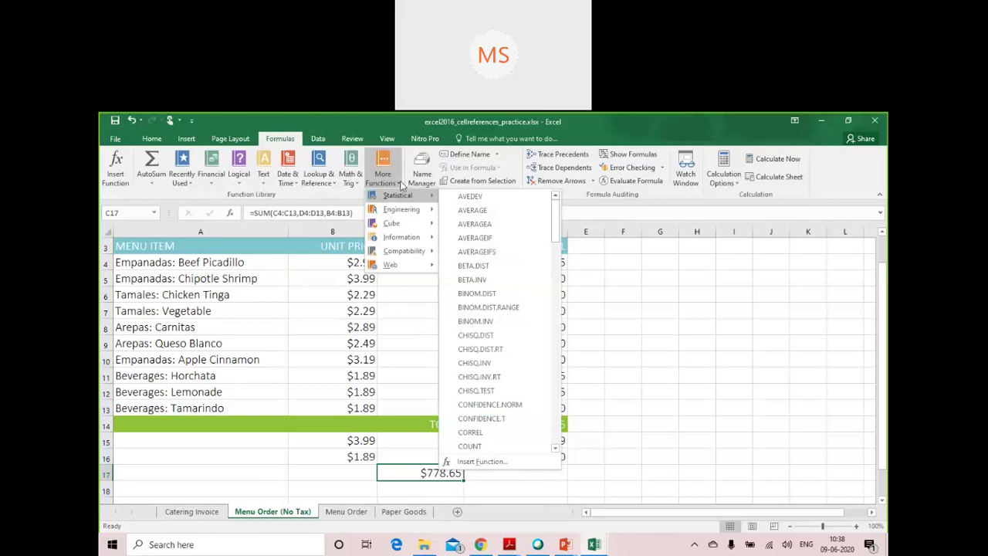
pyautogui.click(399, 183)
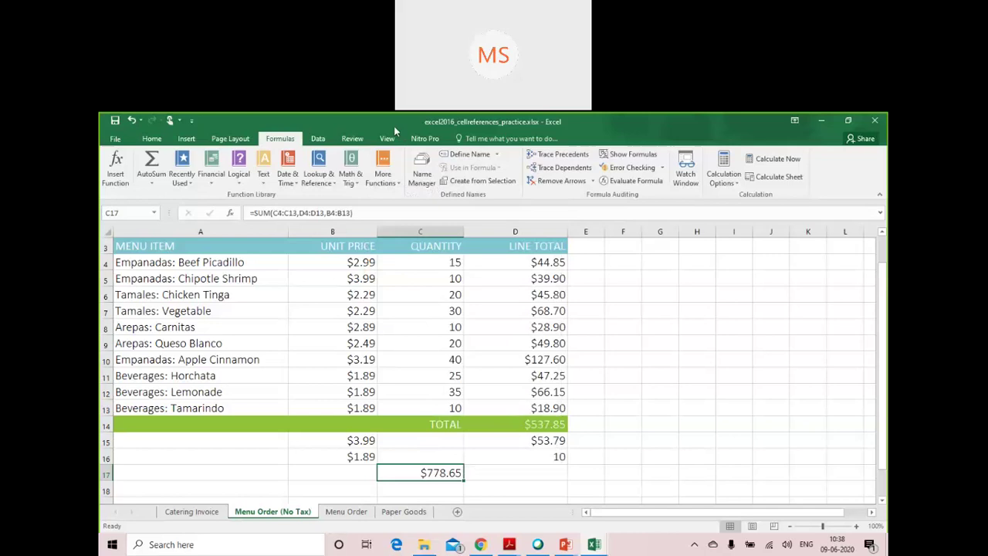
# Step: Open Insert Function for cell D17, search for "count of numbers", and look through the recommended functions
pyautogui.click(516, 472)
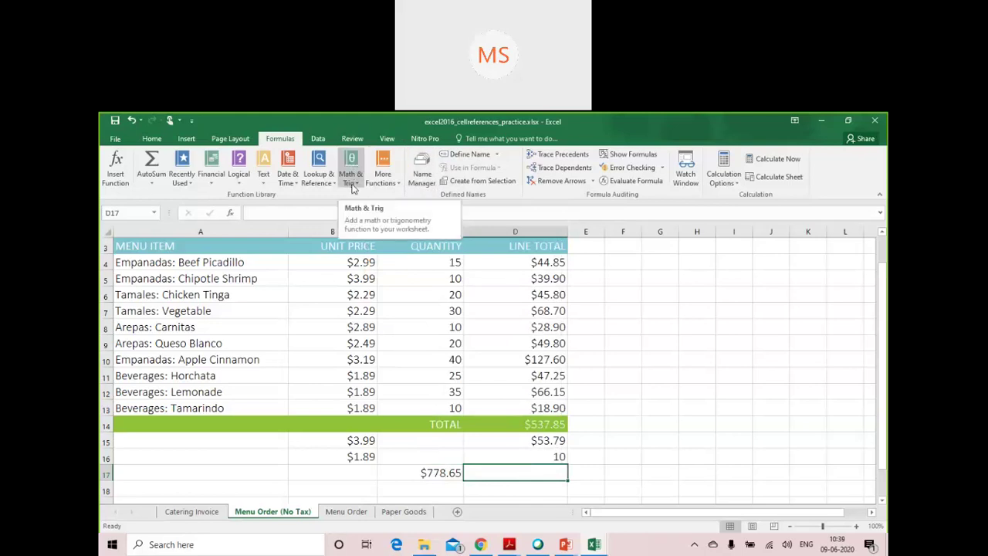
pyautogui.click(116, 170)
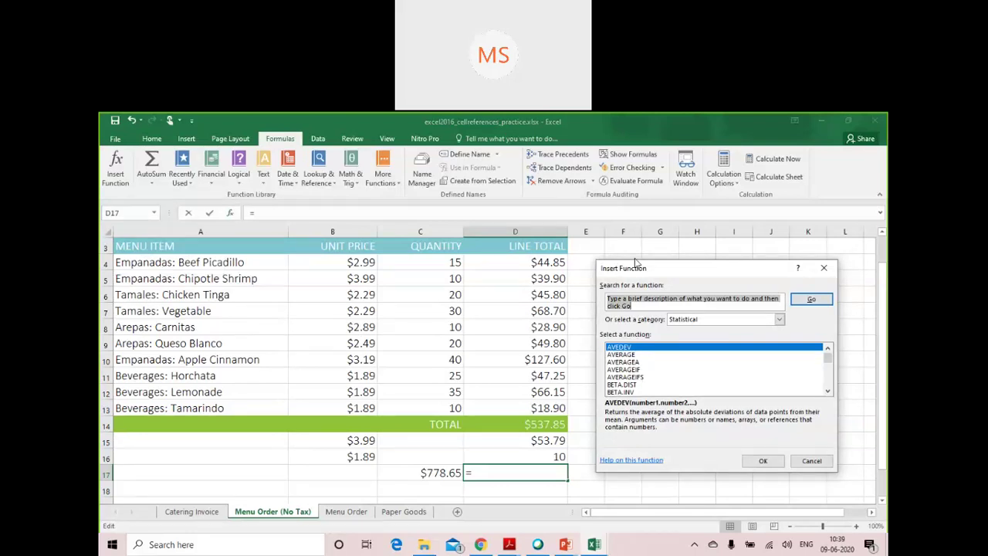
pyautogui.write('co')
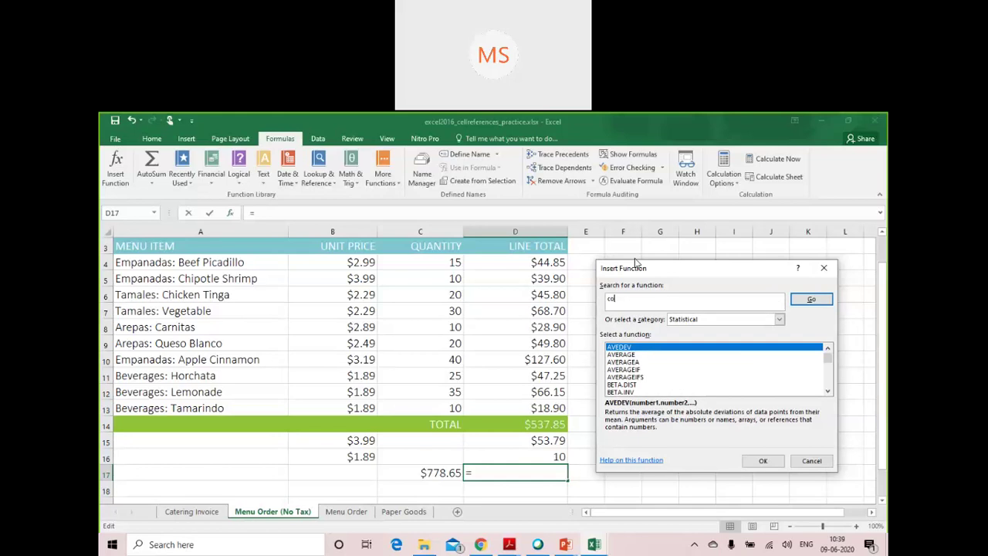
pyautogui.write('unt of numbers')
pyautogui.press('Tab')
pyautogui.press('Return')
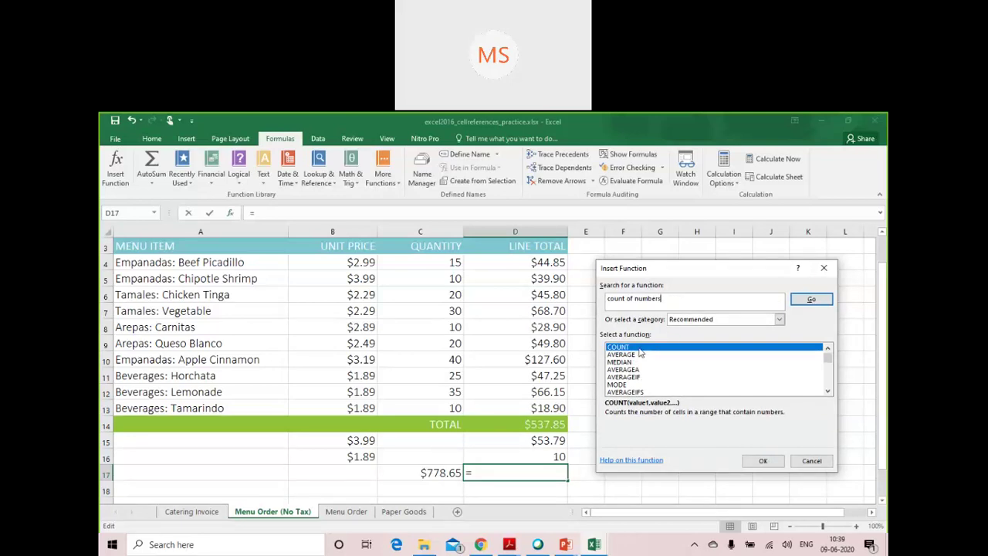
pyautogui.scroll(-2, 671, 393)
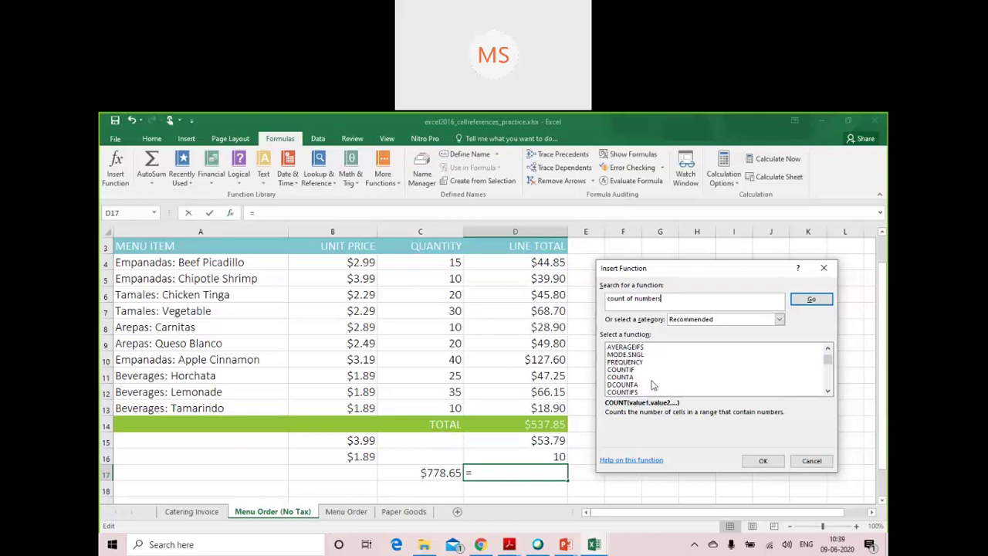
pyautogui.scroll(-1, 655, 385)
pyautogui.scroll(1, 656, 385)
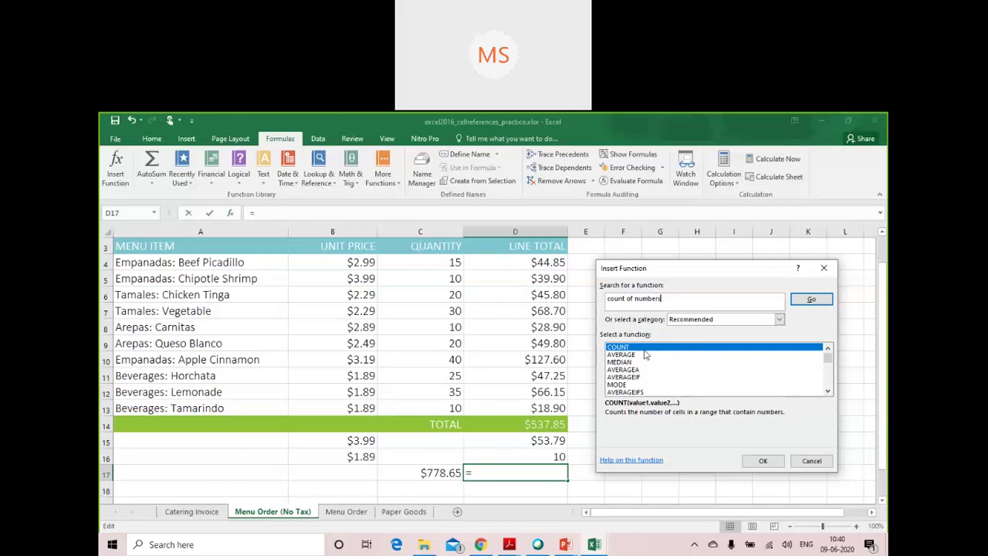
pyautogui.scroll(-5, 741, 377)
pyautogui.scroll(5, 741, 377)
# Step: Search for a function with the description "cout days" in place of the previous query
pyautogui.moveTo(664, 299); pyautogui.dragTo(598, 304)
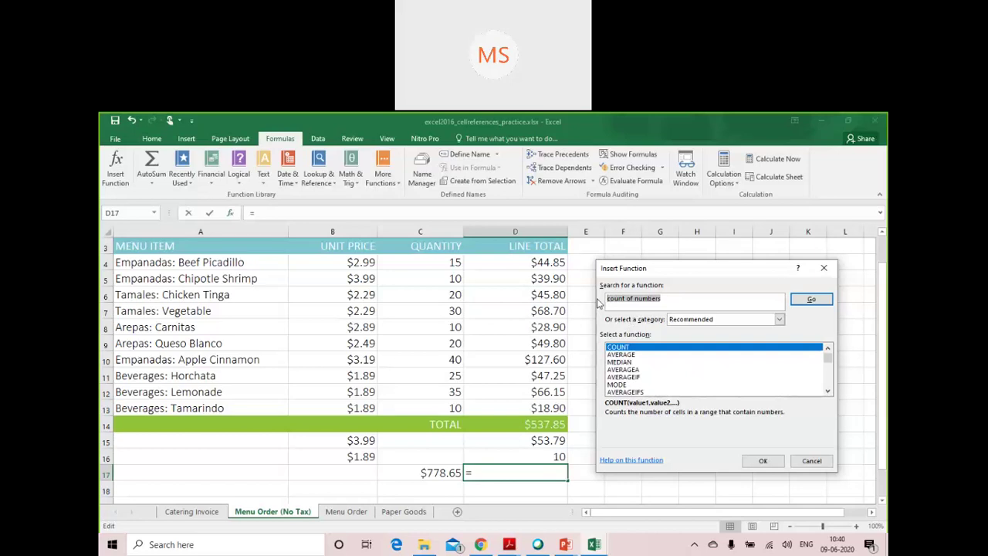
pyautogui.write('cout days')
pyautogui.press('Return')
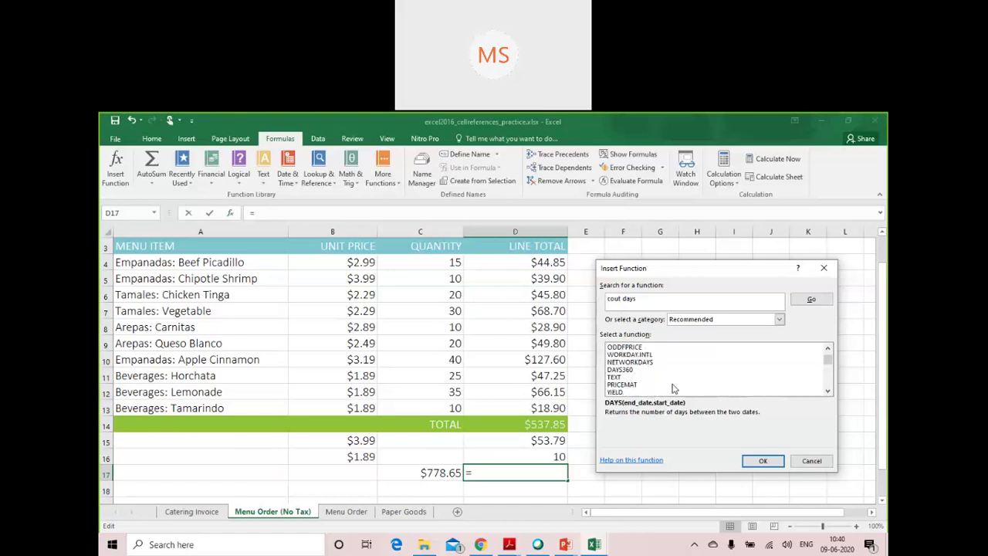
# Step: Replace the function search description with "addition" and run the search
pyautogui.click(661, 302)
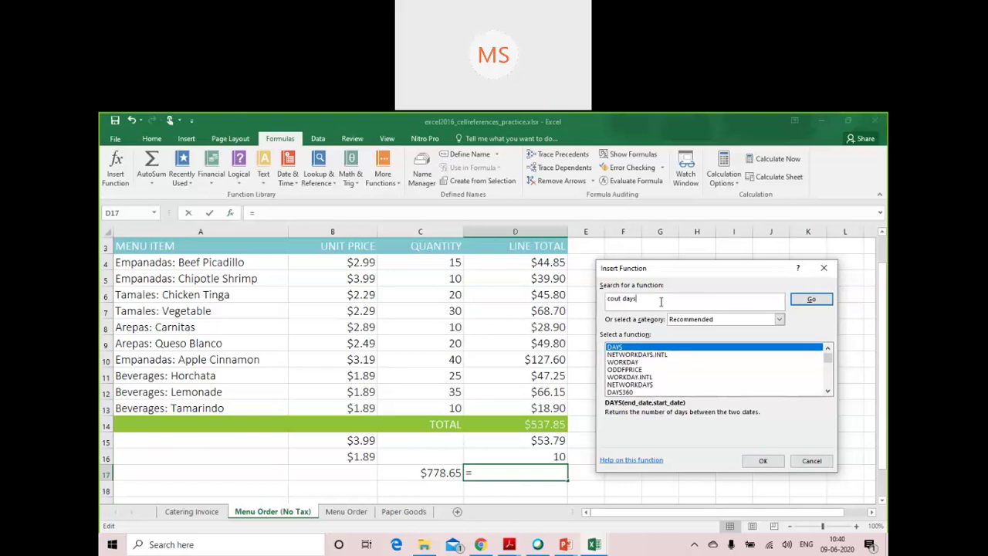
pyautogui.press('BackSpace')
pyautogui.press('BackSpace')
pyautogui.press('BackSpace')
pyautogui.press('BackSpace')
pyautogui.press('BackSpace')
pyautogui.press('BackSpace')
pyautogui.press('BackSpace')
pyautogui.press('BackSpace')
pyautogui.write('addition')
pyautogui.click(807, 300)
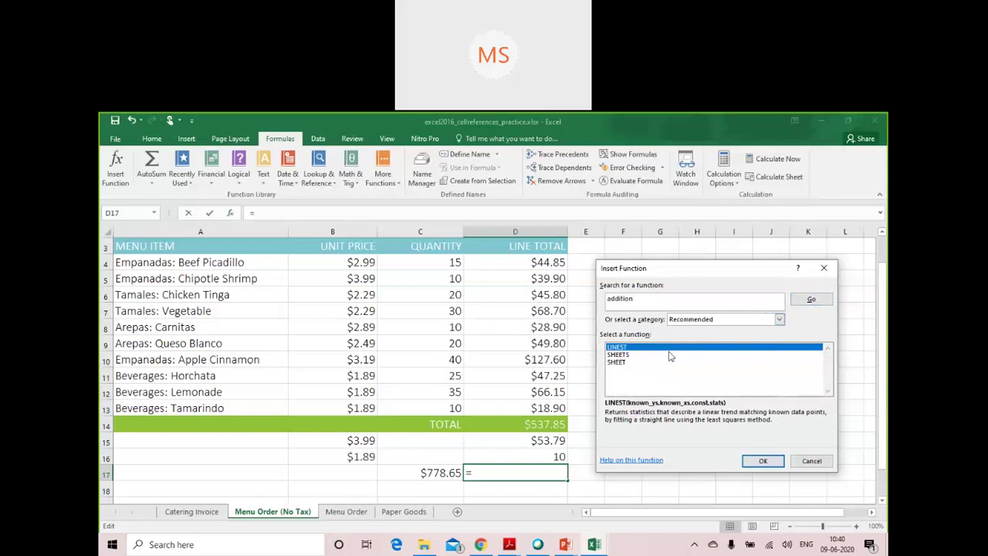
# Step: Search for functions matching "adding numbers", look through the recommendations, and close Insert Function without inserting anything
pyautogui.click(641, 302)
pyautogui.moveTo(641, 302); pyautogui.dragTo(584, 306)
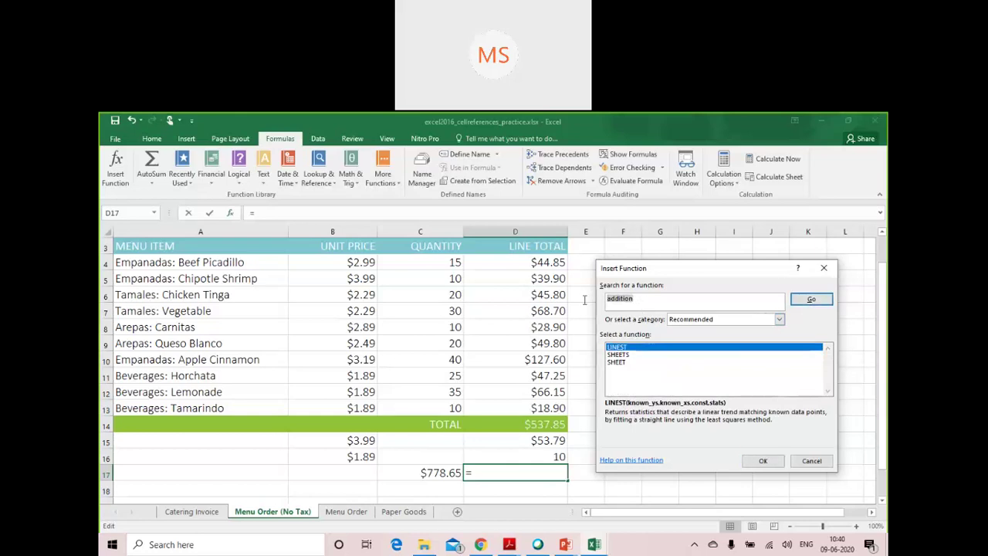
pyautogui.write('adding numbers')
pyautogui.click(817, 301)
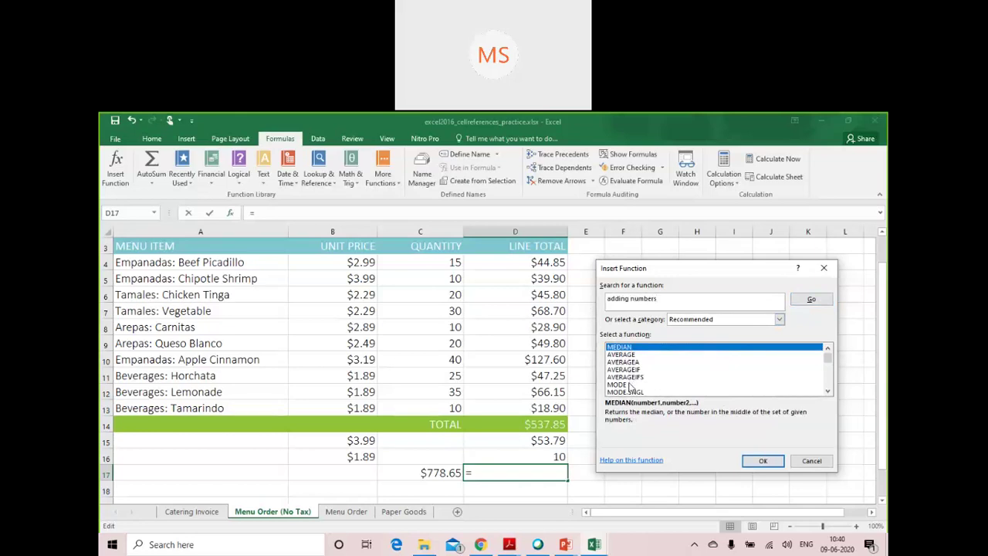
pyautogui.scroll(-2, 655, 384)
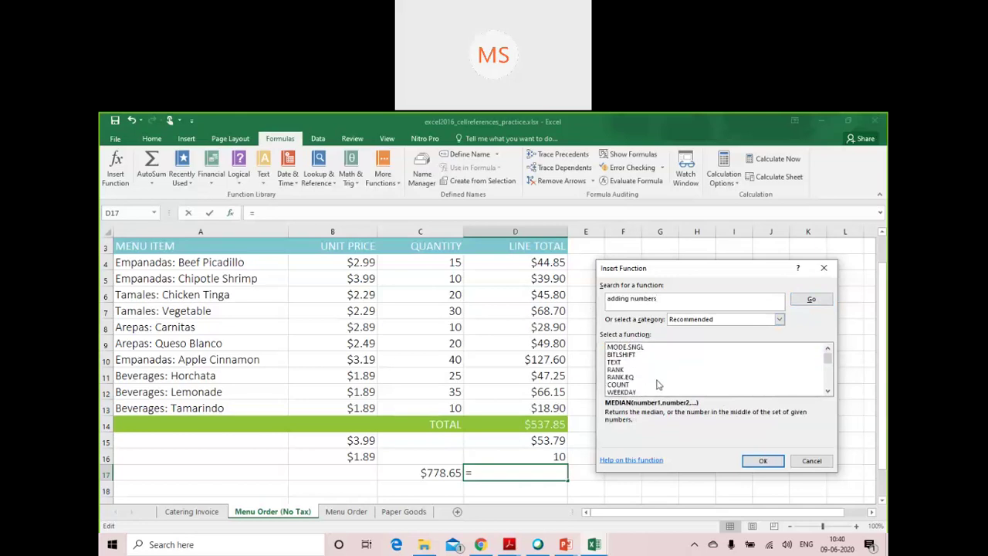
pyautogui.scroll(3, 657, 384)
pyautogui.doubleClick(664, 304)
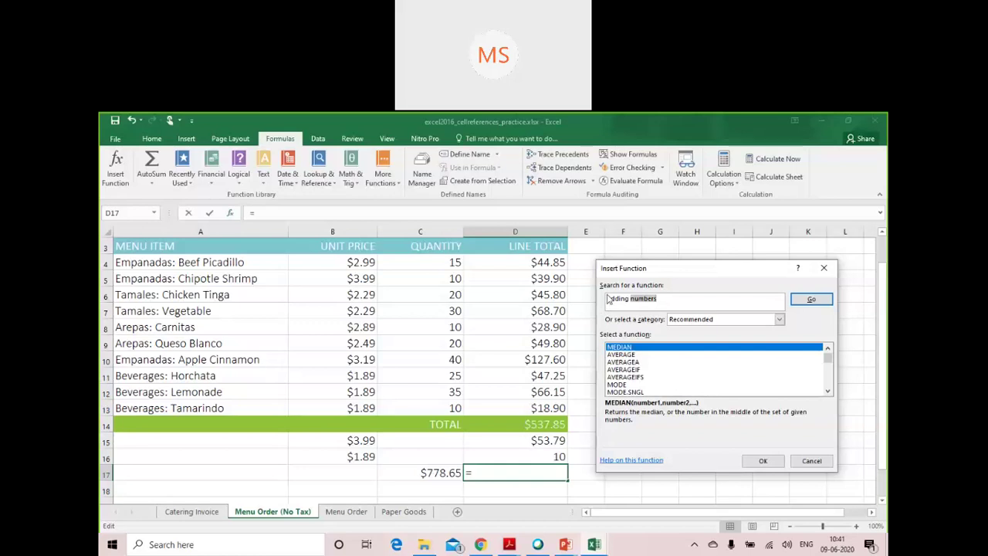
pyautogui.moveTo(608, 298); pyautogui.dragTo(663, 298)
pyautogui.click(822, 269)
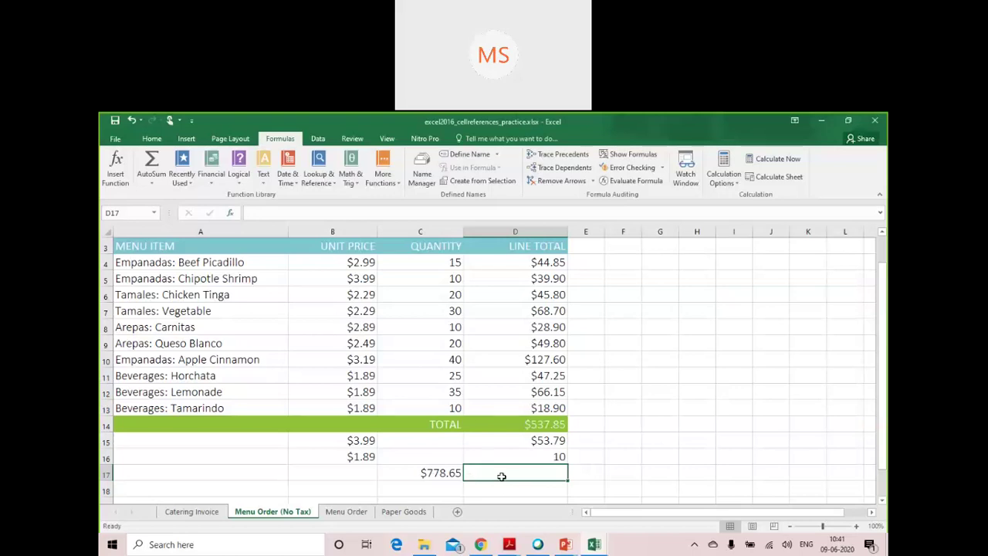
# Step: Start an AVERAGE formula in cell E8 using the suggested function name, and close the help window
pyautogui.click(294, 211)
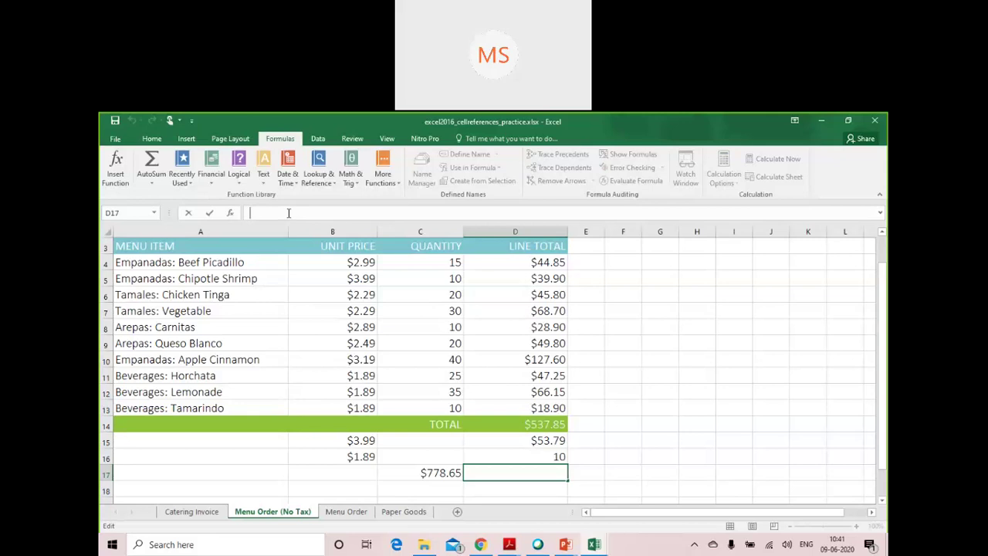
pyautogui.click(593, 326)
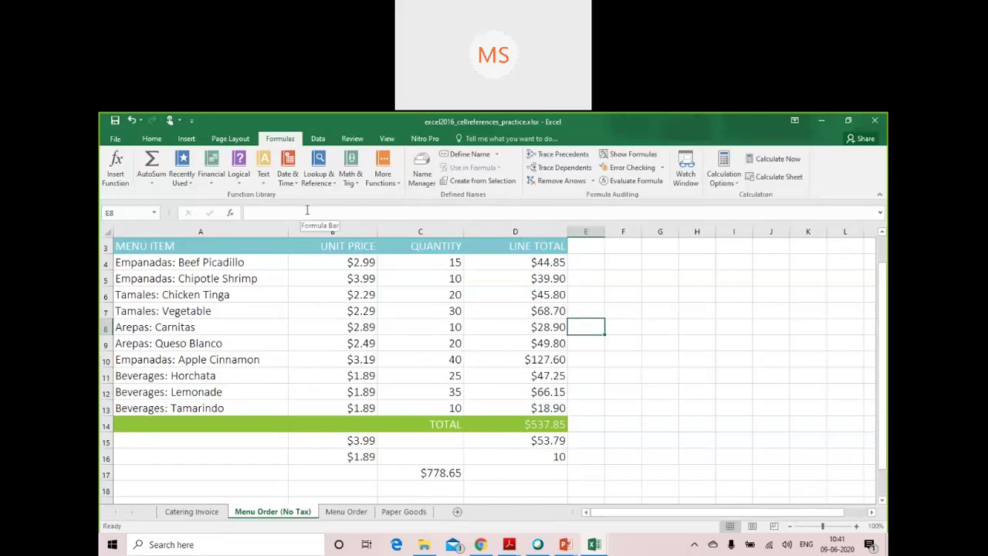
pyautogui.write('=')
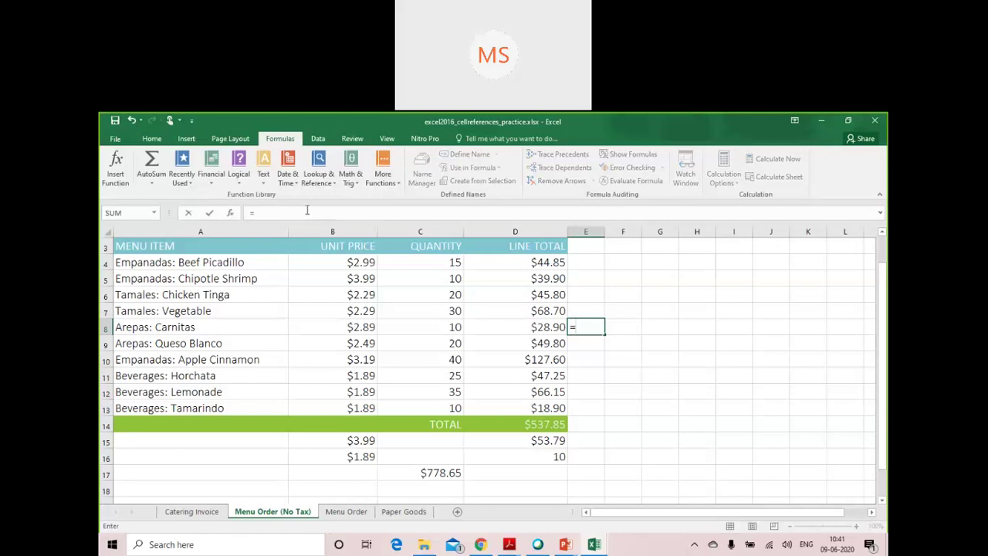
pyautogui.write('Avera')
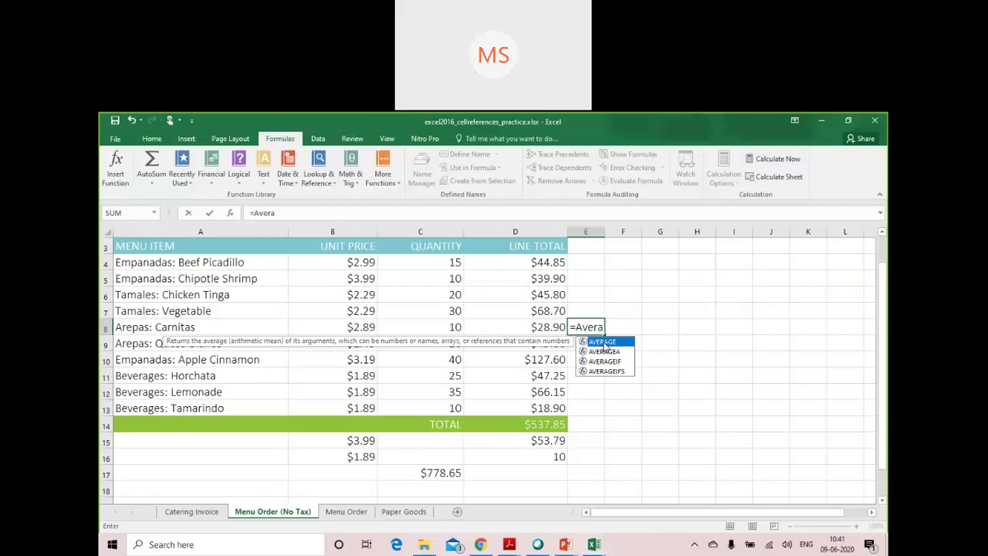
pyautogui.press('Tab')
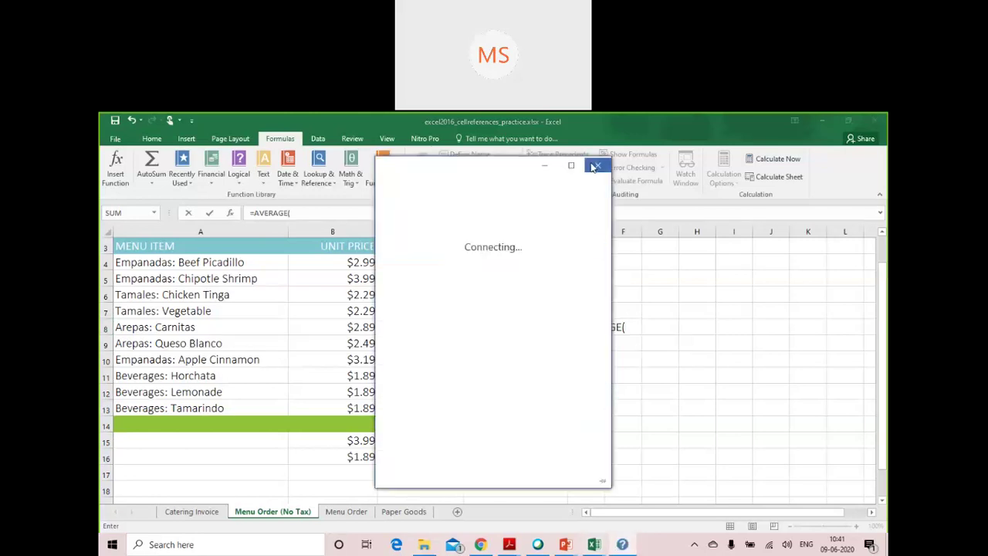
pyautogui.click(596, 166)
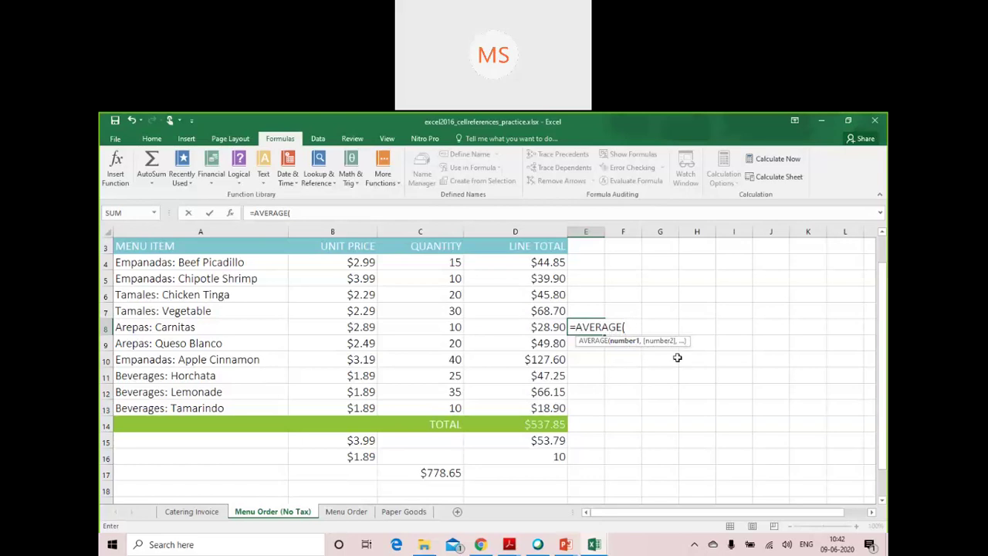
# Step: Replace the unfinished entry in cell E8 with =Average(1,2,3,4,5,6,7,8,9,10), confirm it, and clear the cell again
pyautogui.press('BackSpace')
pyautogui.press('BackSpace')
pyautogui.press('BackSpace')
pyautogui.press('BackSpace')
pyautogui.press('BackSpace')
pyautogui.press('BackSpace')
pyautogui.press('BackSpace')
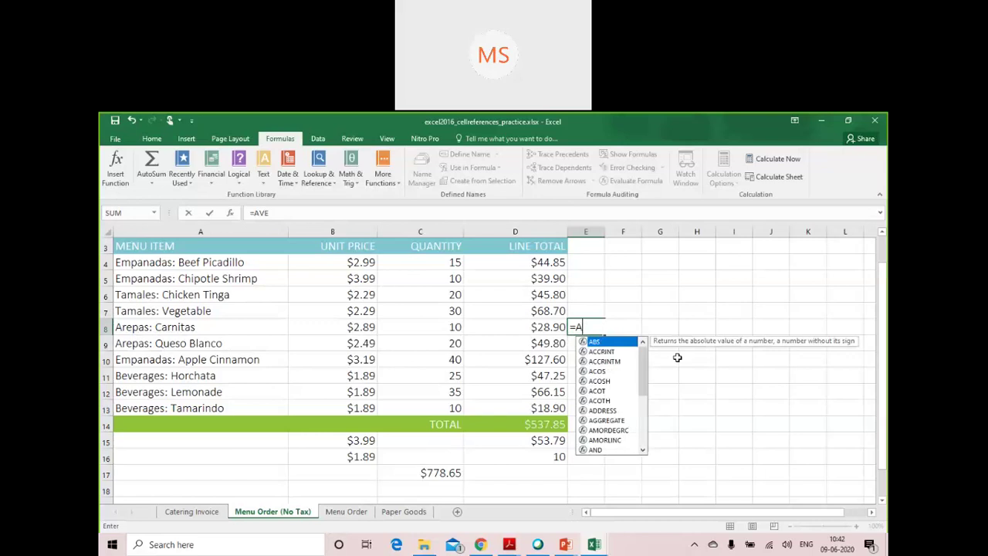
pyautogui.write('verage')
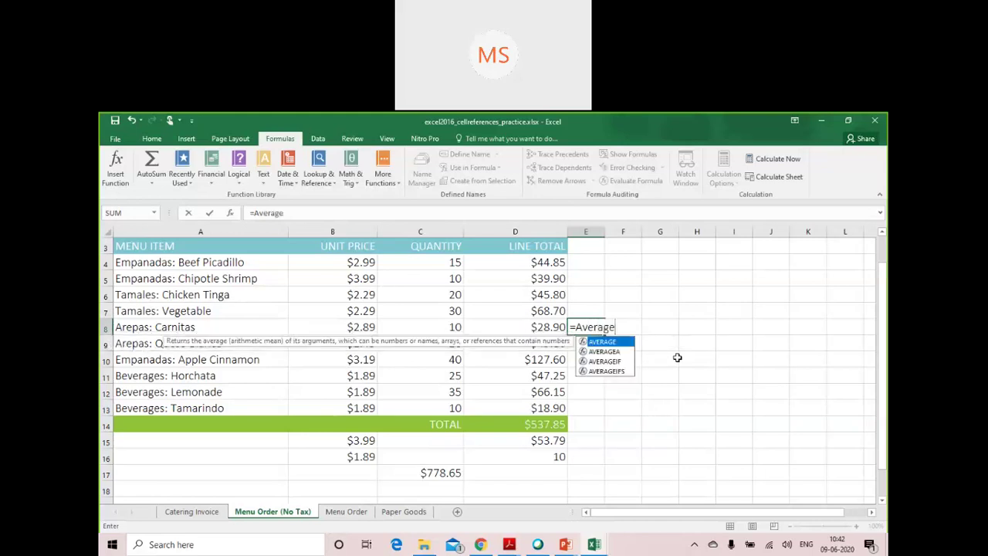
pyautogui.write('(1')
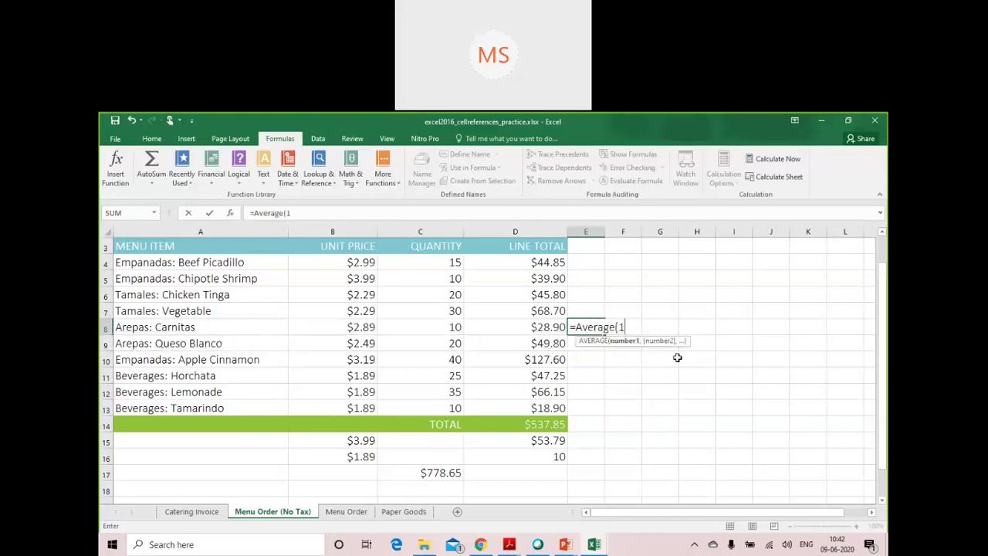
pyautogui.write(',2,3,4')
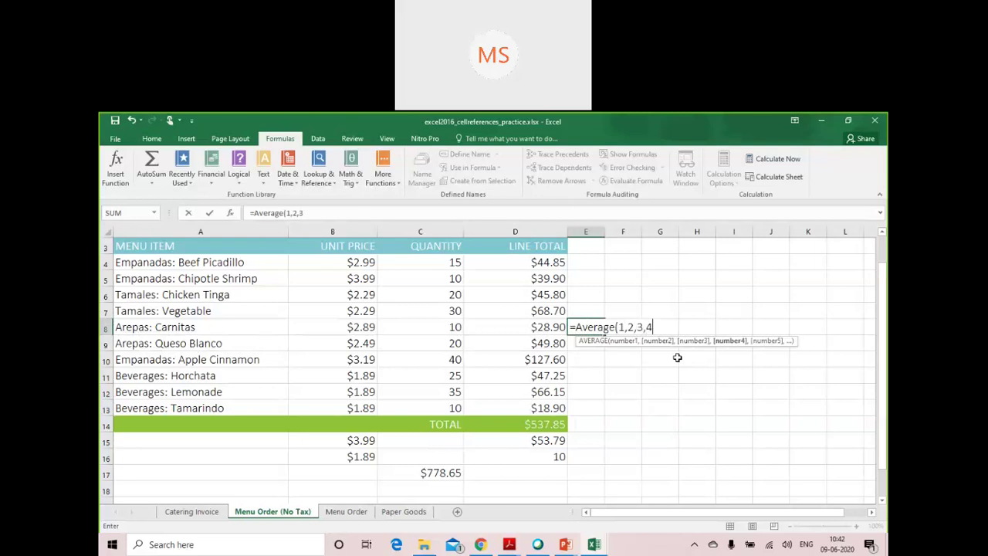
pyautogui.write(',5,6,')
pyautogui.write('7,')
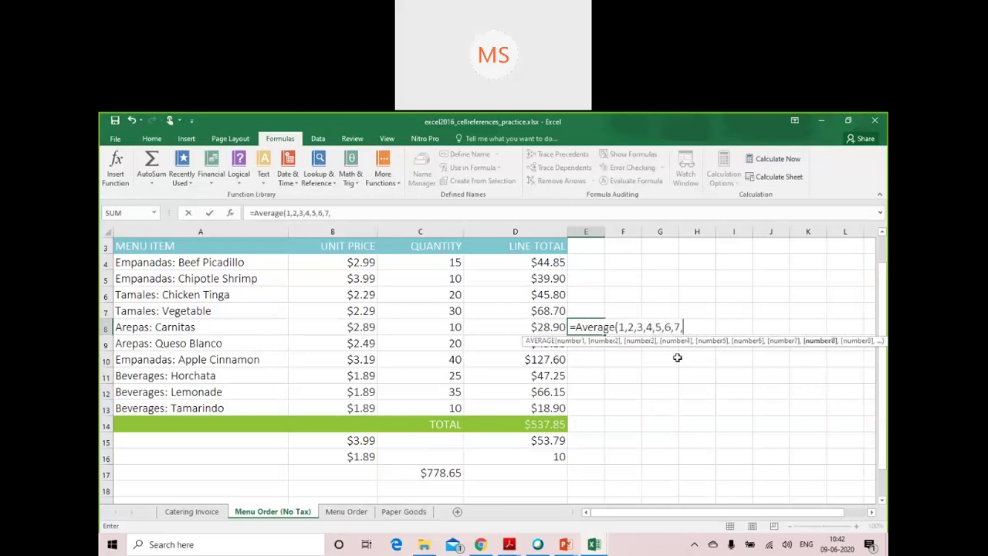
pyautogui.write('8,9,')
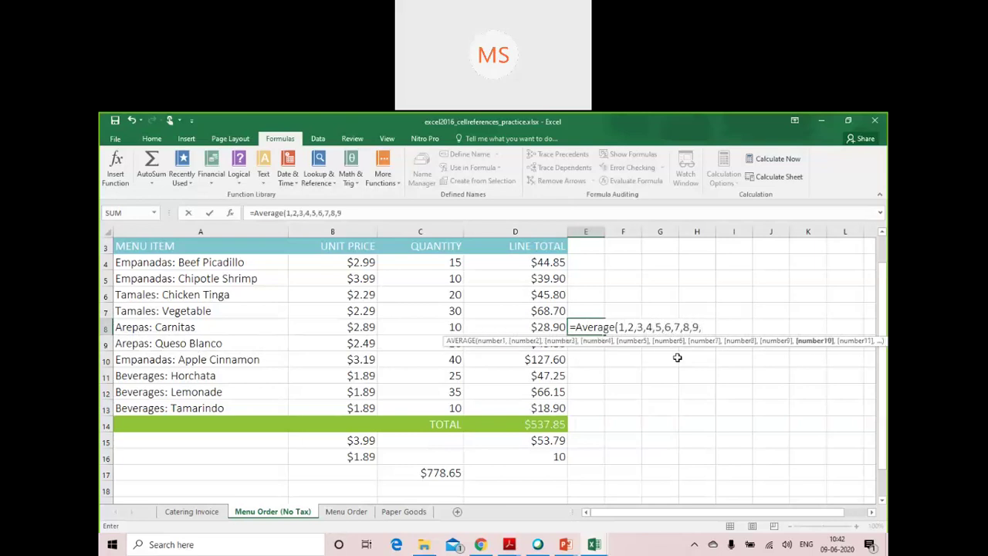
pyautogui.write('10)')
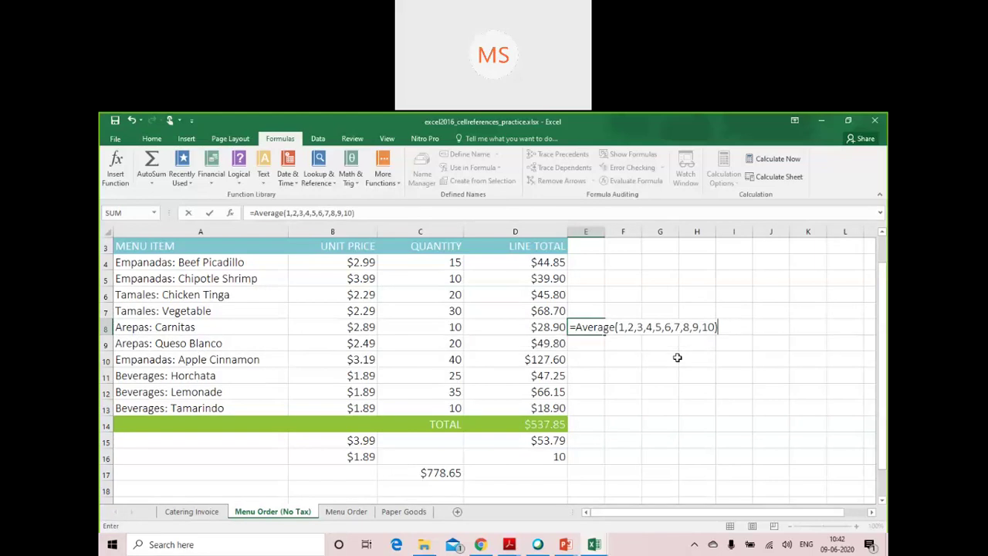
pyautogui.press('Return')
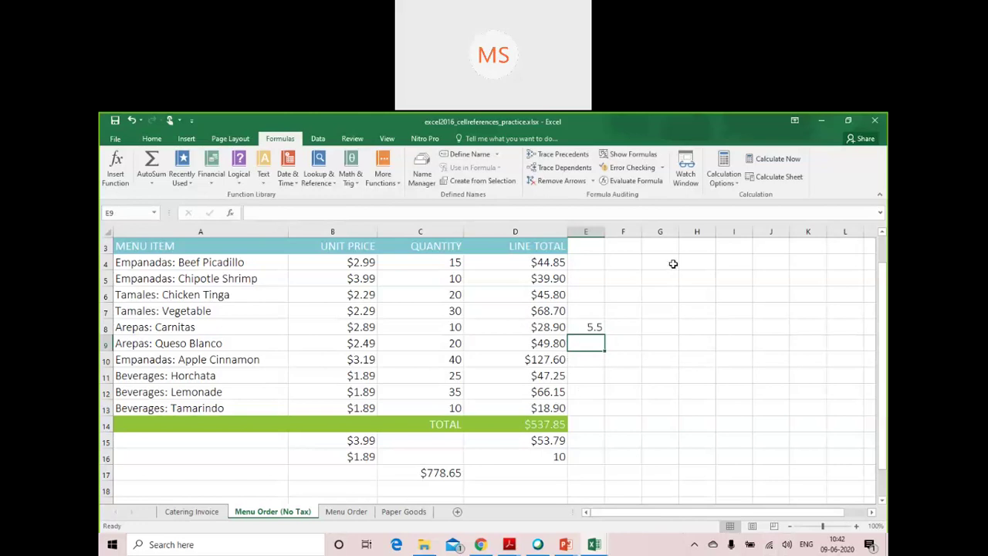
pyautogui.click(600, 325)
pyautogui.press('Delete')
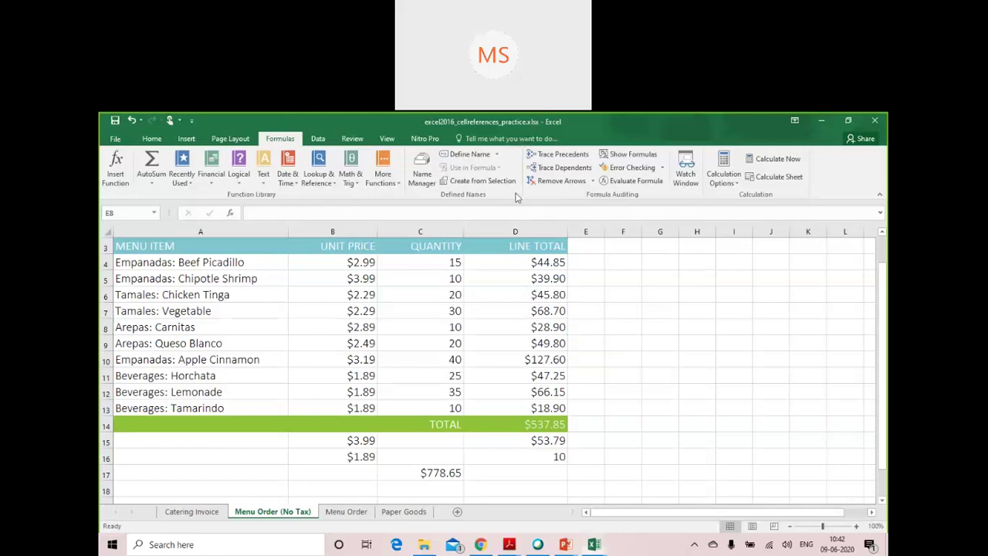
# Step: Switch to the Chapter 5 PDF in Adobe Acrobat Reader, check the Function Library section, and return to the Excel workbook
pyautogui.click(508, 544)
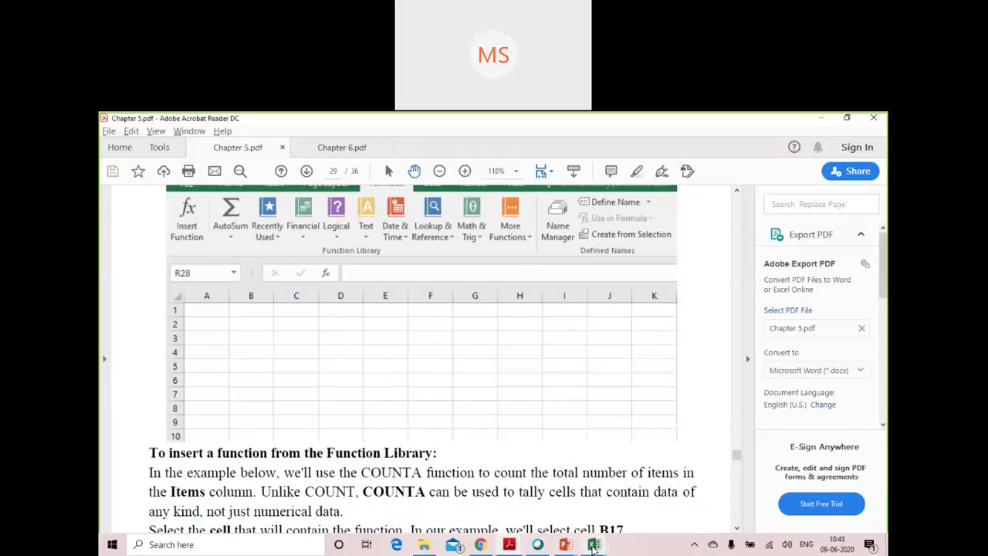
pyautogui.moveTo(593, 546)
pyautogui.click(575, 502)
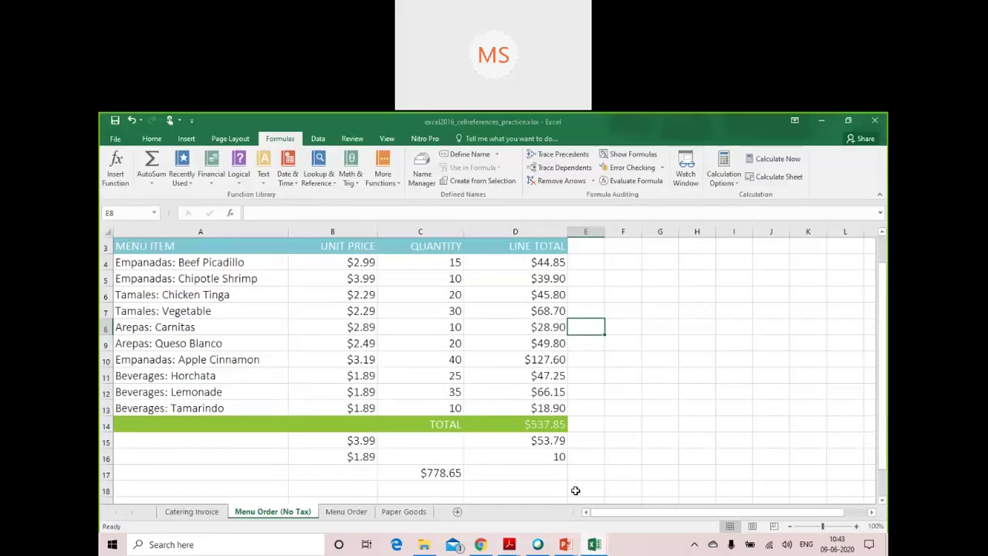
pyautogui.moveTo(564, 544)
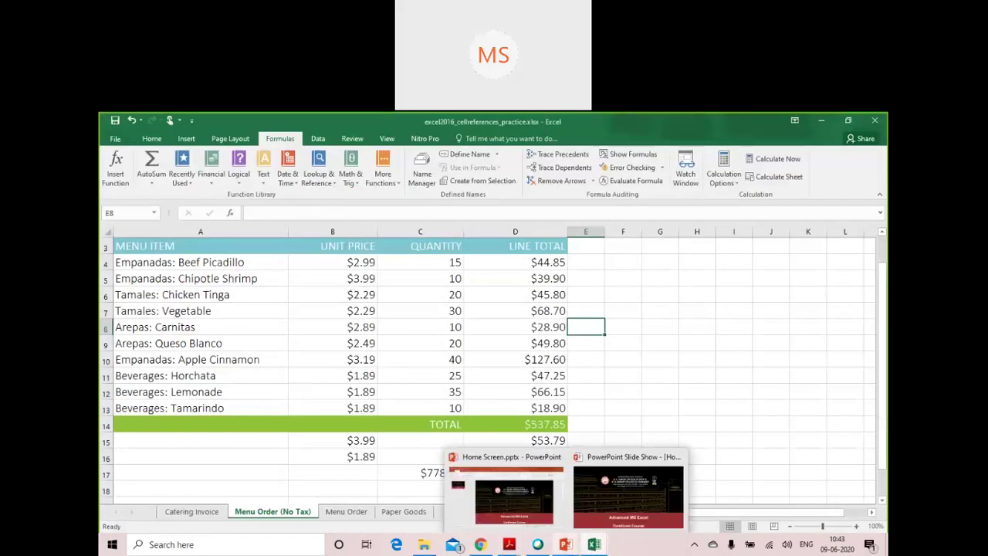
pyautogui.click(627, 374)
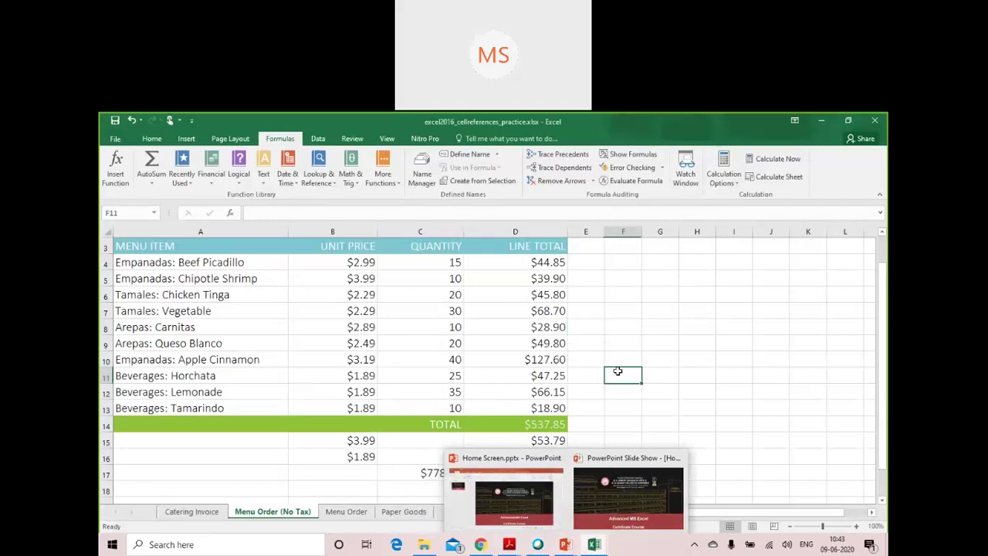
# Step: Select the line totals in D4:D13 and the menu items in A4:A13, and examine the kind of data in each range
pyautogui.click(548, 262)
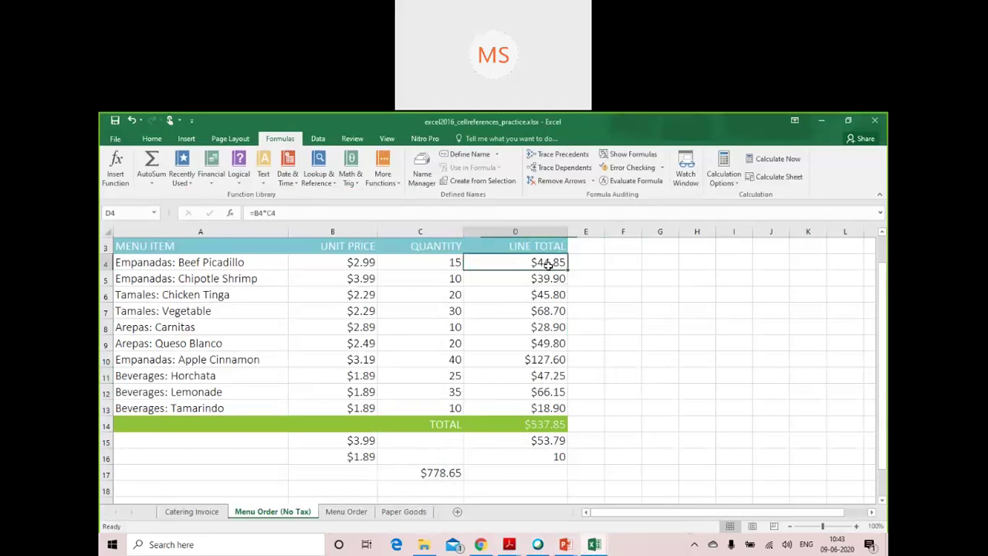
pyautogui.moveTo(548, 262); pyautogui.dragTo(530, 407)
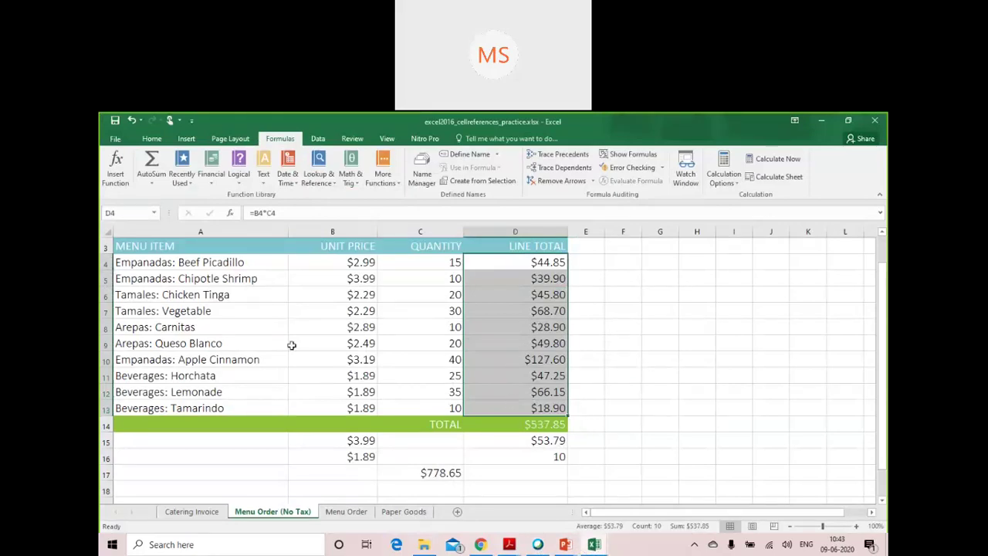
pyautogui.click(171, 264)
pyautogui.moveTo(171, 264); pyautogui.dragTo(170, 410)
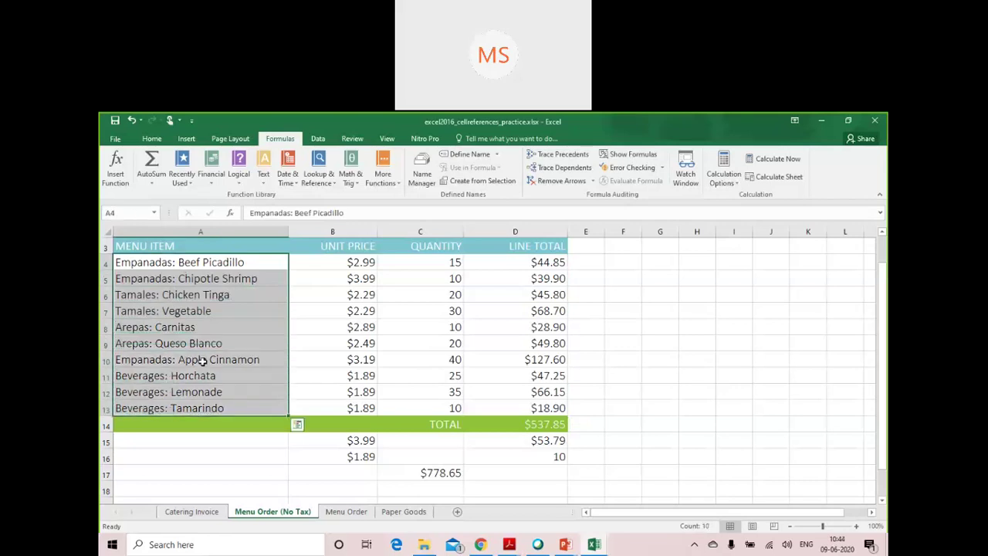
pyautogui.scroll(1, 202, 357)
pyautogui.scroll(-1, 202, 359)
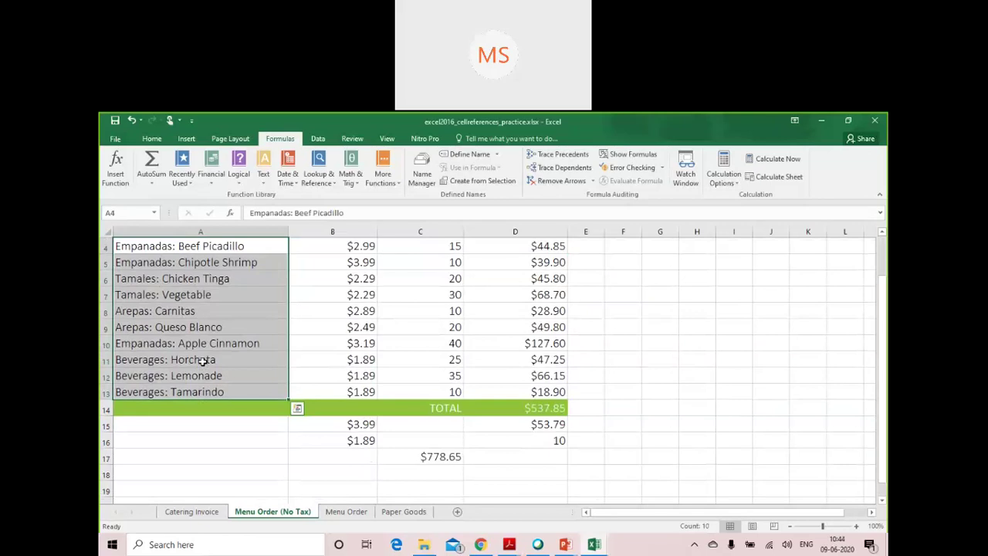
pyautogui.scroll(1, 202, 359)
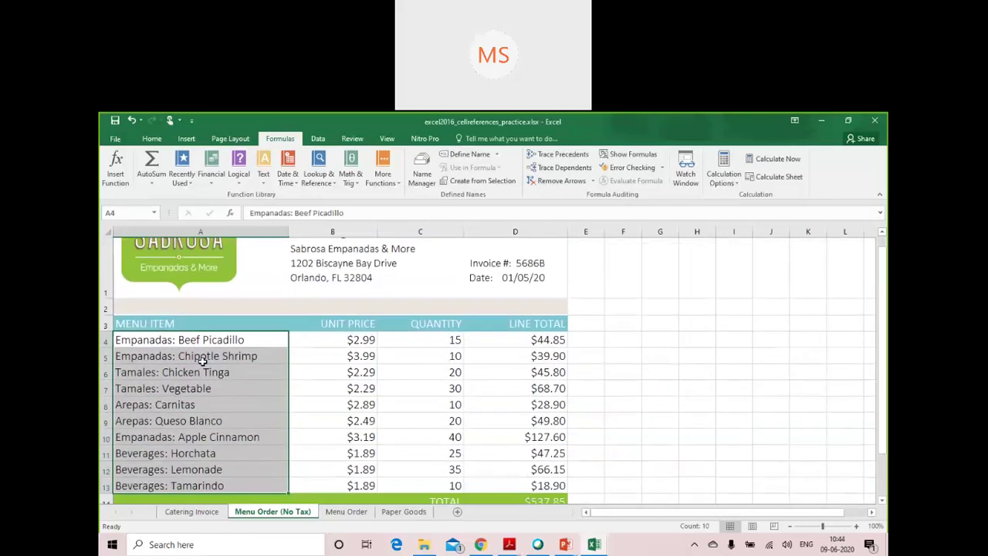
pyautogui.scroll(-1, 202, 359)
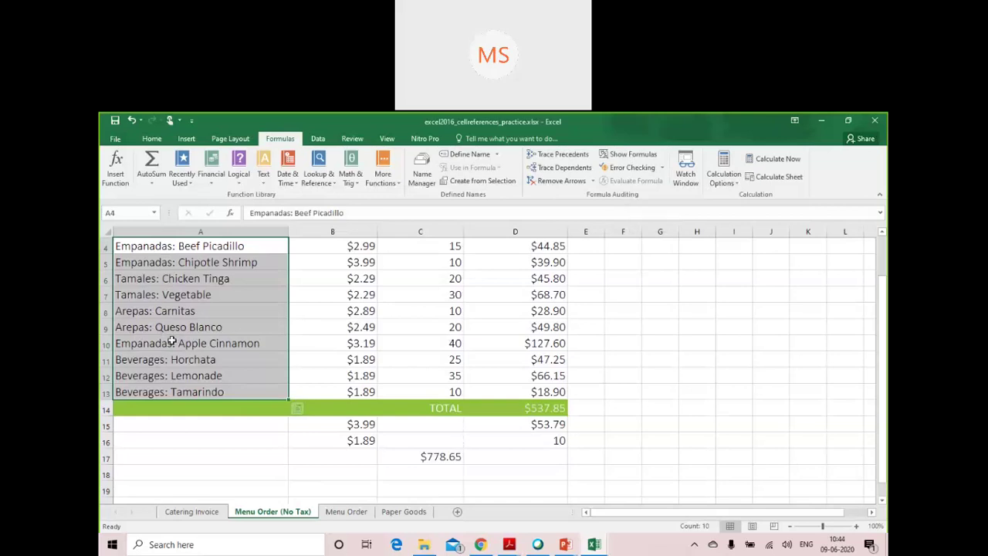
pyautogui.scroll(1, 172, 340)
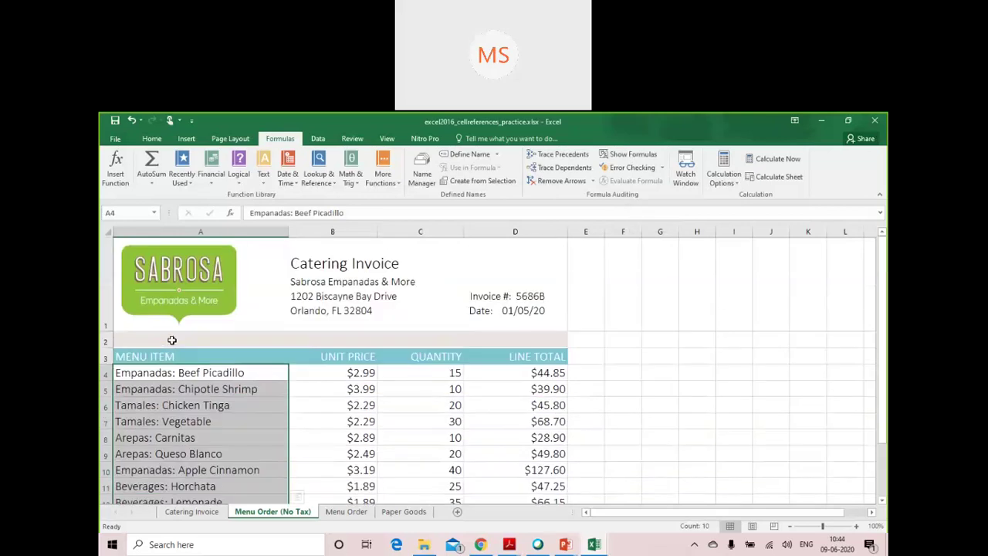
# Step: Search Insert Function for "Counta", read the COUNTA description, and close the dialog without inserting anything
pyautogui.click(115, 173)
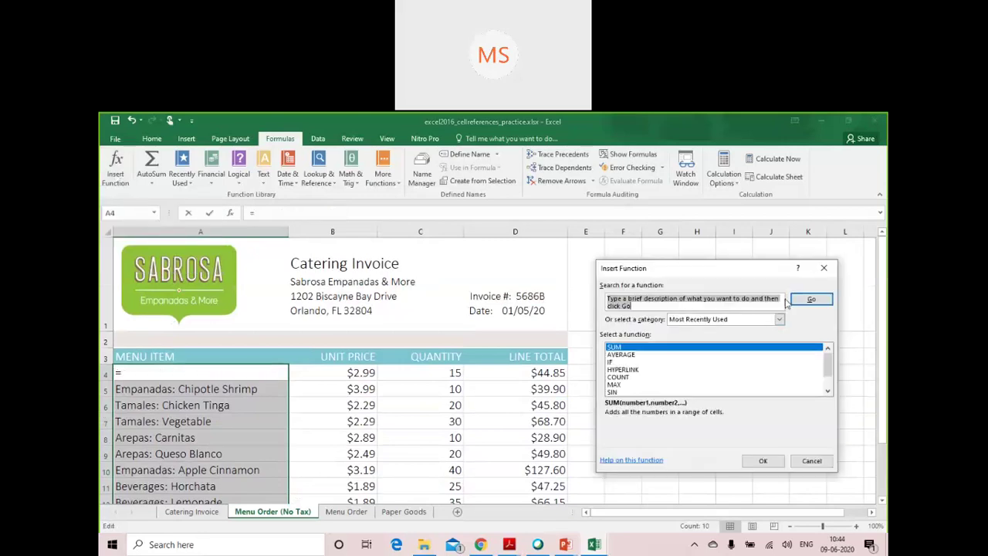
pyautogui.write('c')
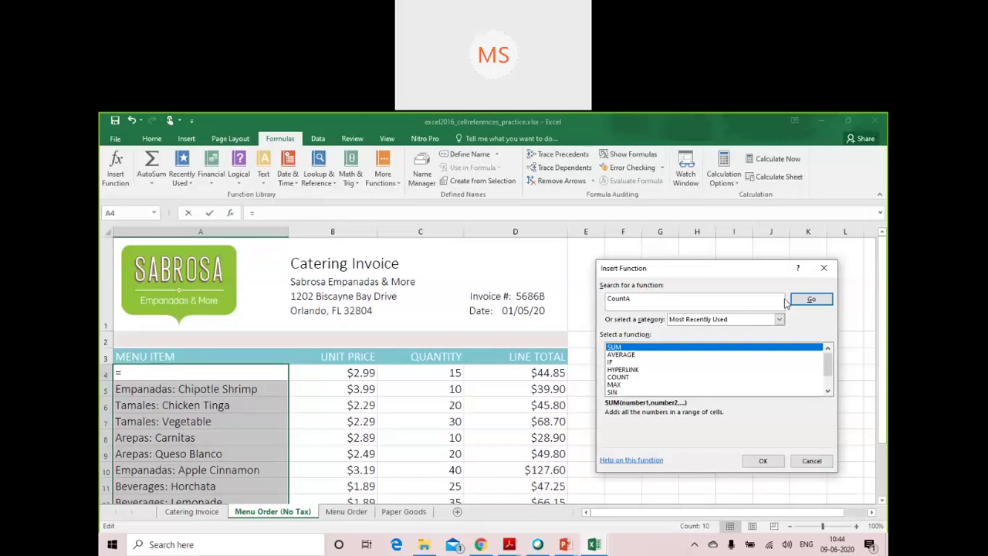
pyautogui.press('Return')
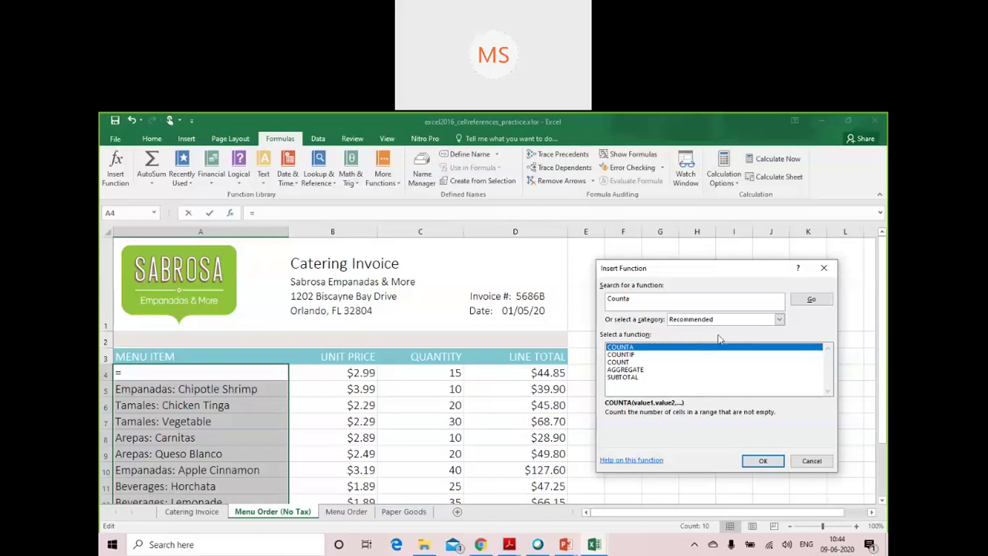
pyautogui.click(825, 268)
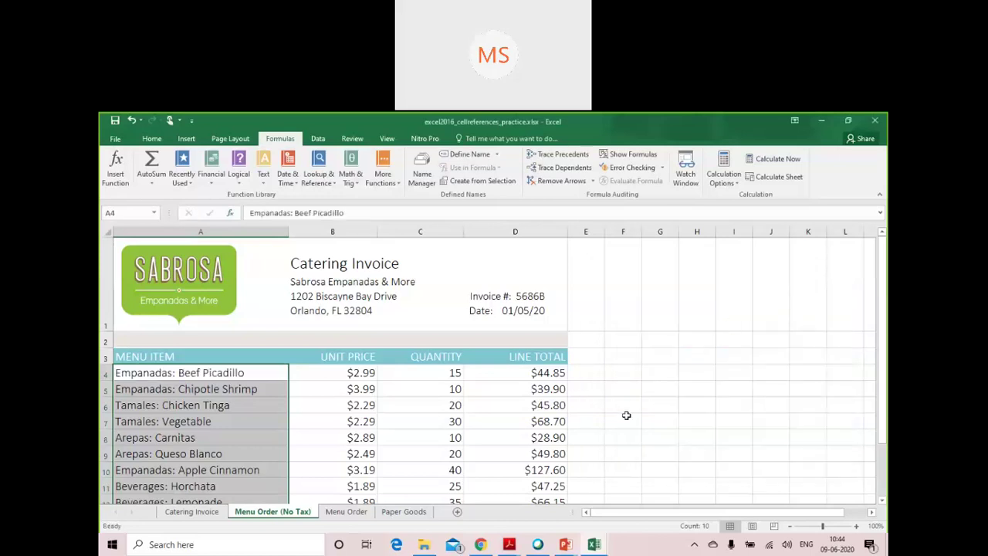
# Step: Enter =COUNTA(A4:A13) in cell A15 to count the menu items, and check the formula's result
pyautogui.scroll(-6, 266, 435)
pyautogui.scroll(2, 266, 434)
pyautogui.click(218, 280)
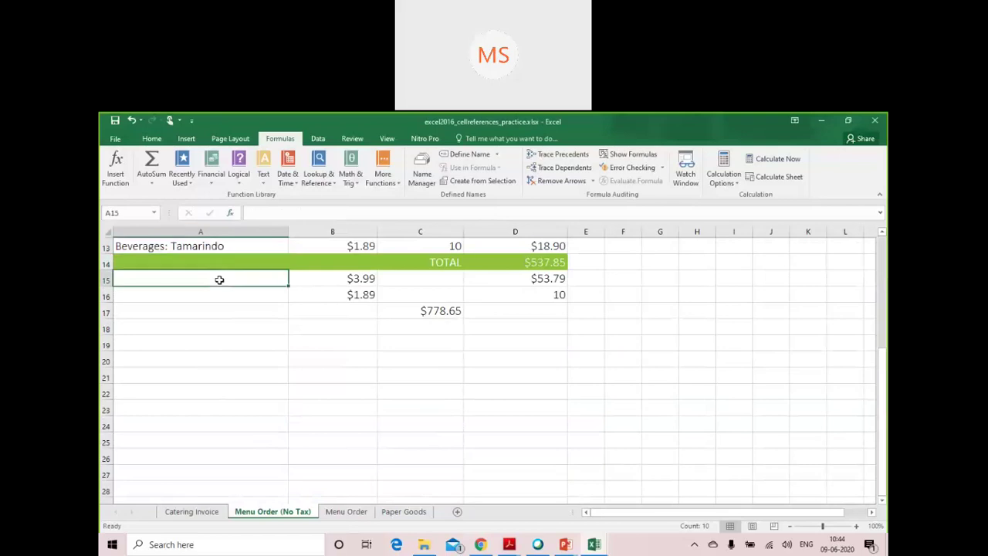
pyautogui.scroll(1, 325, 369)
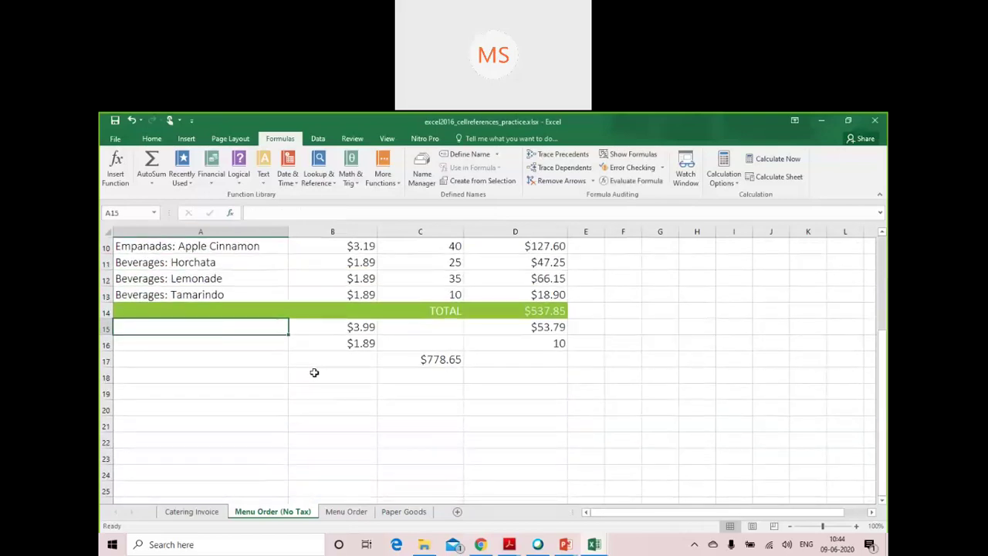
pyautogui.write('=')
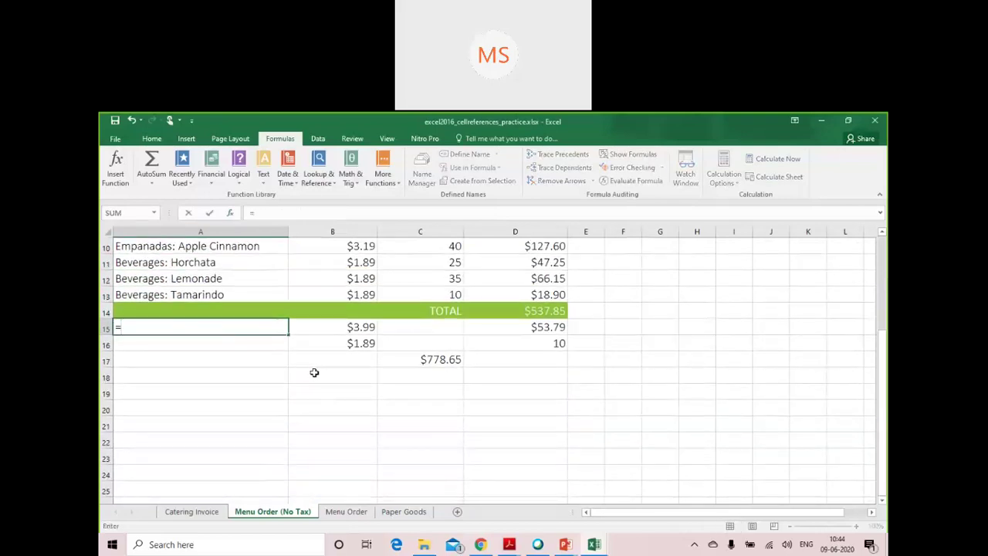
pyautogui.write('Count')
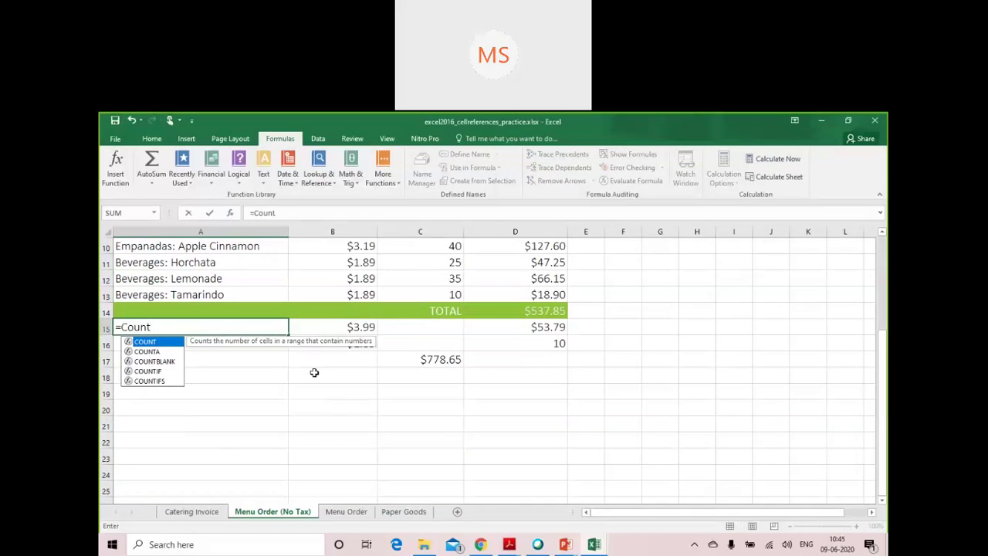
pyautogui.press('Down')
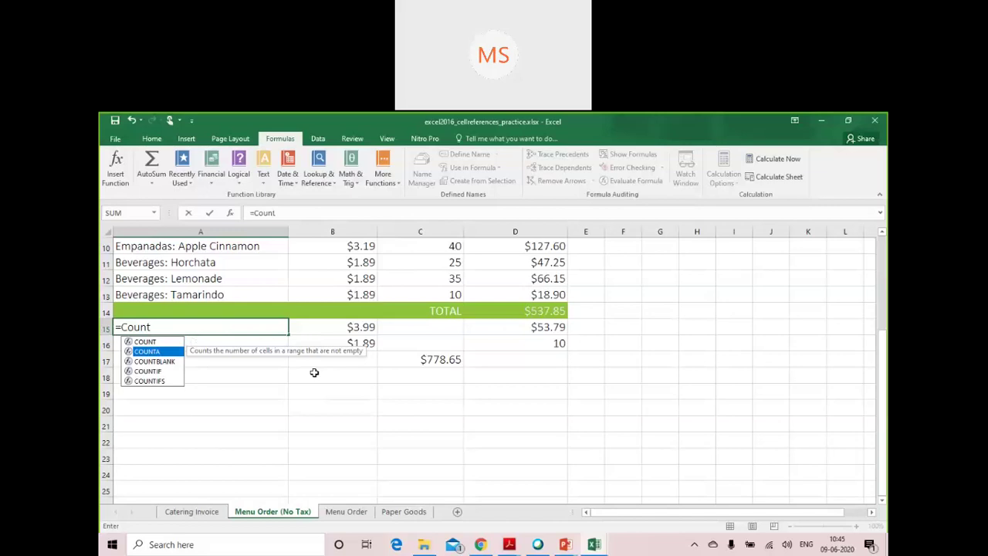
pyautogui.press('Tab')
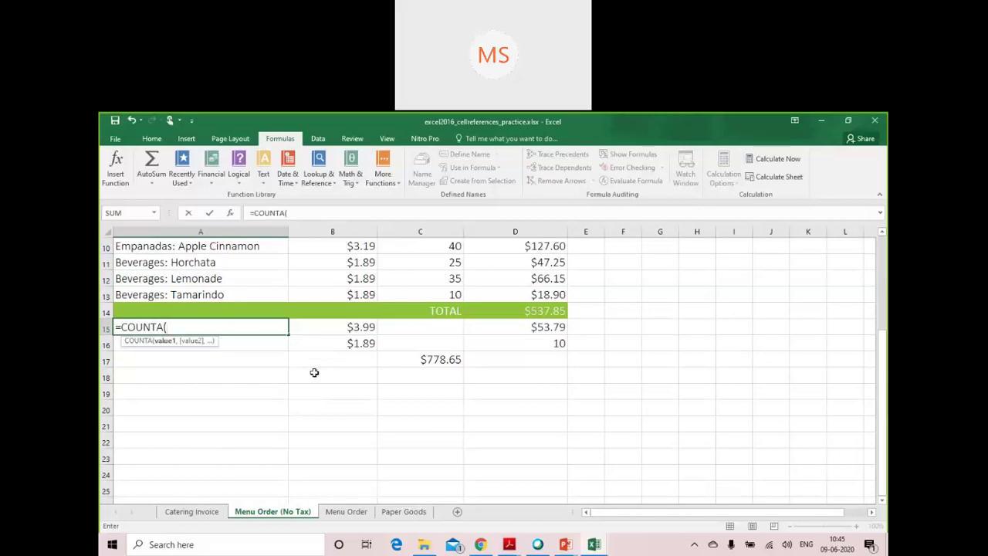
pyautogui.scroll(3, 315, 377)
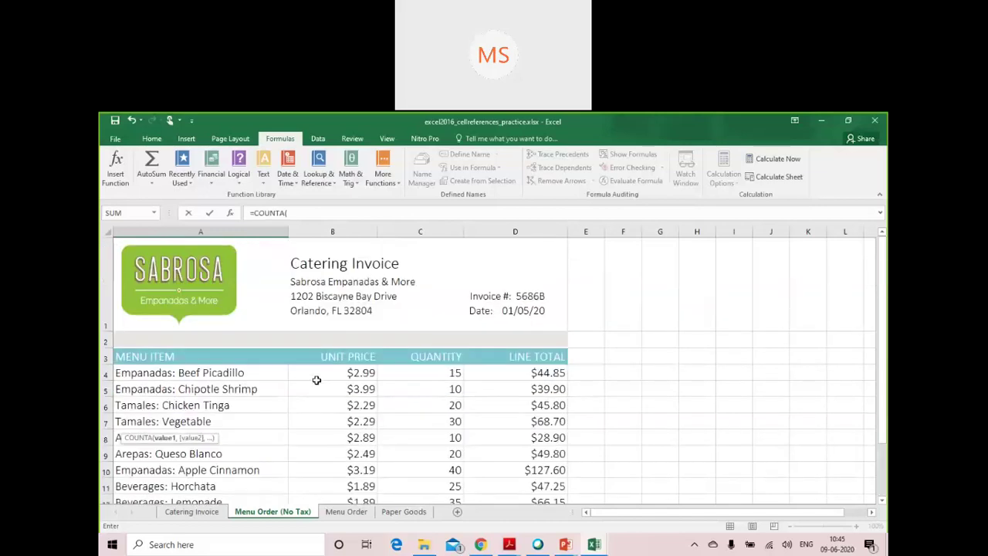
pyautogui.click(243, 374)
pyautogui.moveTo(243, 374); pyautogui.dragTo(237, 421)
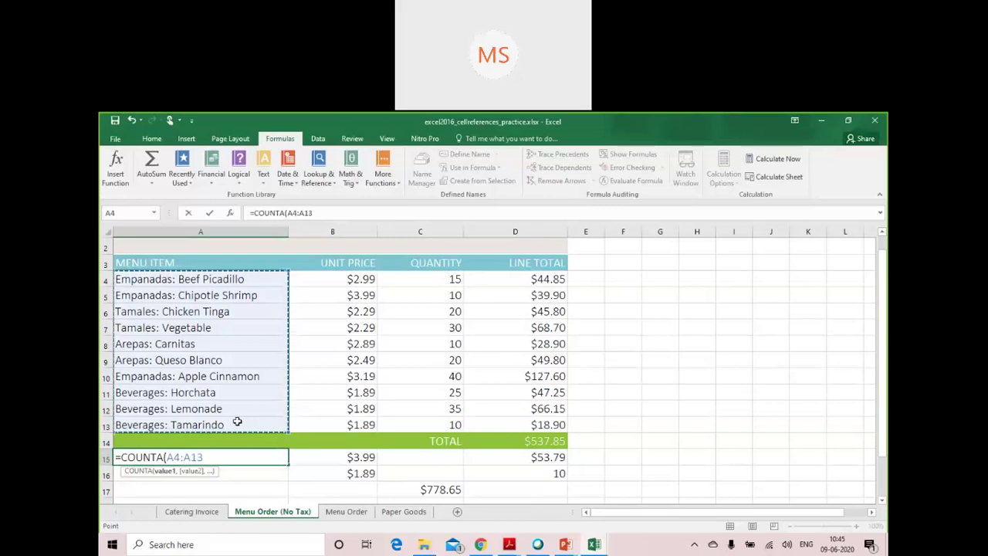
pyautogui.press('Return')
pyautogui.scroll(2, 237, 422)
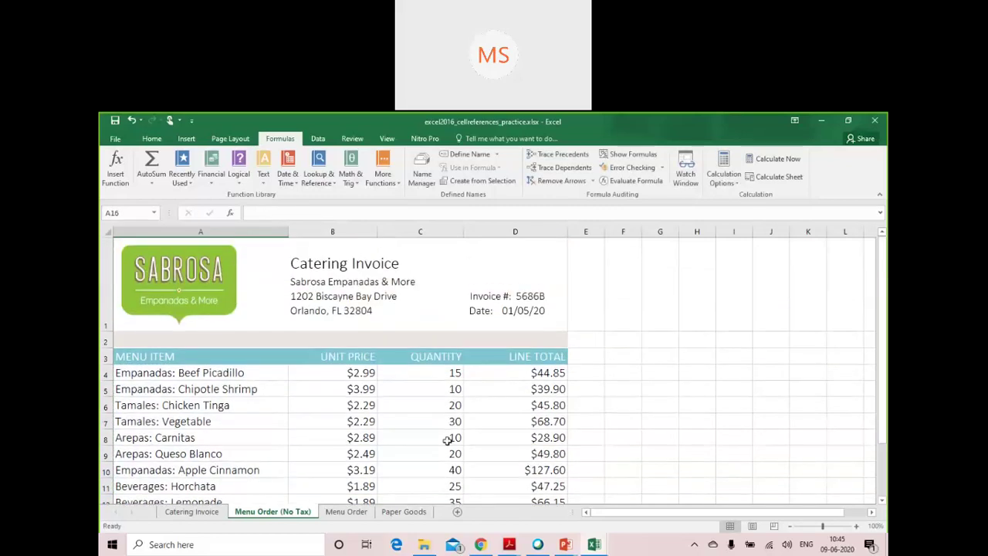
pyautogui.scroll(-3, 452, 439)
pyautogui.click(253, 376)
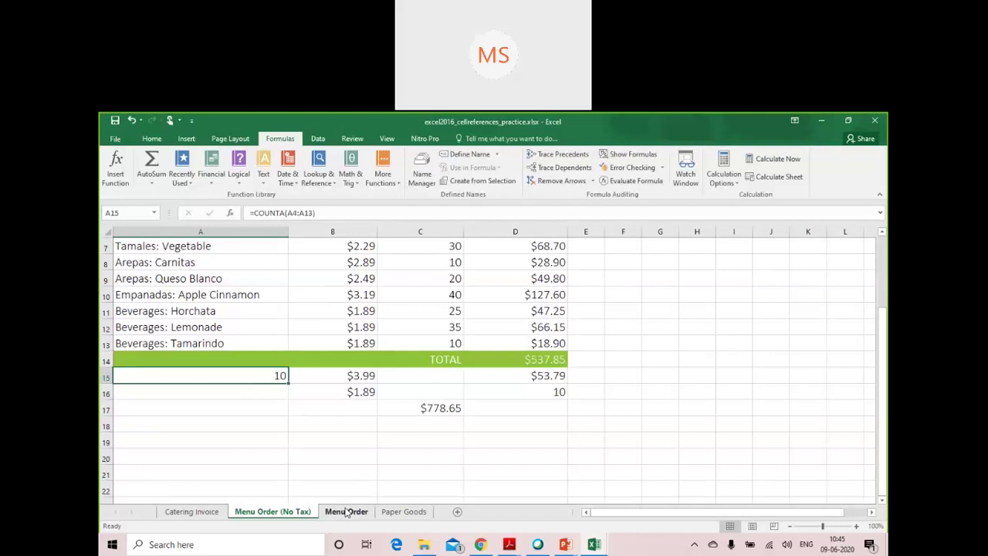
# Step: Look through the Catering Invoice, Menu Order and Paper Goods sheets for usable data, and return to Menu Order (No Tax)
pyautogui.click(185, 515)
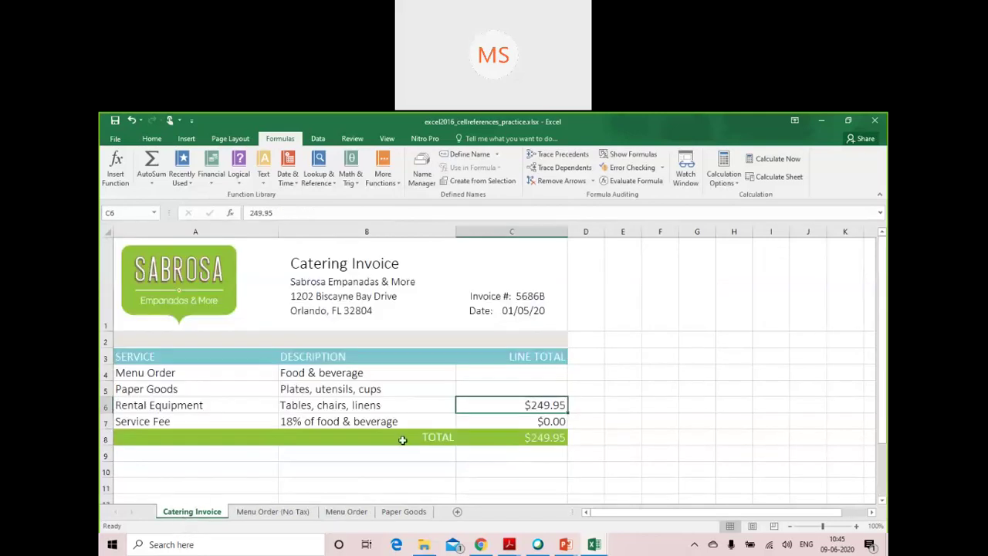
pyautogui.click(292, 516)
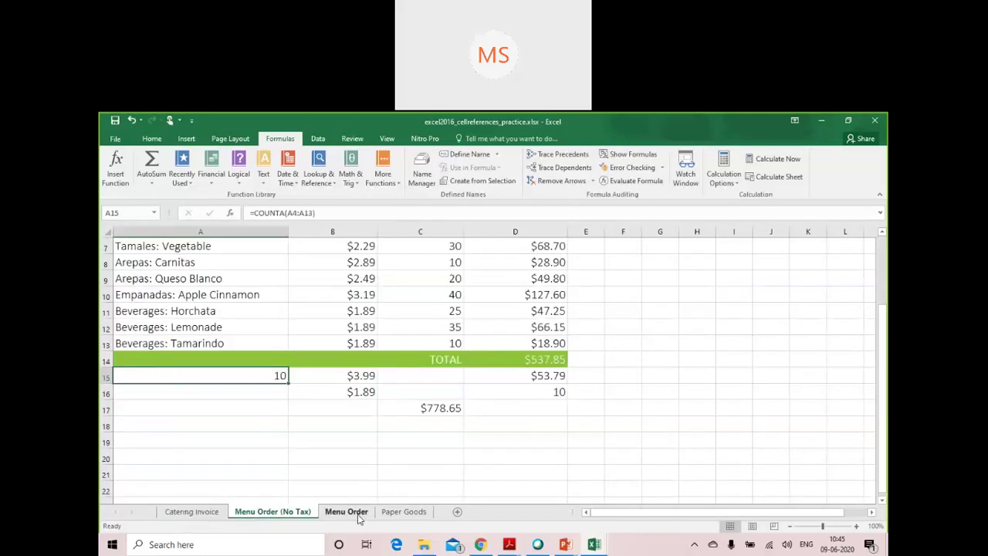
pyautogui.click(359, 516)
pyautogui.click(403, 513)
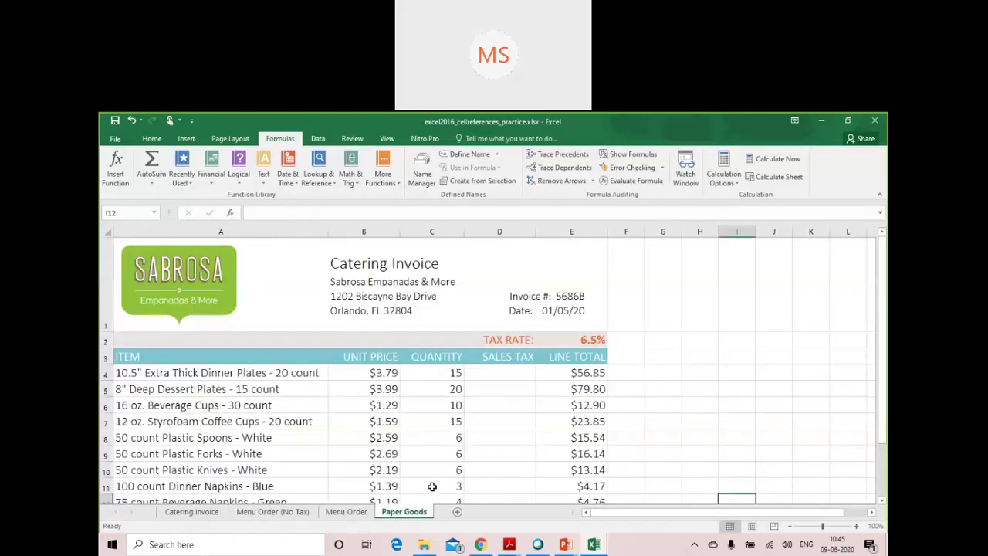
pyautogui.scroll(-2, 432, 486)
pyautogui.scroll(2, 432, 486)
pyautogui.scroll(-2, 432, 487)
pyautogui.scroll(2, 482, 466)
pyautogui.scroll(-1, 482, 467)
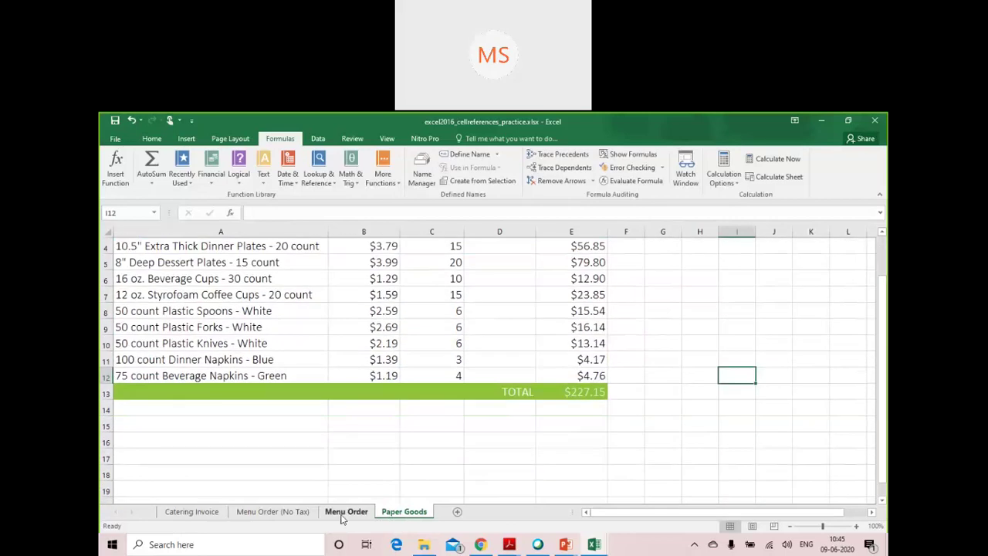
pyautogui.click(343, 513)
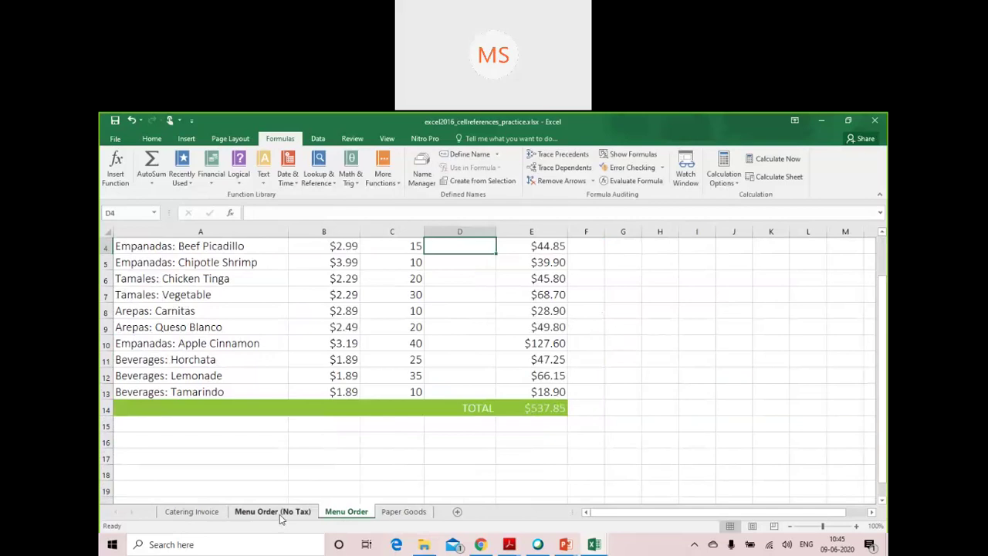
pyautogui.click(274, 512)
# Step: Enter the heading "Date of Order" in cell F2 and autofit the width of column F to it
pyautogui.scroll(2, 641, 409)
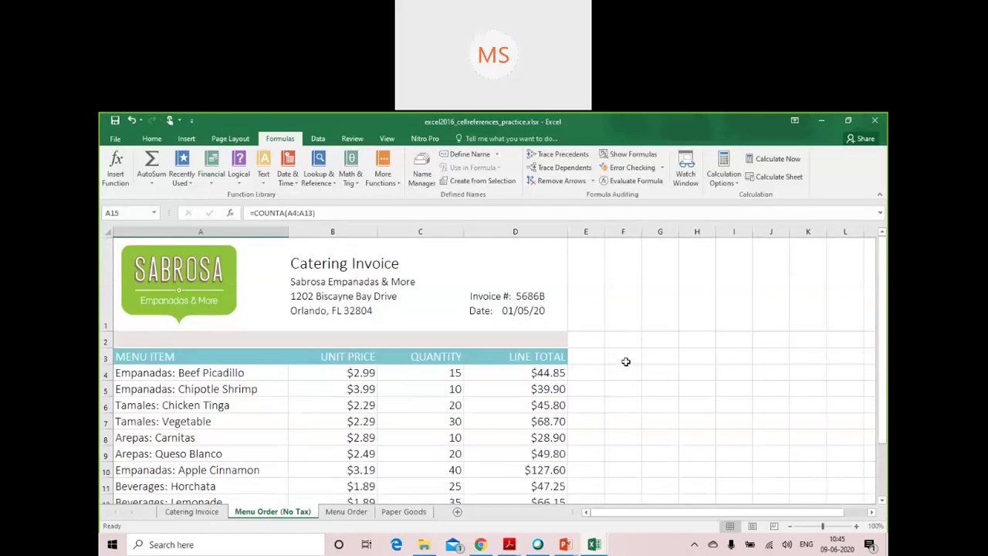
pyautogui.click(626, 358)
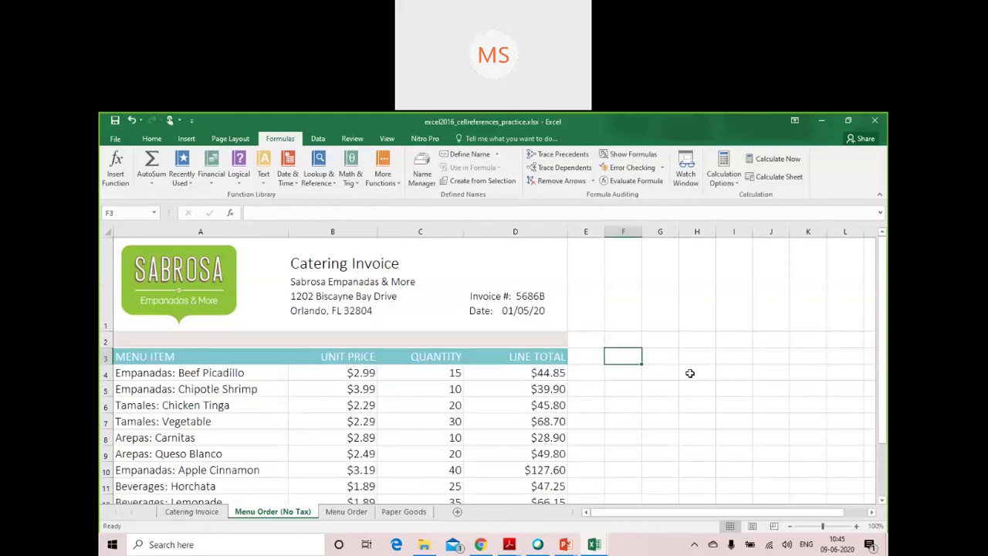
pyautogui.click(632, 340)
pyautogui.write('D')
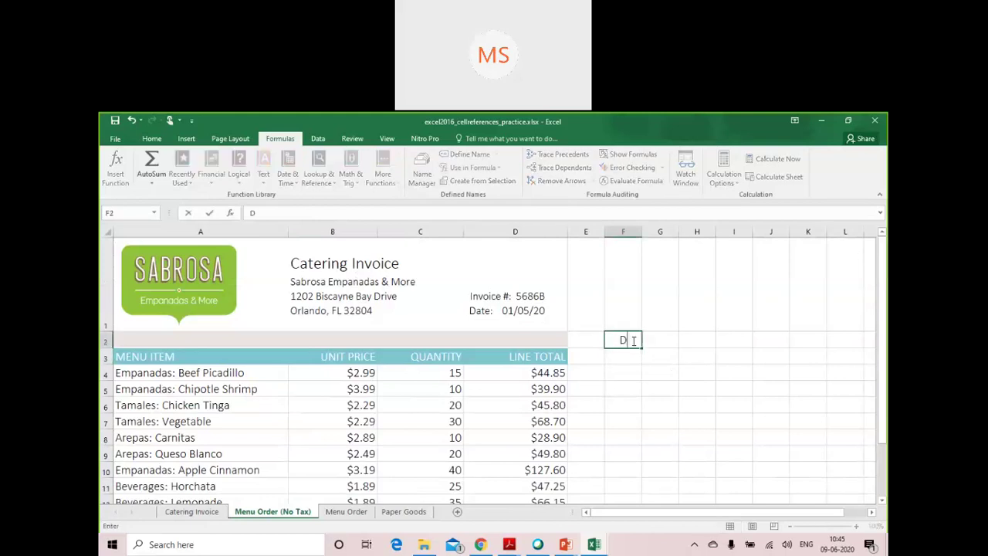
pyautogui.write('ate of Order')
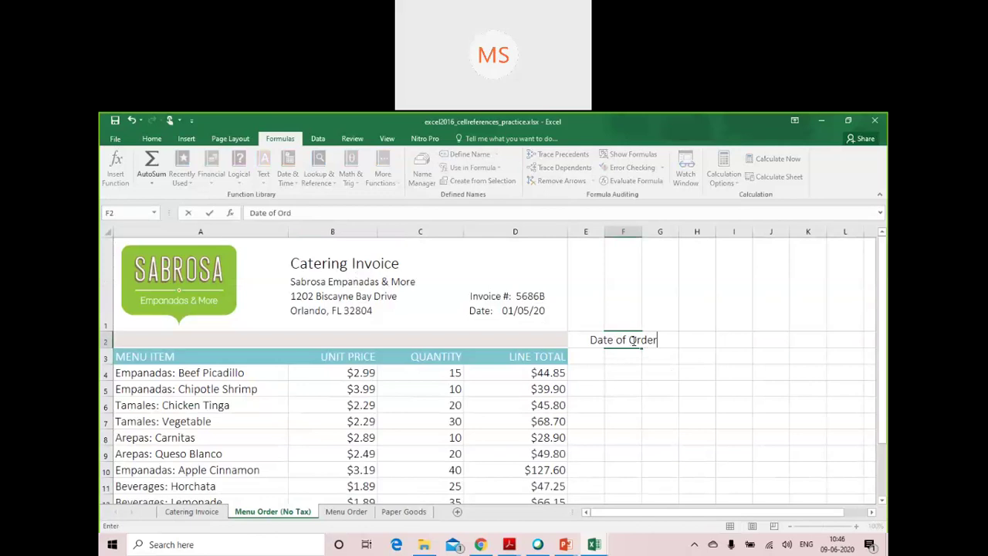
pyautogui.doubleClick(642, 231)
# Step: Enter the heading "Date of Delivery/Service" in cell G2, beside the order date heading
pyautogui.click(695, 344)
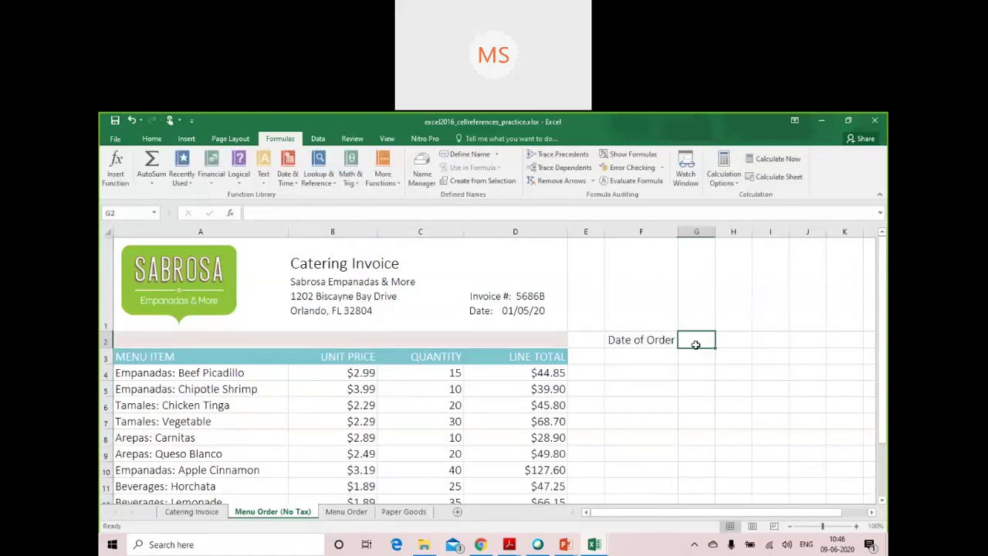
pyautogui.write('Date')
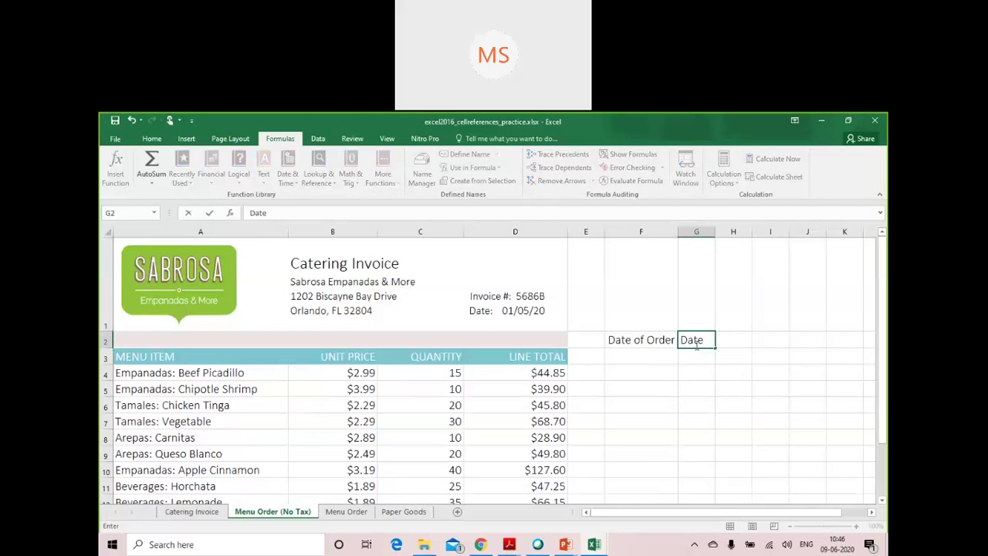
pyautogui.write(' of Delivery')
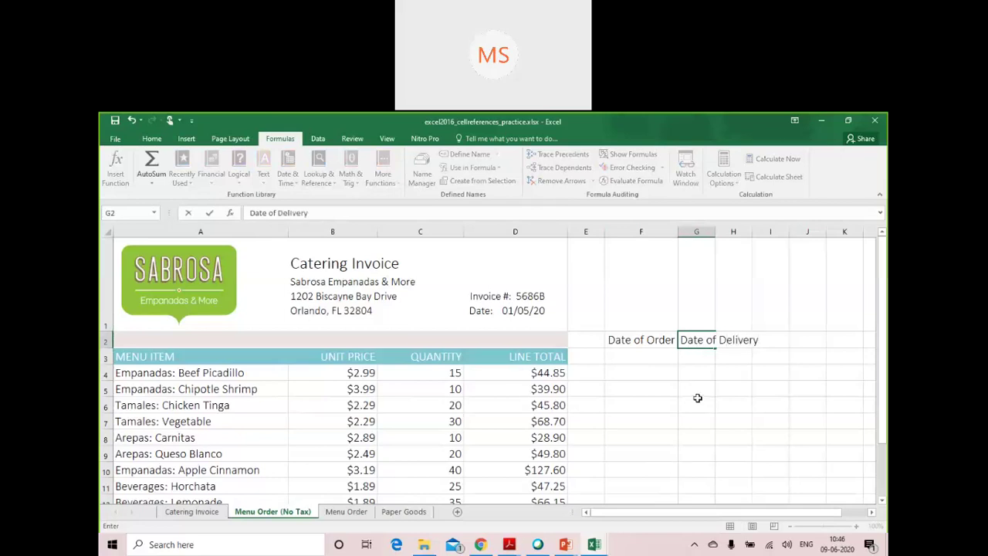
pyautogui.write('/Service')
pyautogui.click(697, 397)
# Step: Wrap the text of the heading in G2, and adjust its cell with a wider column G and a lower row 2
pyautogui.click(633, 340)
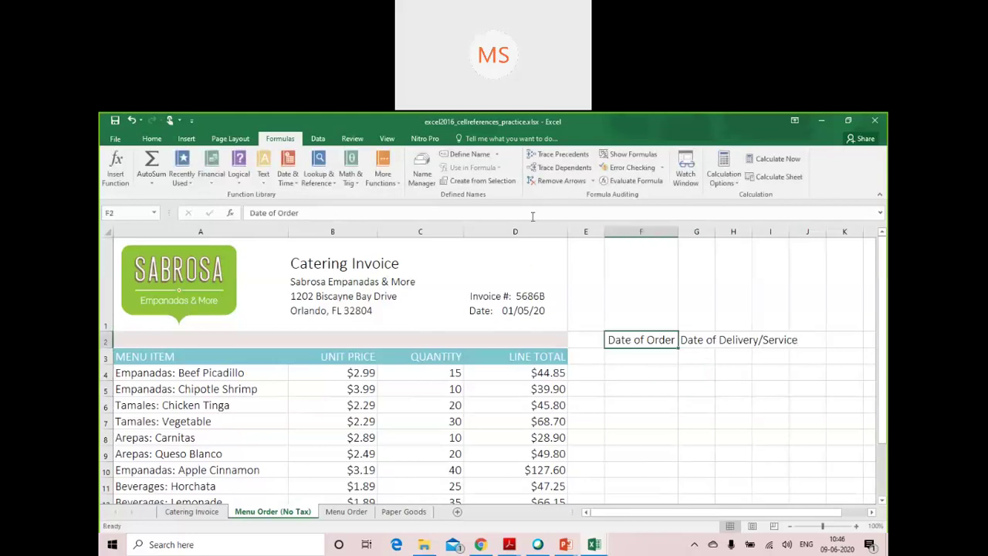
pyautogui.click(150, 139)
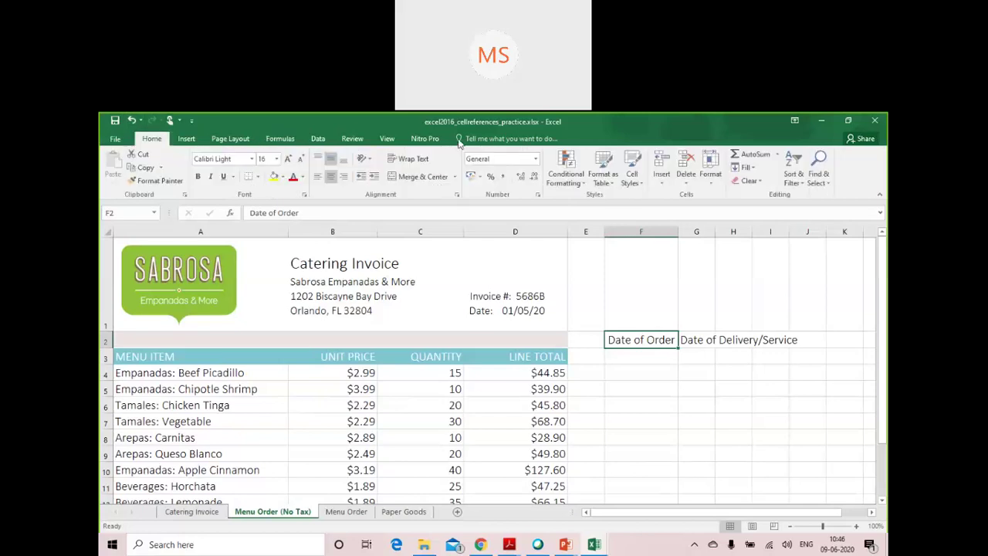
pyautogui.click(688, 341)
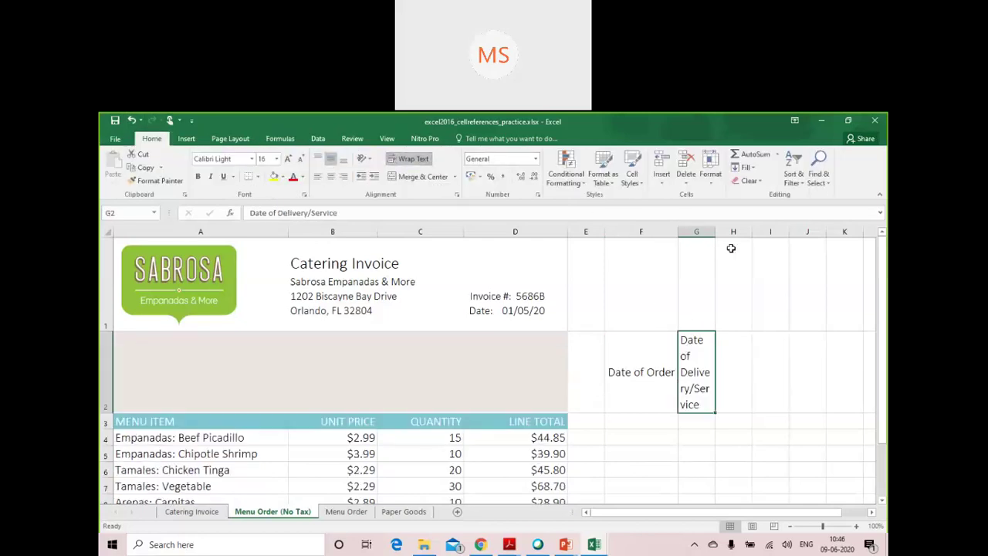
pyautogui.moveTo(714, 232); pyautogui.dragTo(748, 233)
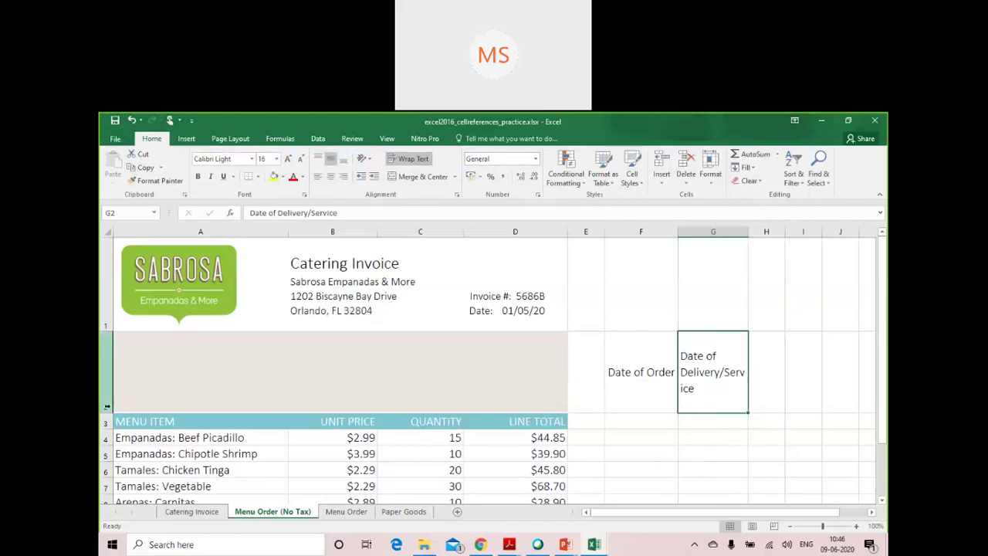
pyautogui.moveTo(106, 412); pyautogui.dragTo(107, 391)
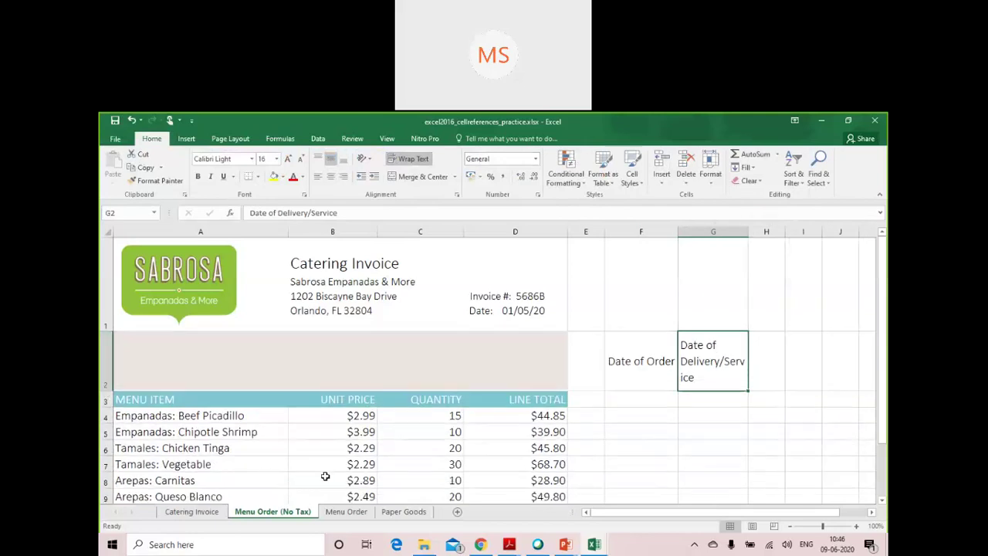
# Step: Enter the order date 04-06-2020 in cell F3, below the Date of Order heading
pyautogui.click(655, 399)
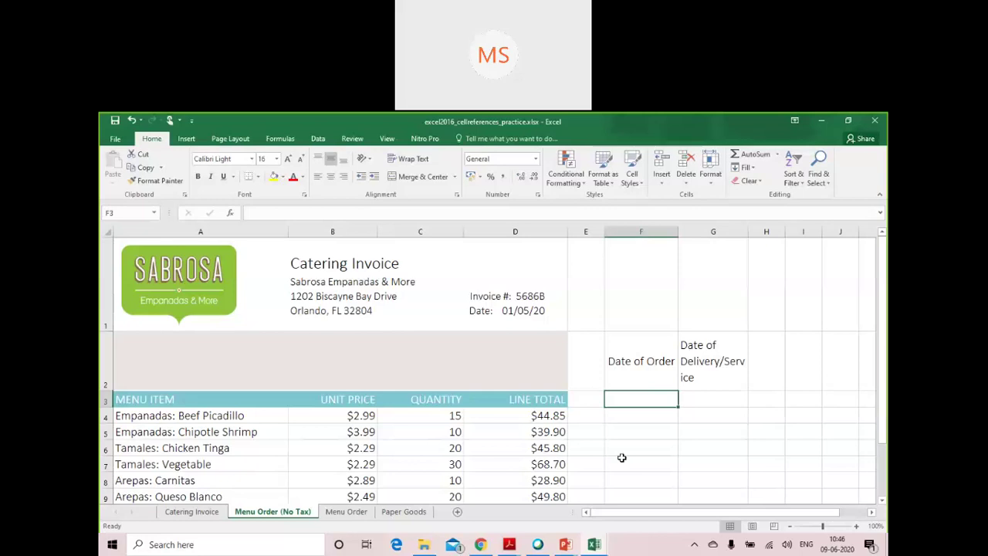
pyautogui.write('4')
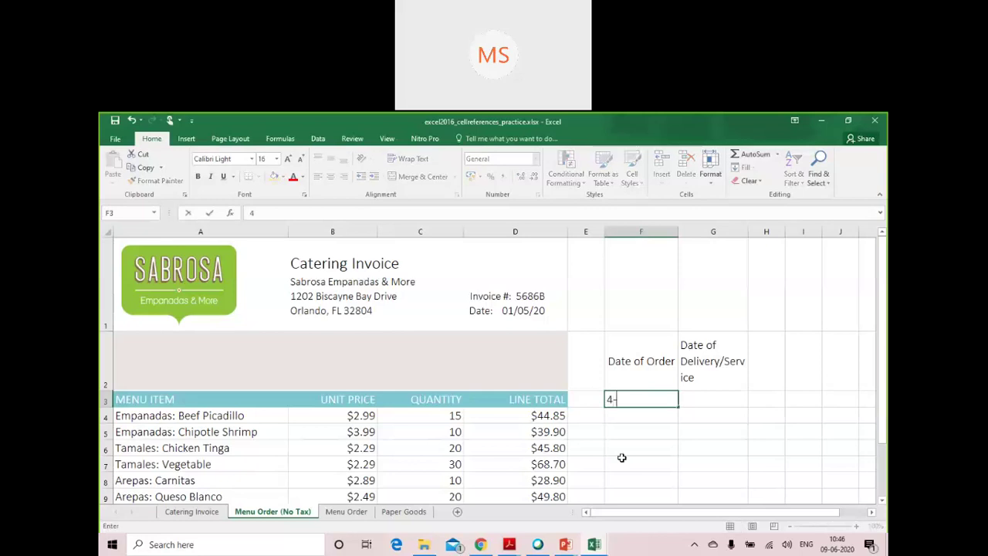
pyautogui.write('-06-2020')
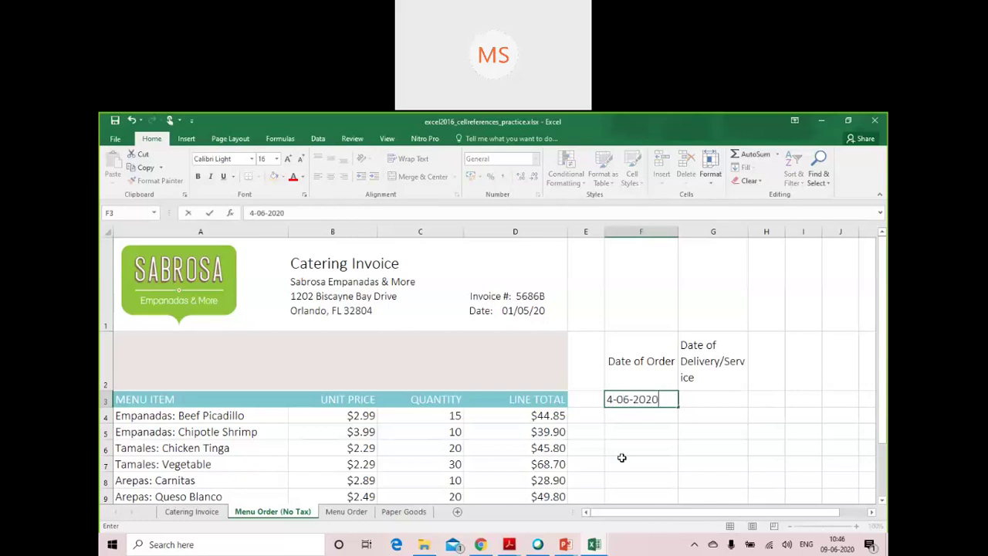
pyautogui.press('Return')
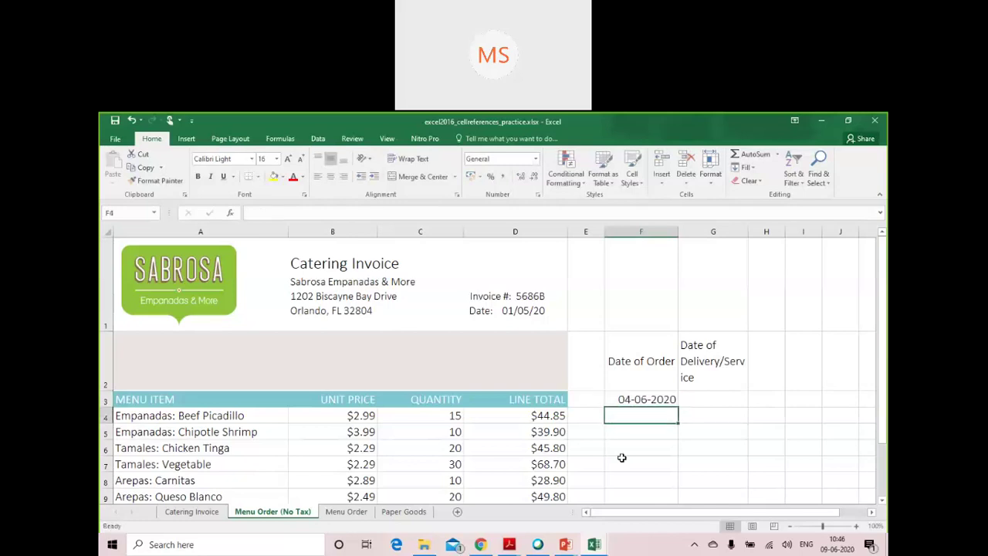
# Step: Enter the delivery date 09-06-2020 in cell G3, below the Date of Delivery/Service heading
pyautogui.click(734, 398)
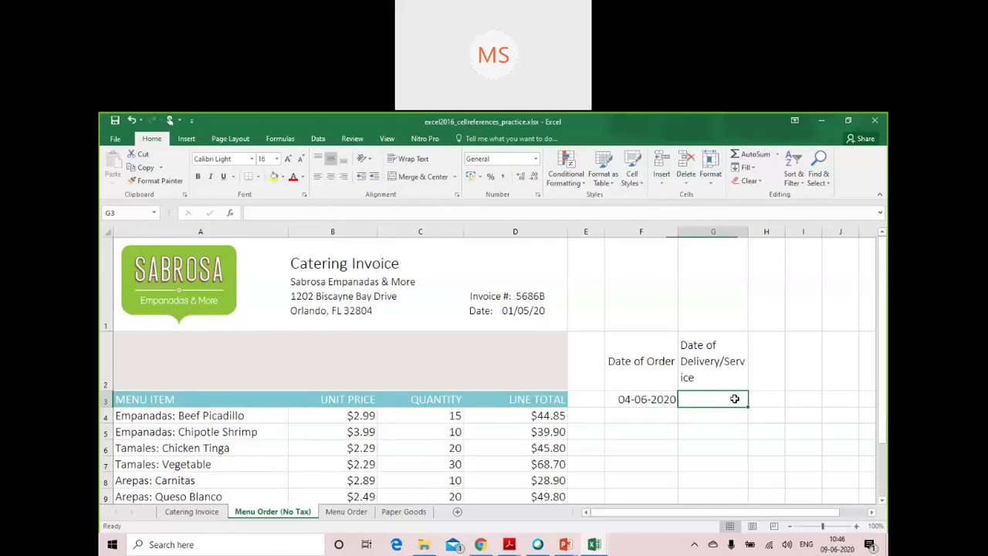
pyautogui.write('10')
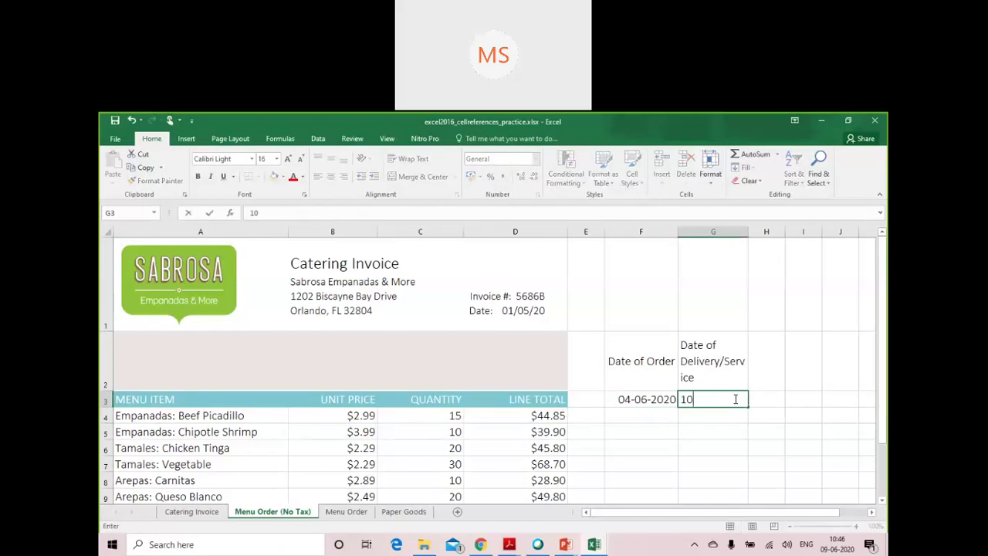
pyautogui.press('BackSpace')
pyautogui.press('BackSpace')
pyautogui.write('09-06-2020')
pyautogui.press('Return')
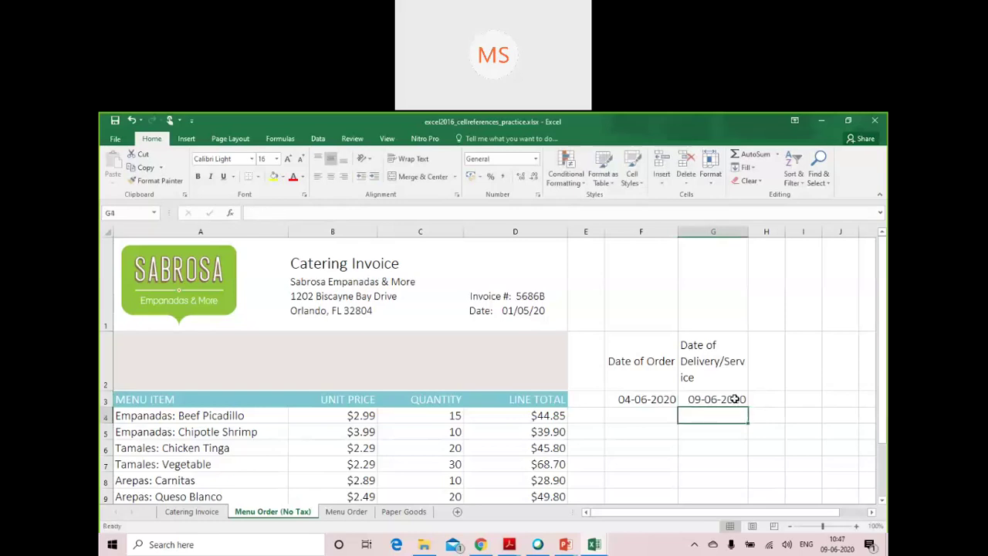
# Step: Enter the heading "differnce of date" in cell H2 and widen column H to fit it
pyautogui.click(766, 362)
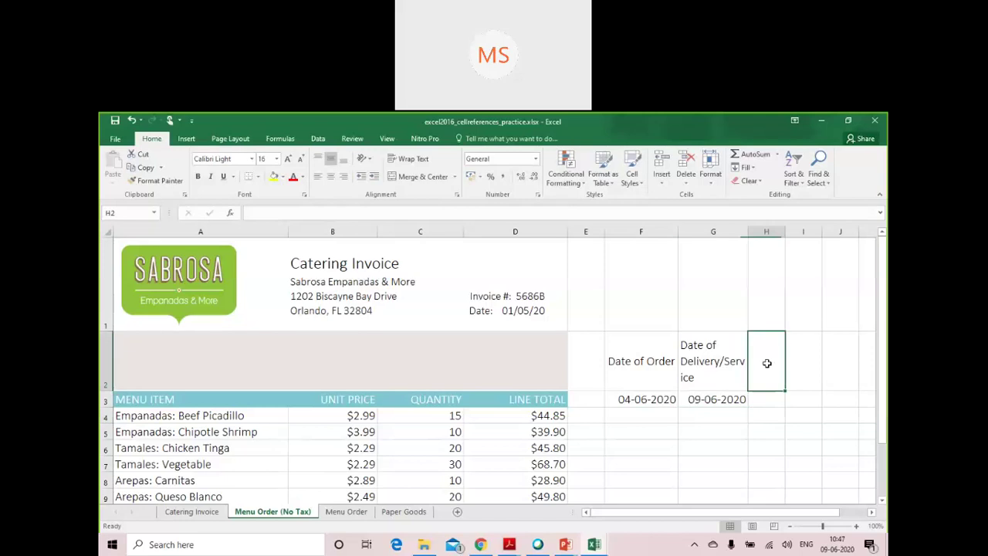
pyautogui.write('differ')
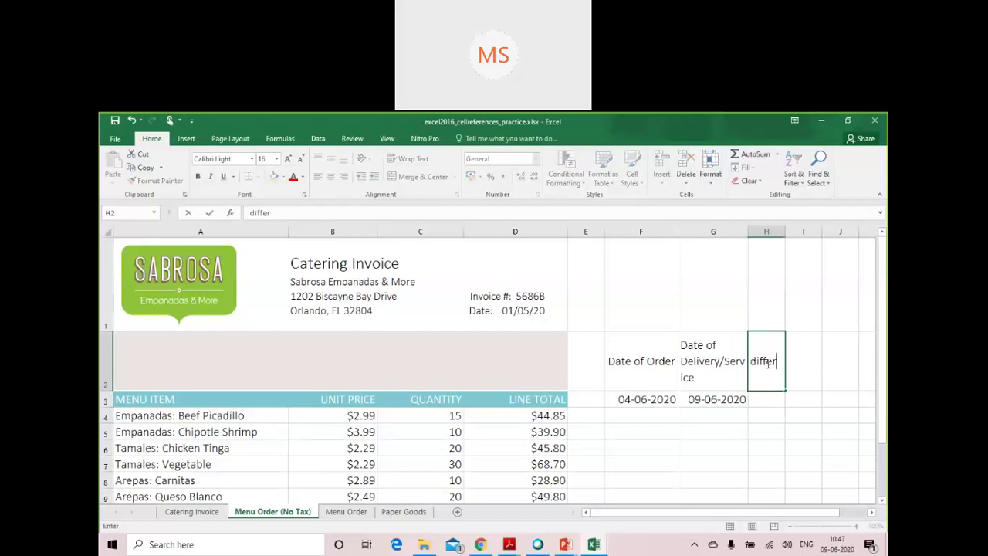
pyautogui.write('nce')
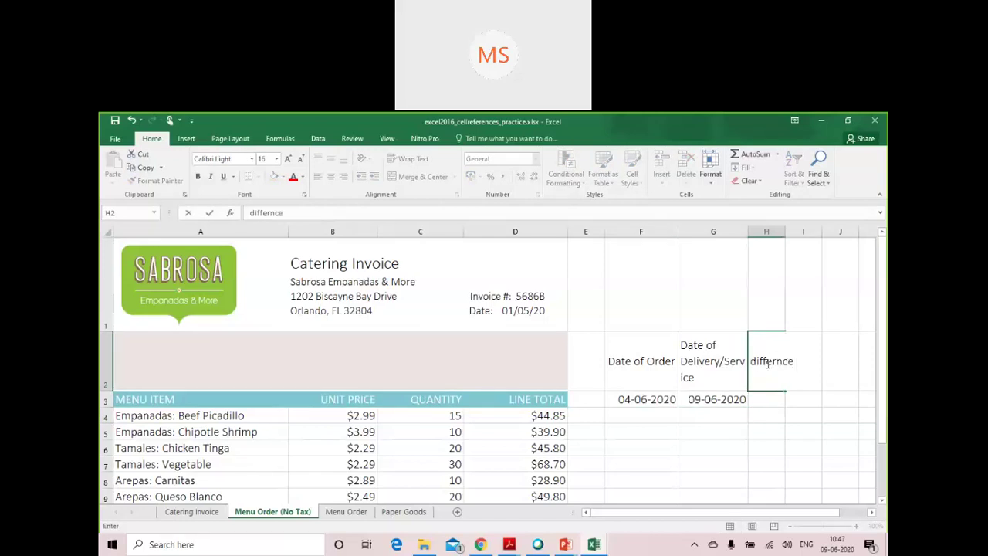
pyautogui.write(' of date')
pyautogui.press('Return')
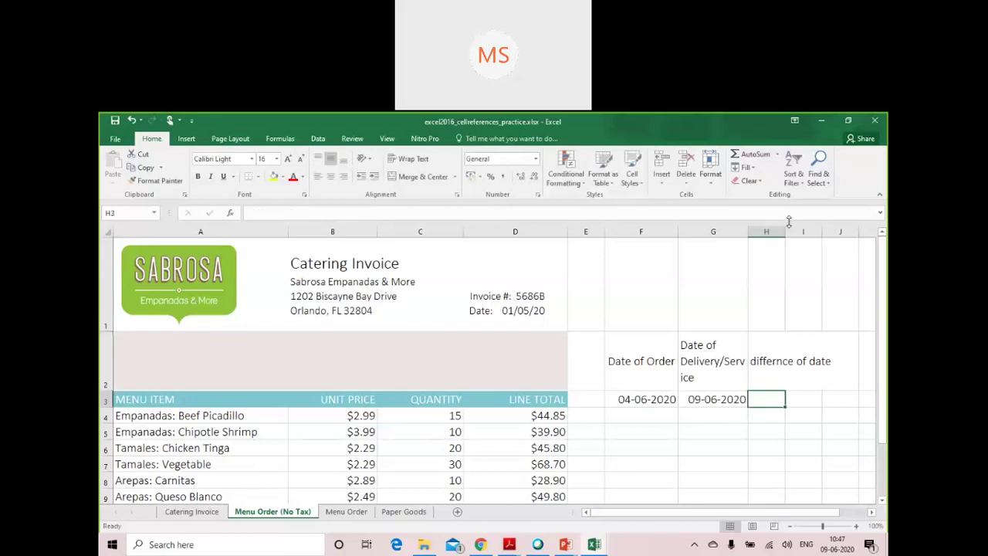
pyautogui.moveTo(785, 231); pyautogui.dragTo(834, 231)
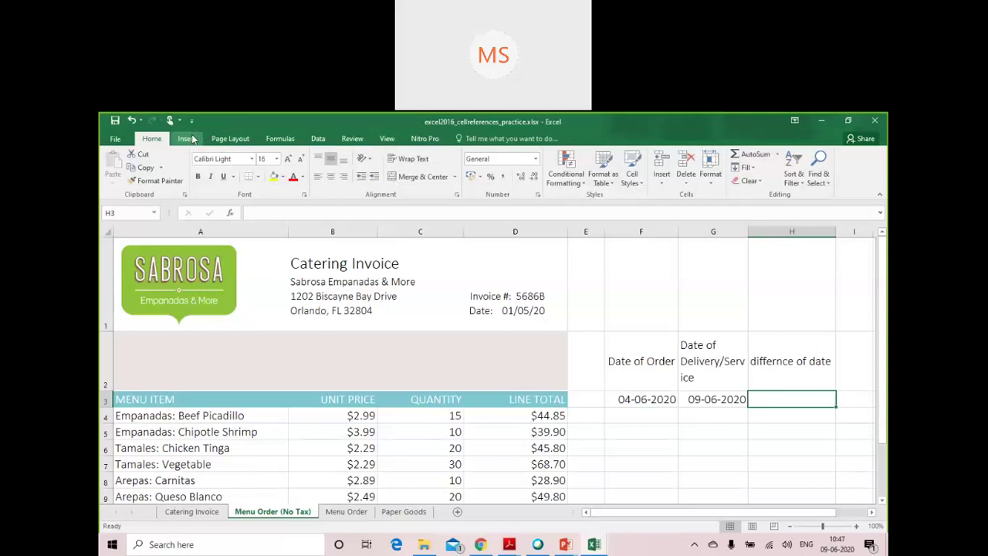
pyautogui.click(278, 140)
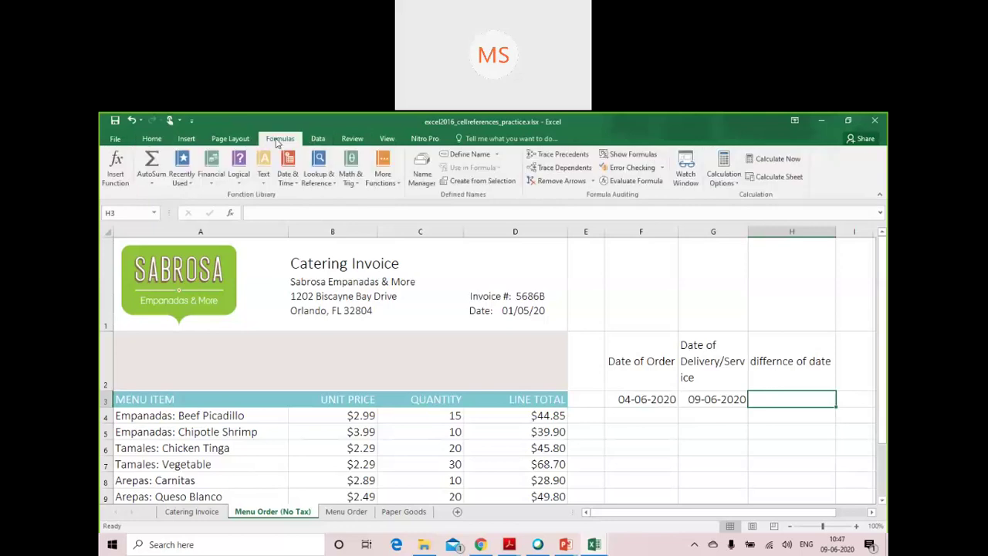
pyautogui.click(396, 185)
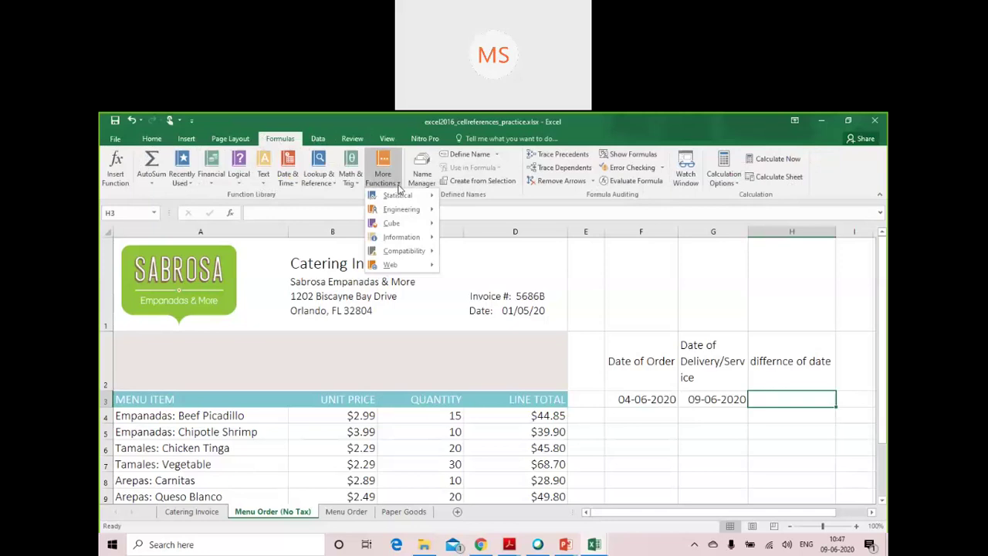
pyautogui.moveTo(399, 196)
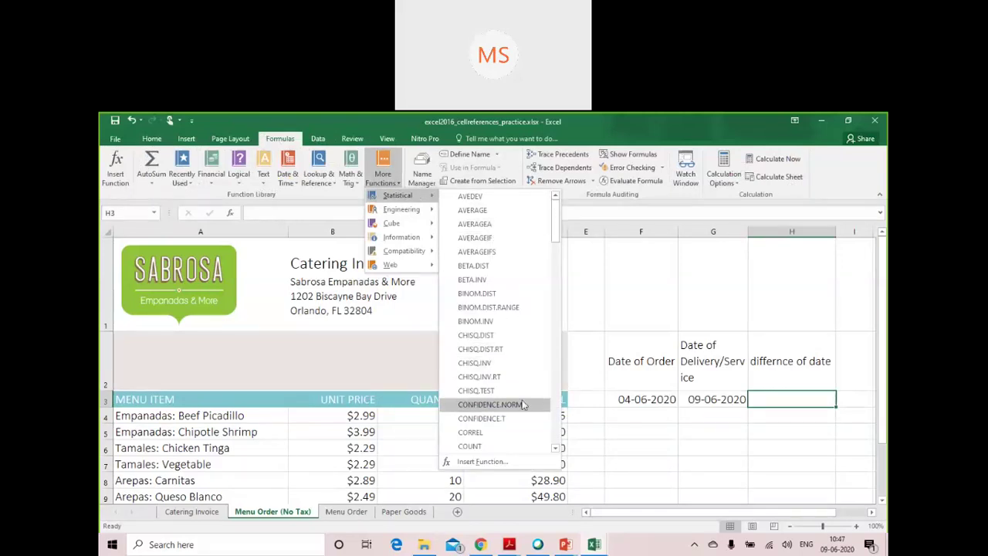
pyautogui.scroll(-2, 520, 398)
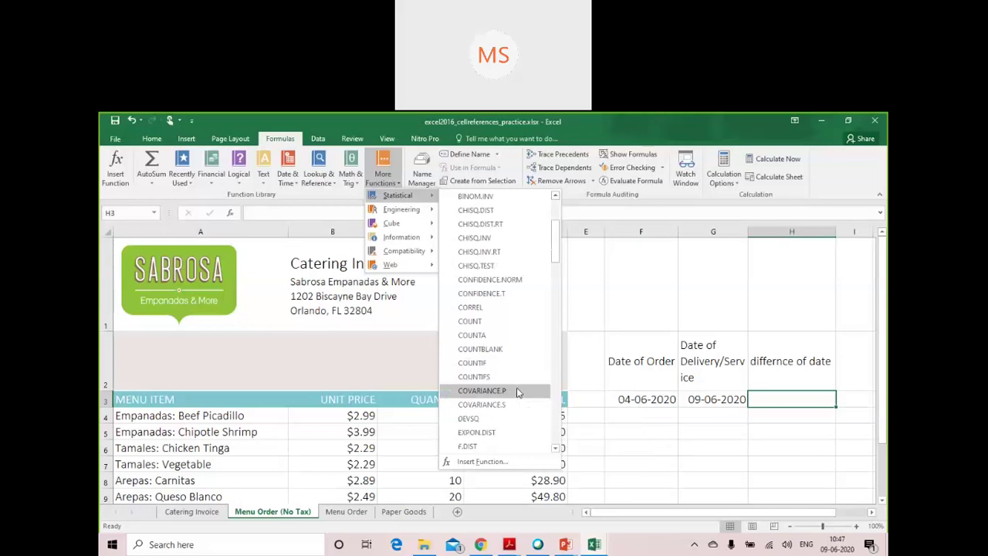
pyautogui.scroll(3, 519, 389)
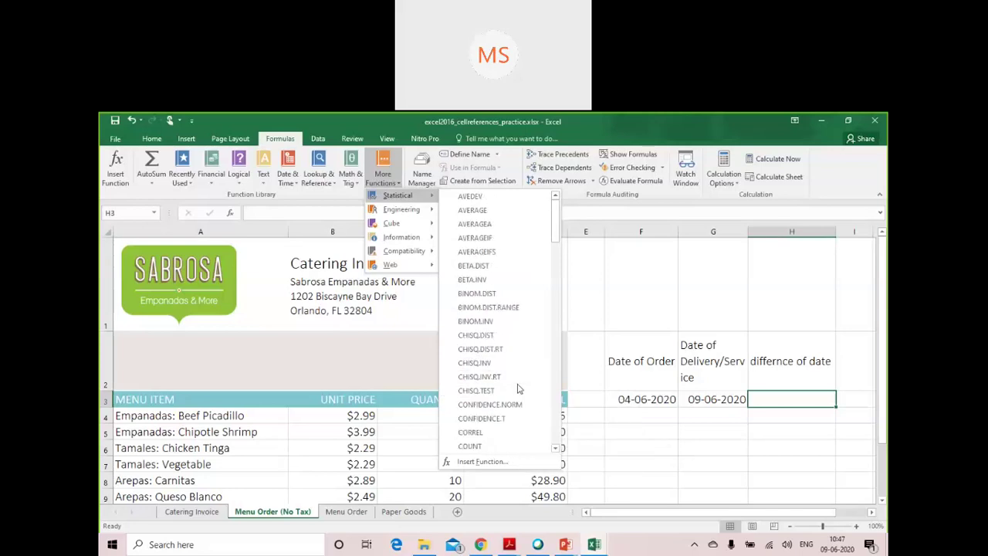
pyautogui.click(614, 272)
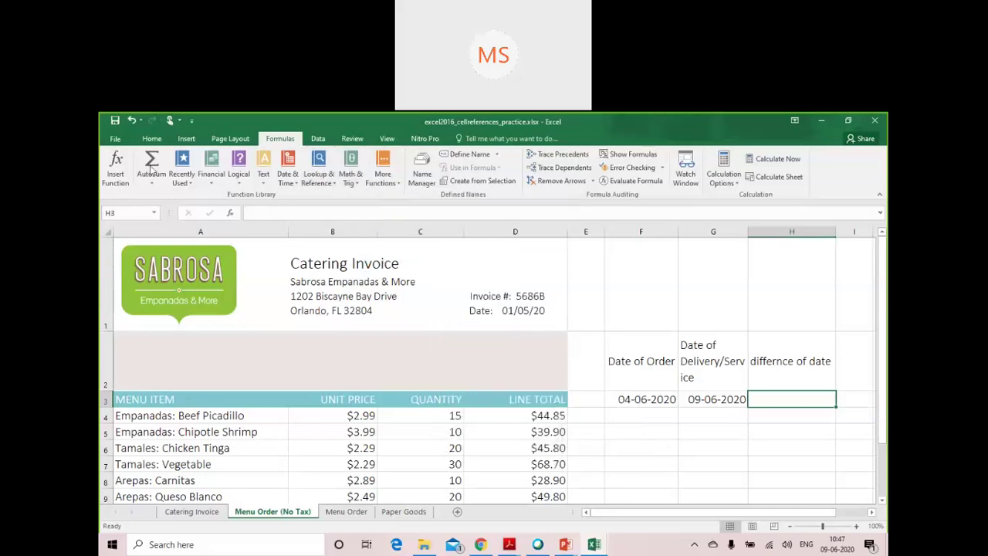
# Step: Start inserting a function in cell H3 and search the available functions for "count days"
pyautogui.click(115, 171)
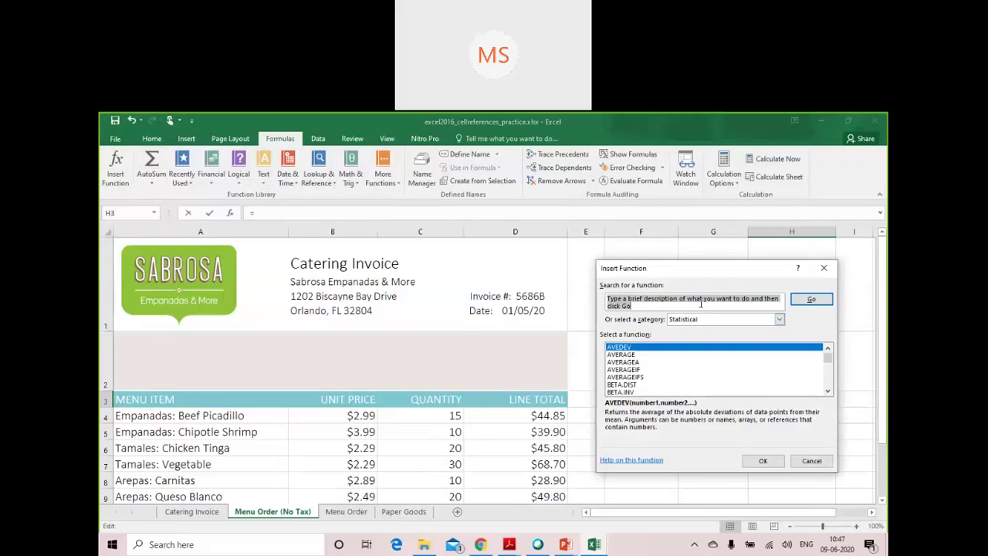
pyautogui.write('count')
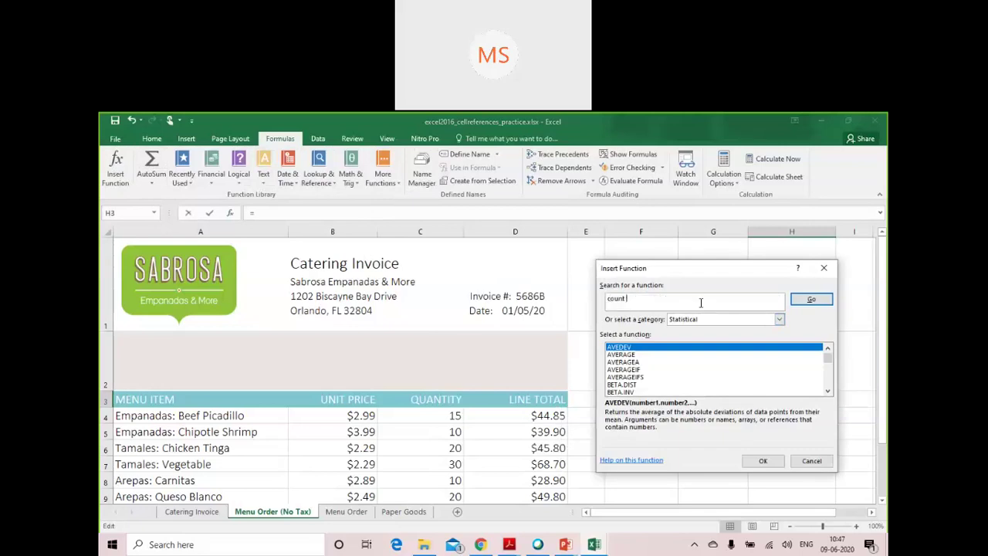
pyautogui.write(' days')
pyautogui.press('Return')
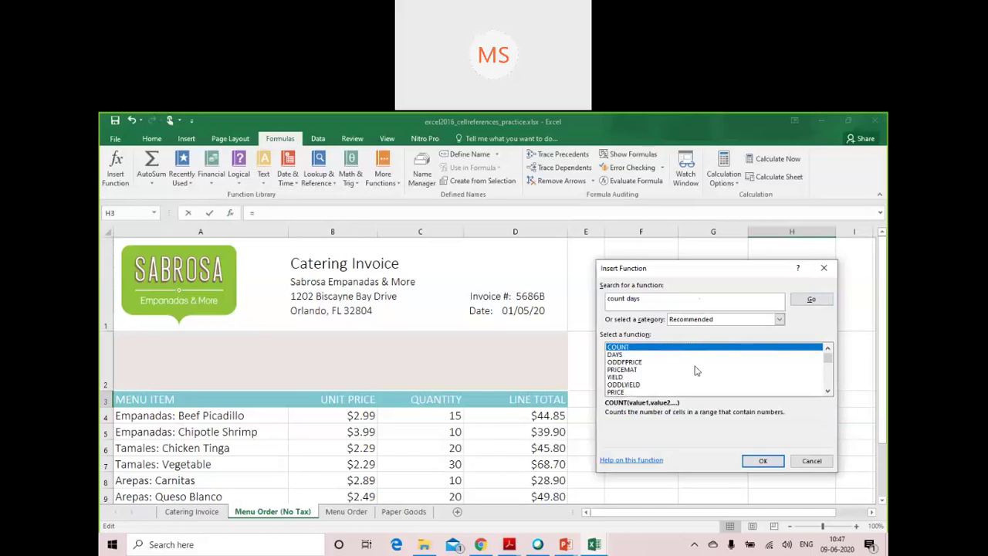
# Step: Find the NETWORKDAYS function among the recommended functions and choose it for cell H3
pyautogui.scroll(-3, 694, 371)
pyautogui.scroll(-2, 695, 371)
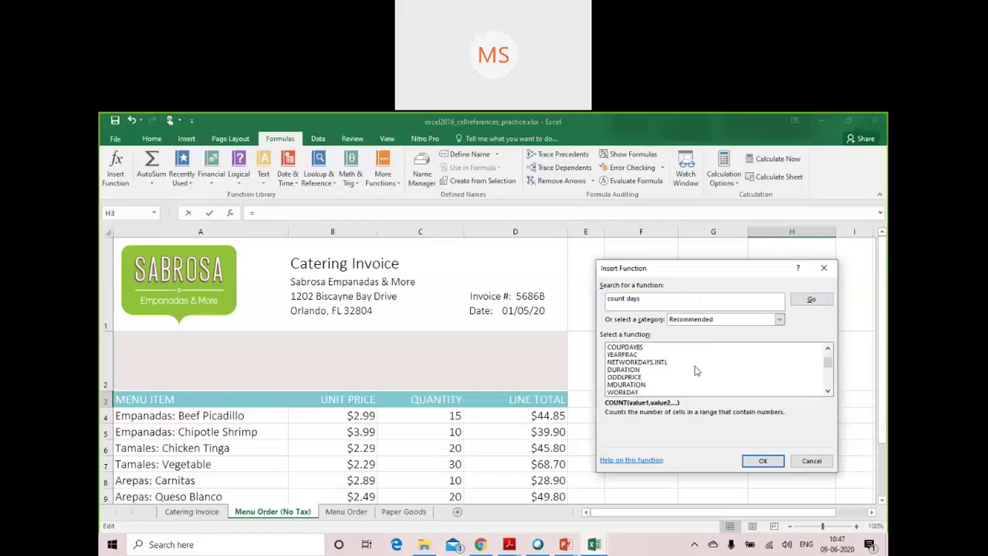
pyautogui.click(654, 362)
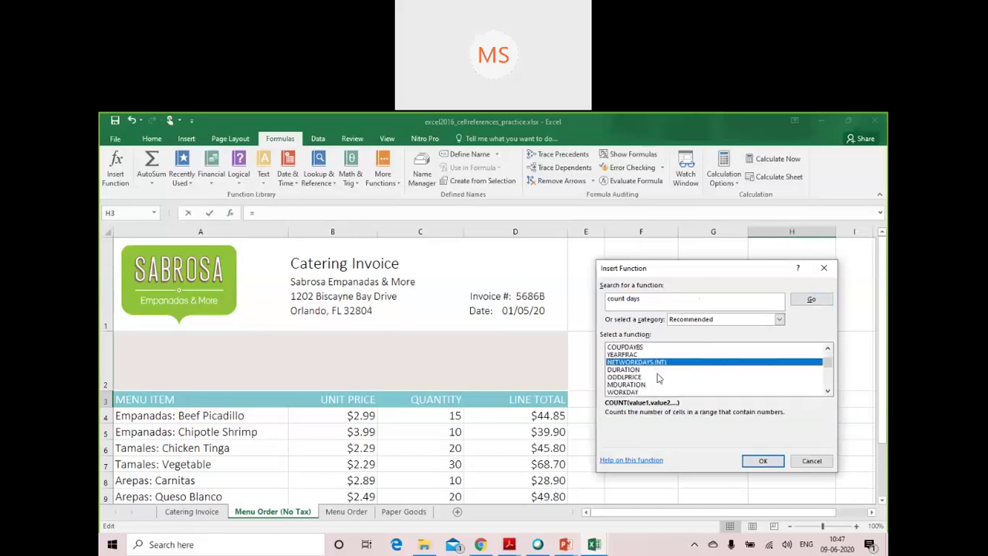
pyautogui.scroll(-1, 662, 380)
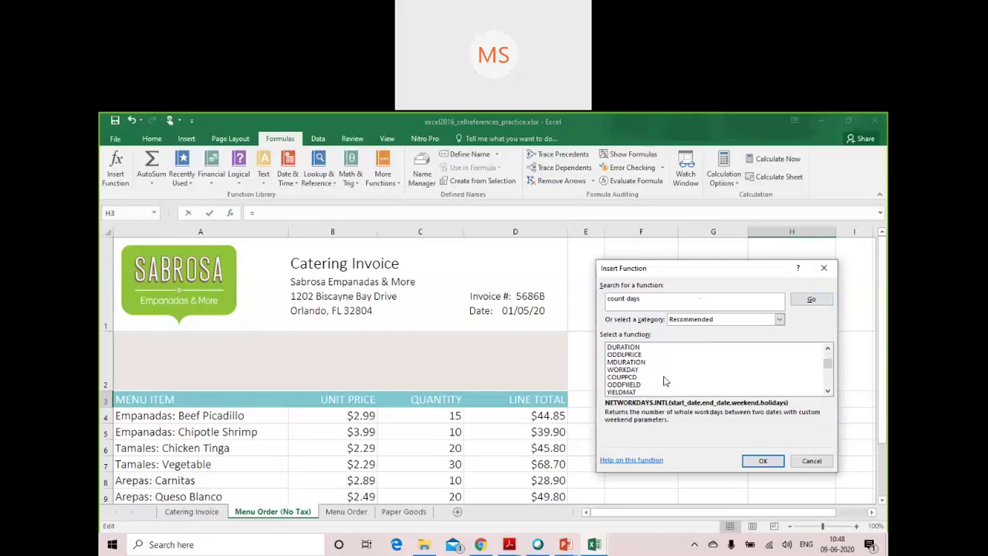
pyautogui.scroll(-2, 665, 380)
pyautogui.scroll(-1, 666, 380)
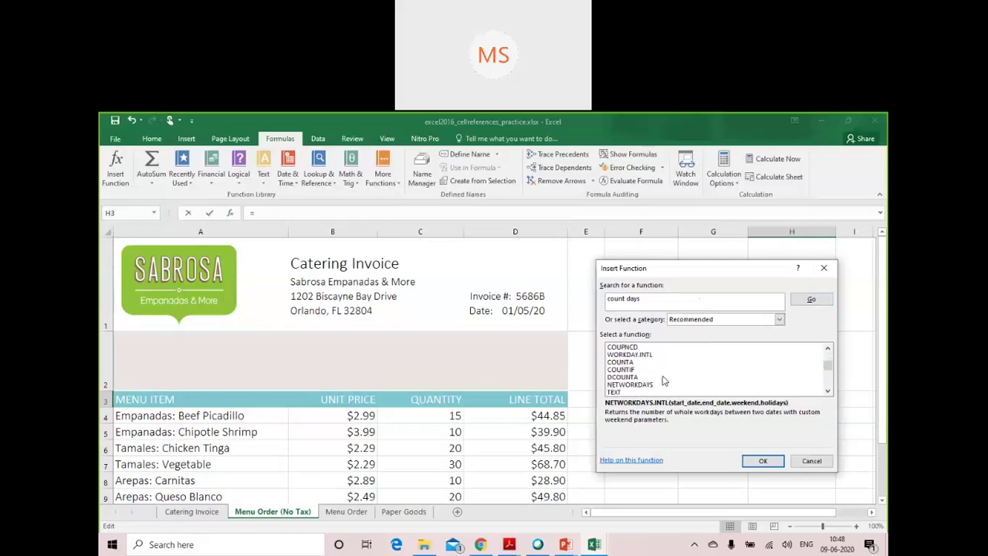
pyautogui.click(645, 386)
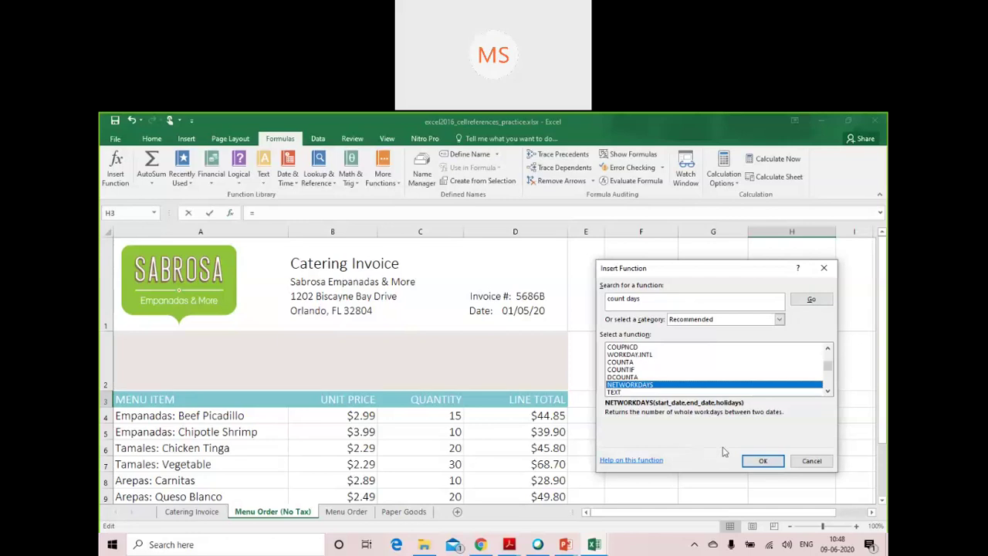
pyautogui.click(762, 461)
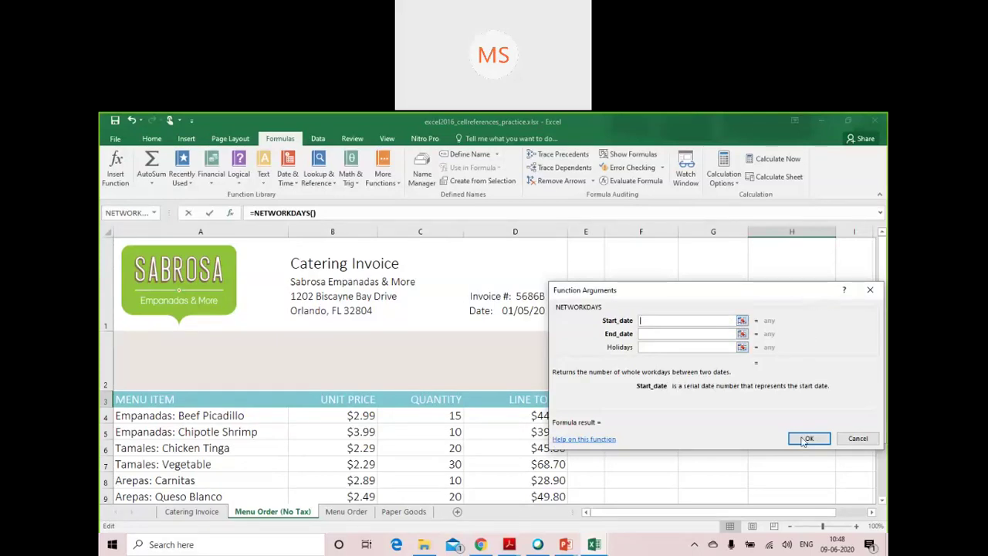
# Step: Set the NETWORKDAYS start date to F3 and the end date to G3, and insert the formula in H3
pyautogui.click(638, 400)
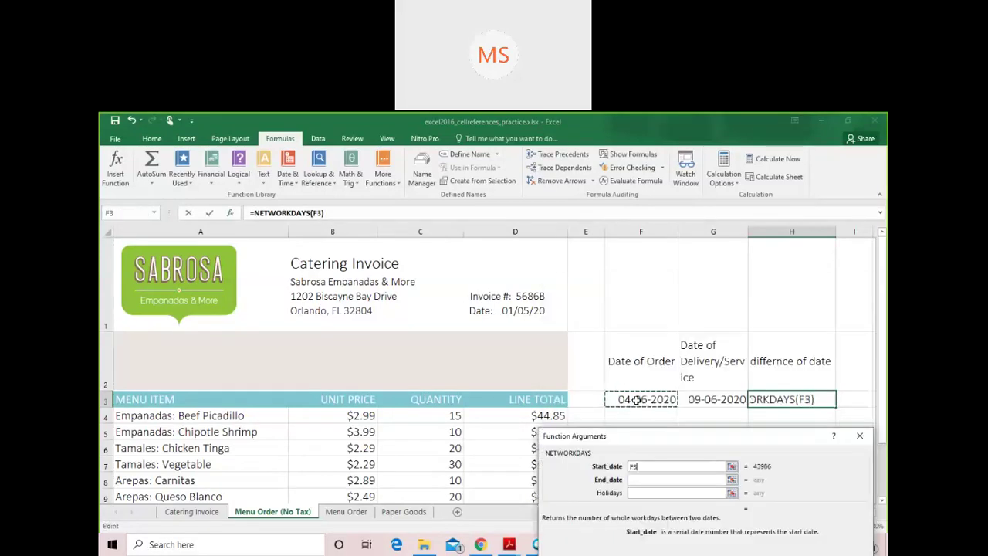
pyautogui.click(638, 480)
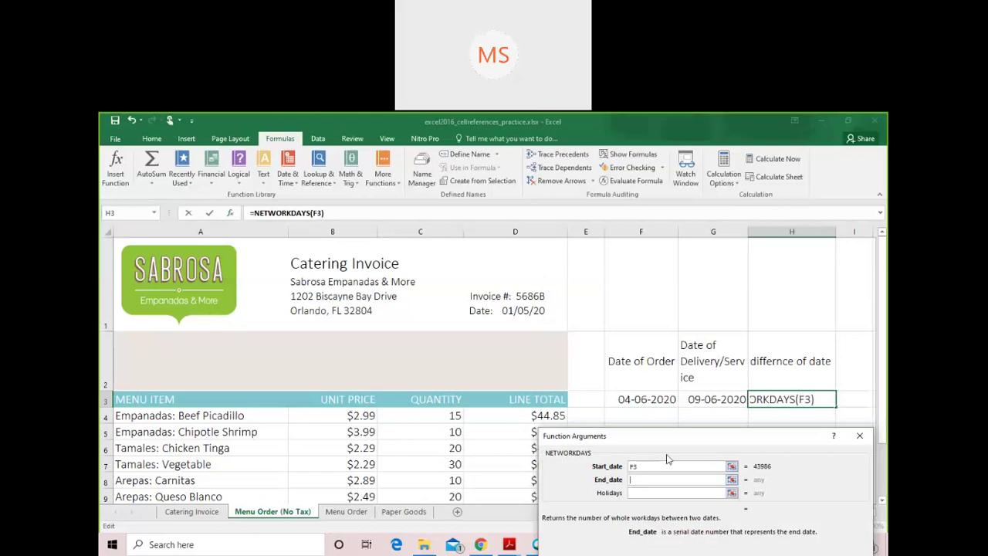
pyautogui.click(717, 399)
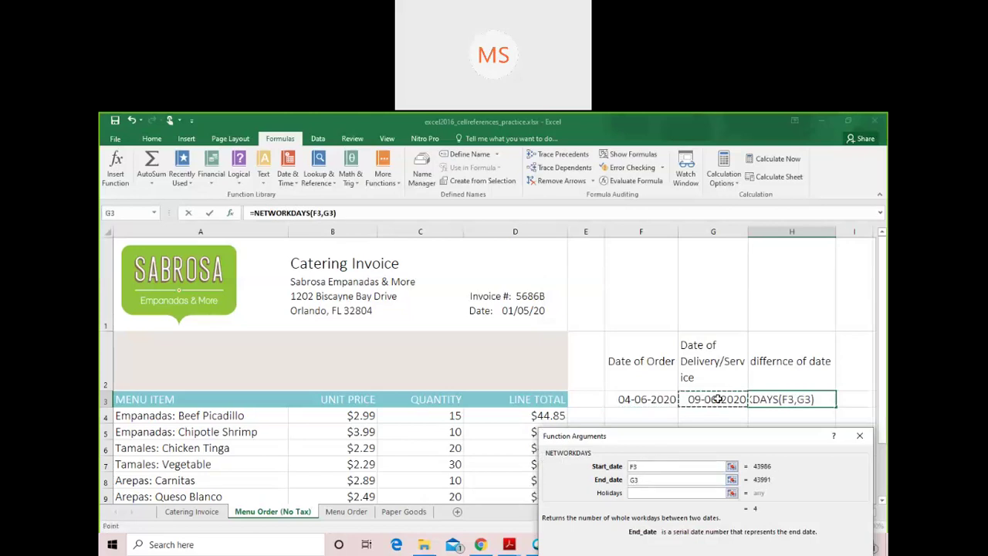
pyautogui.moveTo(713, 440); pyautogui.dragTo(718, 305)
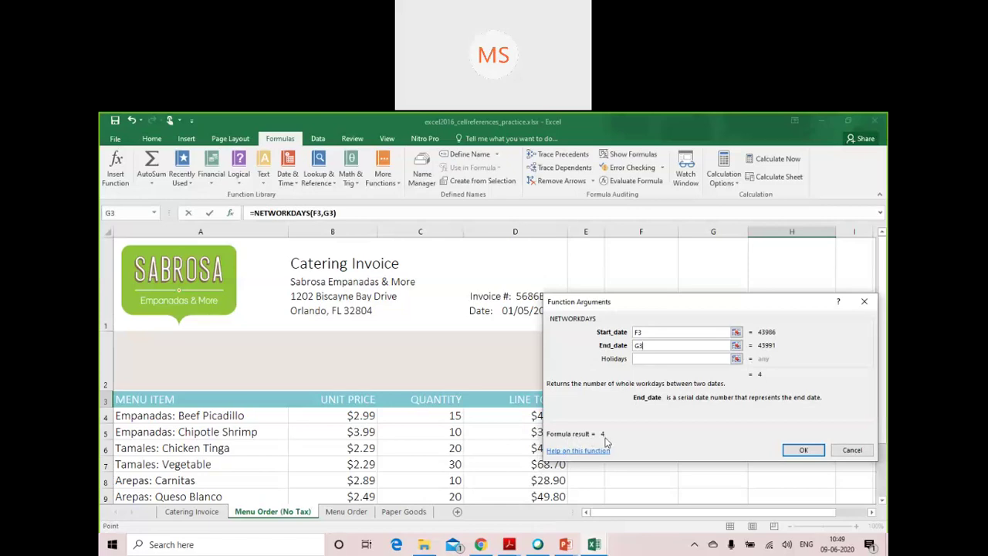
pyautogui.click(817, 450)
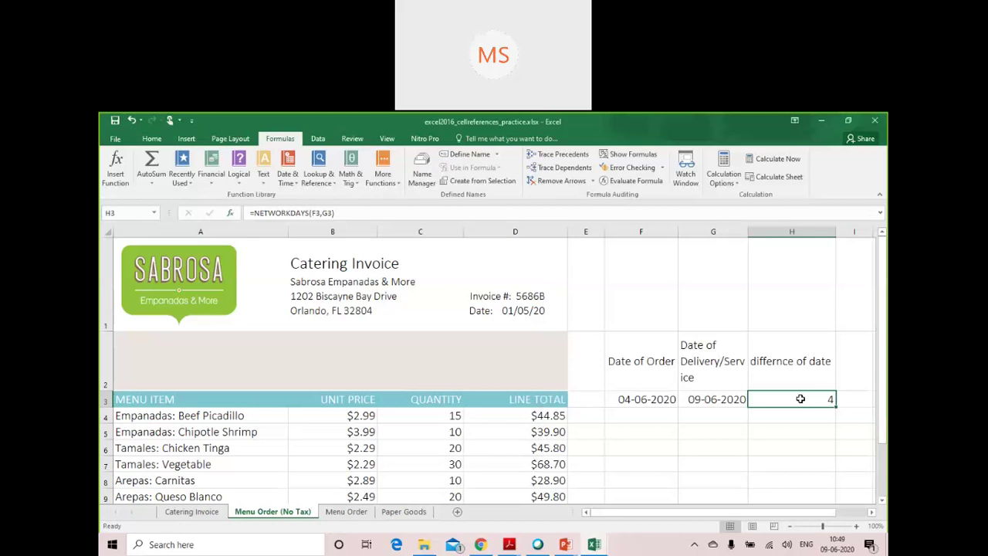
# Step: Replace the heading in H2 with "no. of working days" and widen column H to fit it
pyautogui.click(798, 362)
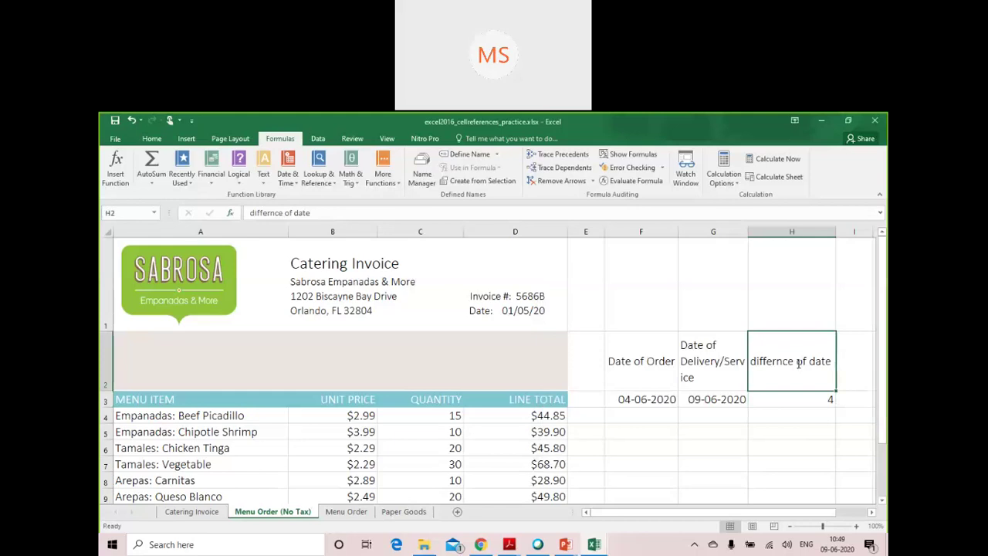
pyautogui.write('no. of worki')
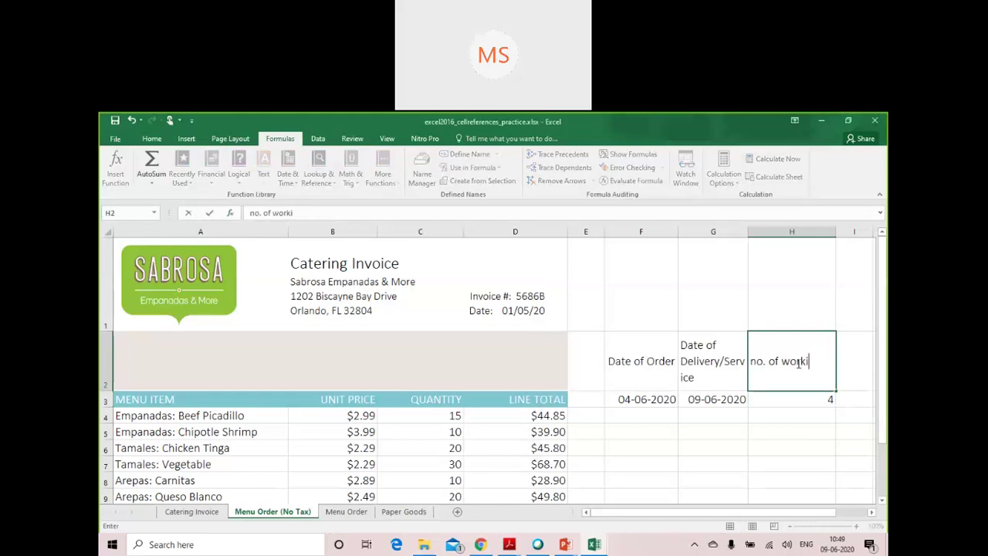
pyautogui.write('ng days')
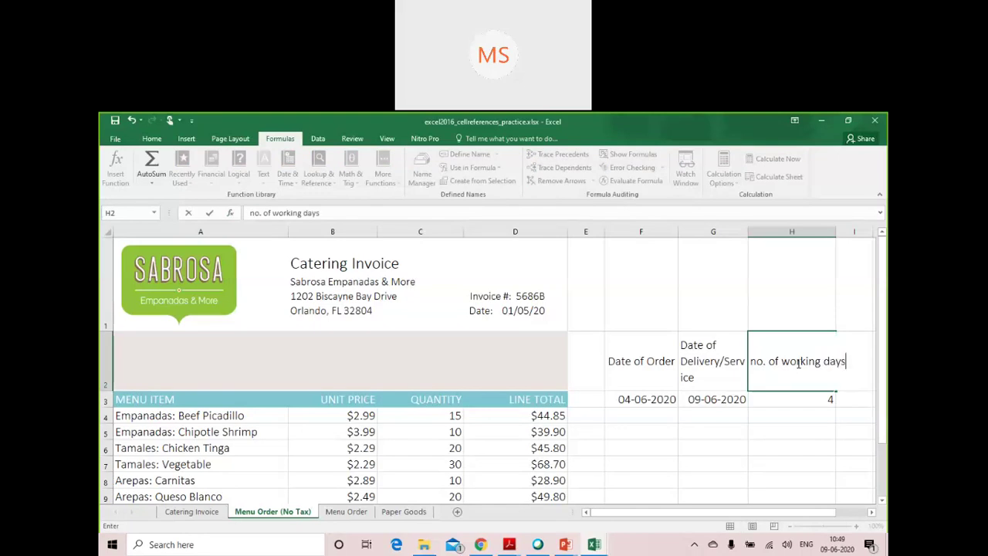
pyautogui.click(824, 437)
pyautogui.click(822, 382)
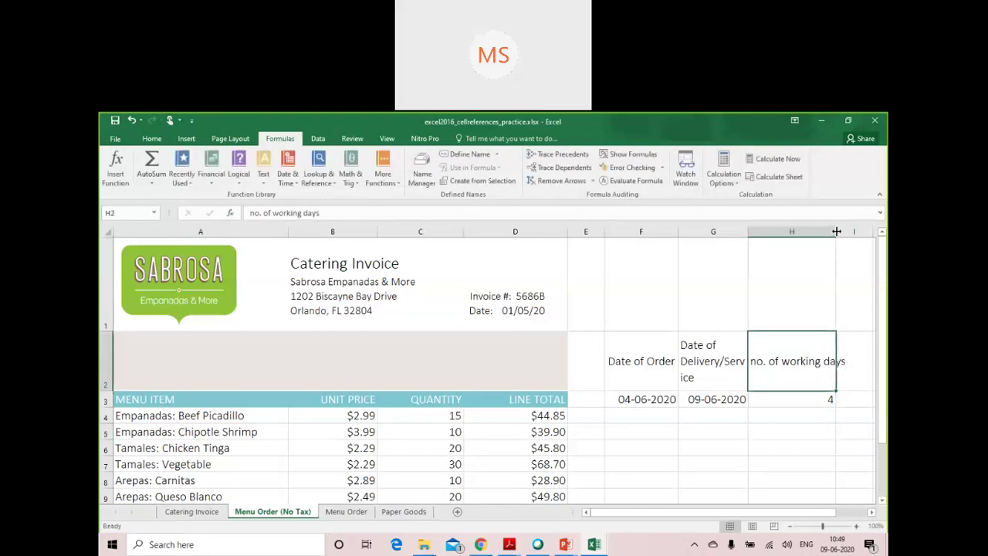
pyautogui.moveTo(836, 232); pyautogui.dragTo(850, 232)
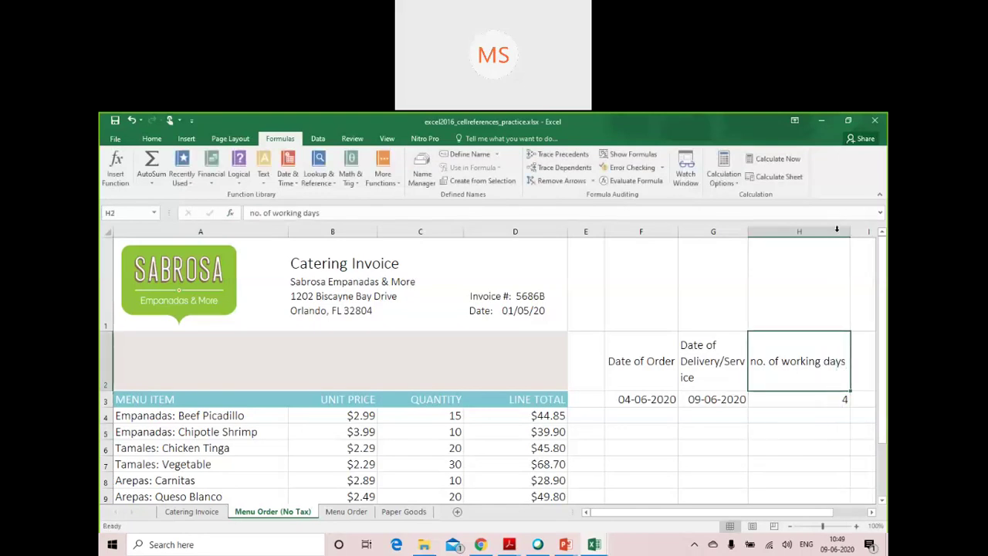
# Step: Enter the DAYS function with empty parentheses in cell I3
pyautogui.click(777, 398)
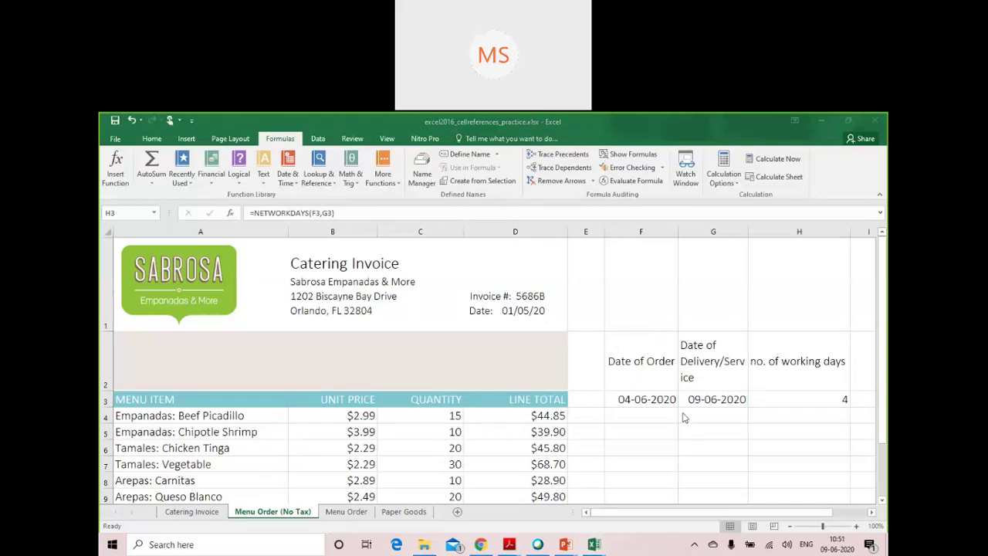
pyautogui.click(706, 513)
pyautogui.moveTo(726, 513); pyautogui.dragTo(757, 515)
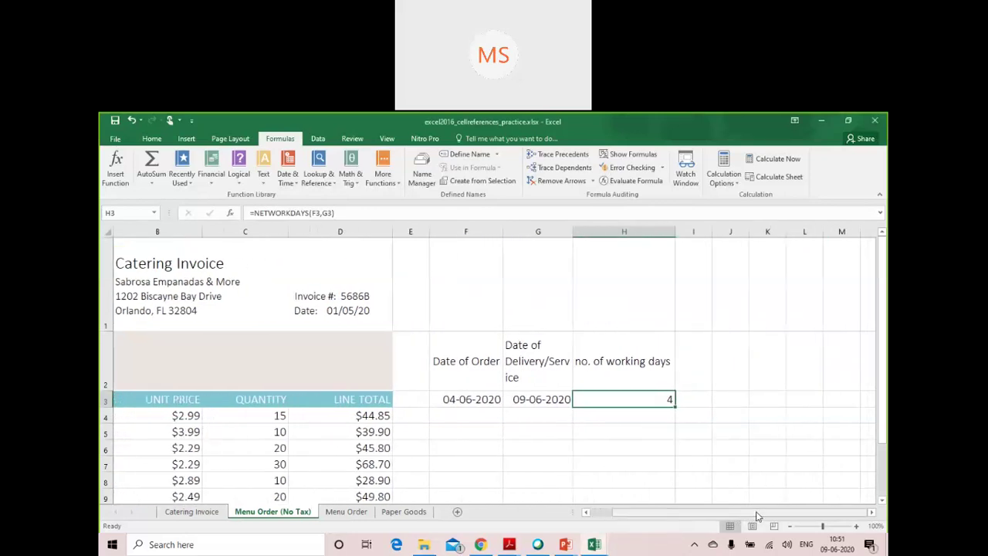
pyautogui.click(693, 398)
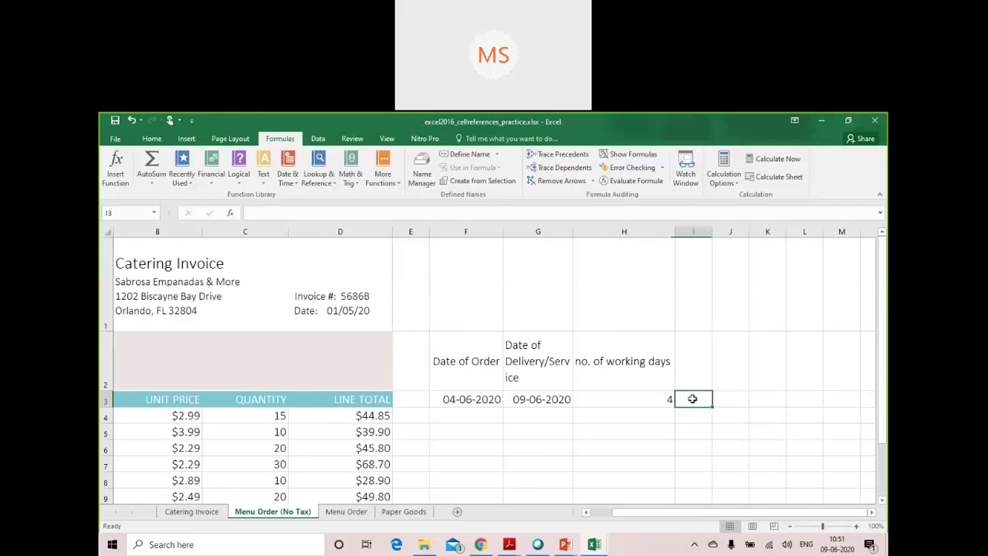
pyautogui.write('=')
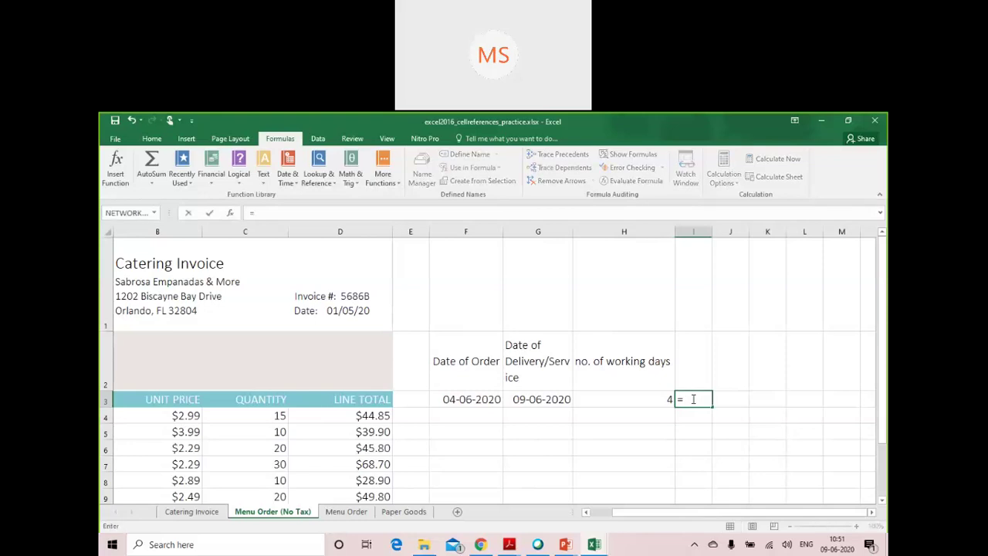
pyautogui.write('Da')
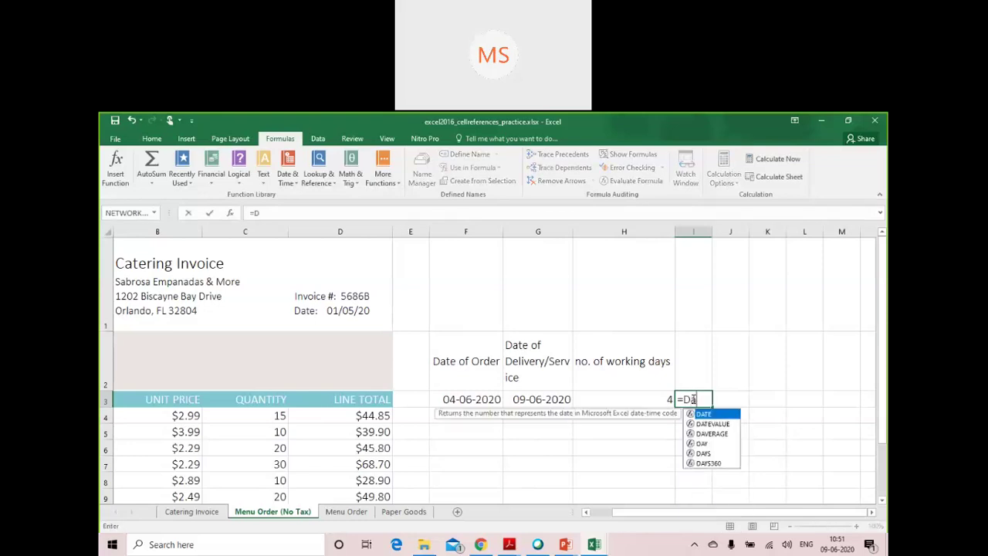
pyautogui.write('ys')
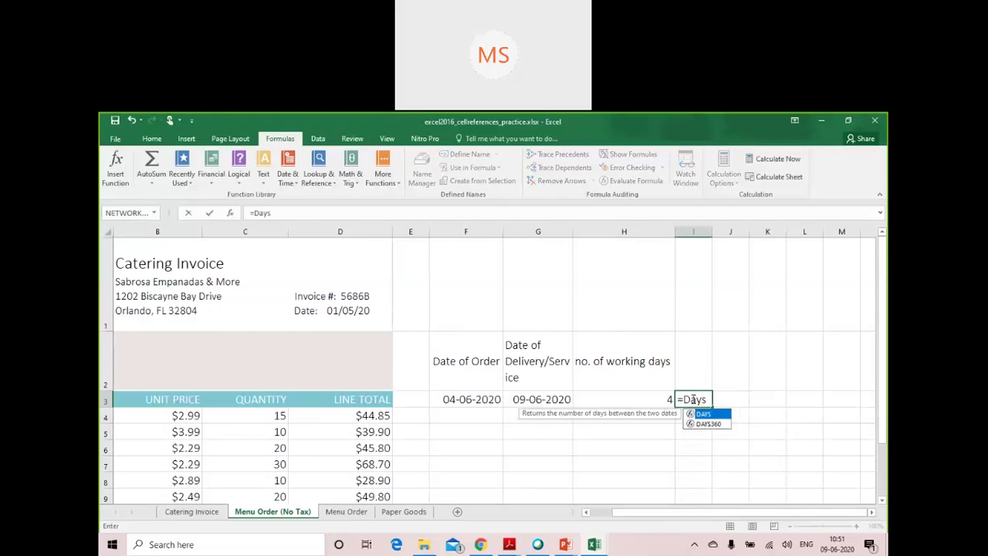
pyautogui.write('()')
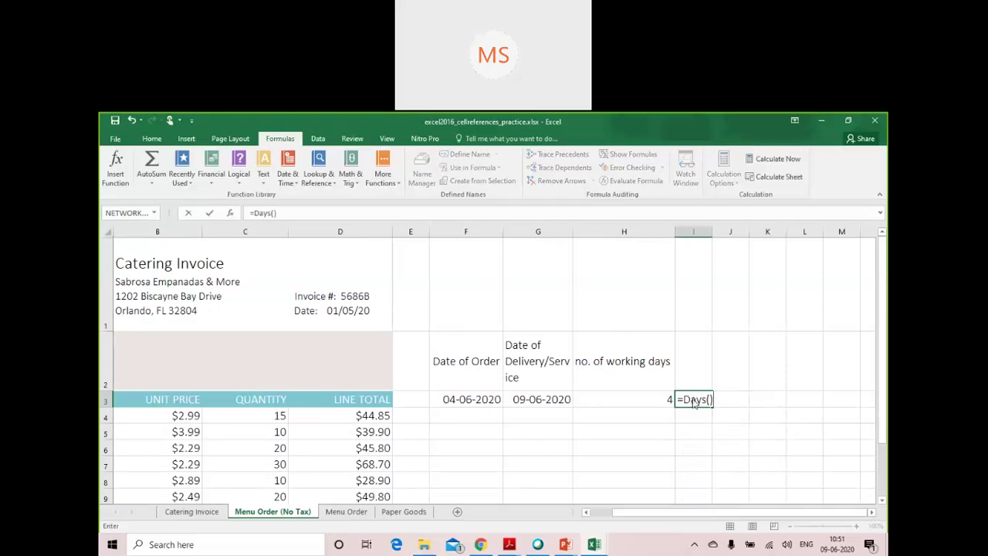
pyautogui.press('Return')
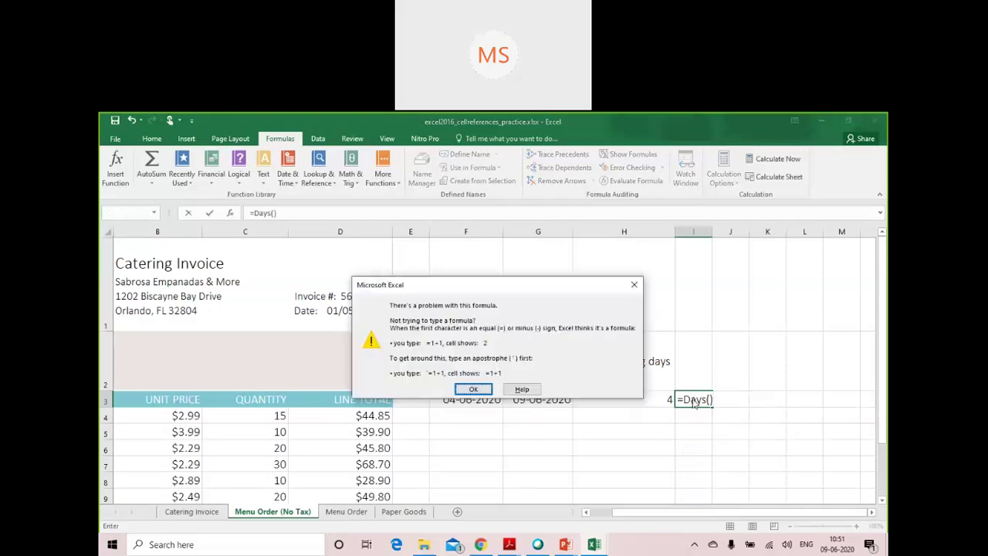
pyautogui.click(633, 284)
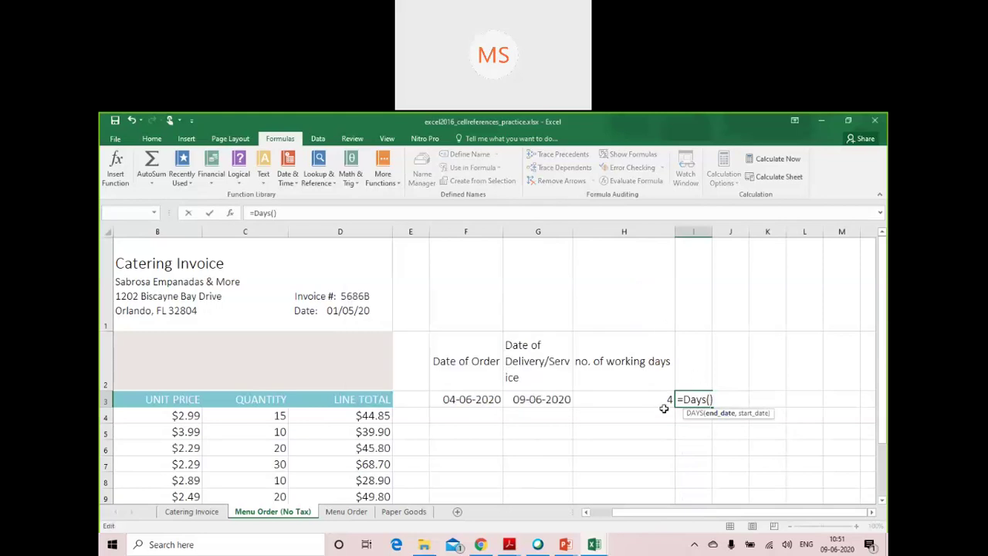
# Step: Complete the DAYS formula in I3 with F3 as the end date and G3 as the start date
pyautogui.press('F2')
pyautogui.click(491, 398)
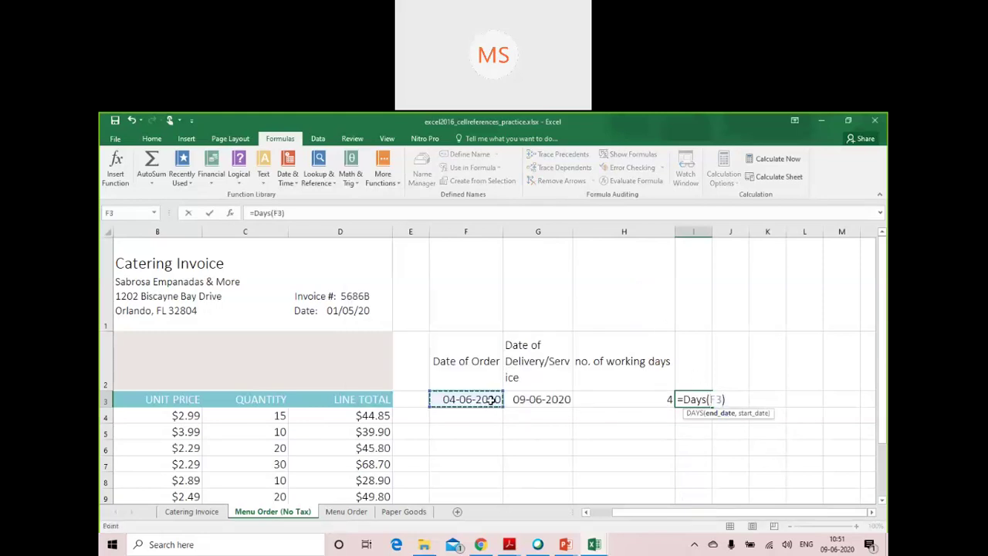
pyautogui.write(',')
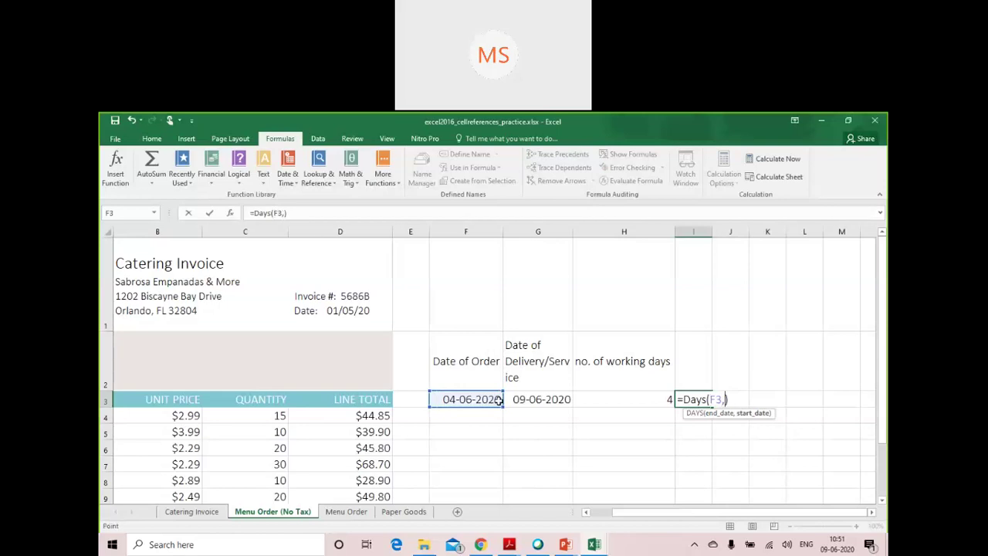
pyautogui.click(525, 399)
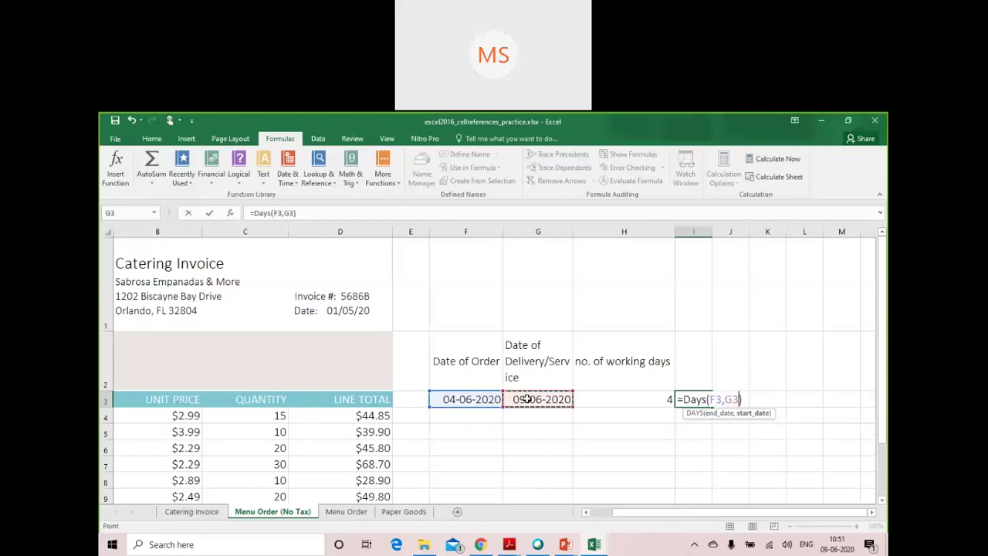
pyautogui.press('Return')
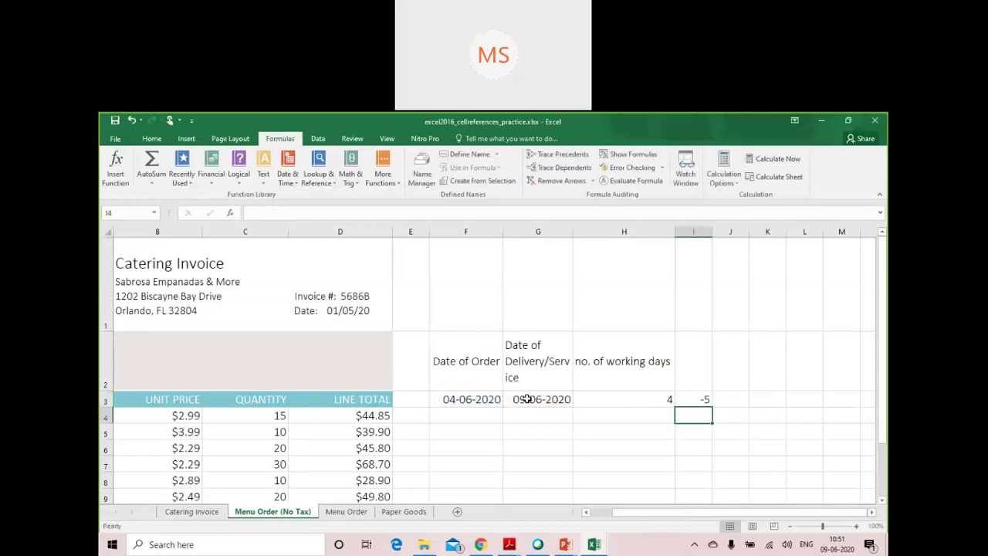
# Step: Try to replace the arguments of the DAYS formula in I3 with G3-F3
pyautogui.click(700, 399)
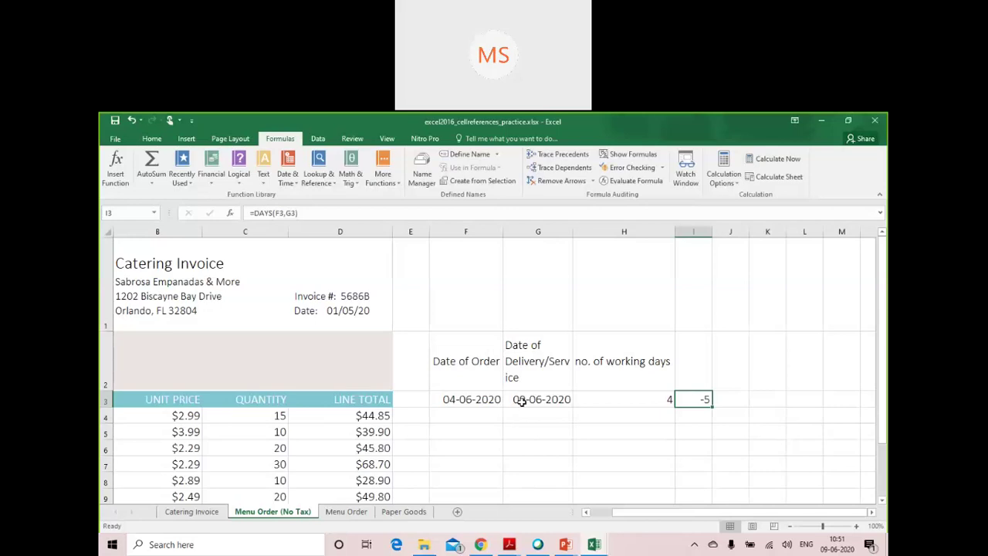
pyautogui.doubleClick(699, 399)
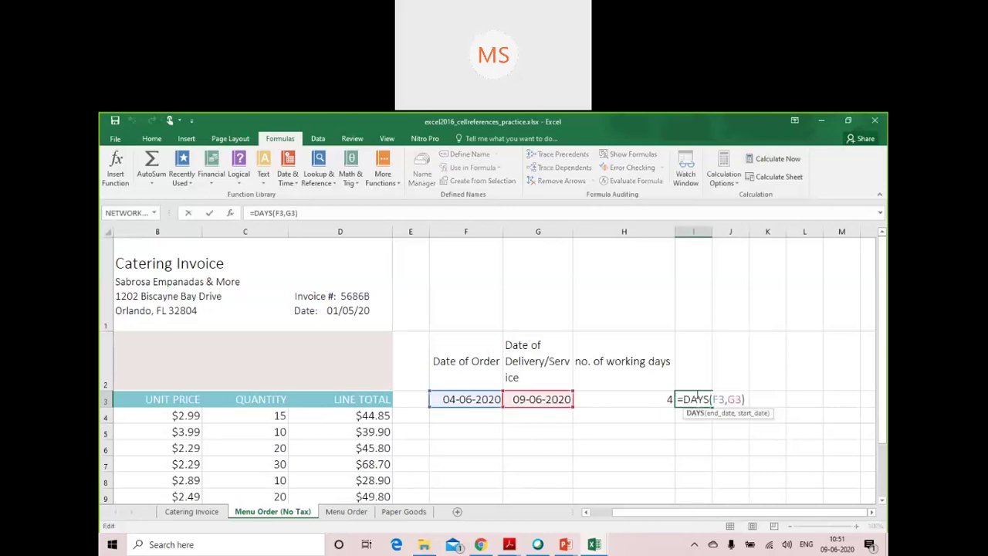
pyautogui.moveTo(712, 399); pyautogui.dragTo(742, 399)
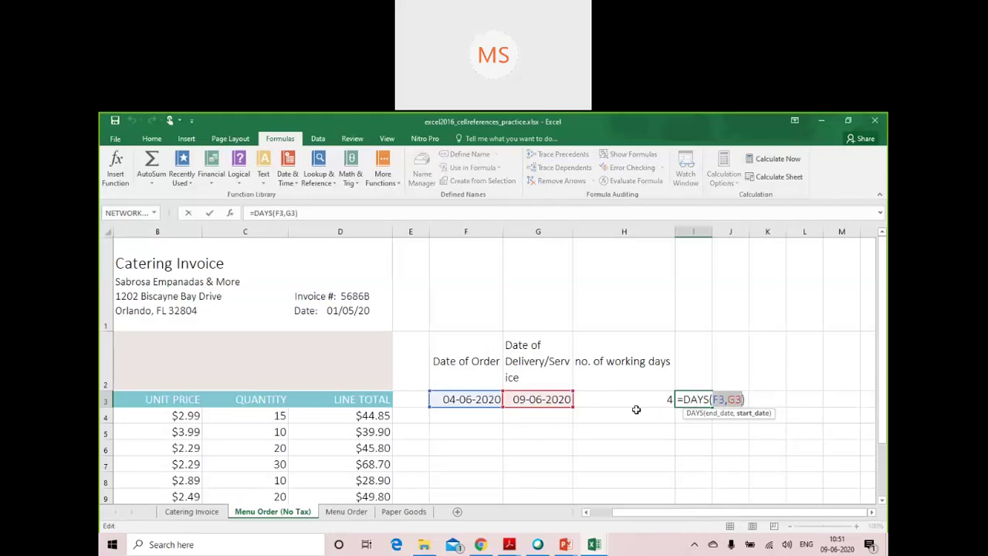
pyautogui.press('BackSpace')
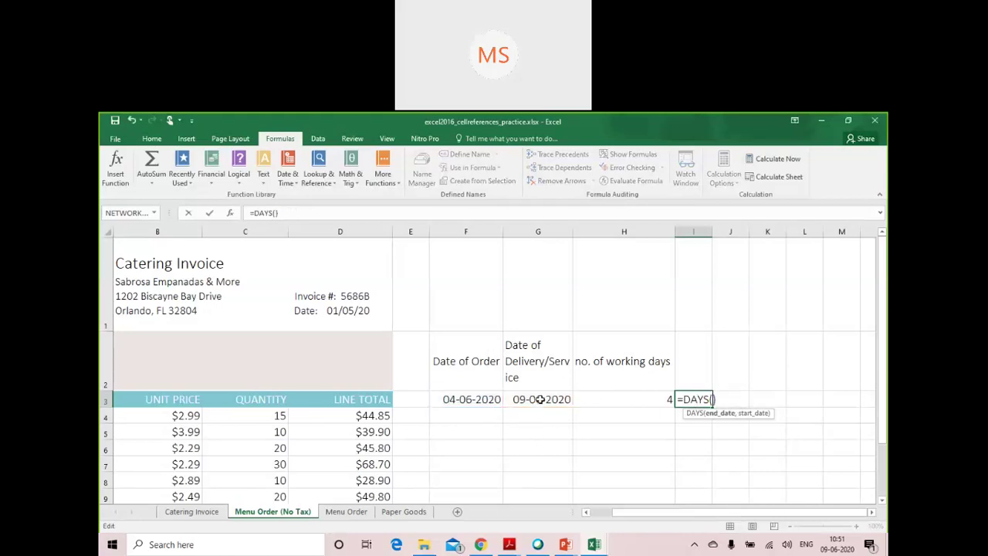
pyautogui.click(540, 399)
pyautogui.write('-')
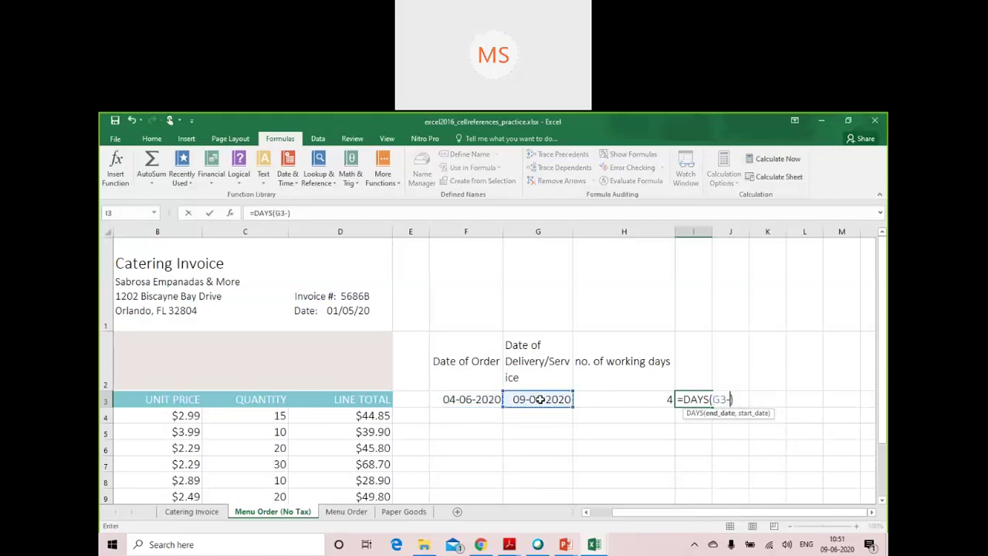
pyautogui.click(486, 401)
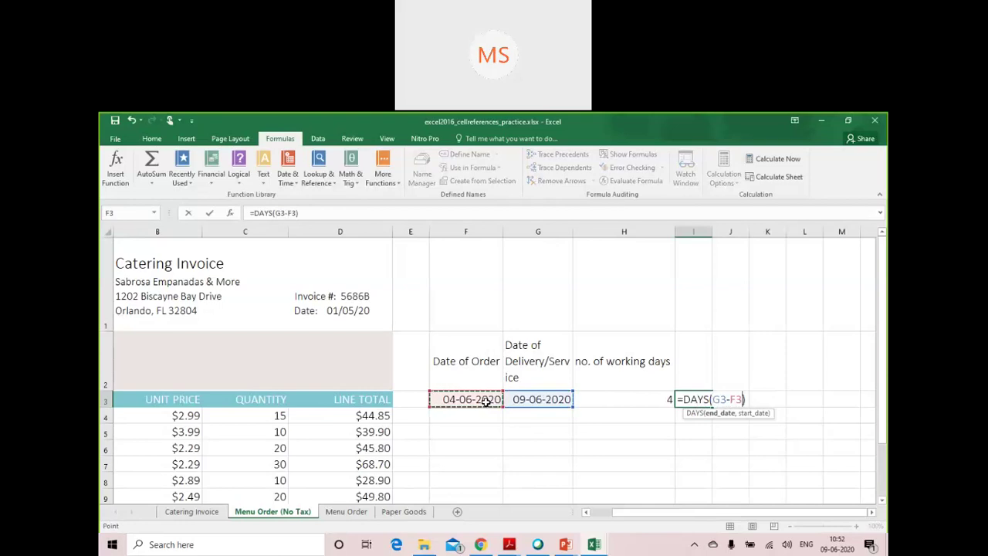
pyautogui.press('Return')
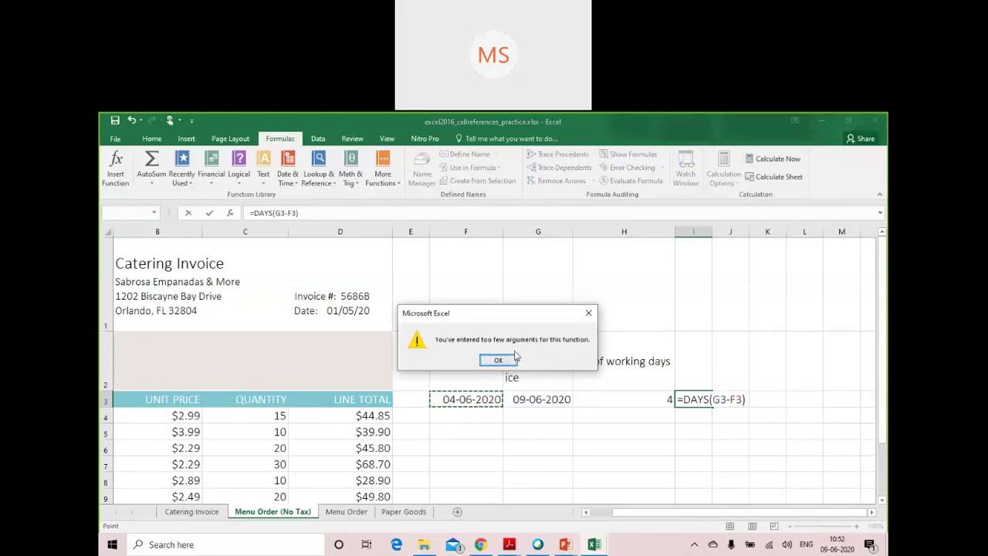
pyautogui.click(498, 361)
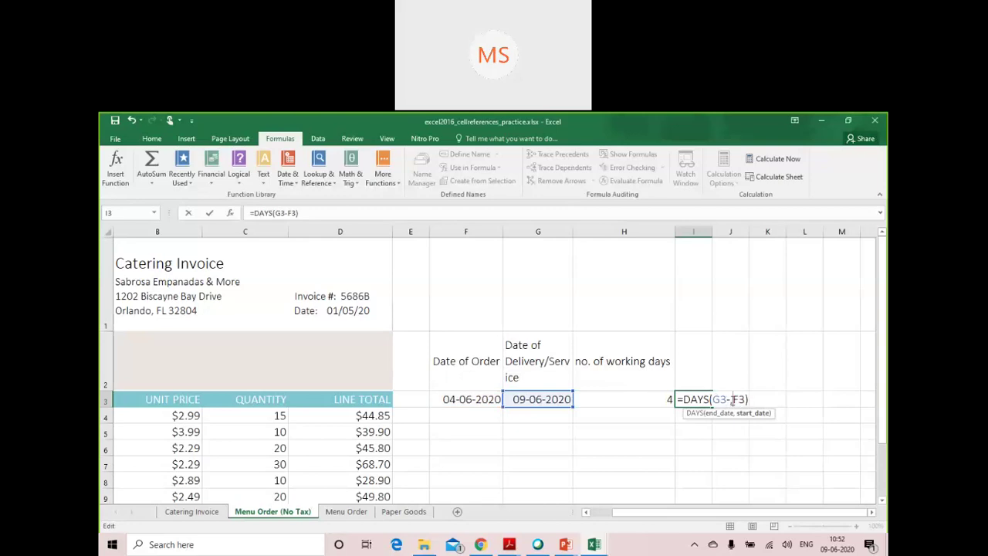
# Step: Replace the minus sign in the I3 formula with a comma so it reads =DAYS(G3,F3)
pyautogui.press('BackSpace')
pyautogui.write(',')
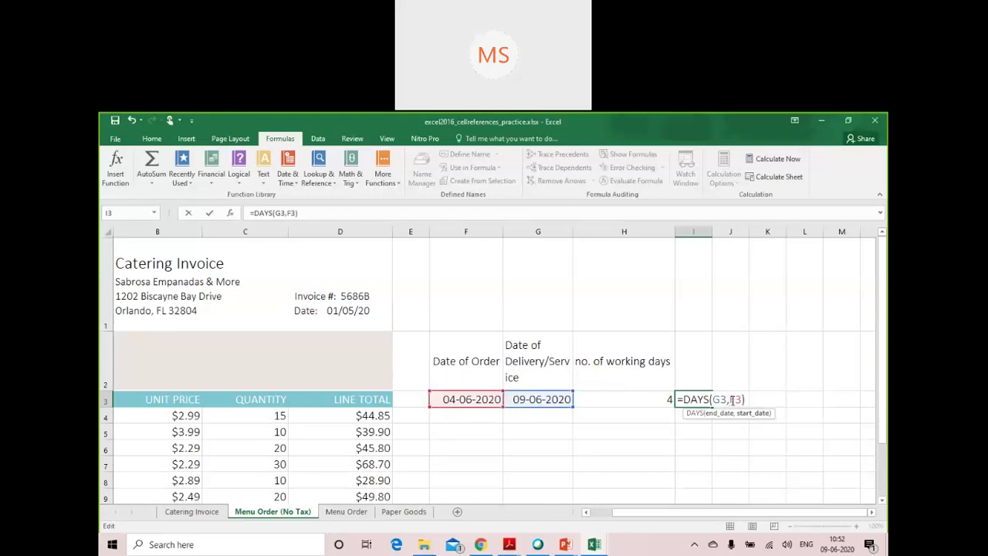
pyautogui.press('Return')
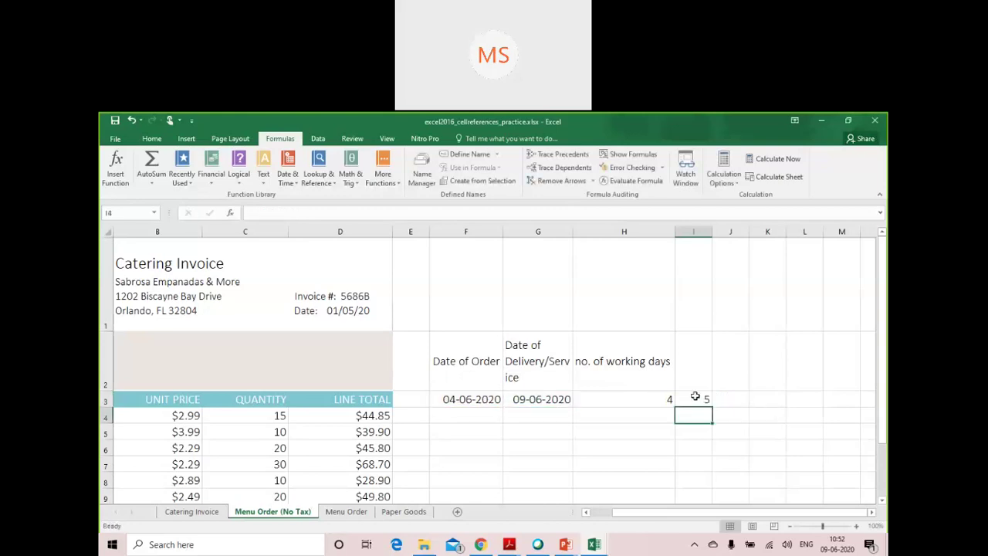
pyautogui.click(695, 396)
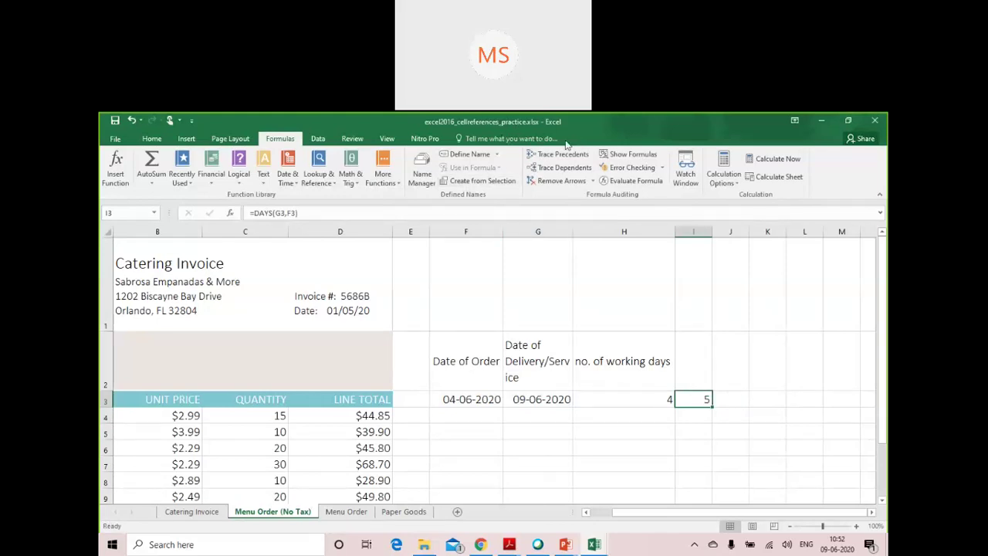
pyautogui.click(537, 156)
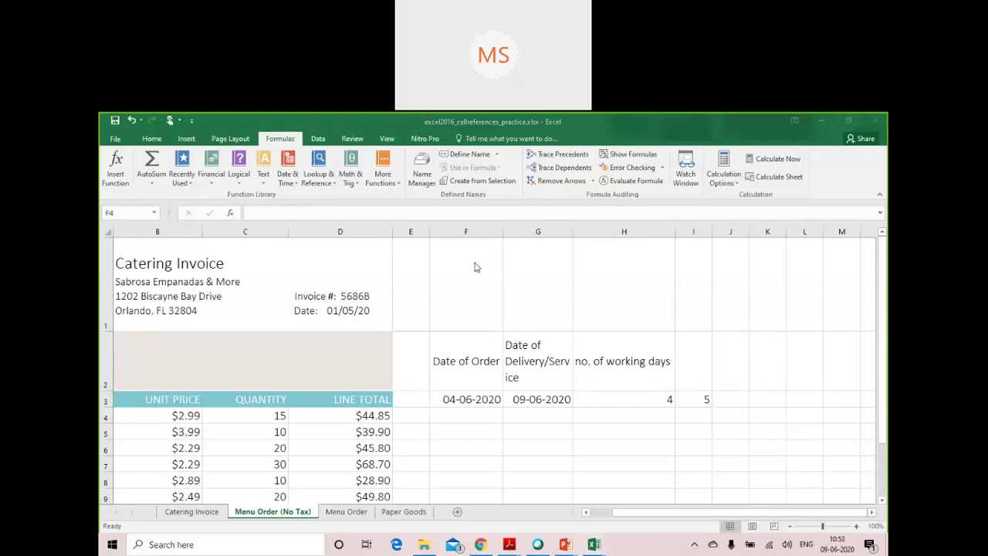
# Step: Enter the order dates 01-06-2020 in F4 and 25-05-2020 in F5
pyautogui.click(450, 413)
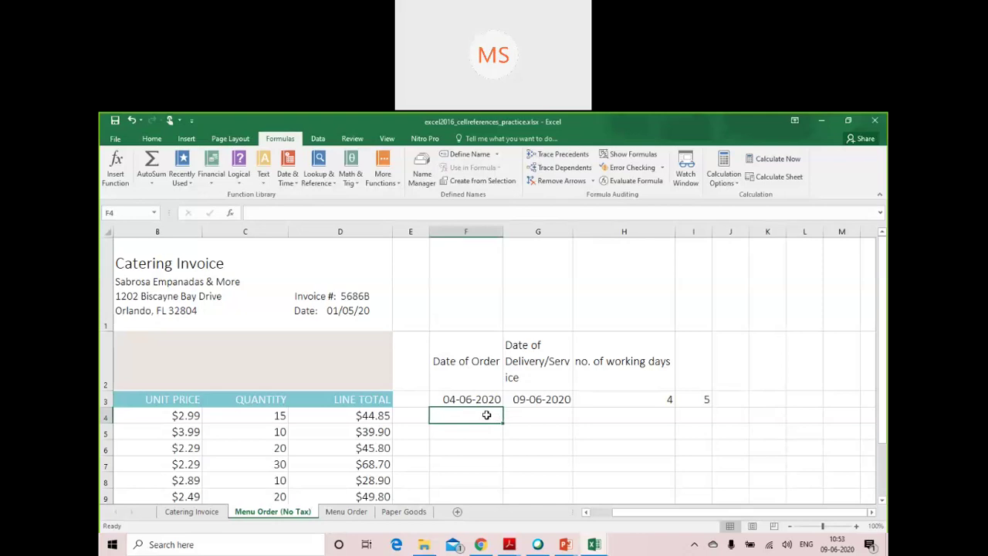
pyautogui.write('01')
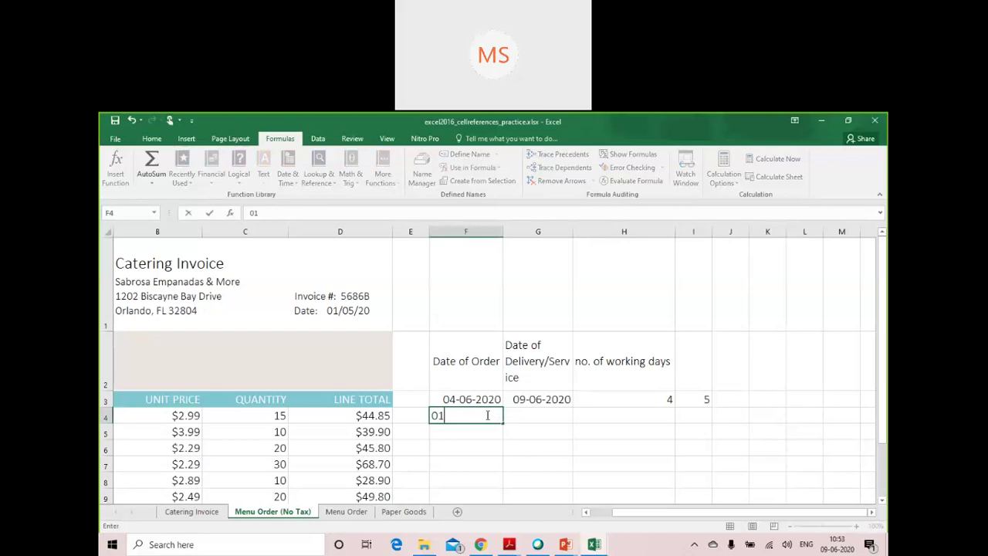
pyautogui.write('-06-2020')
pyautogui.press('Return')
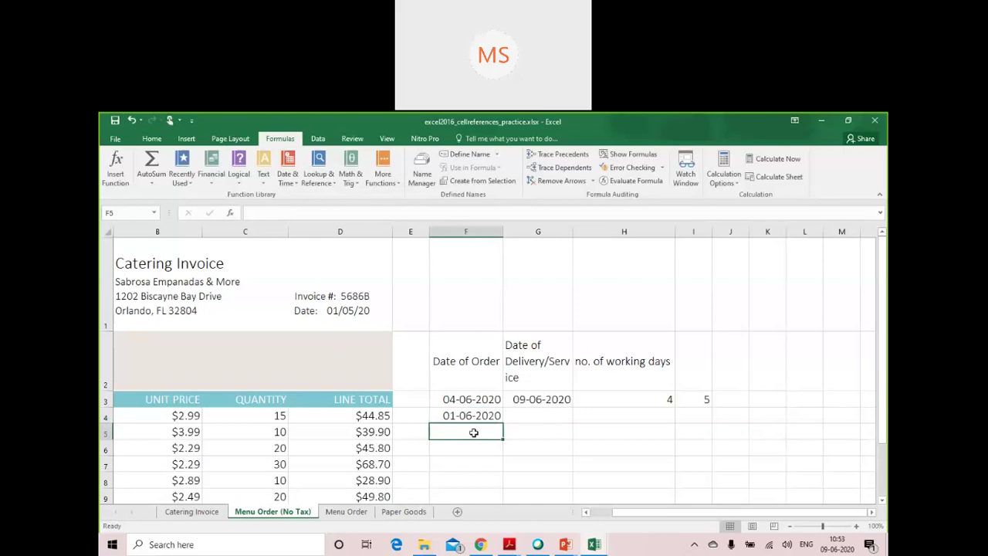
pyautogui.write('2')
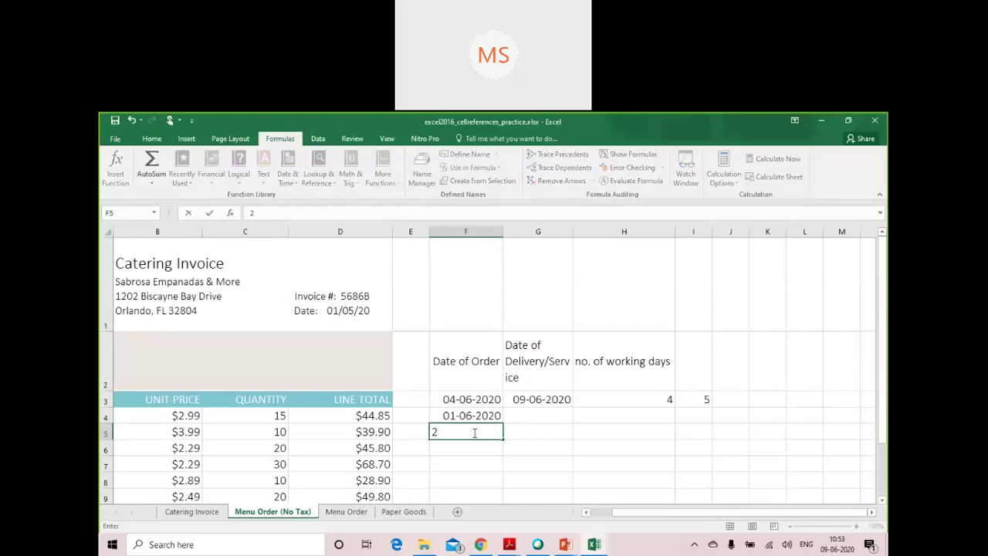
pyautogui.write('5-05-2020')
pyautogui.click(445, 464)
# Step: Enter 5-06-2020 as the delivery date in cell G4
pyautogui.click(523, 411)
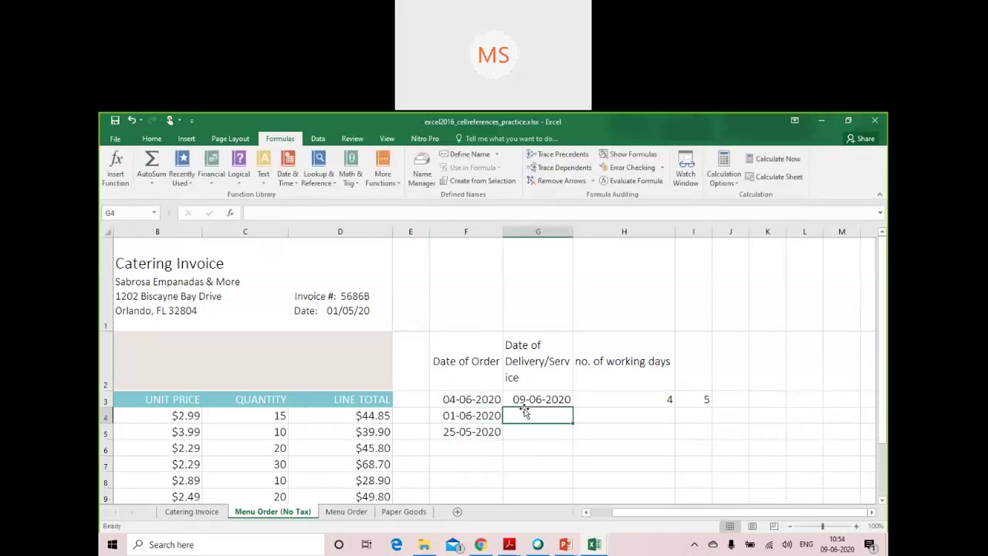
pyautogui.write('5-0')
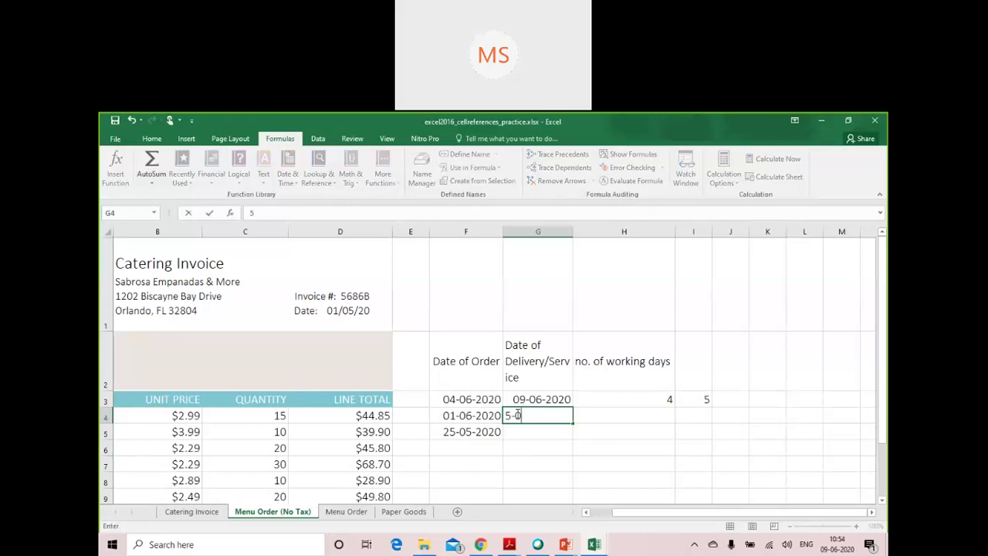
pyautogui.write('6-2020')
pyautogui.press('Return')
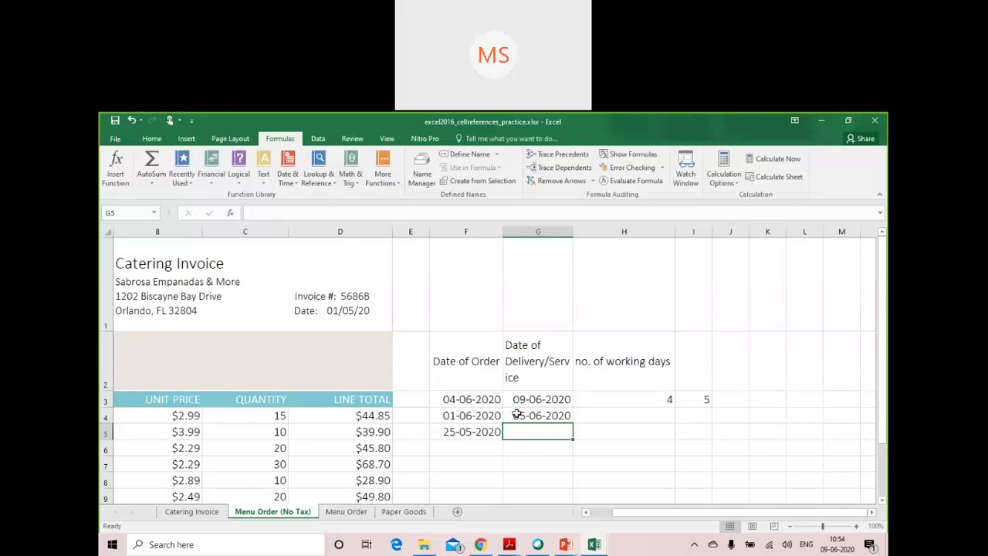
pyautogui.write('30')
pyautogui.hotkey('alt', 'F4')
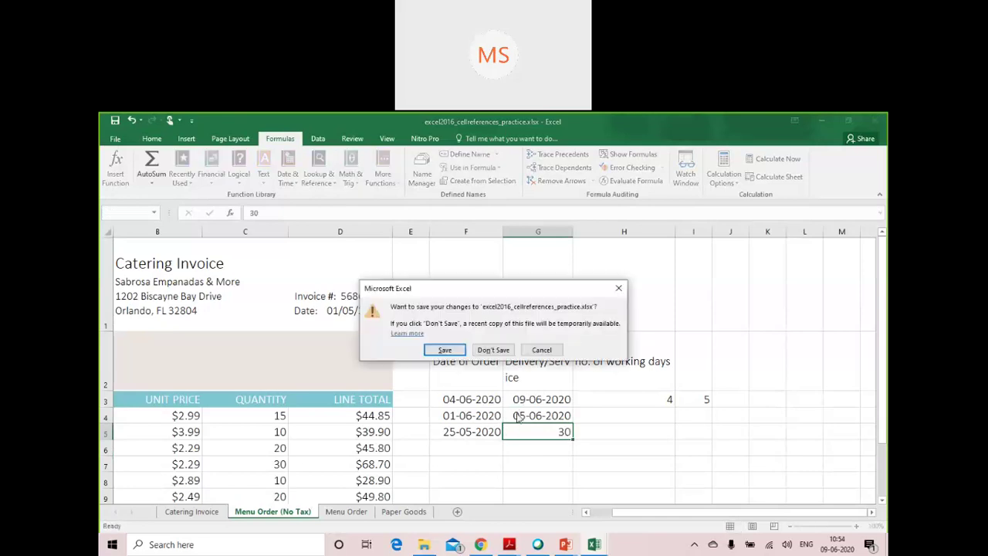
pyautogui.press('Escape')
pyautogui.write('05')
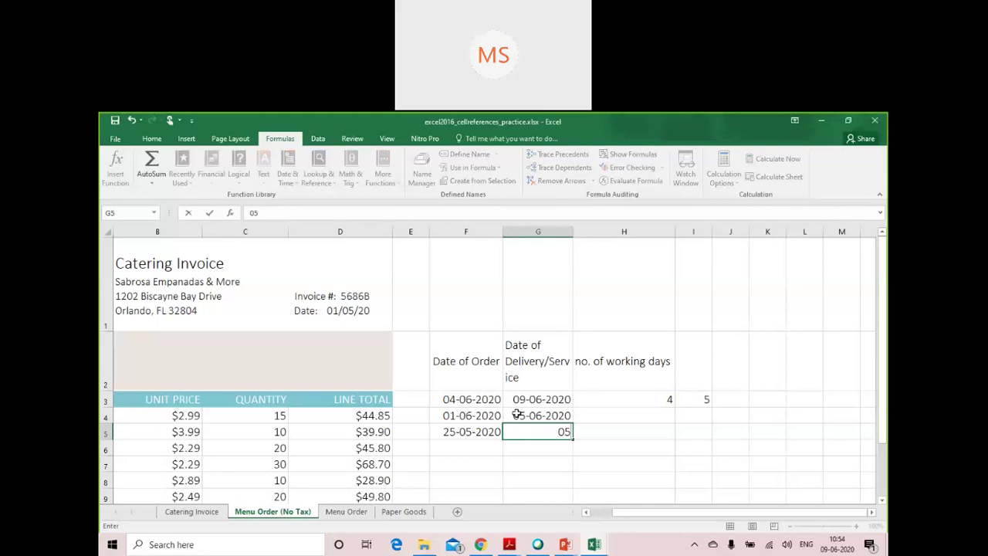
pyautogui.press('BackSpace')
pyautogui.press('BackSpace')
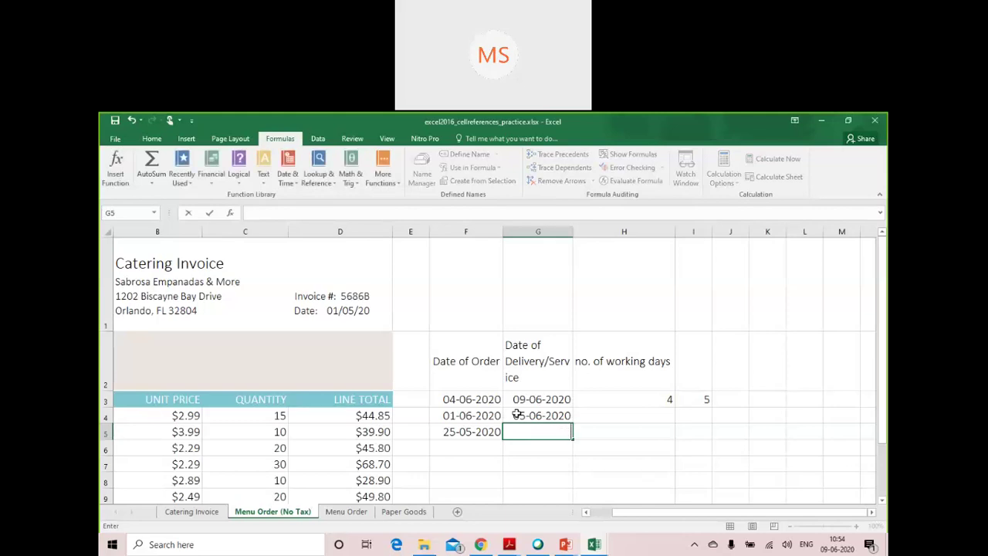
# Step: Enter 30-05-2020 as the delivery date in cell G5
pyautogui.write('30')
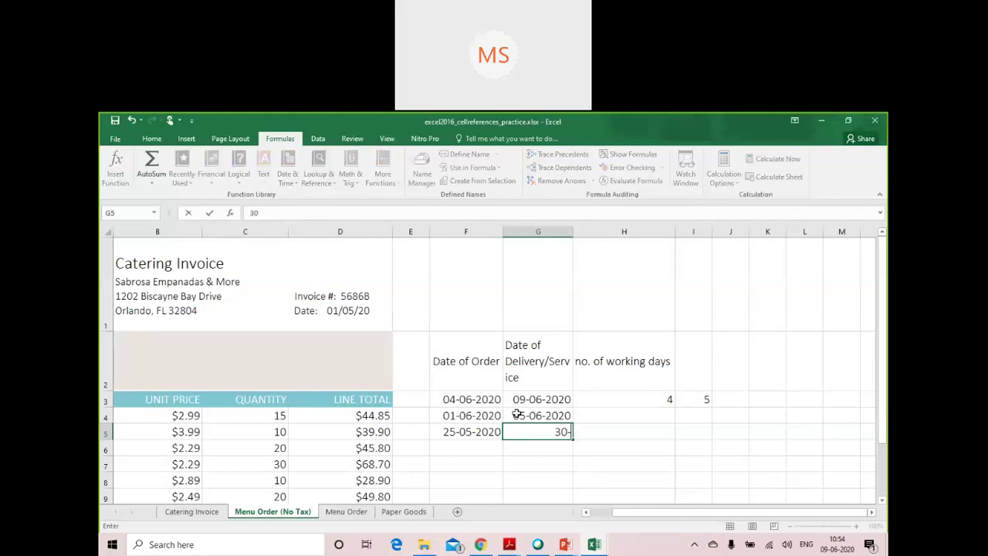
pyautogui.write('-05-2020')
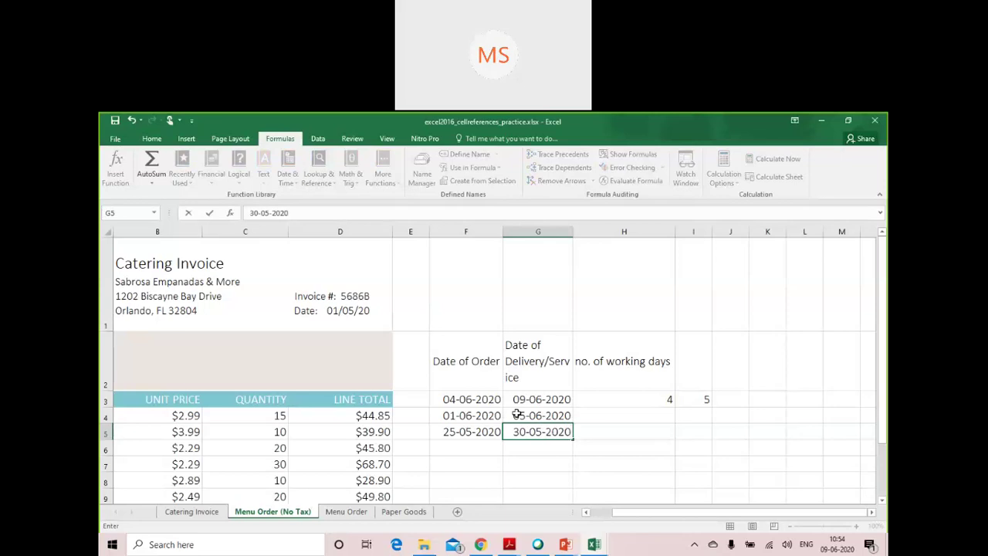
pyautogui.press('Return')
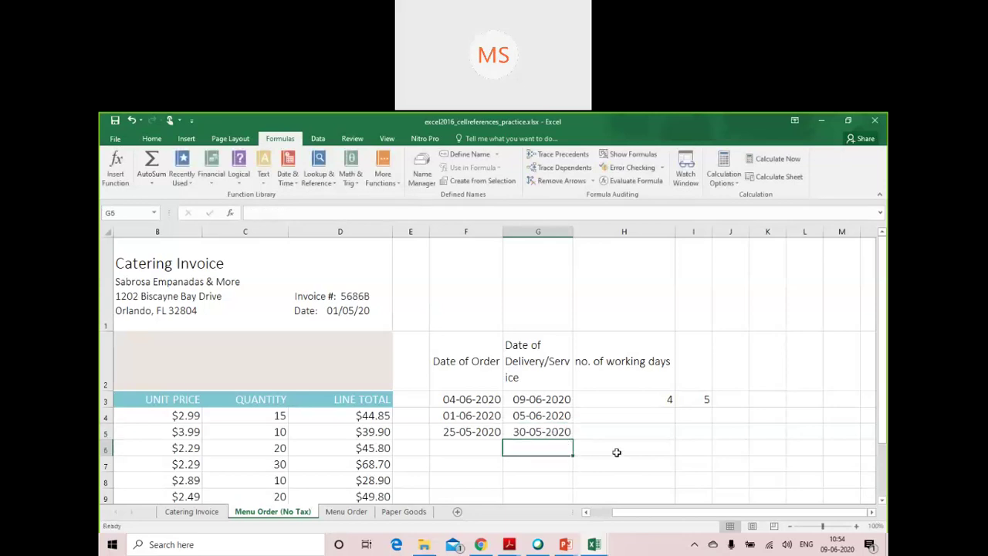
# Step: Fill the NETWORKDAYS formula from H3 down through H5
pyautogui.click(620, 451)
pyautogui.click(652, 397)
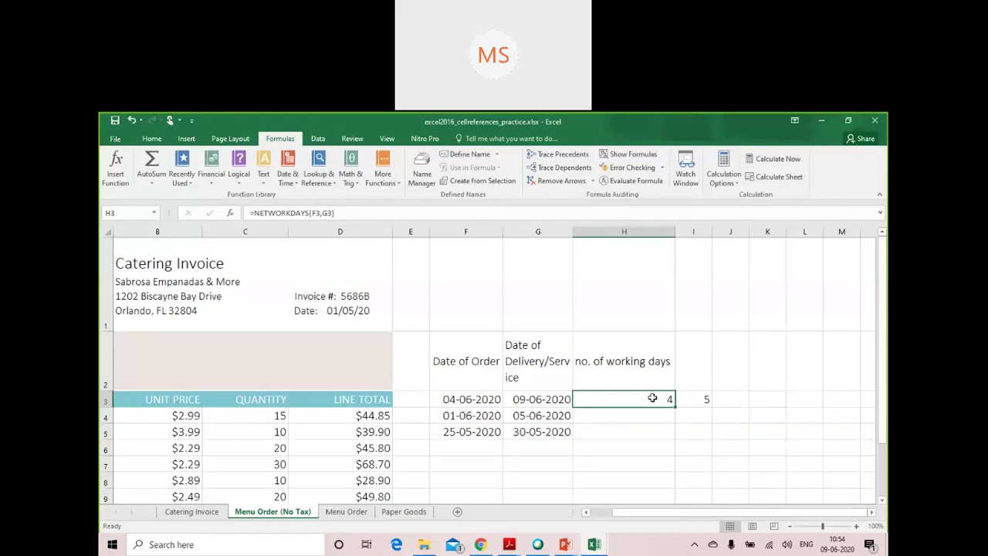
pyautogui.moveTo(674, 407); pyautogui.dragTo(672, 440)
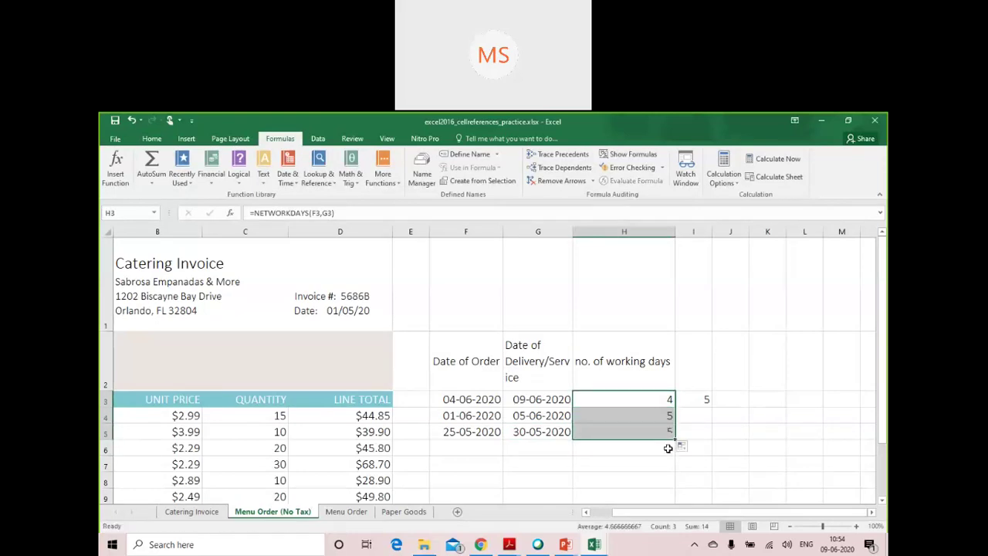
# Step: Fill the DAYS formula from I3 down through I5
pyautogui.click(706, 402)
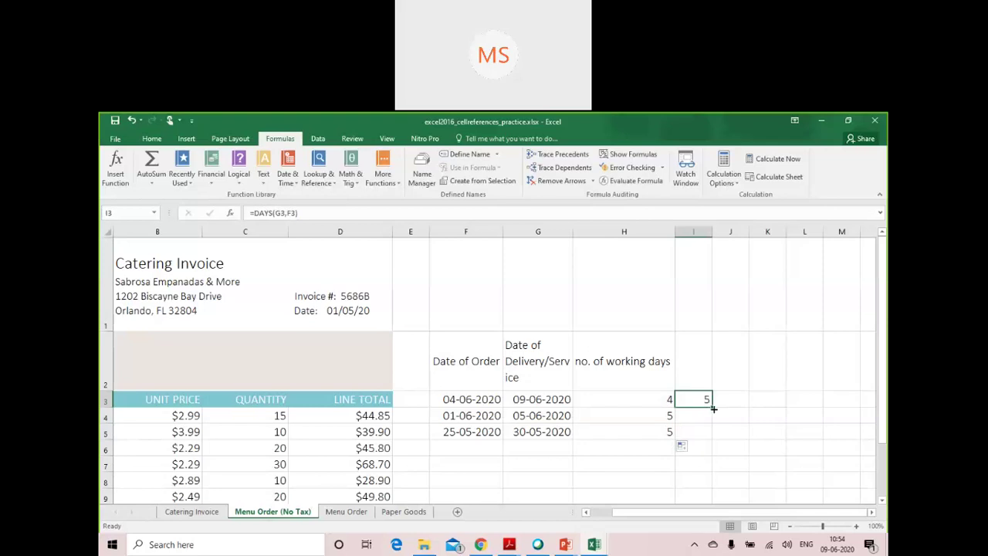
pyautogui.moveTo(714, 409); pyautogui.dragTo(714, 409)
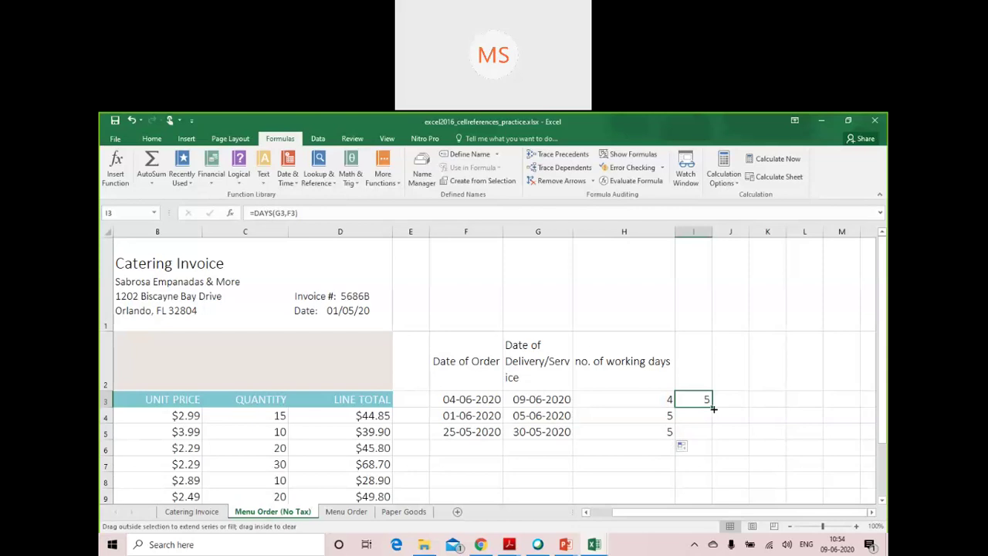
pyautogui.moveTo(714, 409); pyautogui.dragTo(708, 438)
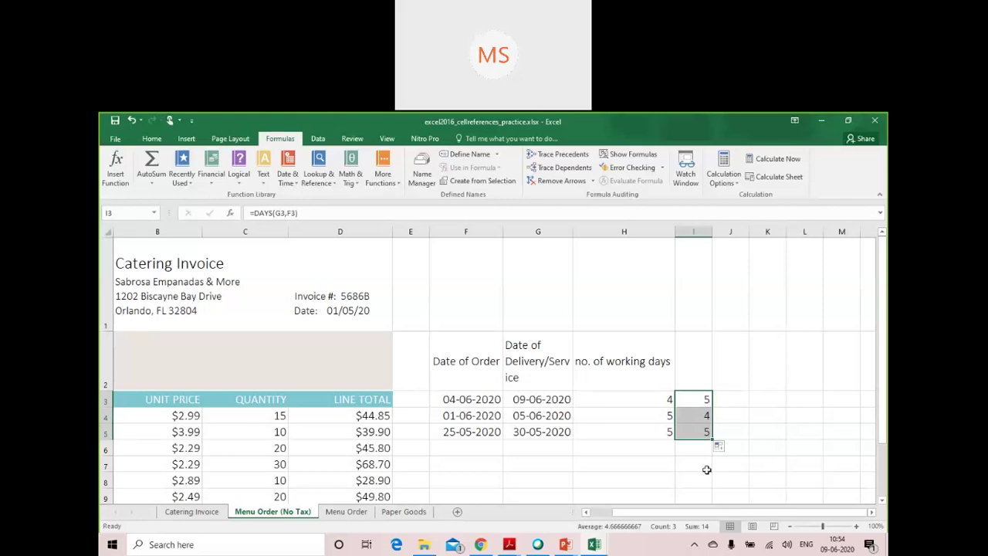
pyautogui.click(697, 475)
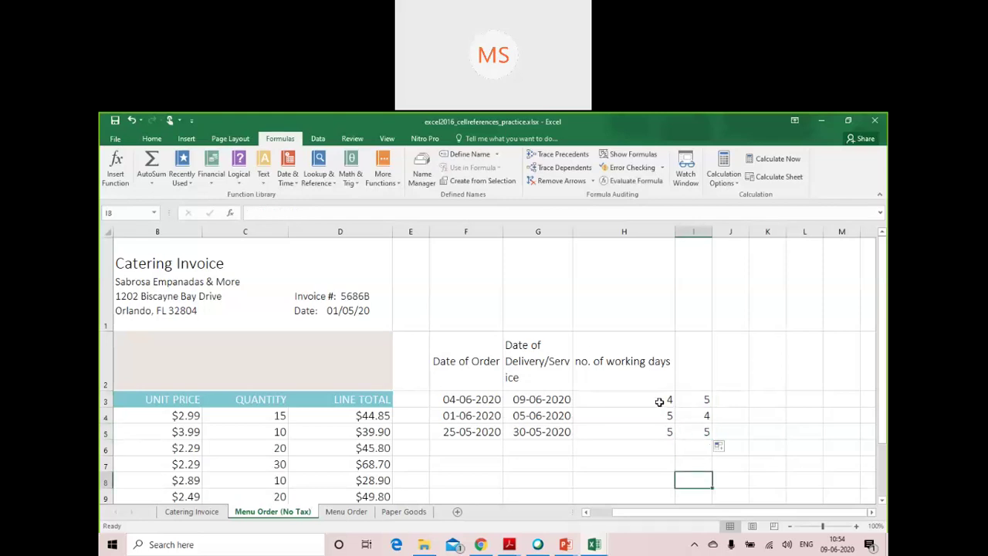
# Step: Clear the working-day and day-count formulas in the range H3:I5
pyautogui.moveTo(664, 399); pyautogui.dragTo(685, 435)
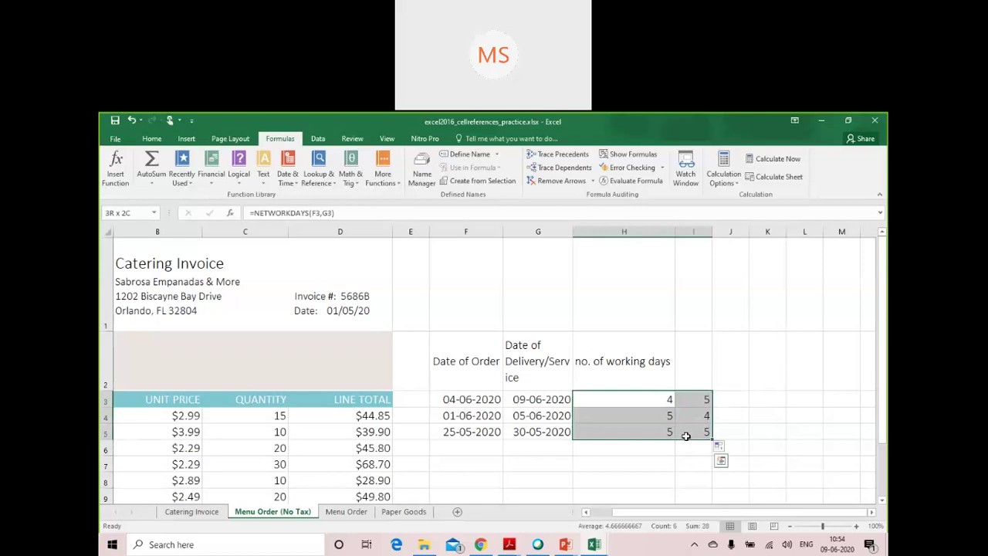
pyautogui.press('Delete')
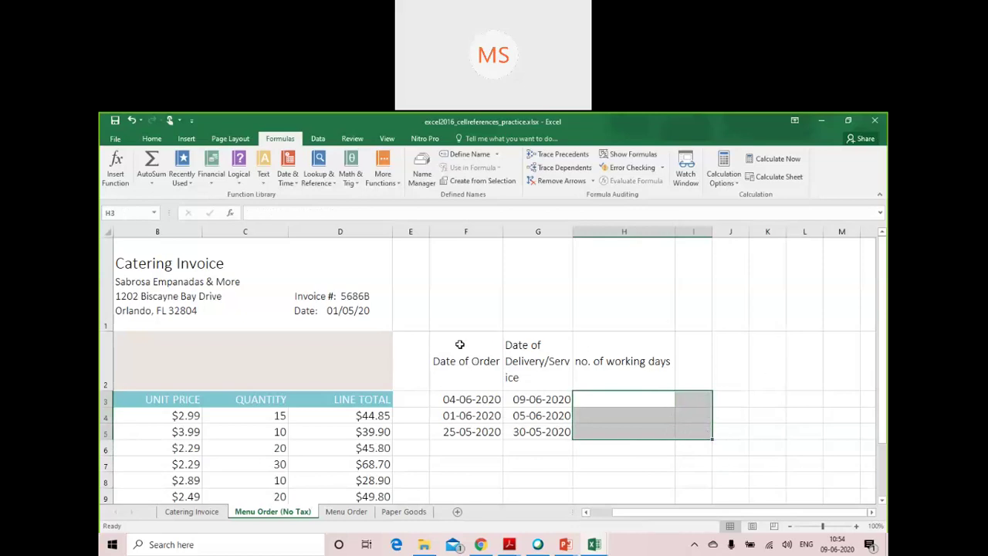
pyautogui.moveTo(459, 344); pyautogui.dragTo(667, 406)
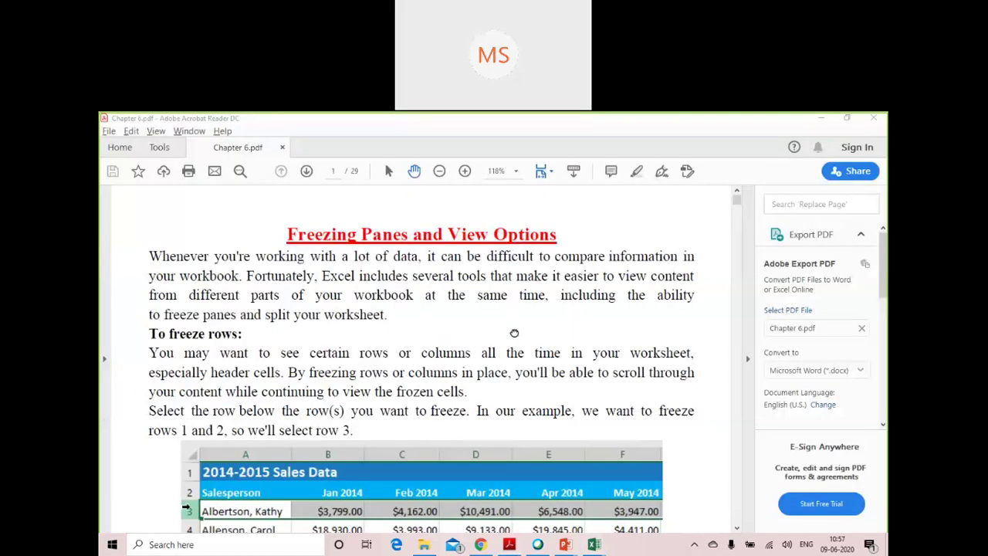
# Step: Read the introduction to Freezing Panes and View Options and the instructions for freezing rows in Chapter 6.pdf
pyautogui.click(514, 331)
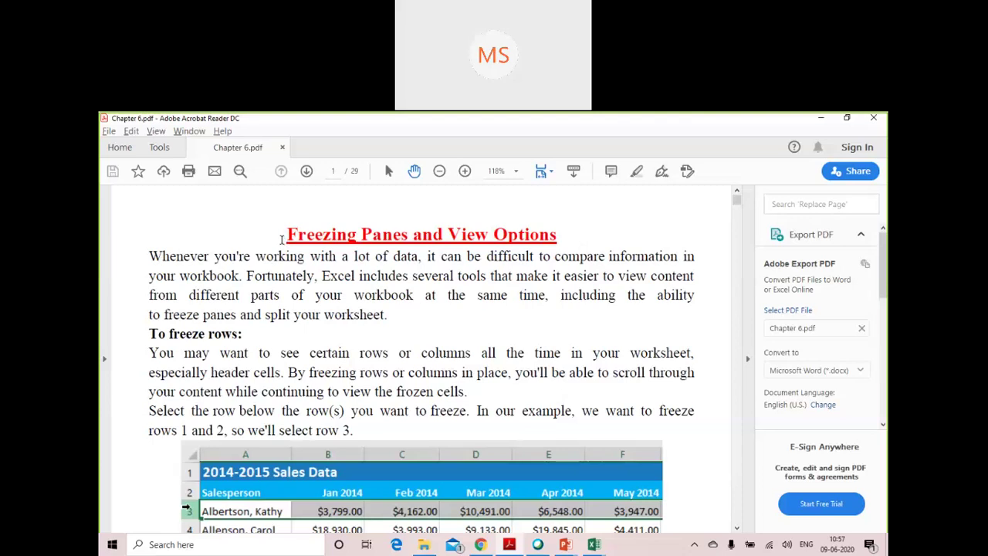
pyautogui.moveTo(282, 238); pyautogui.dragTo(549, 228)
pyautogui.click(416, 281)
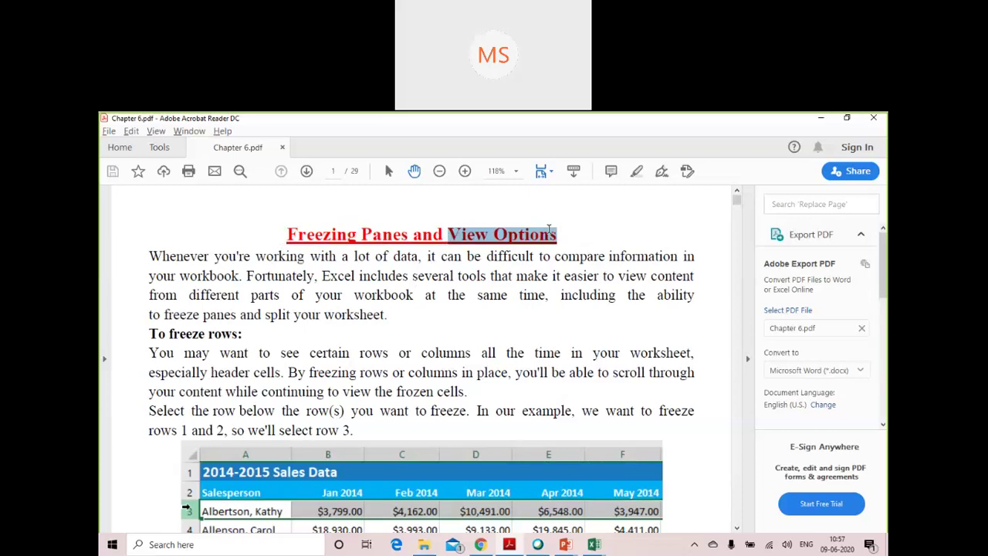
pyautogui.click(510, 325)
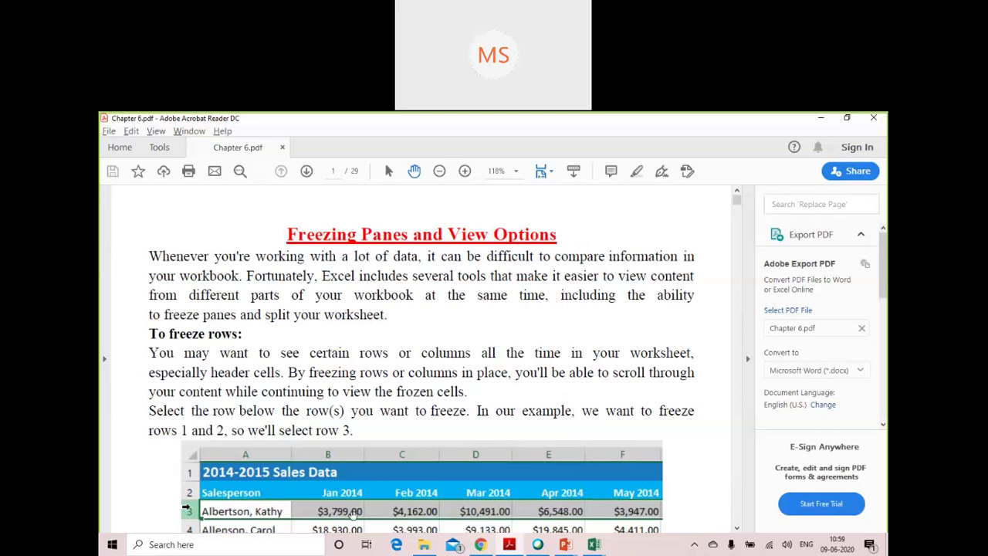
pyautogui.scroll(-2, 371, 340)
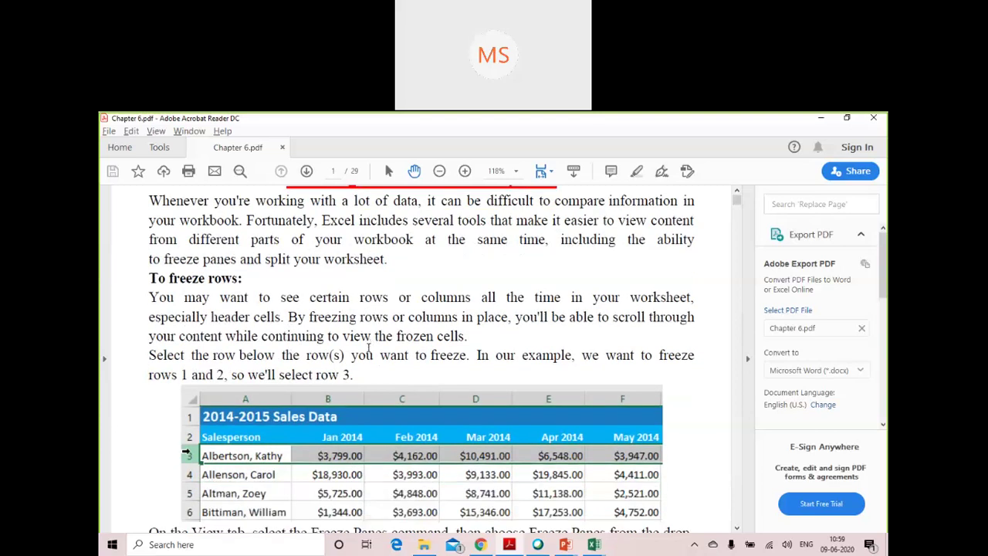
pyautogui.scroll(-1, 369, 345)
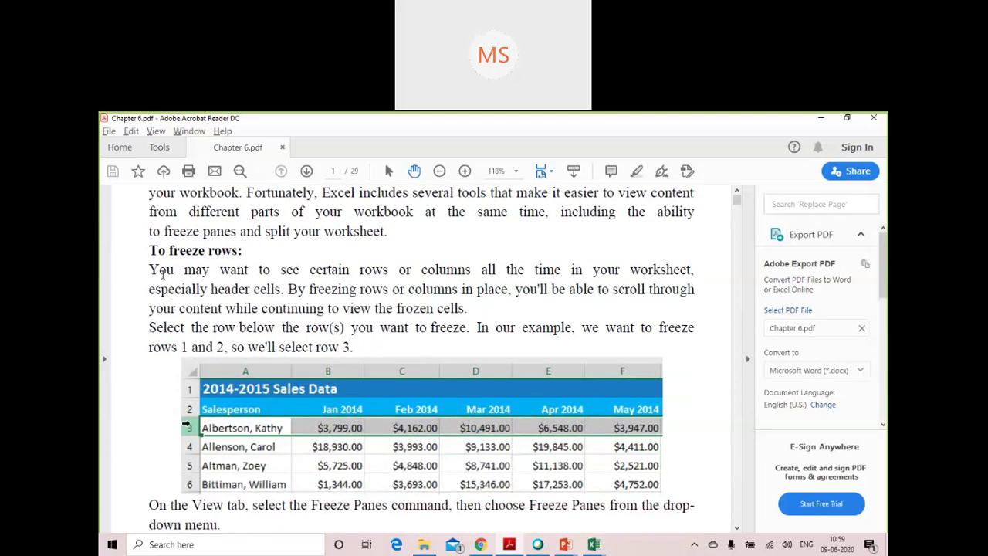
pyautogui.moveTo(149, 251); pyautogui.dragTo(279, 238)
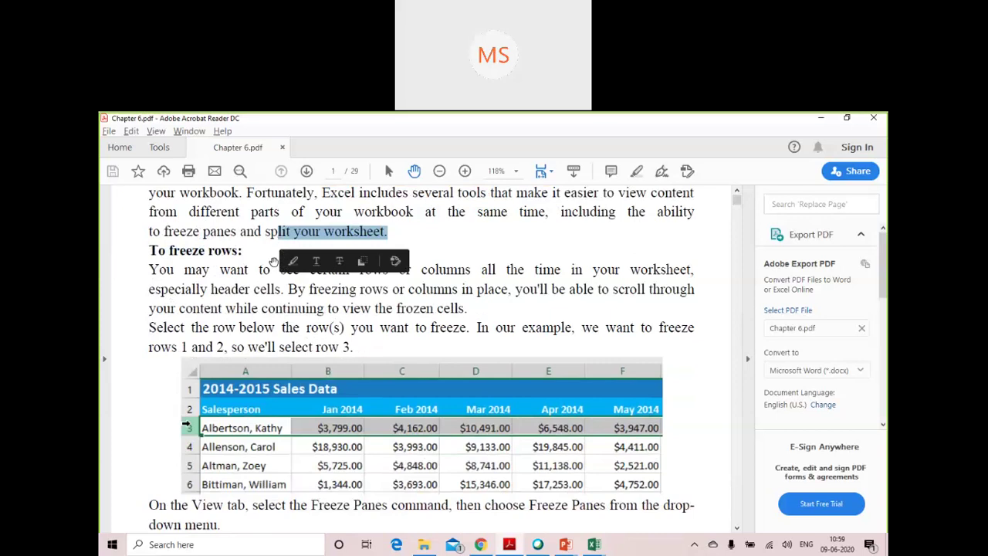
pyautogui.click(270, 264)
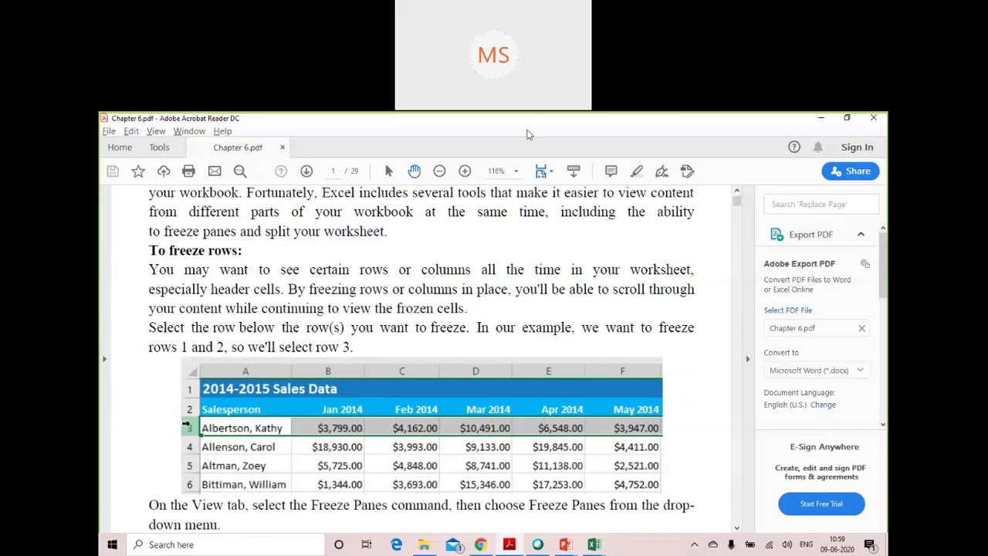
pyautogui.click(532, 139)
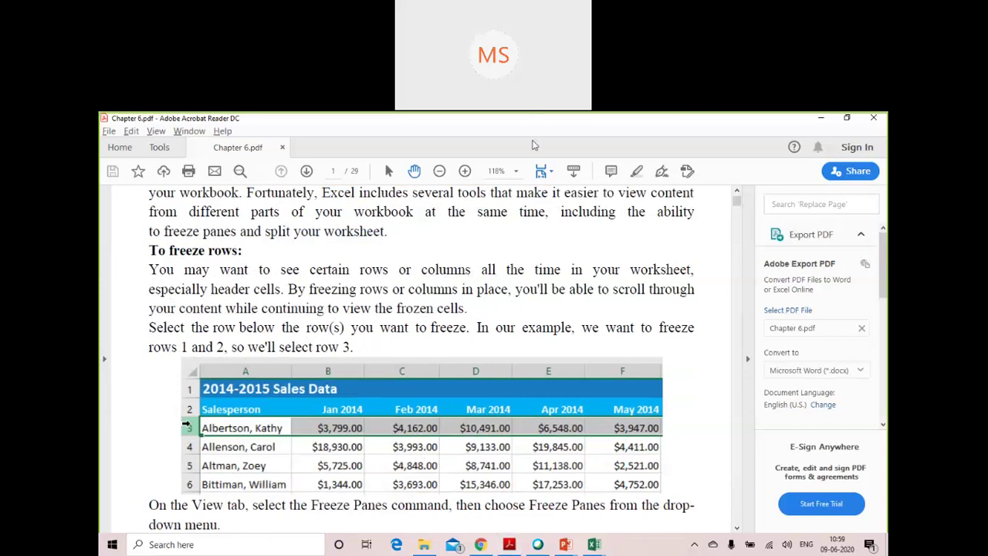
pyautogui.click(497, 285)
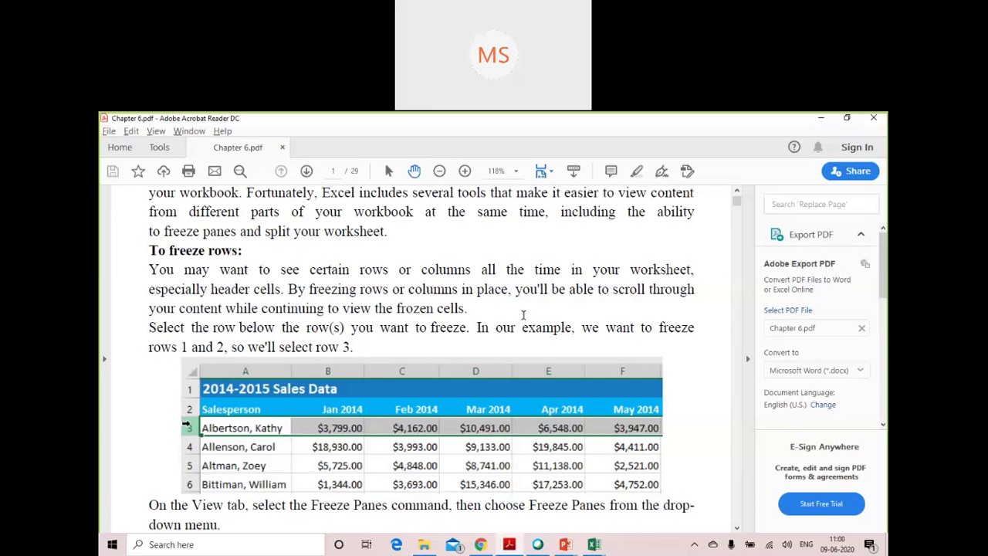
pyautogui.scroll(-1, 511, 379)
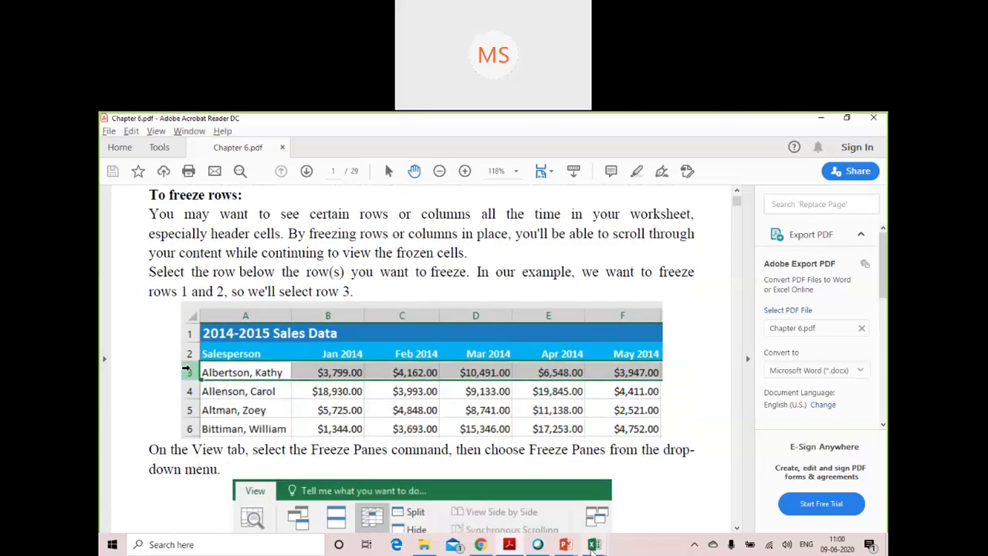
# Step: Switch to the Excel workbook excel2016_freezepanes_practice.xlsx and enable editing for it
pyautogui.moveTo(604, 545)
pyautogui.click(625, 517)
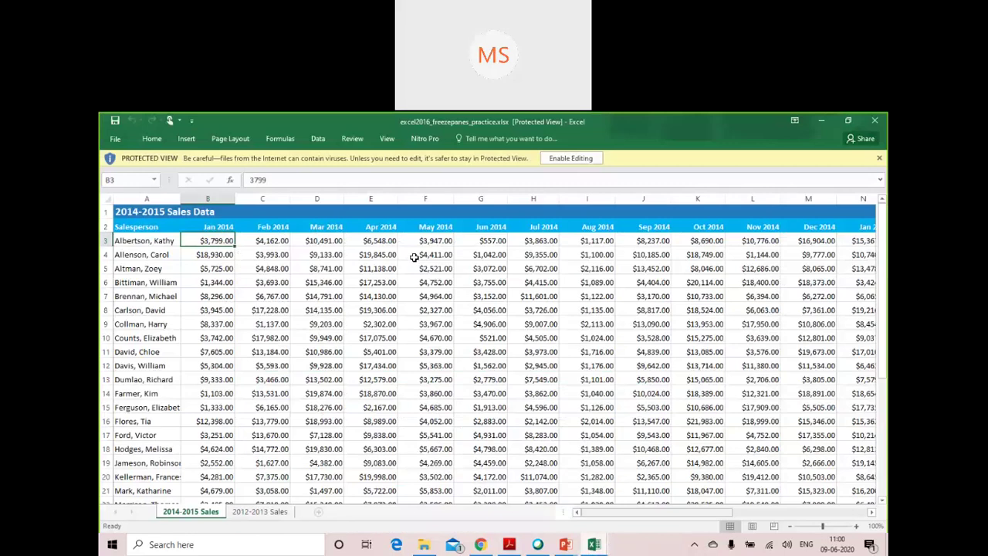
pyautogui.click(553, 158)
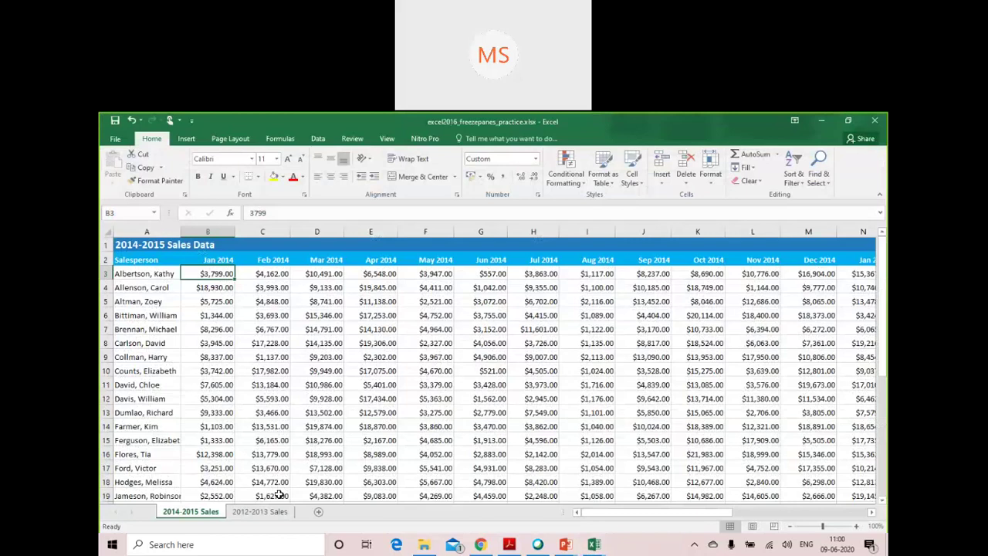
# Step: Examine the 2014-2015 Sales sheet down to its last rows, comparing columns C, D and E while the header rows are out of view
pyautogui.moveTo(592, 515); pyautogui.dragTo(559, 537)
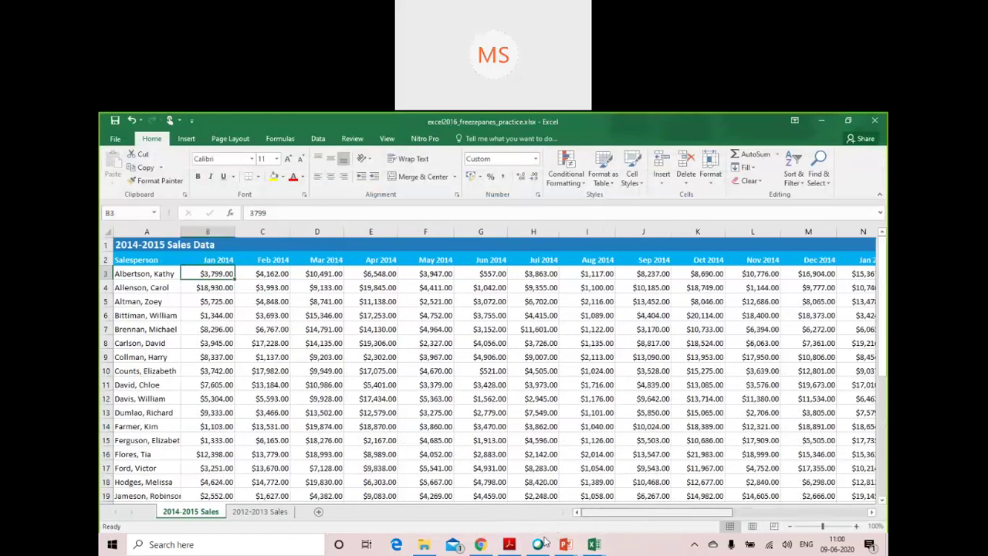
pyautogui.scroll(-7, 291, 369)
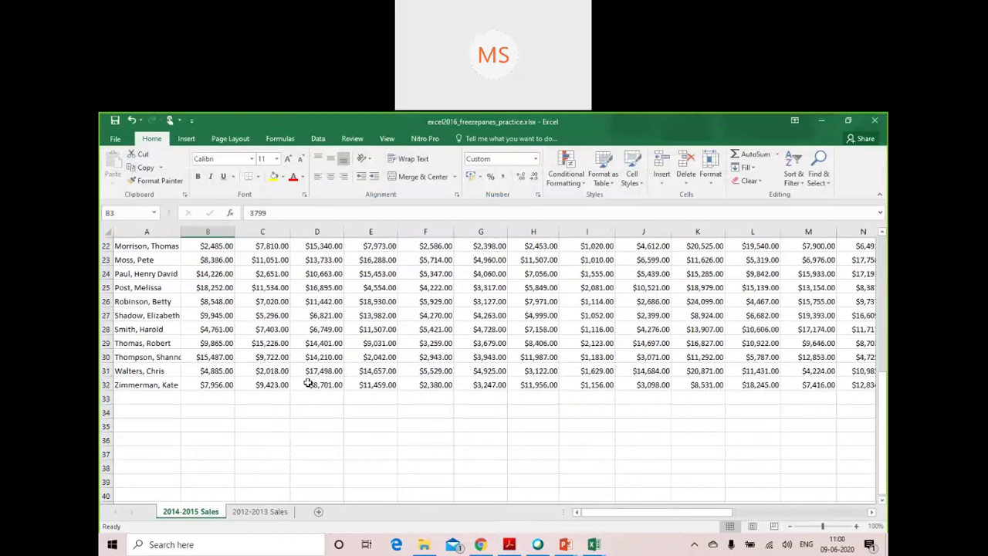
pyautogui.scroll(-5, 276, 375)
pyautogui.scroll(13, 306, 379)
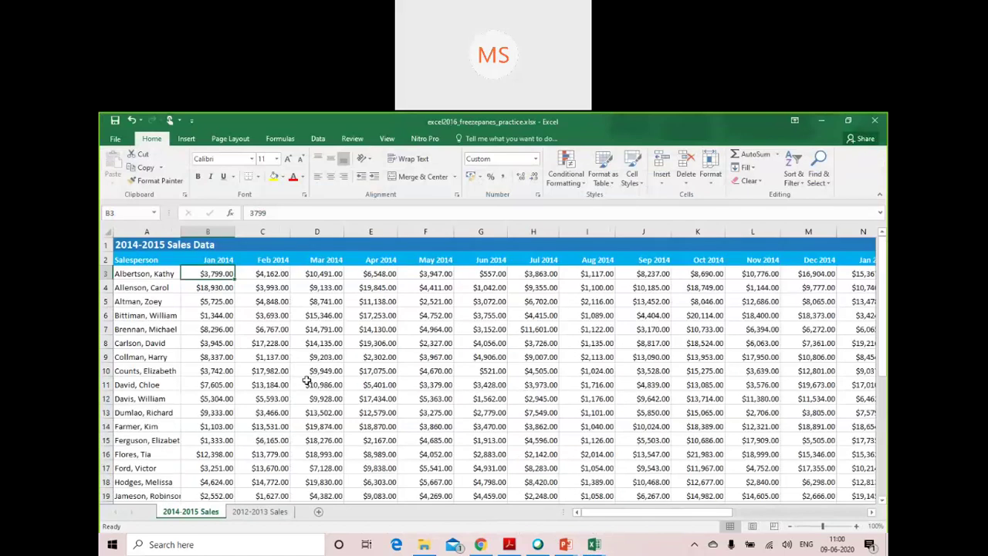
pyautogui.scroll(-3, 306, 380)
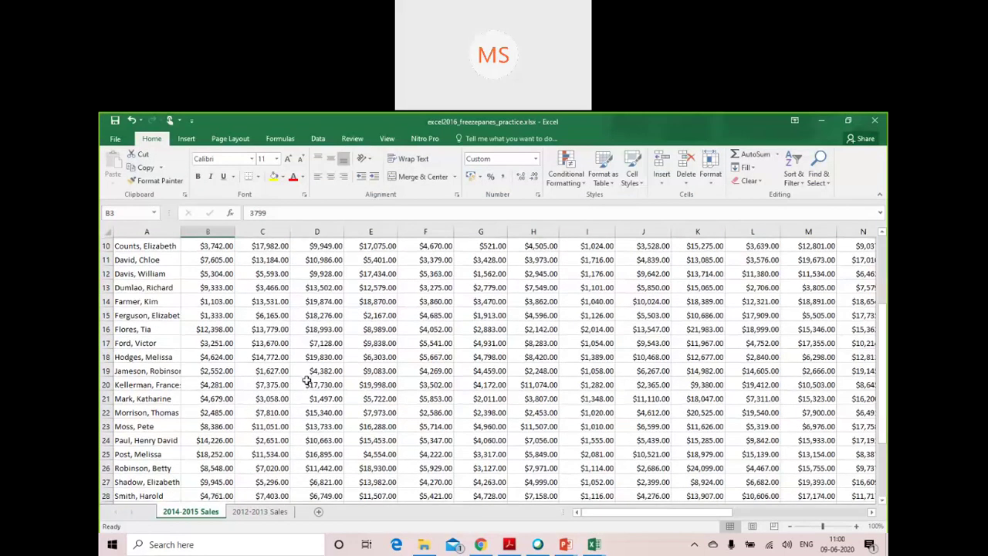
pyautogui.scroll(-2, 306, 378)
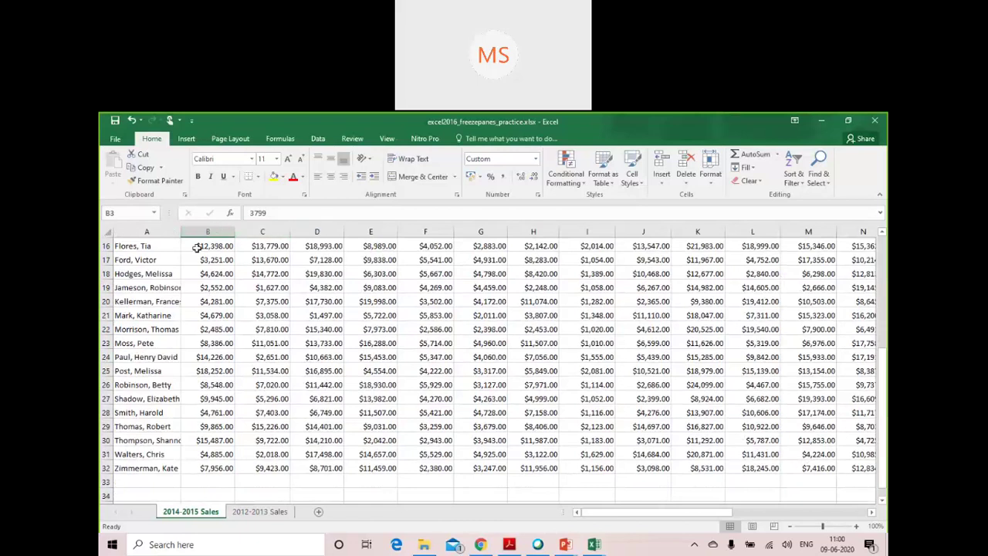
pyautogui.click(269, 225)
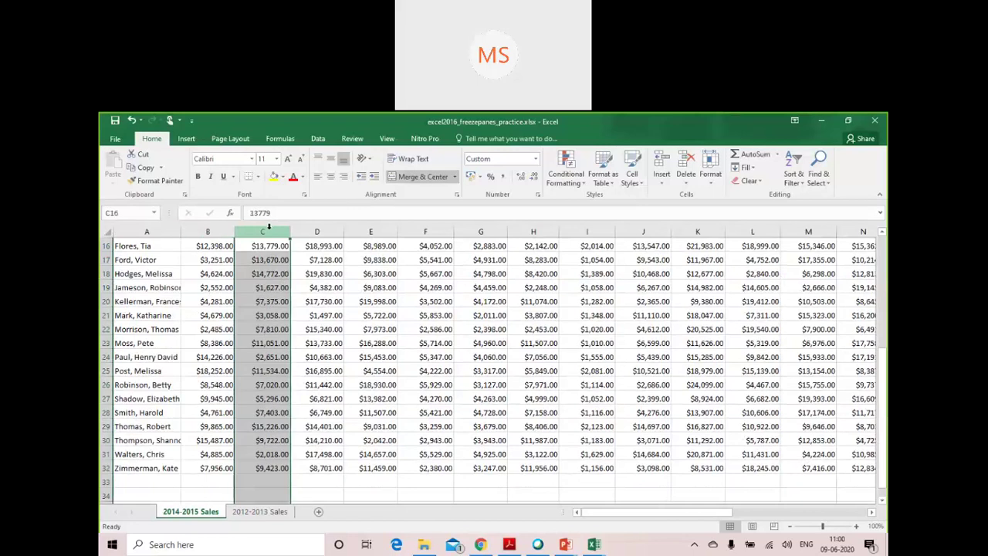
pyautogui.click(324, 231)
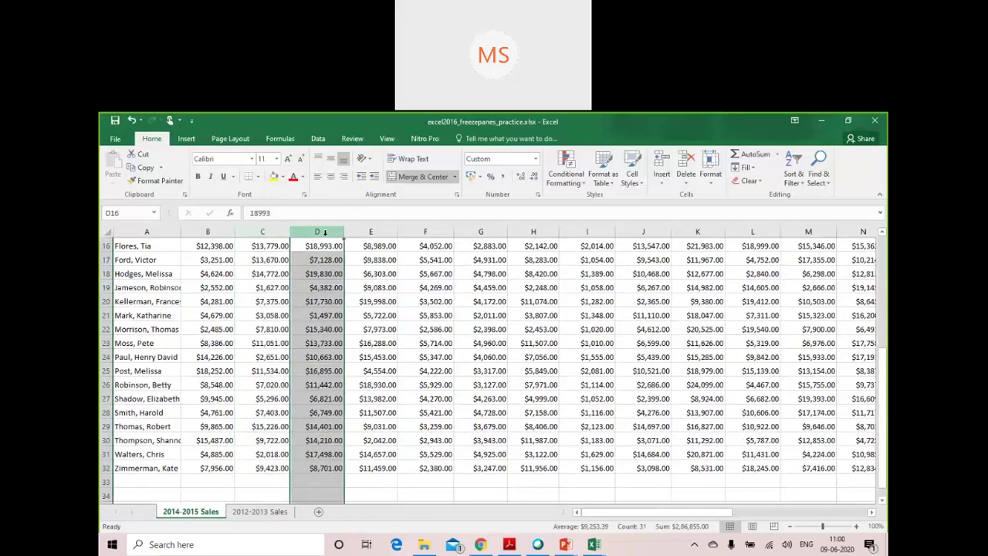
pyautogui.click(384, 232)
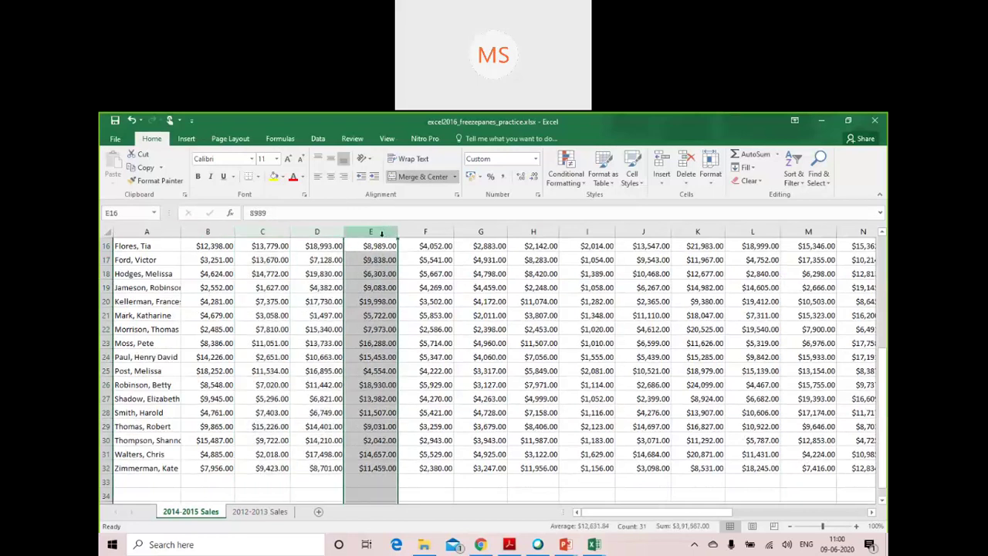
# Step: Examine the 2014-2015 Sales sheet from its header rows across the monthly columns to Jun 2015 and back to the Salesperson column
pyautogui.scroll(2, 303, 325)
pyautogui.scroll(3, 303, 325)
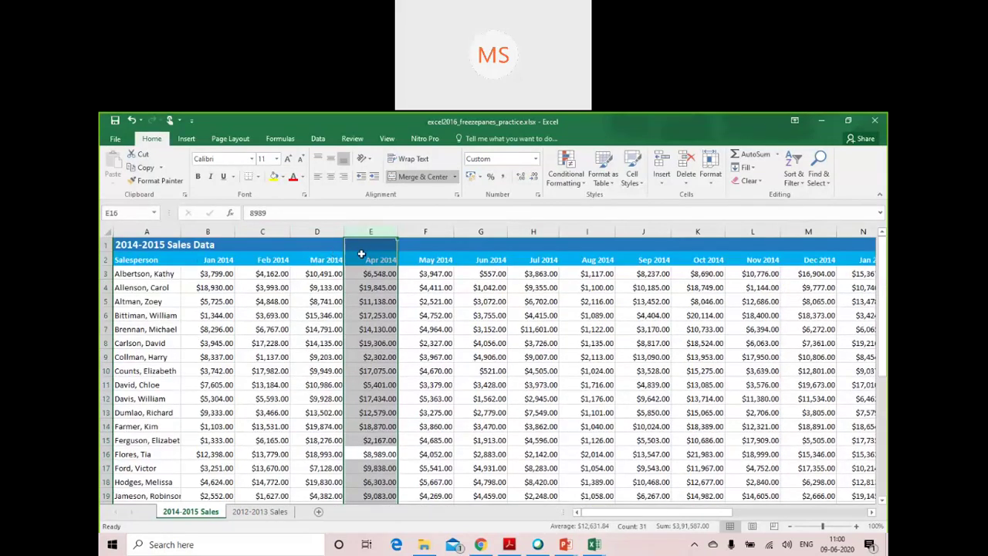
pyautogui.click(261, 342)
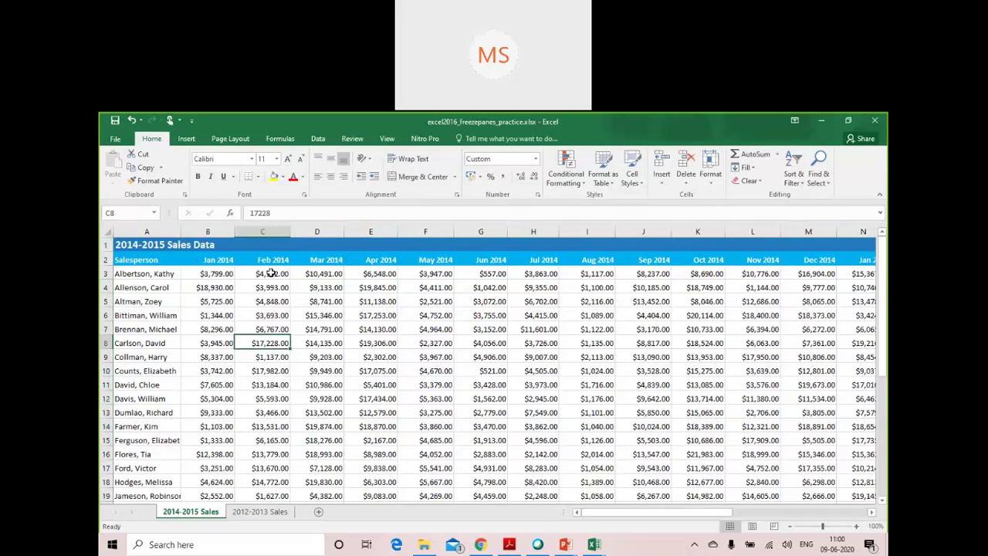
pyautogui.click(213, 425)
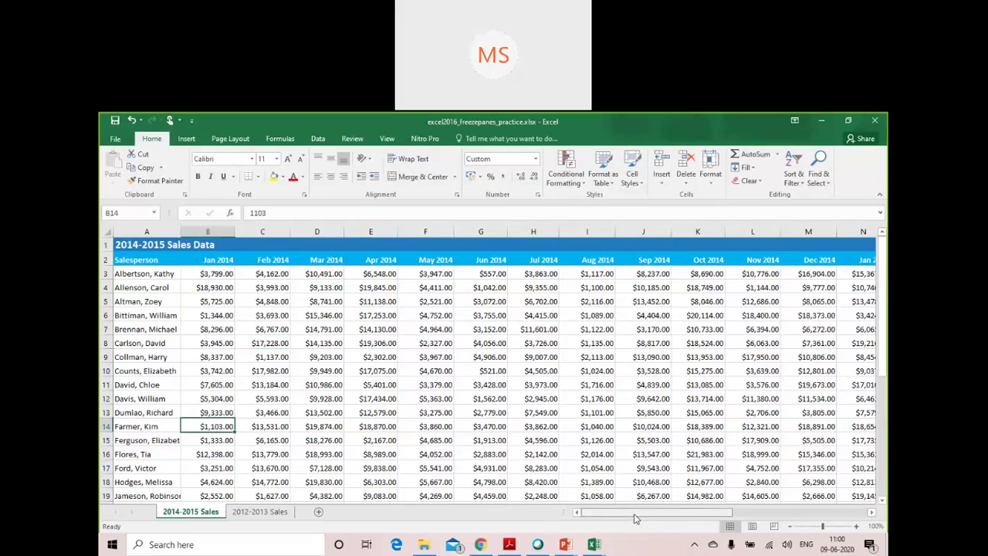
pyautogui.moveTo(635, 515); pyautogui.dragTo(653, 514)
pyautogui.moveTo(653, 514); pyautogui.dragTo(693, 520)
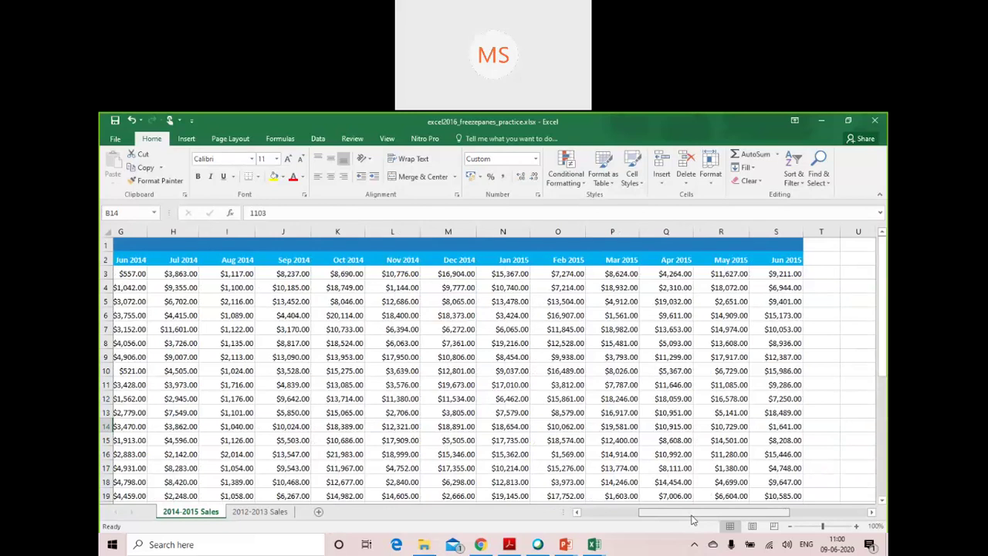
pyautogui.moveTo(692, 520); pyautogui.dragTo(668, 515)
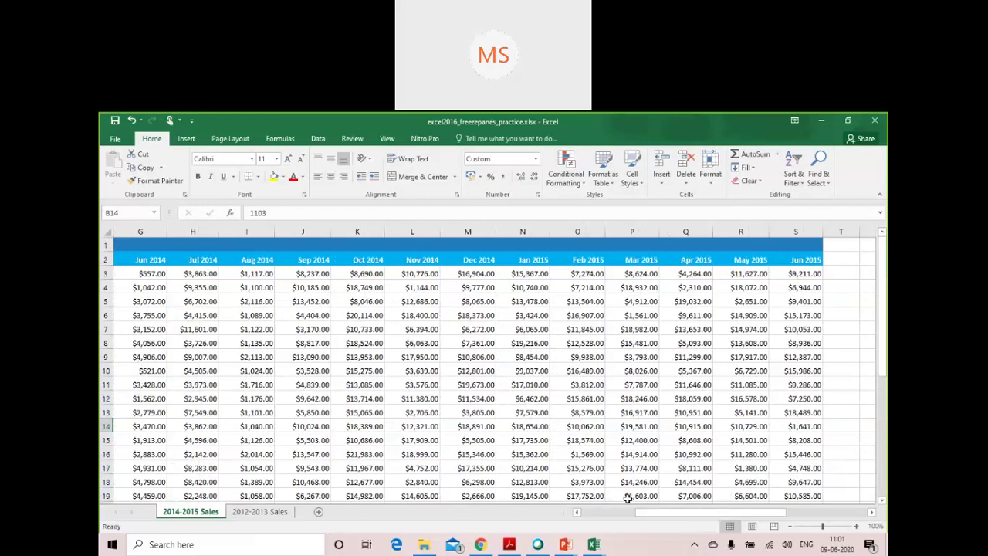
pyautogui.moveTo(636, 511); pyautogui.dragTo(592, 517)
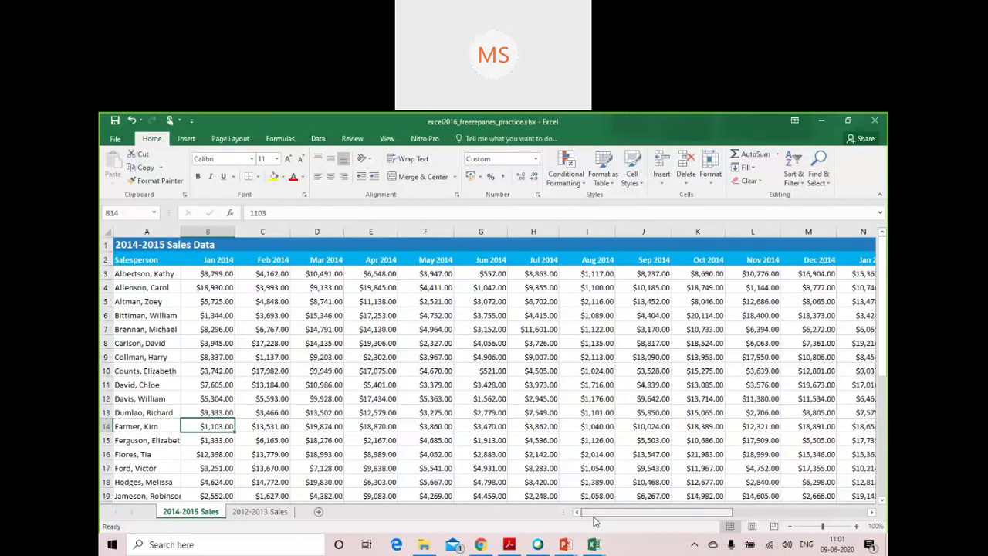
# Step: Compare the rightmost monthly sales columns while the salesperson names are out of view, then return and select column A
pyautogui.moveTo(590, 516); pyautogui.dragTo(688, 513)
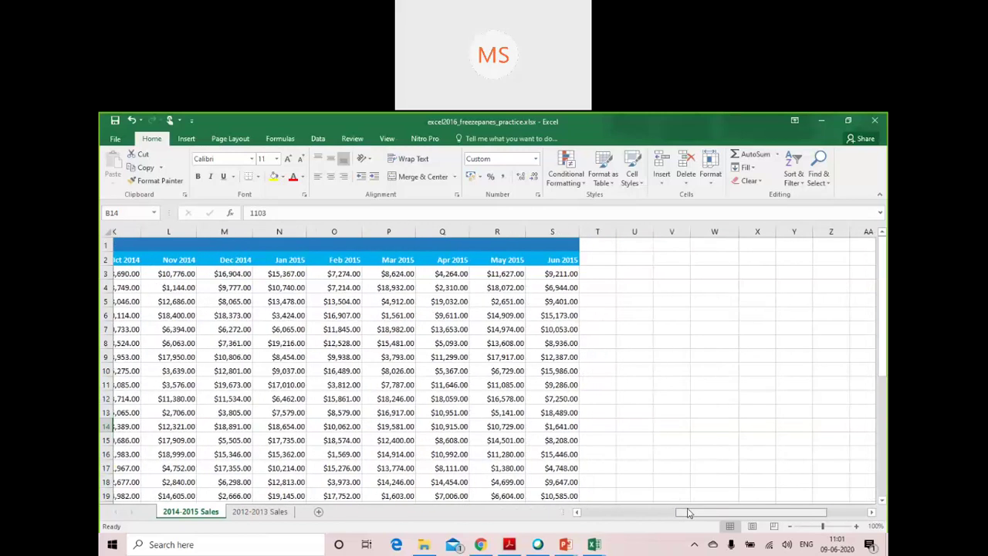
pyautogui.moveTo(688, 513); pyautogui.dragTo(674, 515)
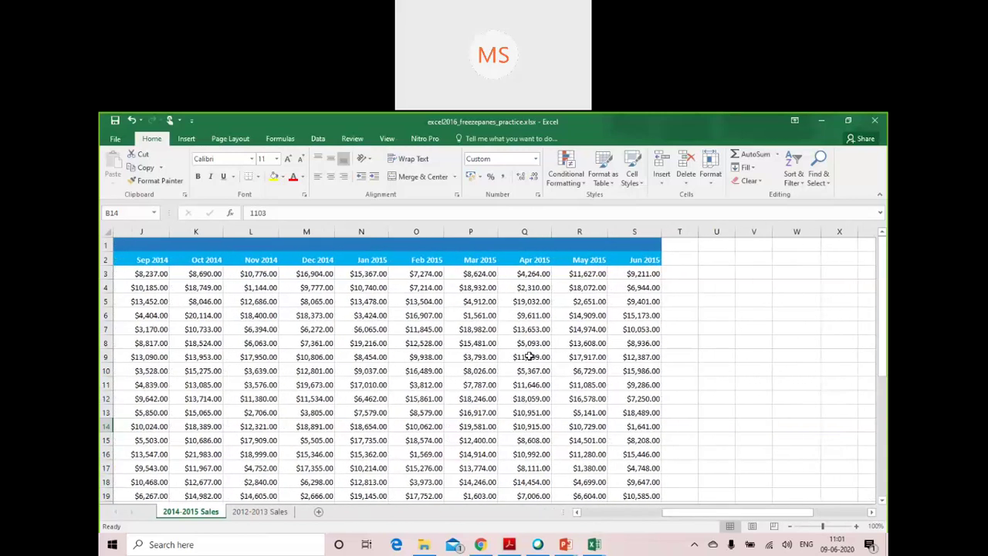
pyautogui.click(494, 342)
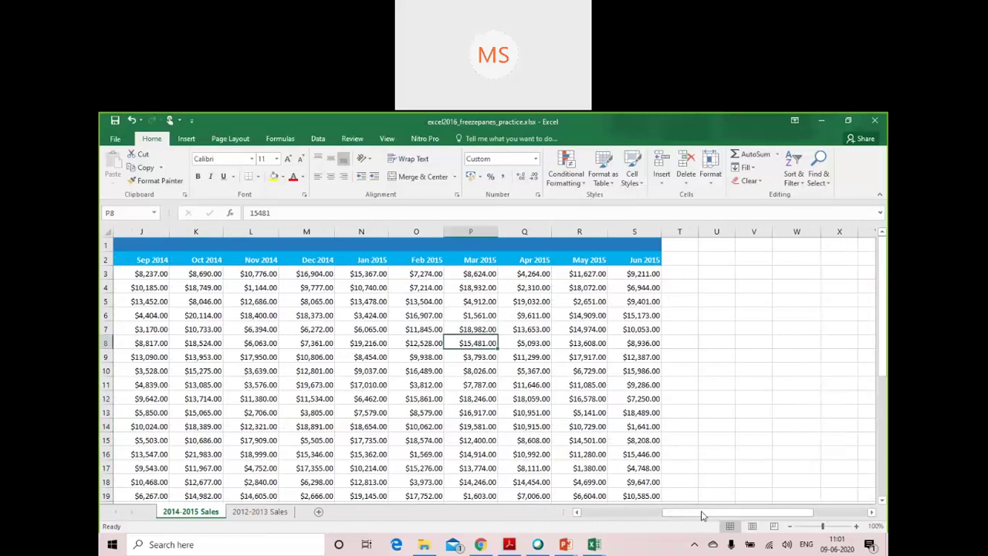
pyautogui.moveTo(704, 513)
pyautogui.mouseDown()
pyautogui.moveTo(602, 530)
pyautogui.moveTo(694, 520)
pyautogui.mouseUp()
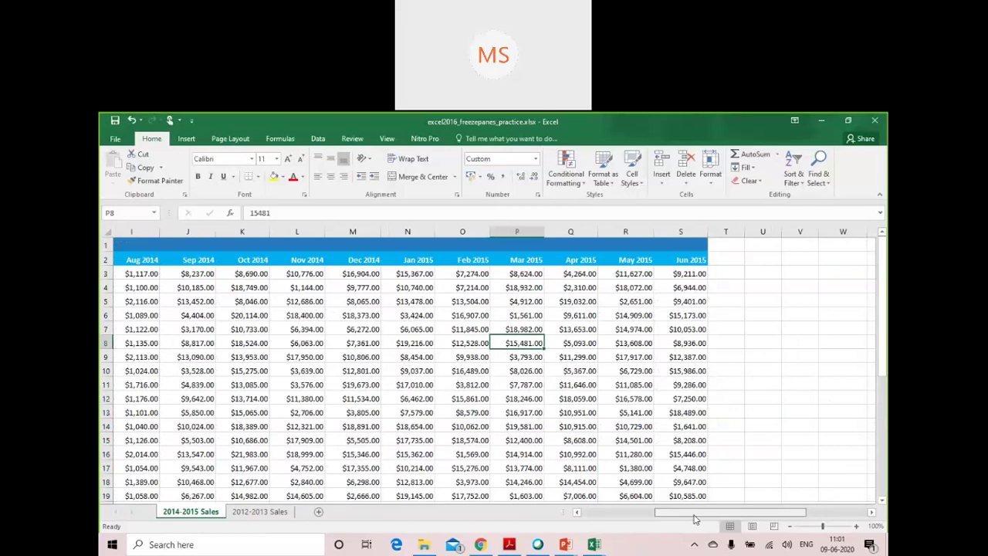
pyautogui.moveTo(694, 519); pyautogui.dragTo(693, 519)
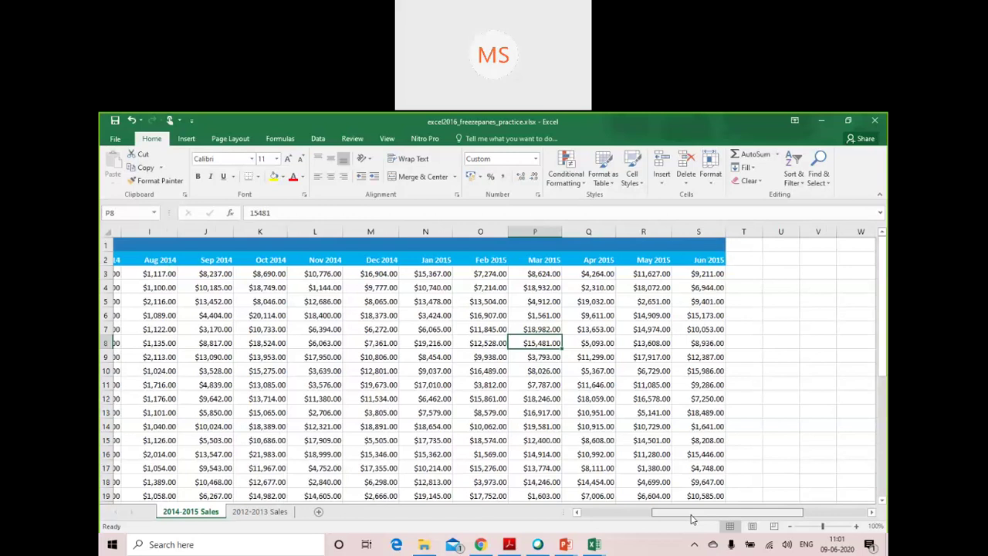
pyautogui.moveTo(692, 520); pyautogui.dragTo(501, 512)
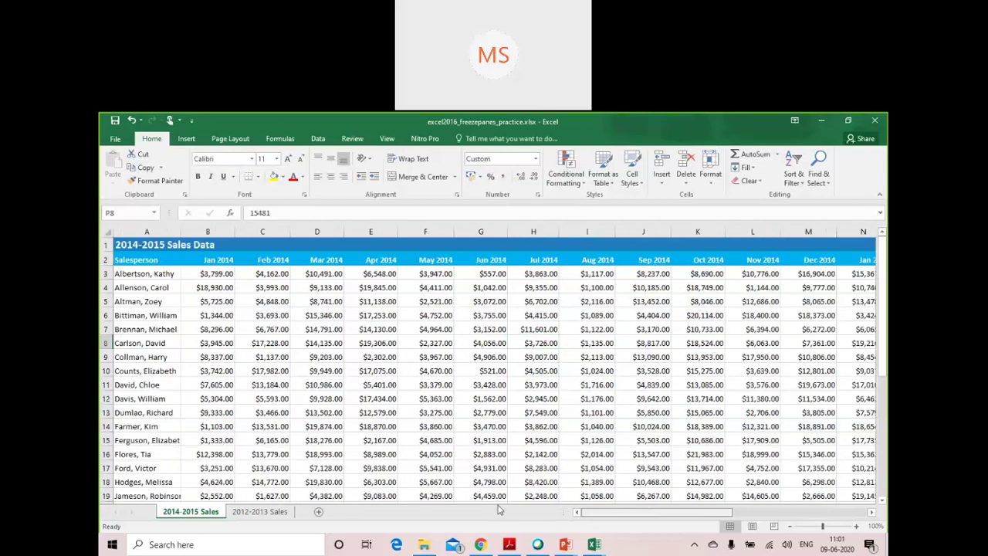
pyautogui.click(148, 231)
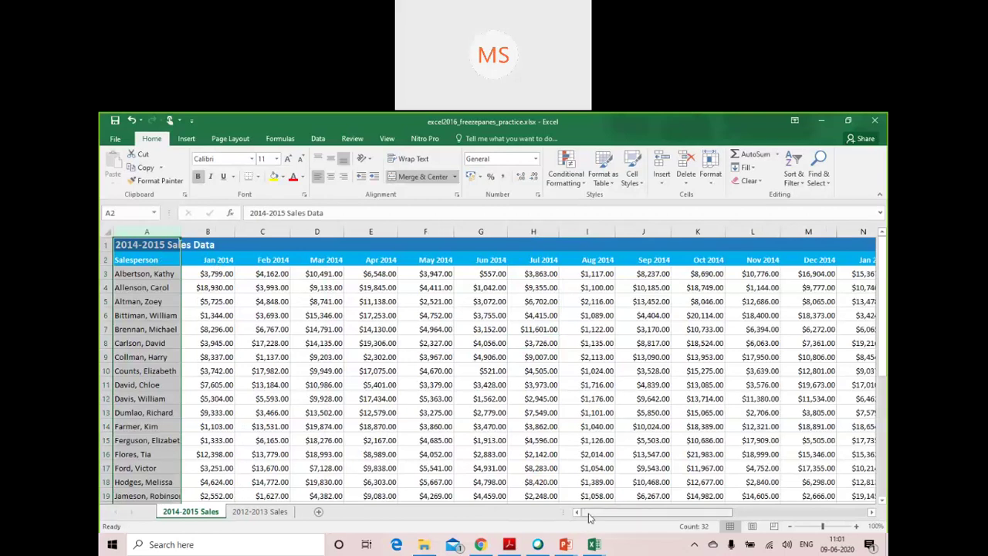
pyautogui.moveTo(588, 517); pyautogui.dragTo(565, 536)
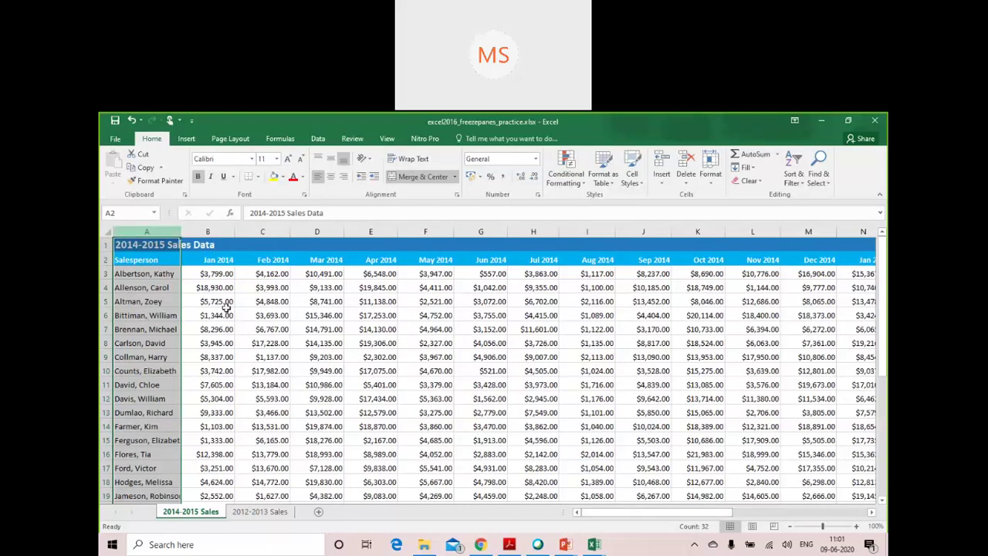
# Step: Freeze the top row of the 2014-2015 Sales sheet
pyautogui.click(257, 345)
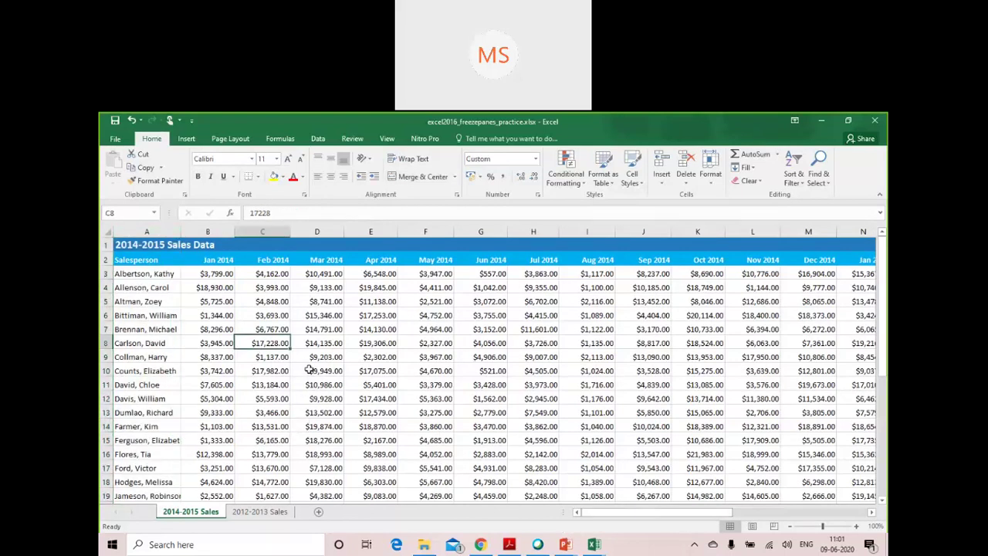
pyautogui.click(389, 140)
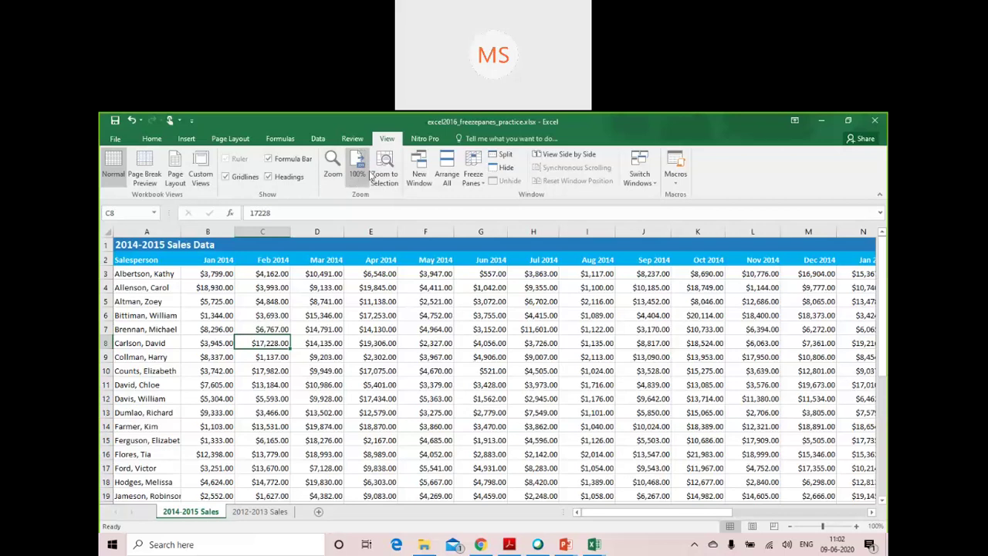
pyautogui.click(484, 185)
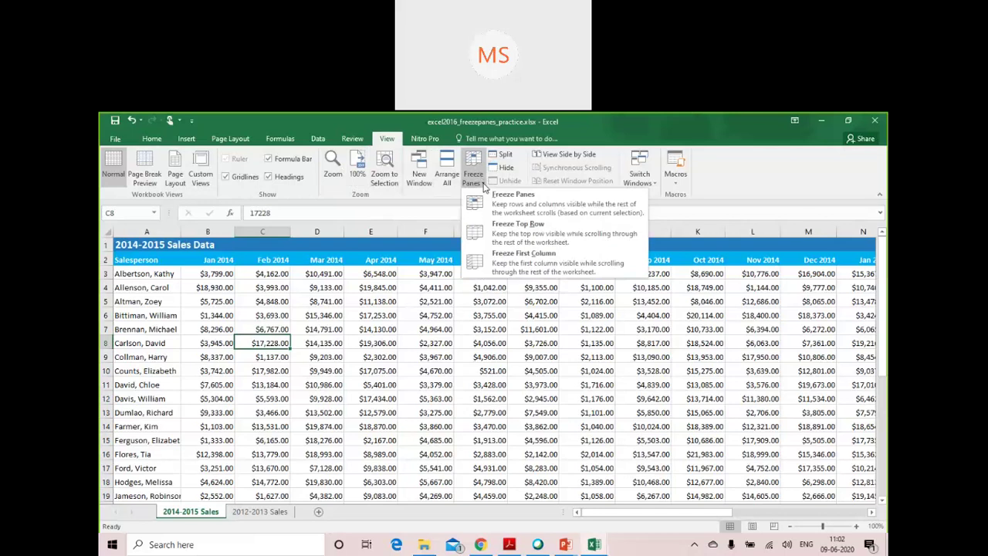
pyautogui.click(528, 238)
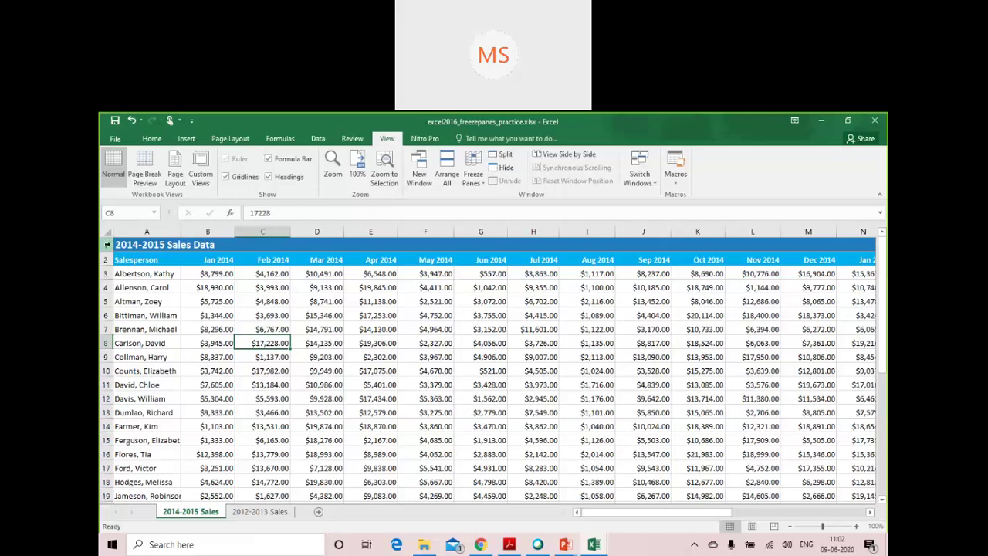
# Step: Check the frozen title row by viewing the sheet down to its last salesperson rows and back up
pyautogui.scroll(-4, 187, 363)
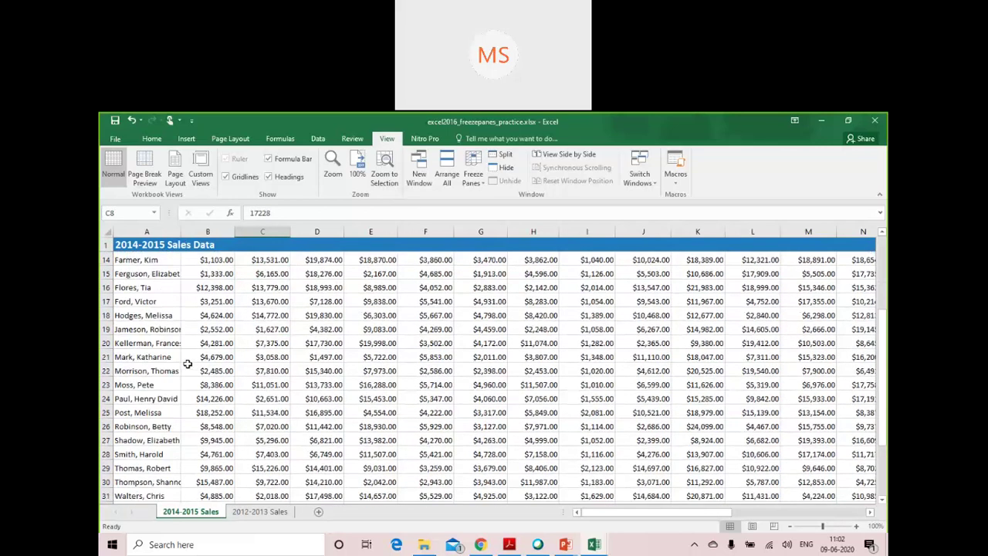
pyautogui.scroll(-3, 186, 363)
pyautogui.scroll(7, 187, 363)
pyautogui.scroll(-7, 187, 364)
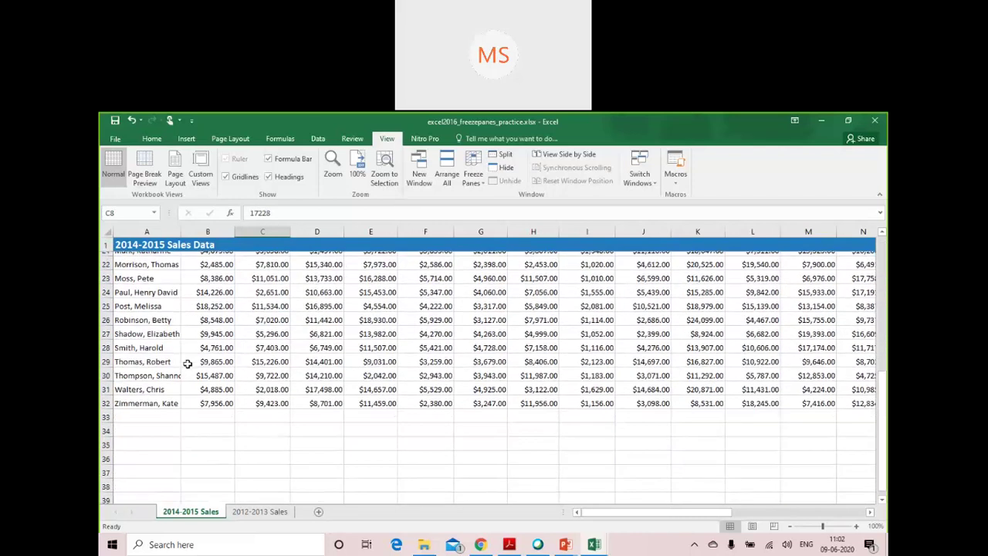
pyautogui.scroll(-1, 187, 364)
pyautogui.scroll(8, 187, 363)
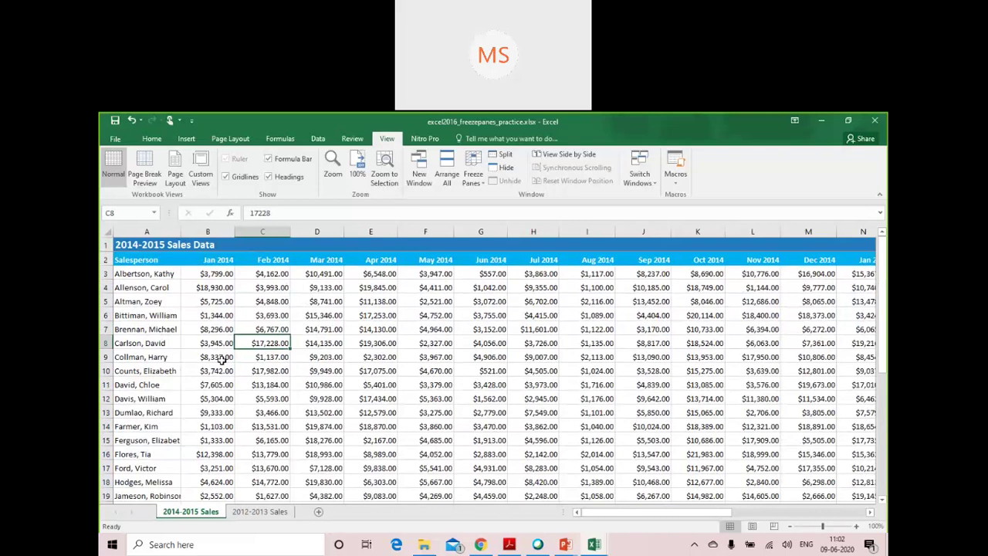
pyautogui.scroll(-10, 221, 360)
pyautogui.scroll(10, 221, 360)
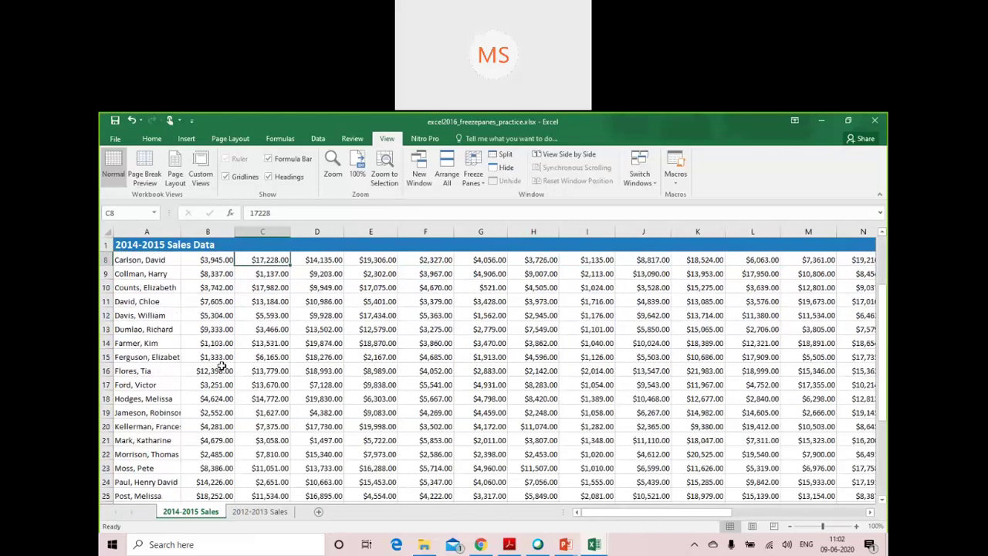
# Step: Select rows 1 and 2 and unfreeze the panes of the 2014-2015 Sales sheet
pyautogui.click(107, 244)
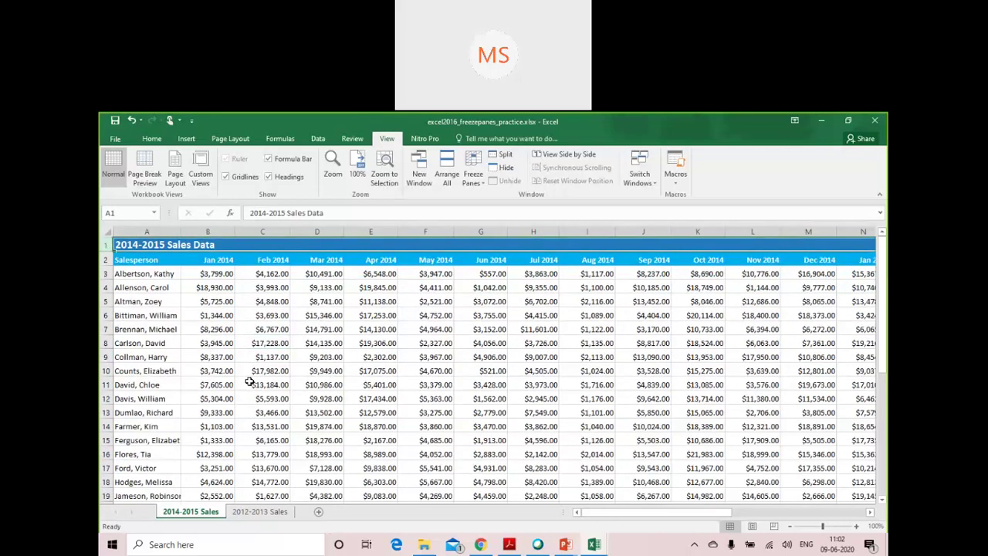
pyautogui.moveTo(107, 245); pyautogui.dragTo(102, 262)
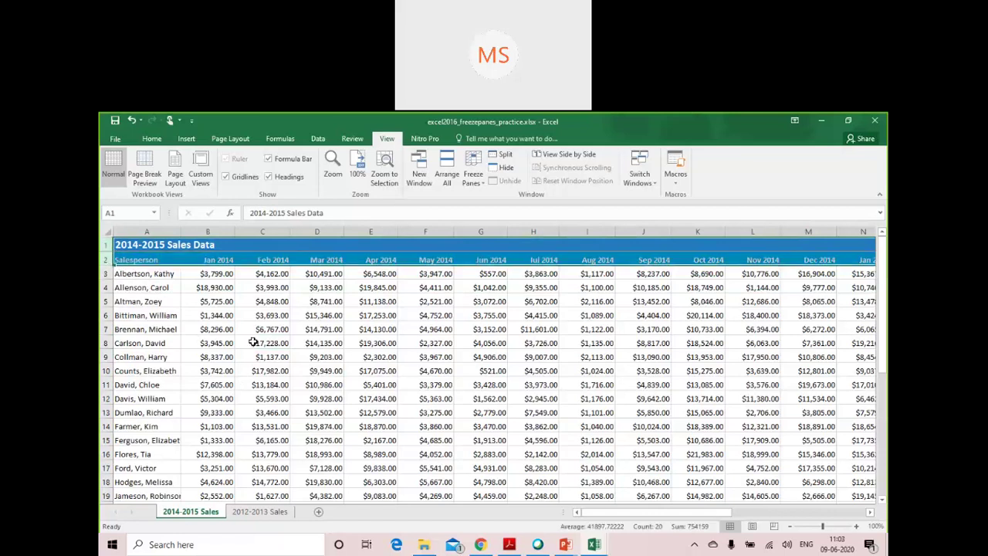
pyautogui.click(482, 184)
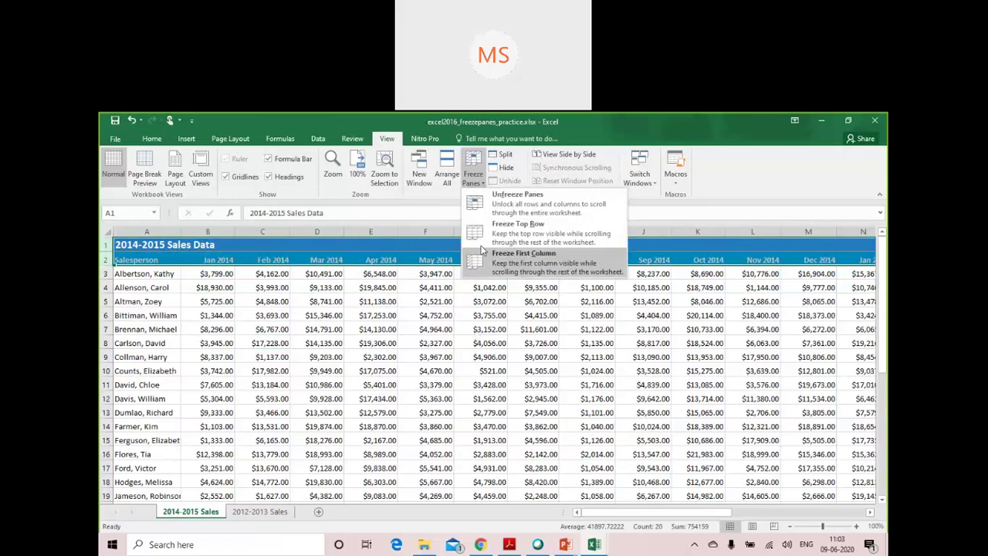
pyautogui.click(494, 202)
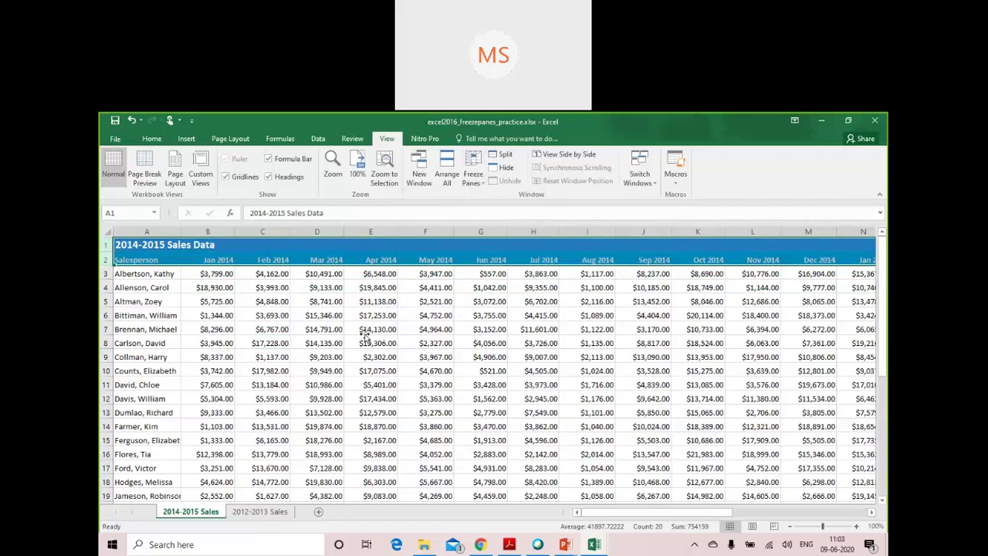
pyautogui.click(365, 332)
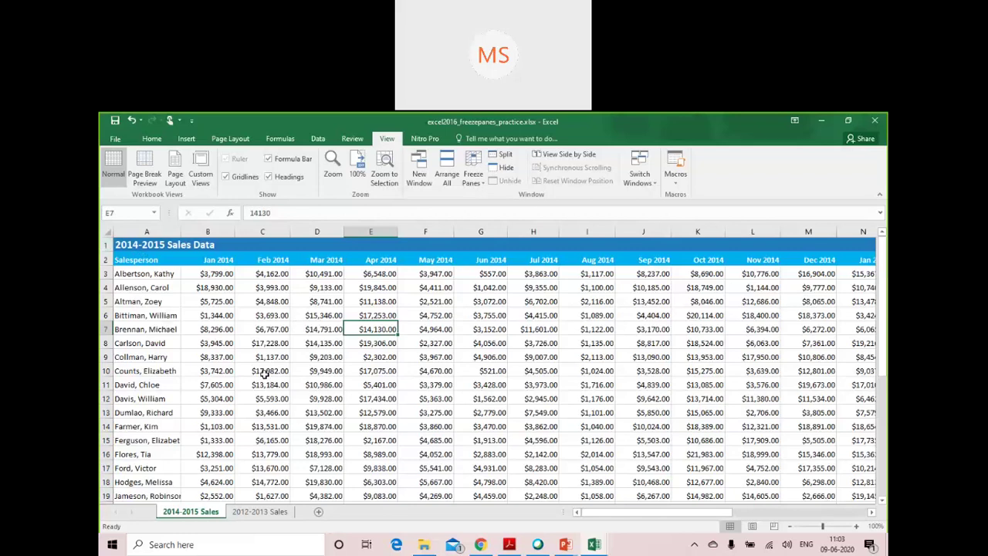
# Step: Freeze the first column and check the salesperson names against the Apr 2015 to Jun 2015 columns
pyautogui.click(426, 369)
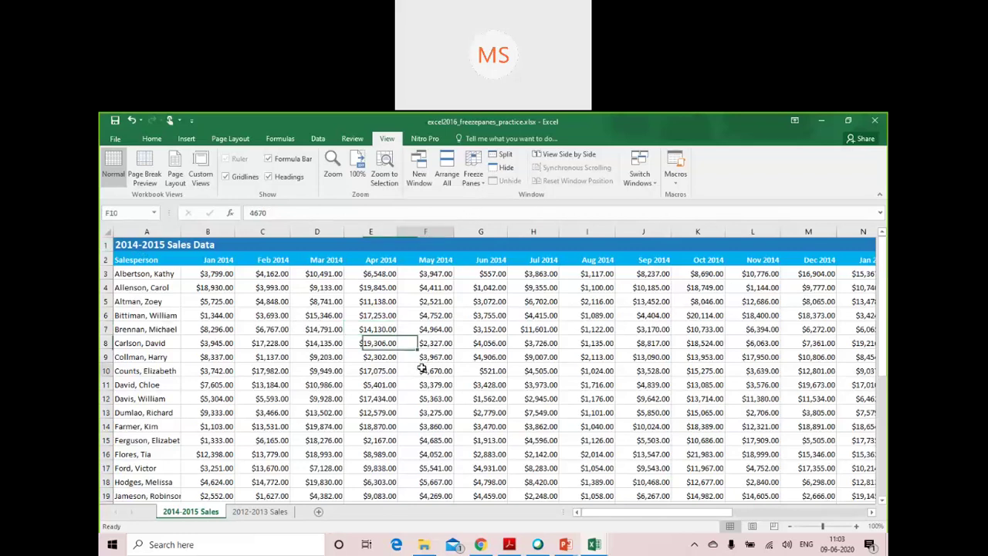
pyautogui.click(473, 168)
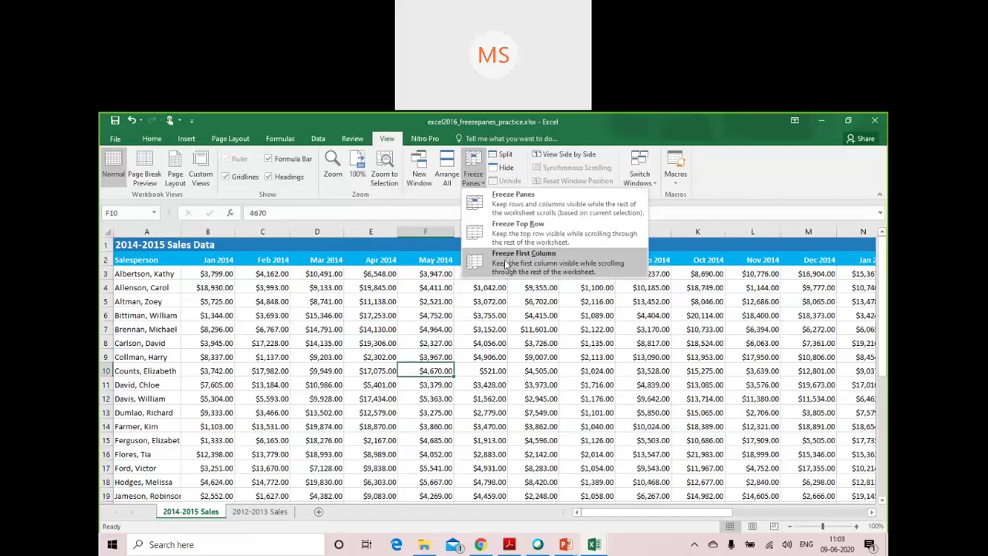
pyautogui.click(507, 262)
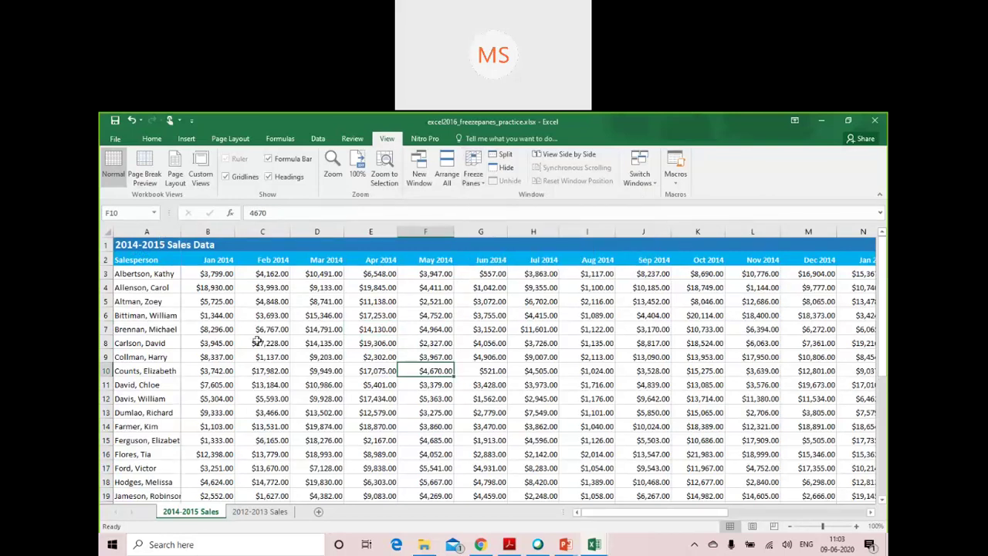
pyautogui.moveTo(611, 516); pyautogui.dragTo(756, 509)
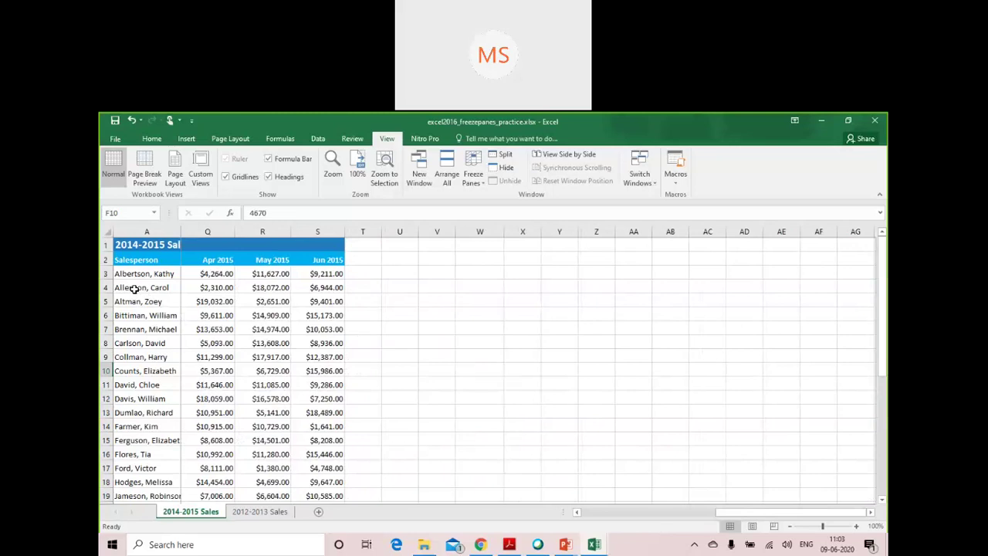
pyautogui.click(216, 287)
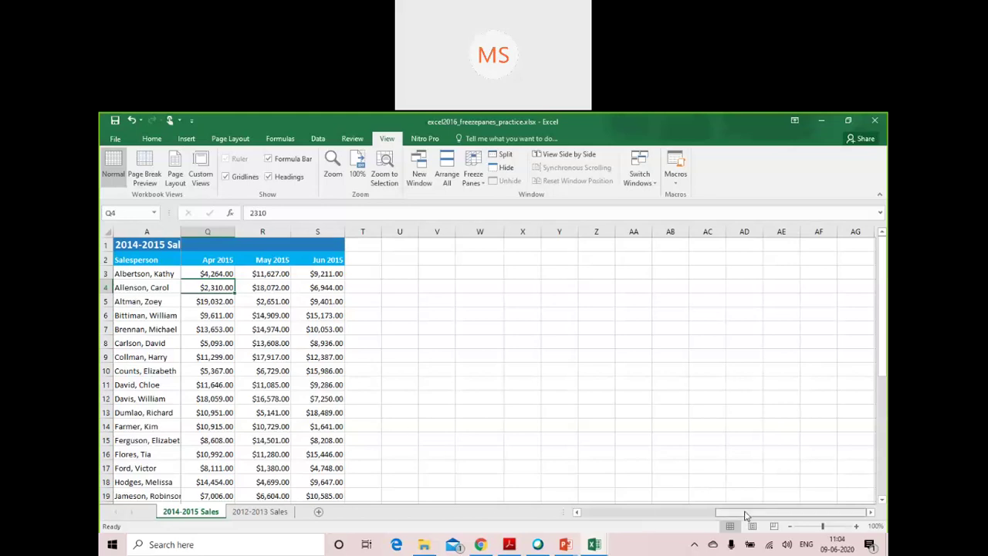
pyautogui.moveTo(745, 516); pyautogui.dragTo(538, 539)
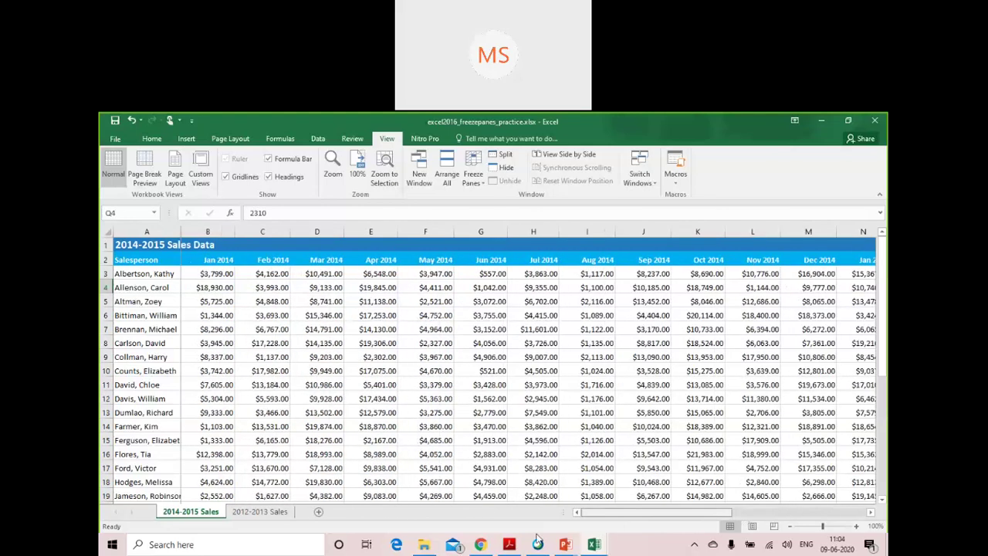
pyautogui.moveTo(538, 539)
pyautogui.mouseDown()
pyautogui.moveTo(702, 509)
pyautogui.moveTo(523, 529)
pyautogui.mouseUp()
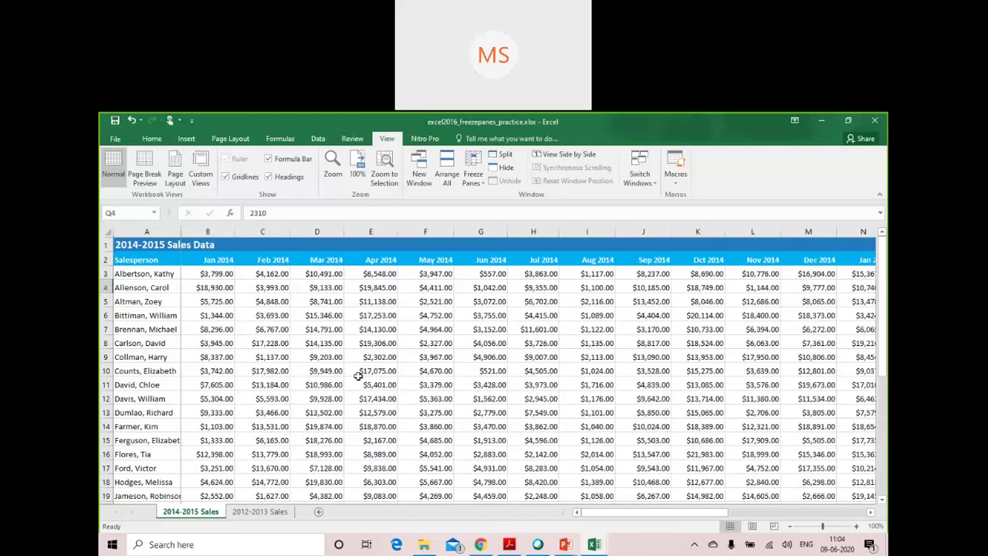
# Step: Unfreeze the first column of the 2014-2015 Sales sheet and check that the sheet moves freely sideways
pyautogui.click(486, 189)
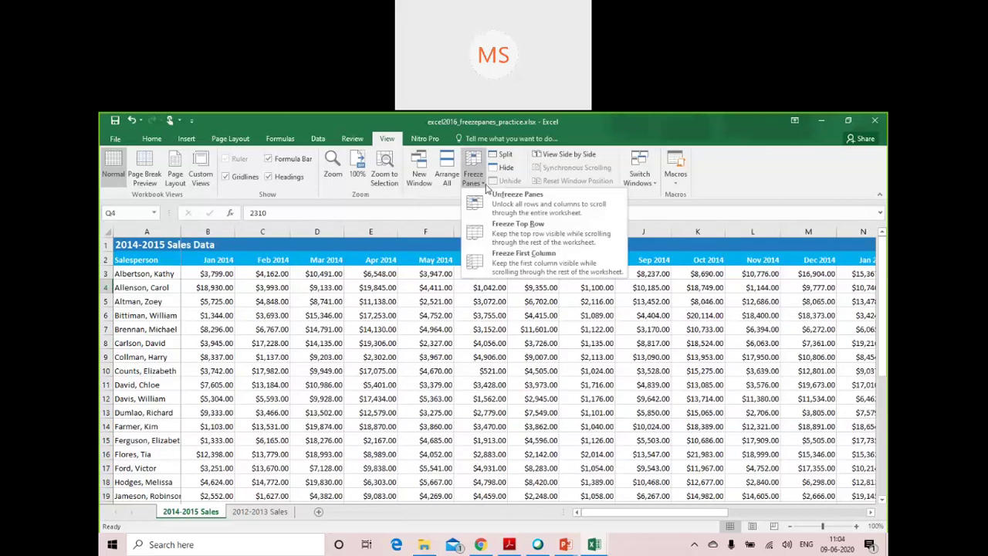
pyautogui.click(494, 202)
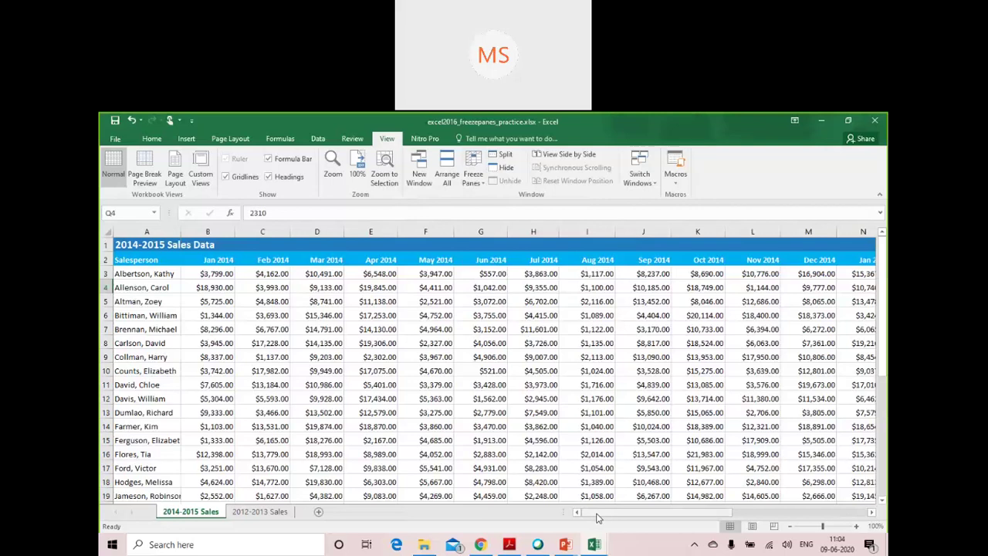
pyautogui.moveTo(628, 513)
pyautogui.mouseDown()
pyautogui.moveTo(715, 515)
pyautogui.moveTo(612, 509)
pyautogui.mouseUp()
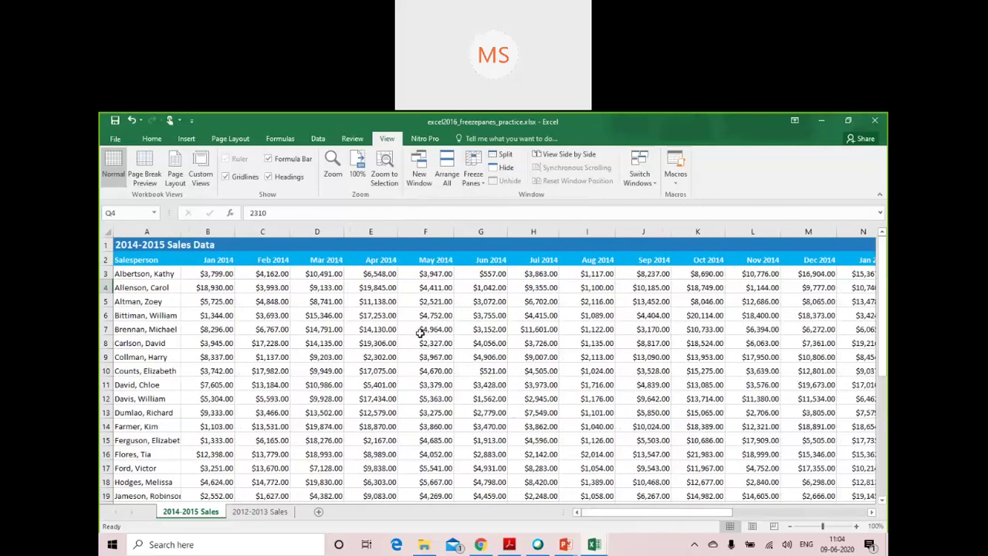
# Step: Freeze the panes based on the current selection, cell Q4, and check the result by viewing the sheet downwards and sideways
pyautogui.click(480, 182)
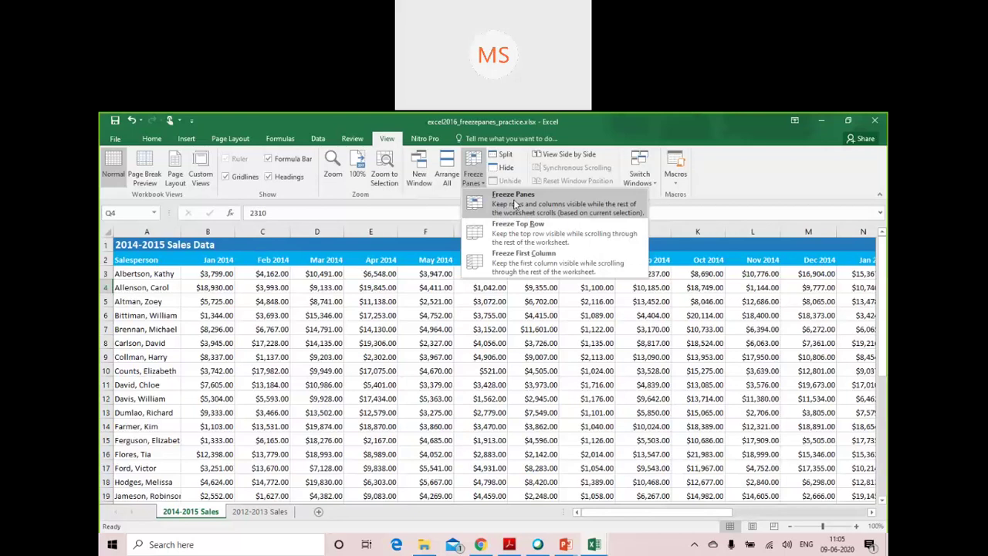
pyautogui.click(521, 207)
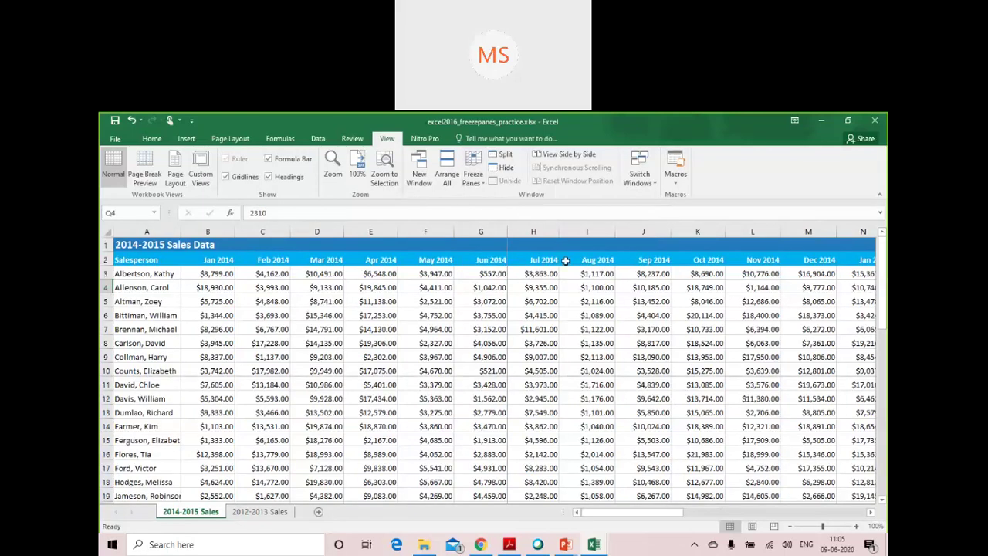
pyautogui.scroll(-3, 419, 402)
pyautogui.scroll(3, 420, 402)
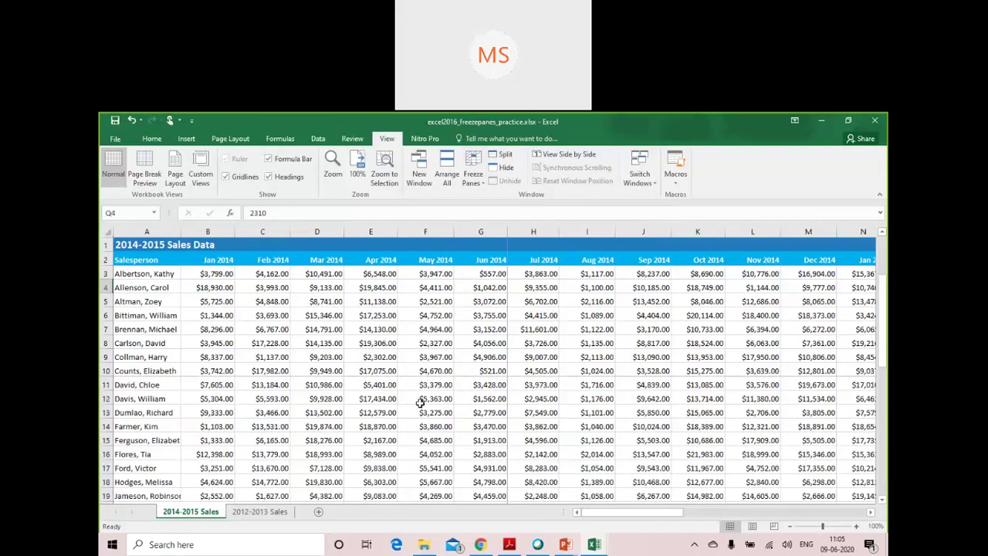
pyautogui.scroll(-5, 420, 402)
pyautogui.scroll(5, 420, 402)
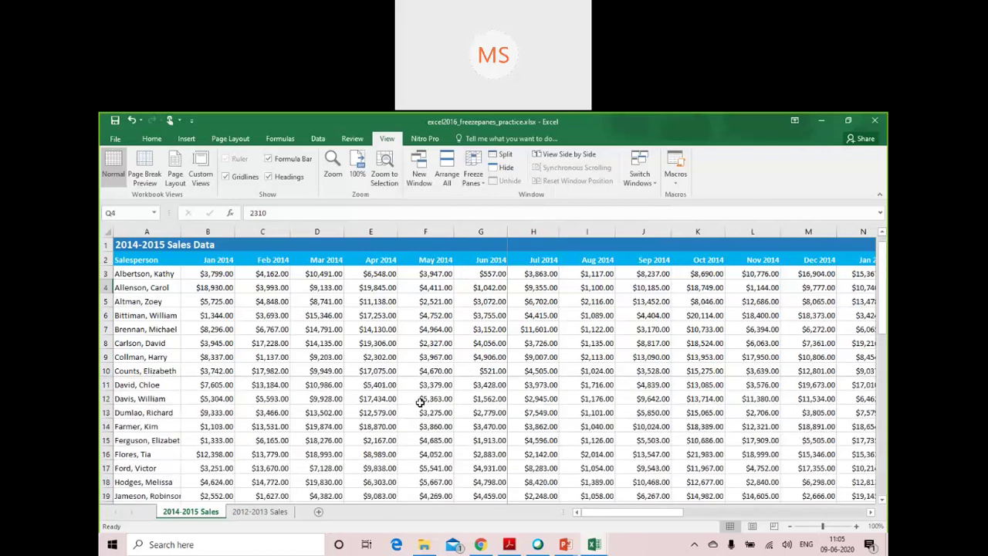
pyautogui.scroll(-5, 420, 402)
pyautogui.scroll(5, 419, 402)
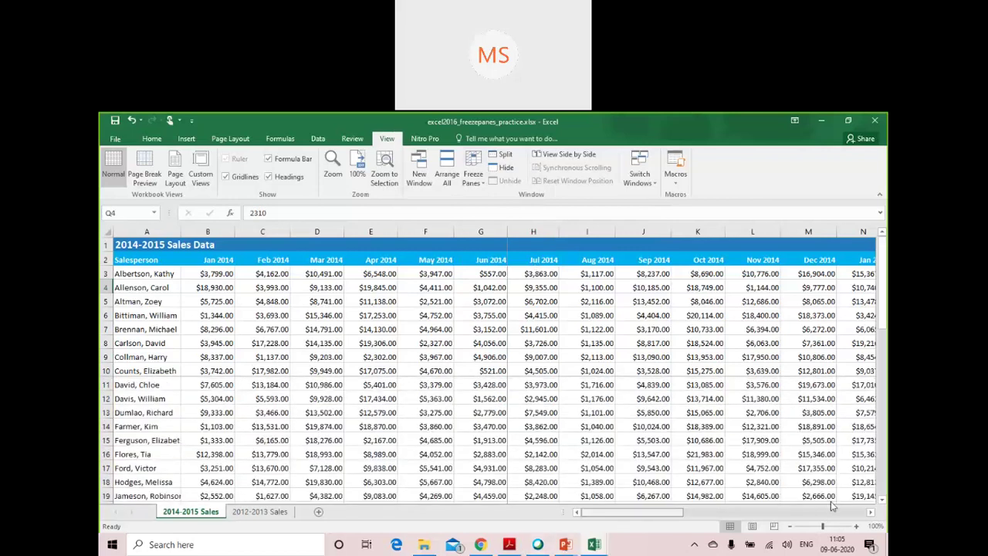
pyautogui.hscroll(5, 652, 347)
pyautogui.hscroll(-5, 652, 348)
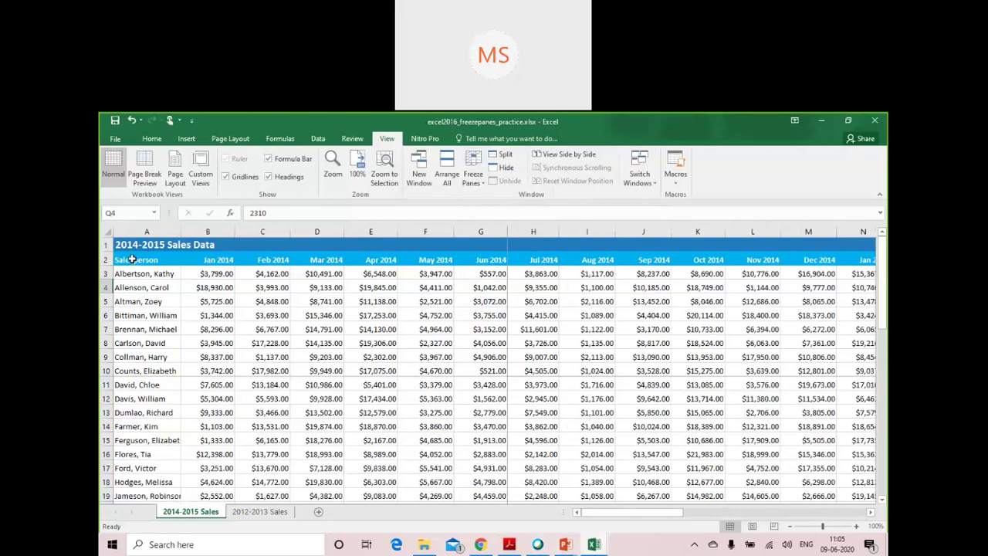
# Step: Point out the frozen block up to column G and row 10, and compare it with the last salesperson rows
pyautogui.moveTo(133, 246); pyautogui.dragTo(446, 363)
pyautogui.click(478, 426)
pyautogui.moveTo(486, 247); pyautogui.dragTo(476, 369)
pyautogui.click(476, 369)
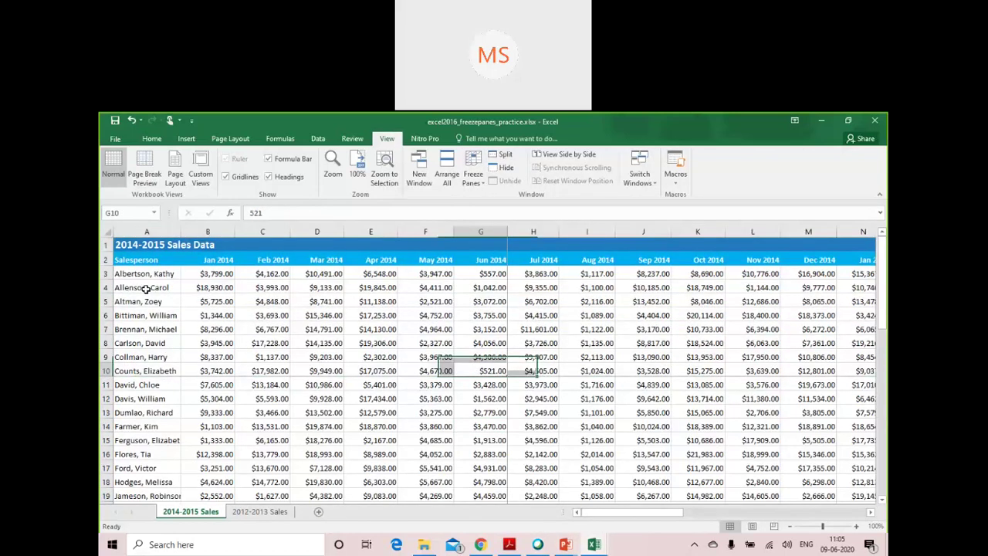
pyautogui.scroll(-10, 577, 451)
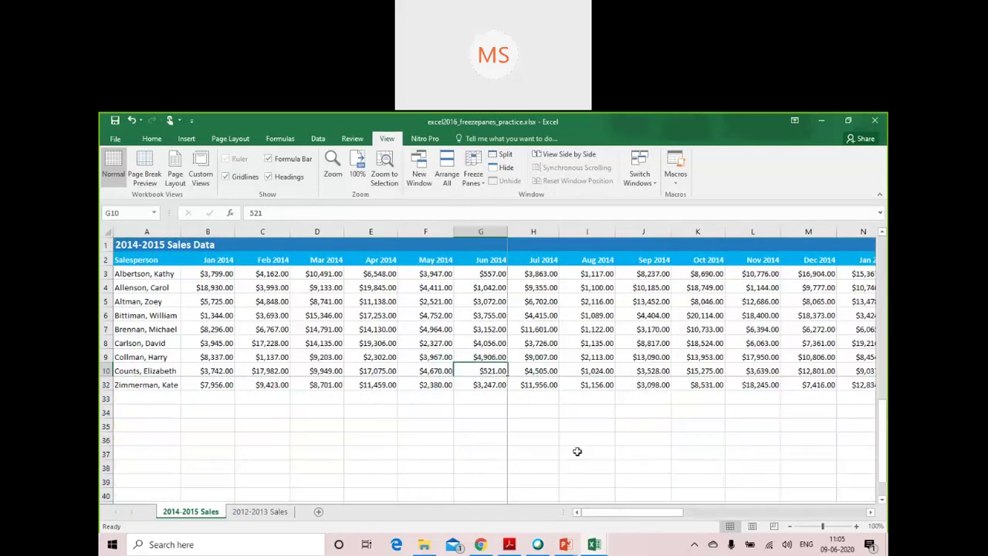
pyautogui.scroll(10, 578, 451)
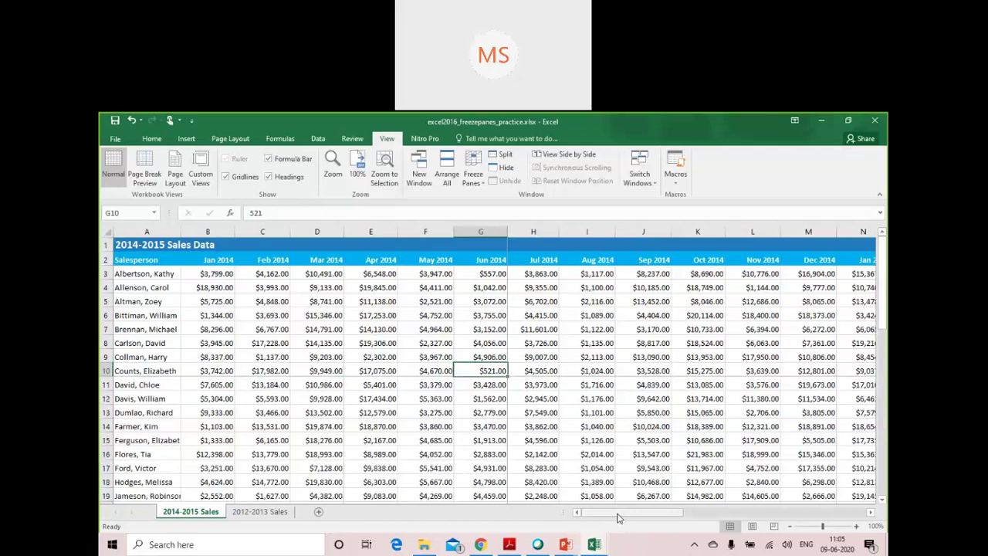
pyautogui.moveTo(617, 513); pyautogui.dragTo(524, 520)
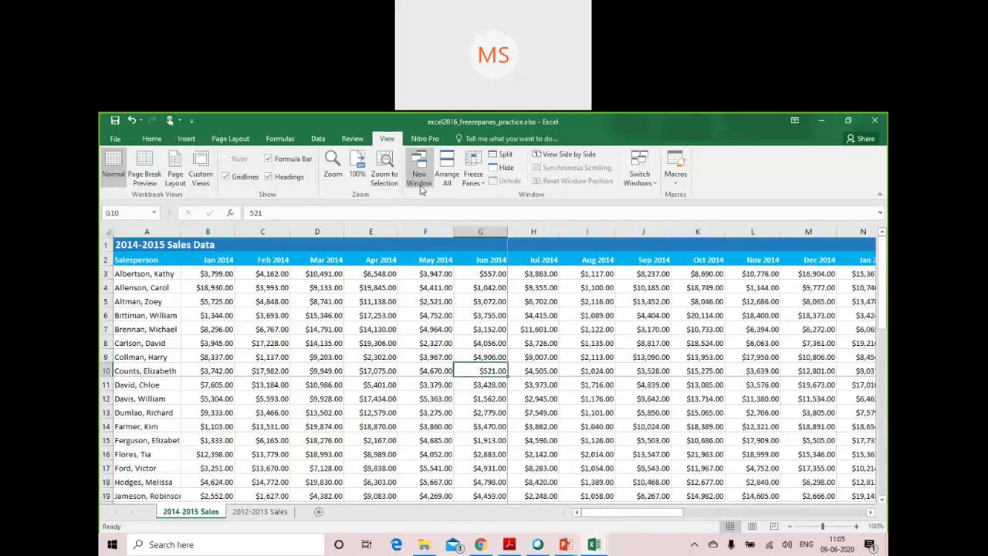
# Step: Unfreeze the block of rows and columns and select a salesperson cell in column A
pyautogui.click(474, 176)
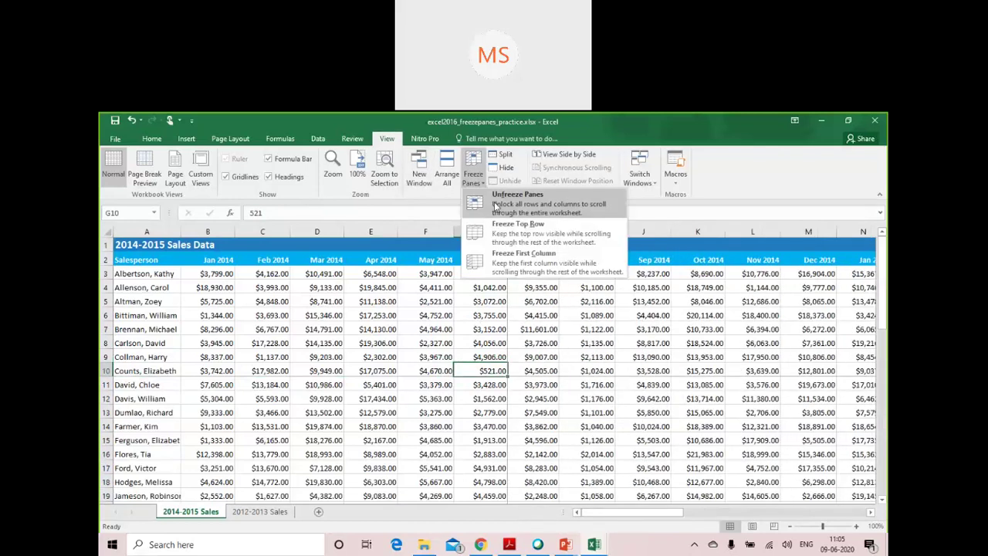
pyautogui.click(498, 208)
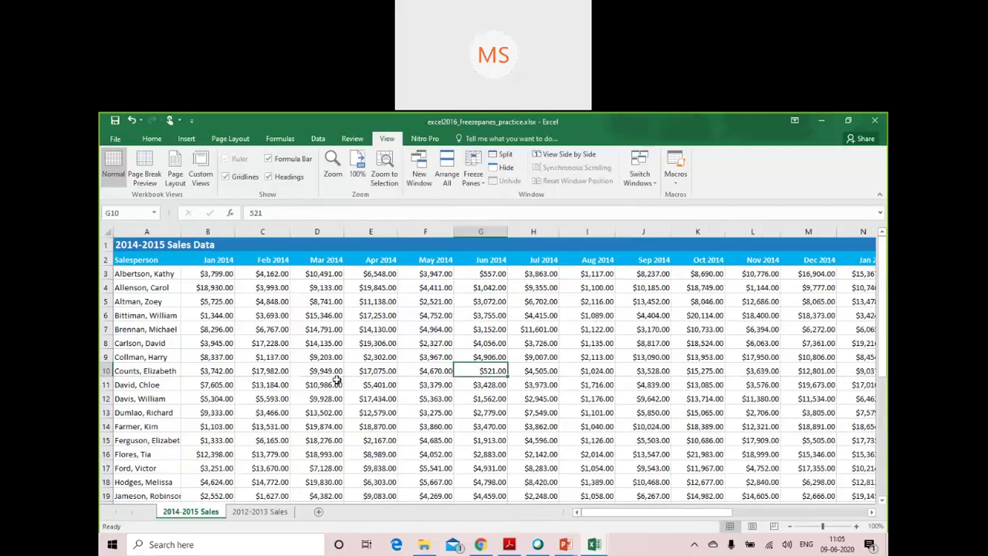
pyautogui.click(337, 377)
pyautogui.click(159, 353)
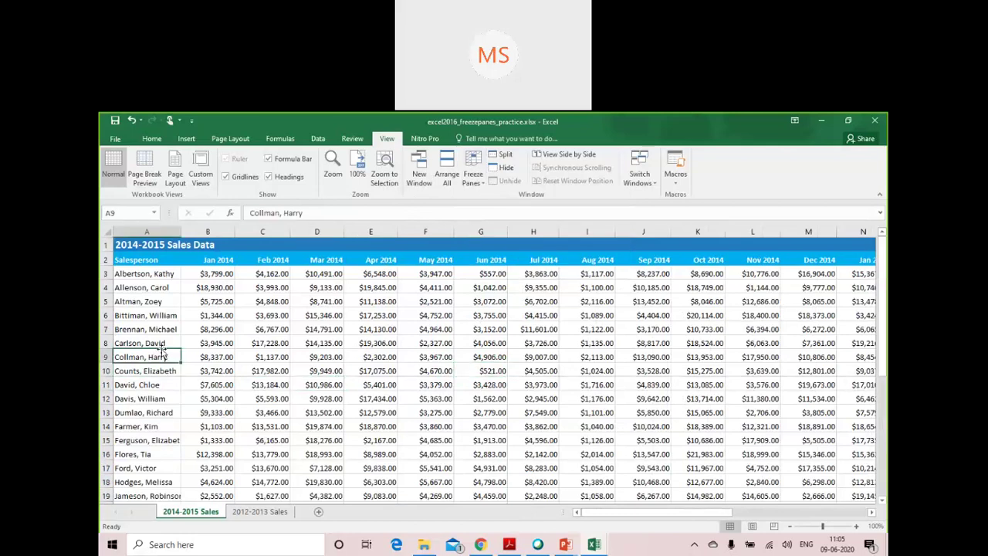
# Step: Select column A together with rows 1 and 2, and freeze the panes based on that selection
pyautogui.click(147, 231)
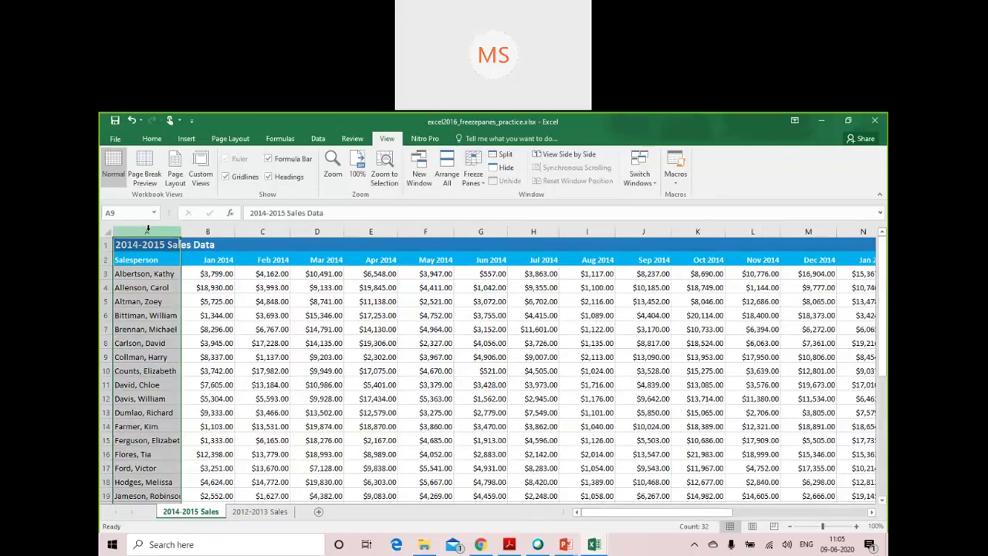
pyautogui.click(107, 244)
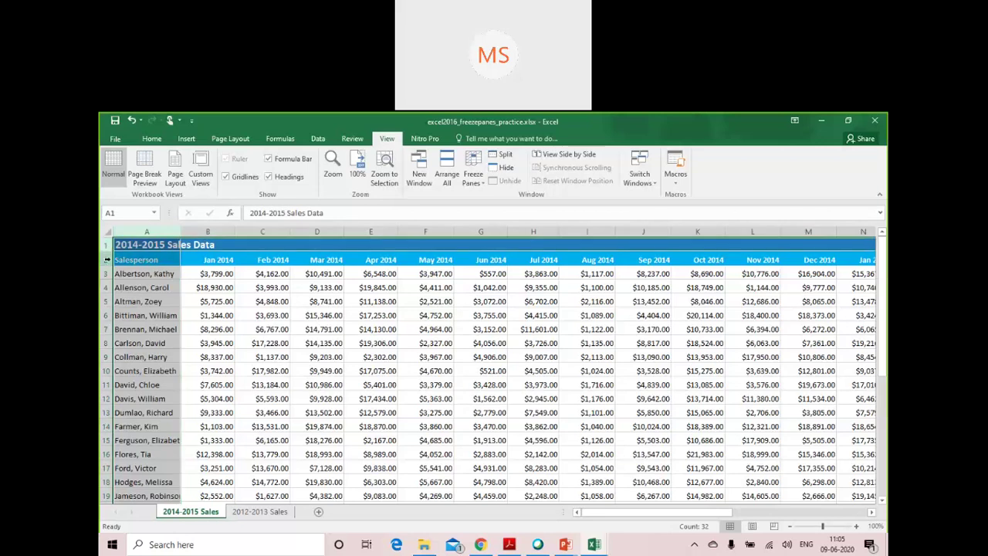
pyautogui.click(107, 259)
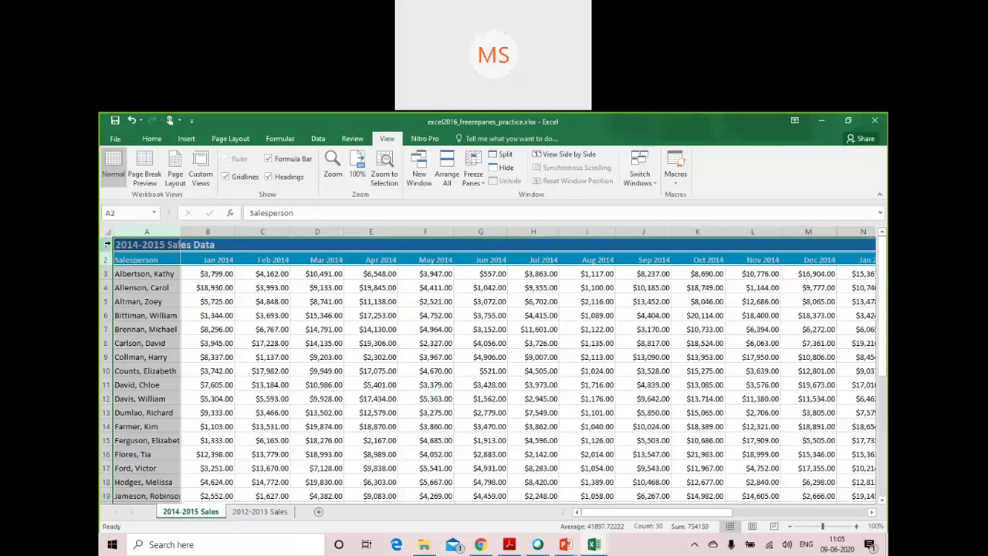
pyautogui.click(473, 175)
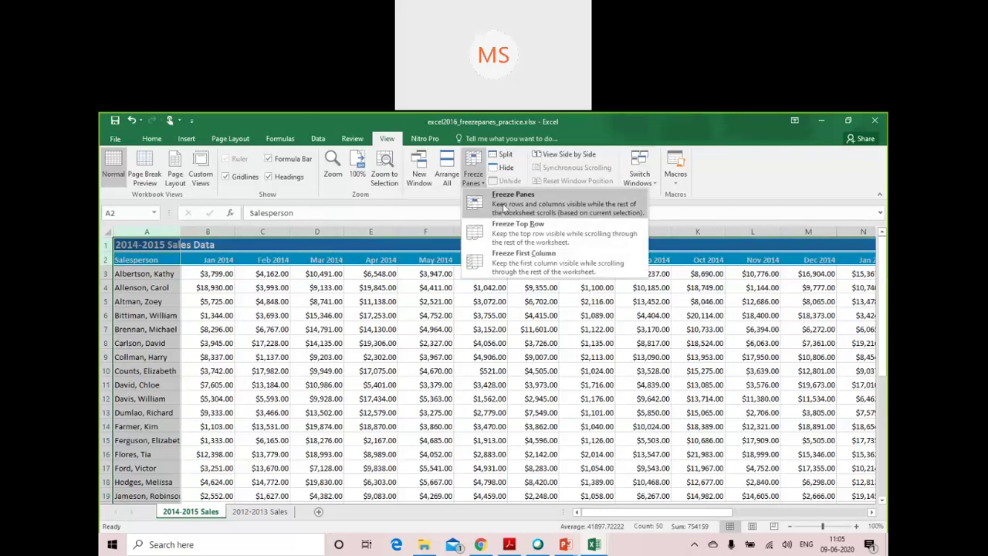
pyautogui.click(504, 205)
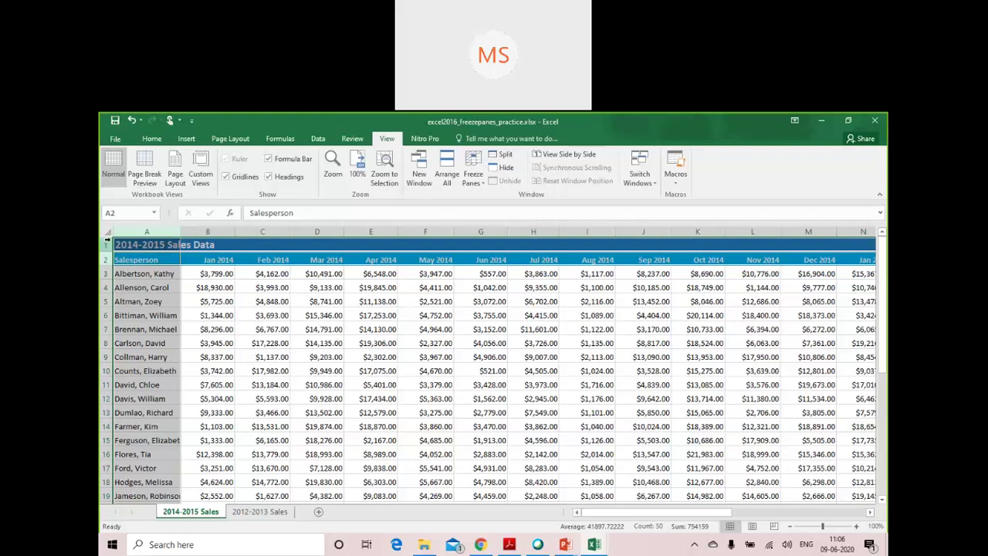
# Step: Check which rows and columns stay frozen by viewing the sheet down to its last salesperson rows and sideways
pyautogui.scroll(-1, 342, 344)
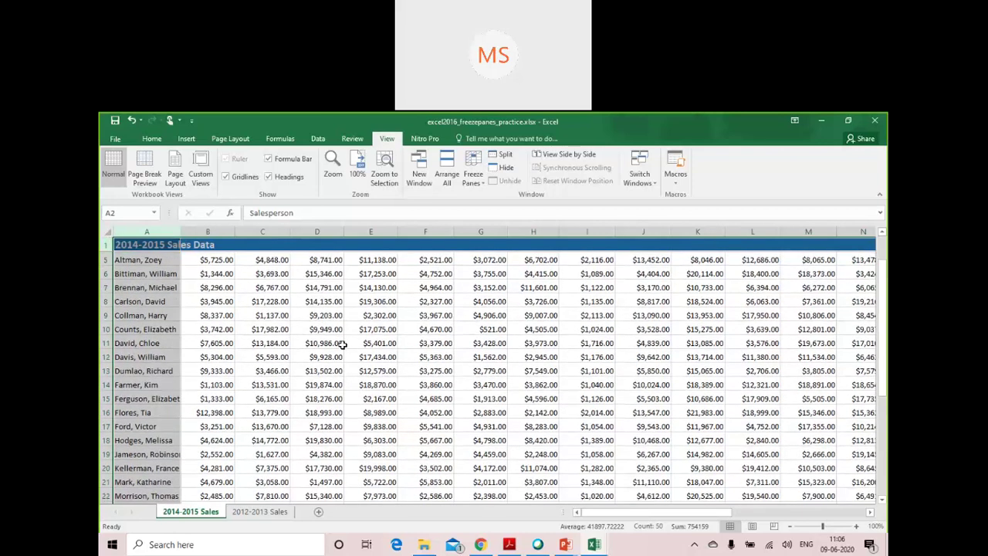
pyautogui.scroll(1, 342, 344)
pyautogui.scroll(-5, 342, 344)
pyautogui.scroll(-3, 341, 344)
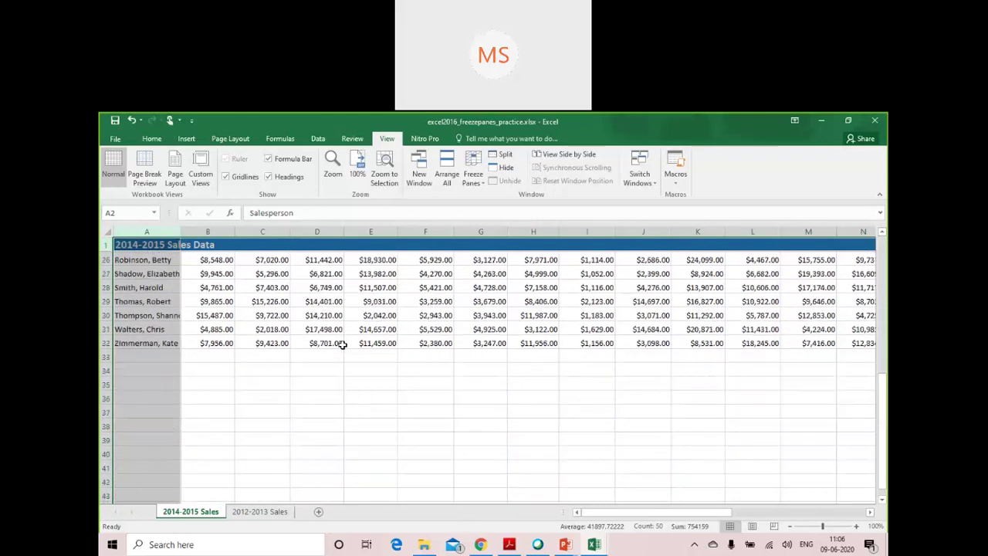
pyautogui.scroll(8, 342, 344)
pyautogui.scroll(-5, 342, 345)
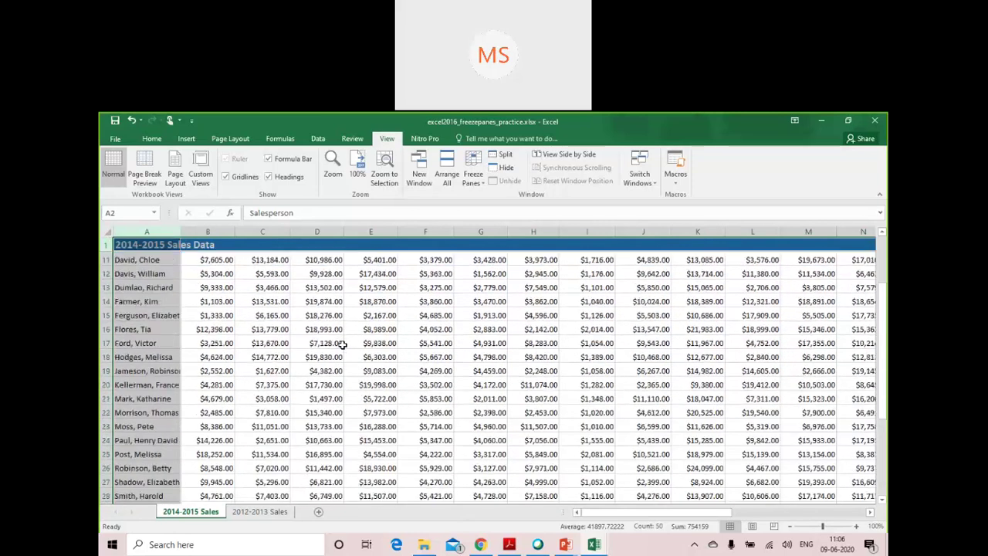
pyautogui.scroll(5, 342, 345)
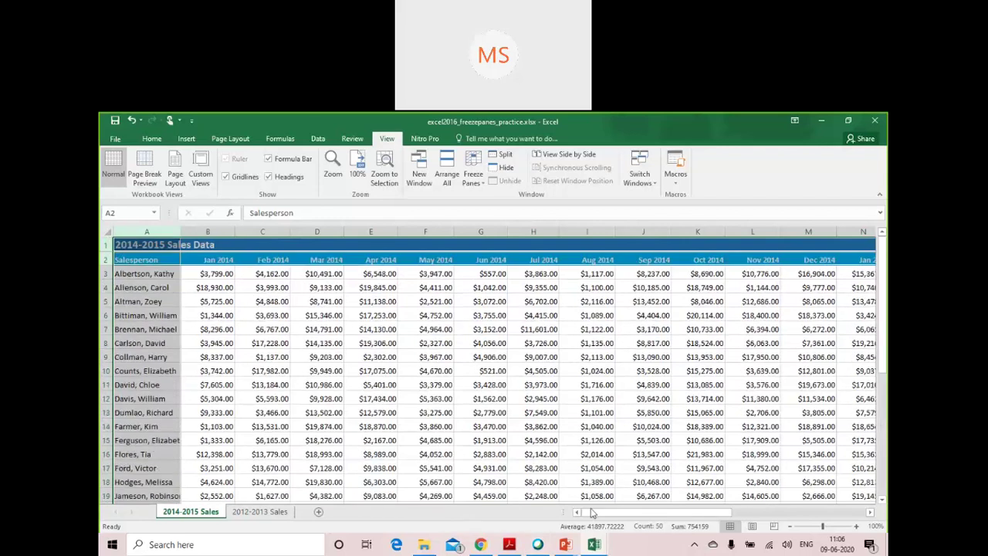
pyautogui.hscroll(3, 591, 512)
pyautogui.hscroll(-3, 592, 513)
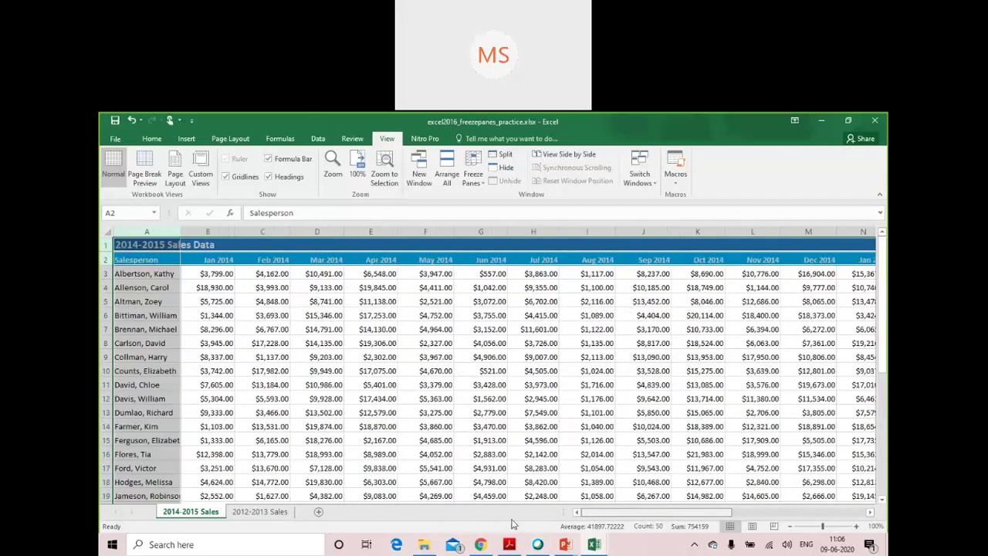
# Step: Select cell B3 and unfreeze the panes of the 2014-2015 Sales sheet
pyautogui.click(185, 316)
pyautogui.click(165, 275)
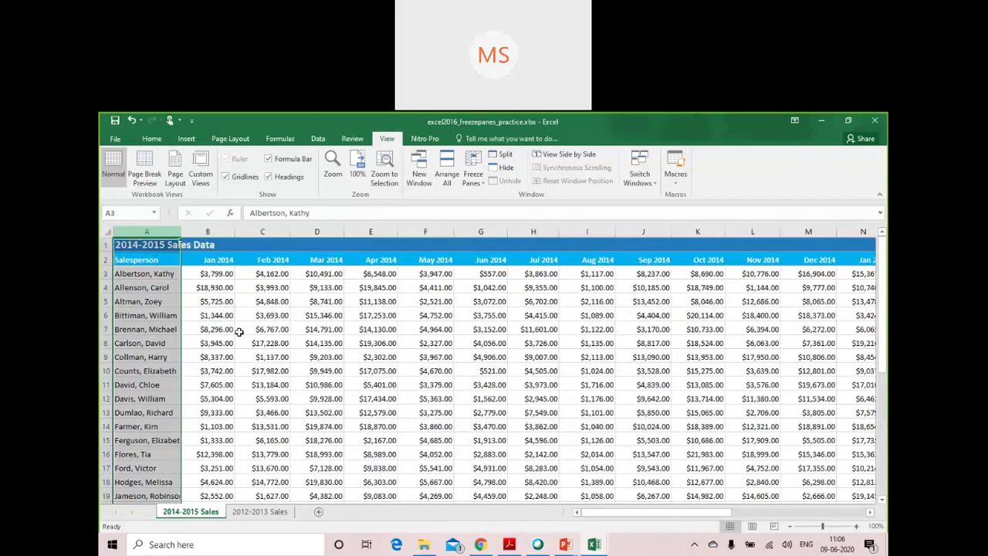
pyautogui.click(220, 288)
pyautogui.click(220, 274)
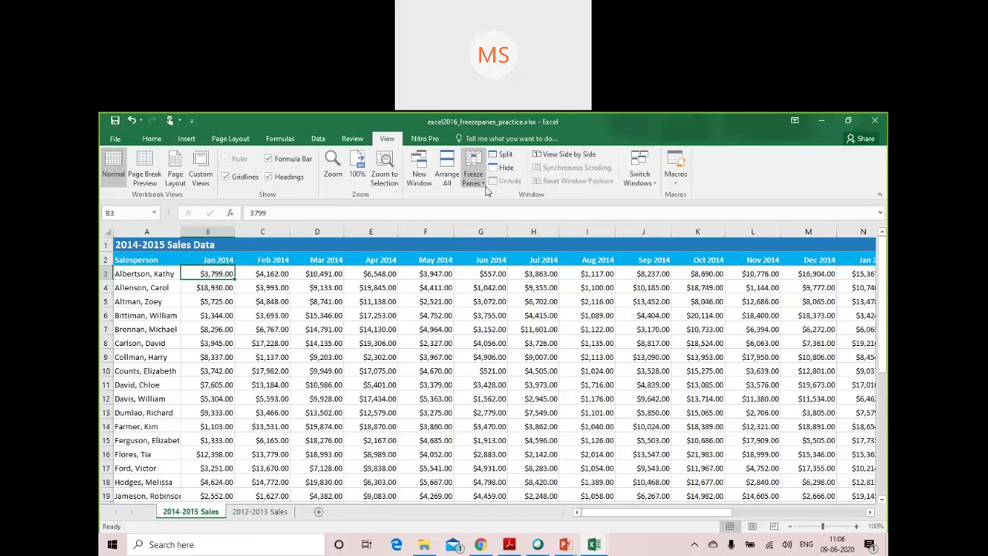
pyautogui.click(483, 187)
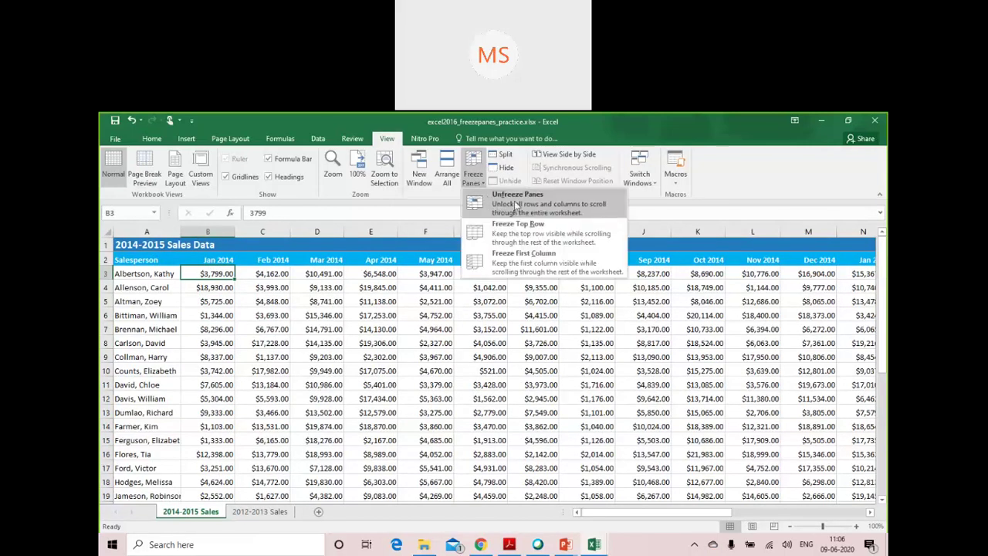
pyautogui.click(522, 204)
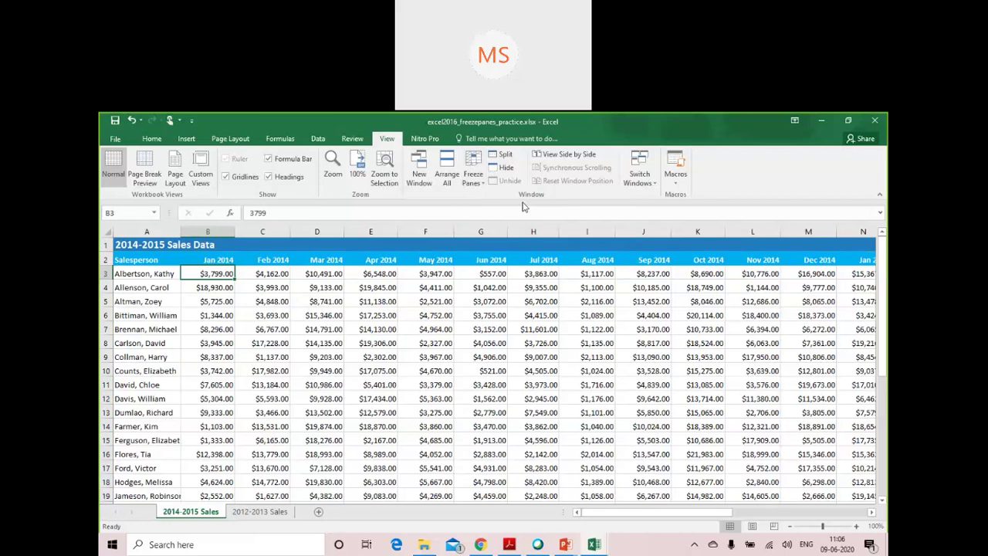
# Step: Try to freeze the panes at cell C12
pyautogui.click(285, 396)
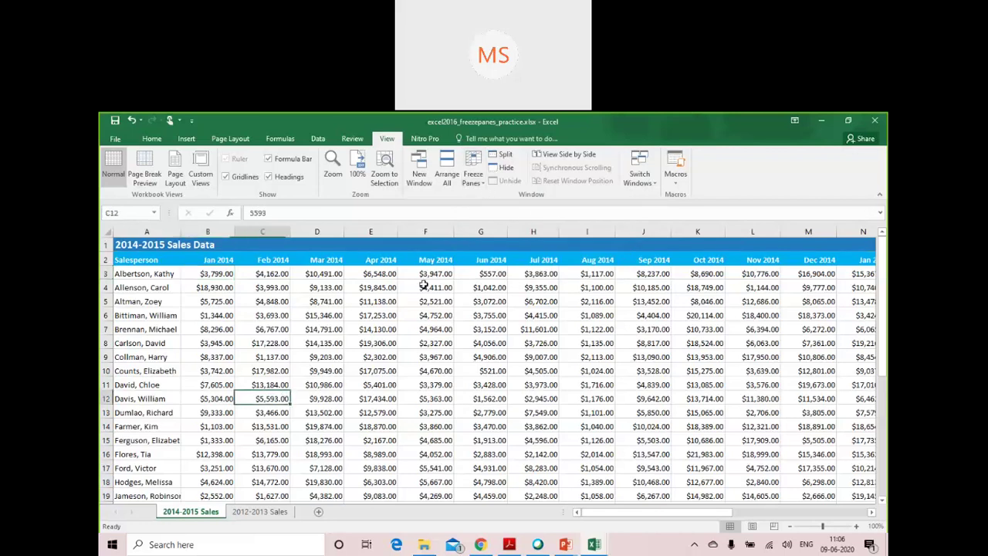
pyautogui.click(483, 188)
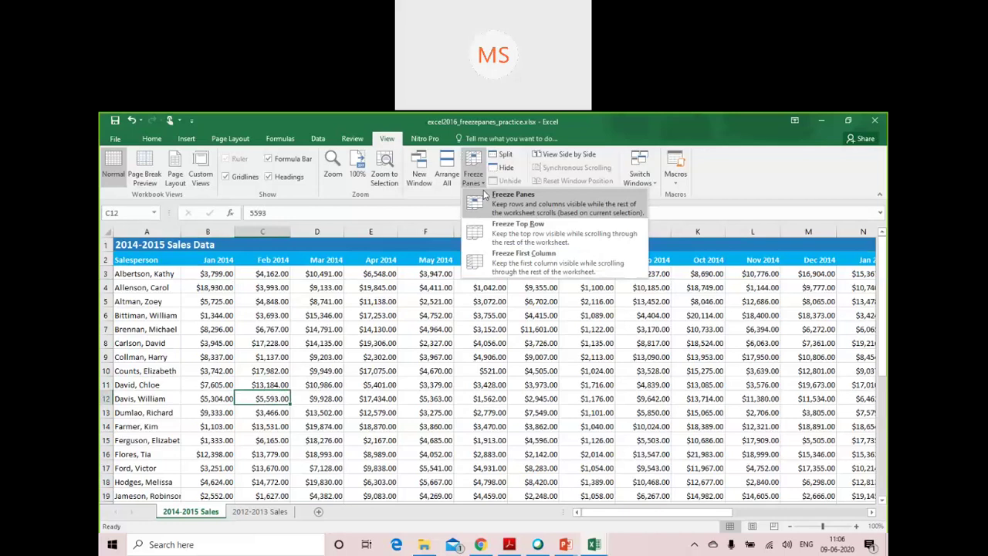
pyautogui.click(485, 197)
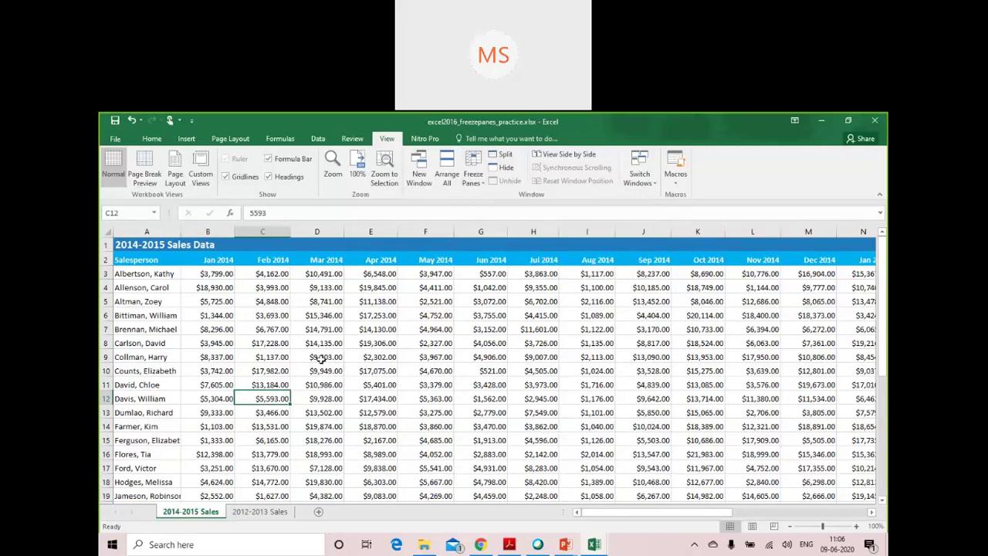
# Step: Select cell G9 on the 2014-2015 Sales sheet and review the available freeze options
pyautogui.moveTo(139, 244); pyautogui.dragTo(154, 454)
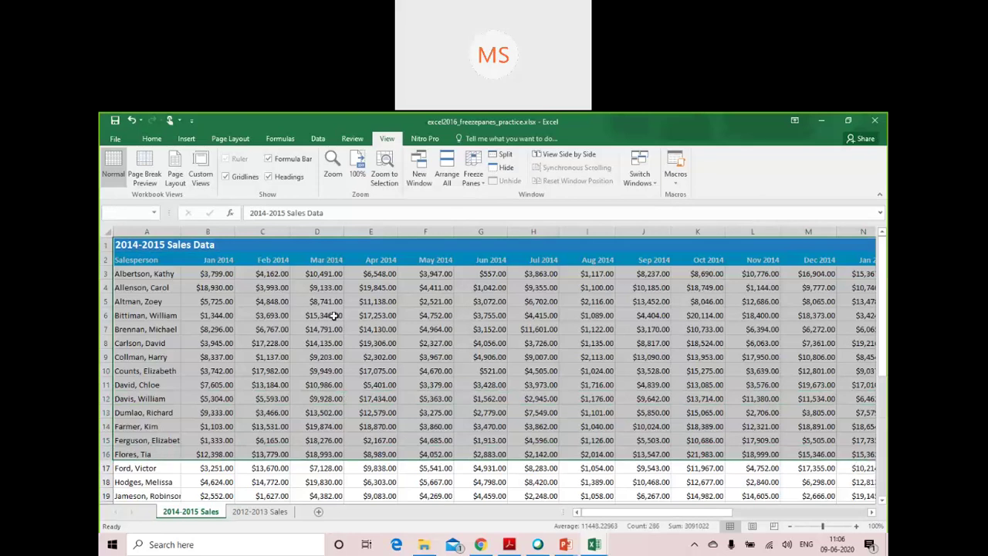
pyautogui.click(499, 353)
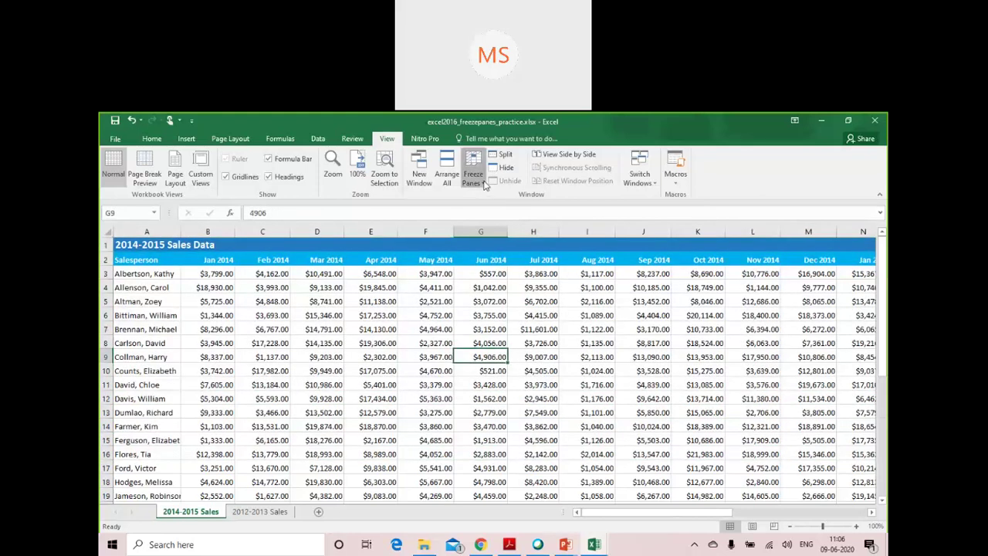
pyautogui.click(473, 176)
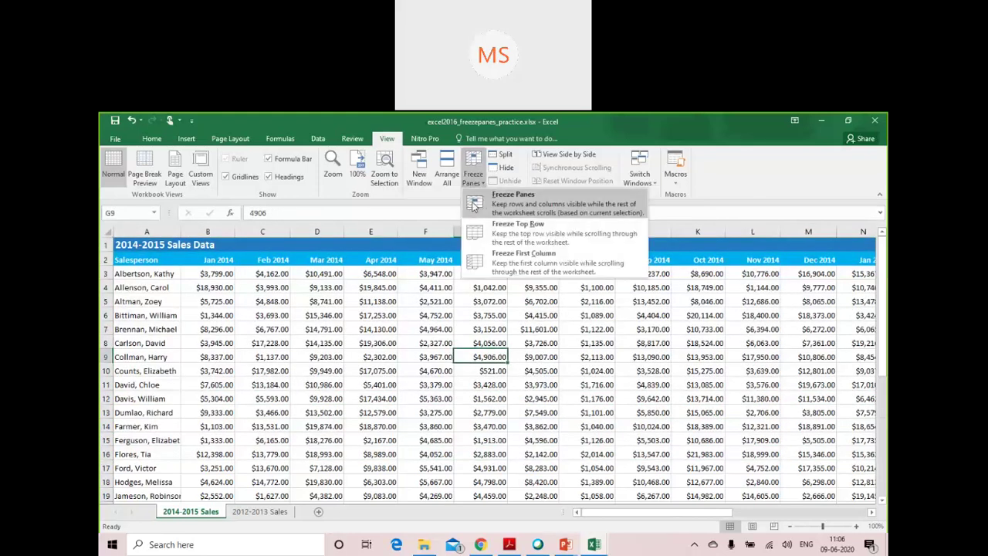
pyautogui.click(353, 427)
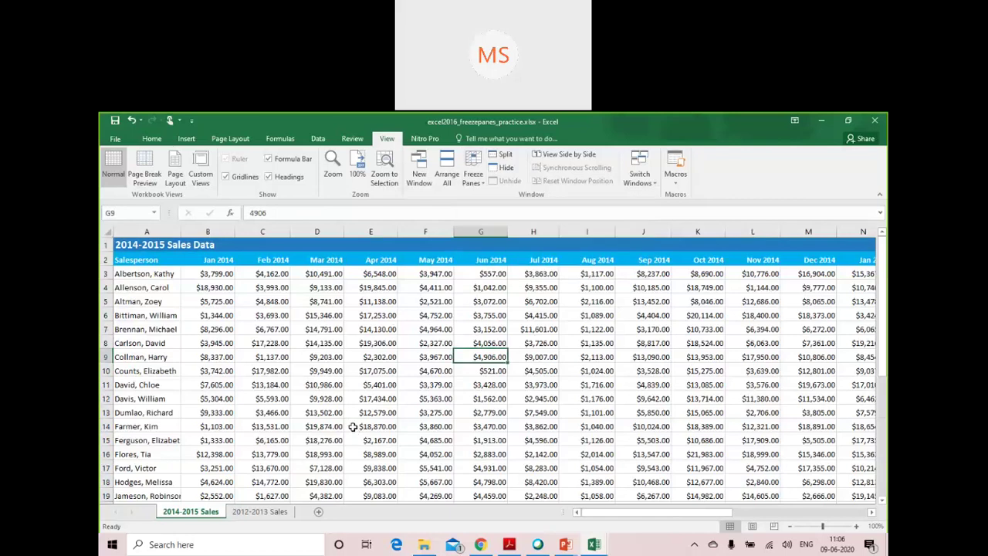
# Step: View the rows of the 2012-2013 Sales sheet and return to the 2014-2015 Sales sheet
pyautogui.scroll(-11, 352, 426)
pyautogui.scroll(11, 353, 426)
pyautogui.click(259, 511)
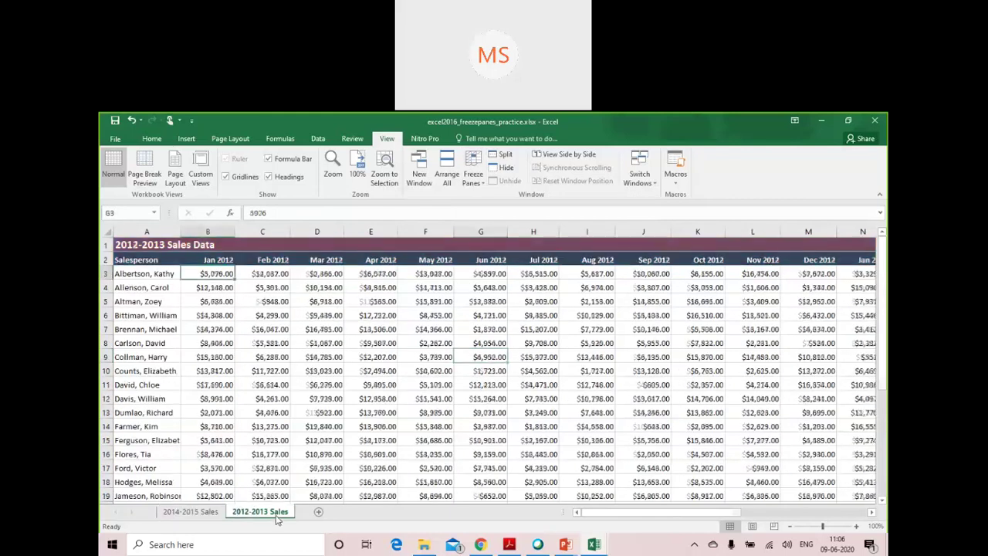
pyautogui.scroll(-6, 454, 381)
pyautogui.scroll(6, 456, 382)
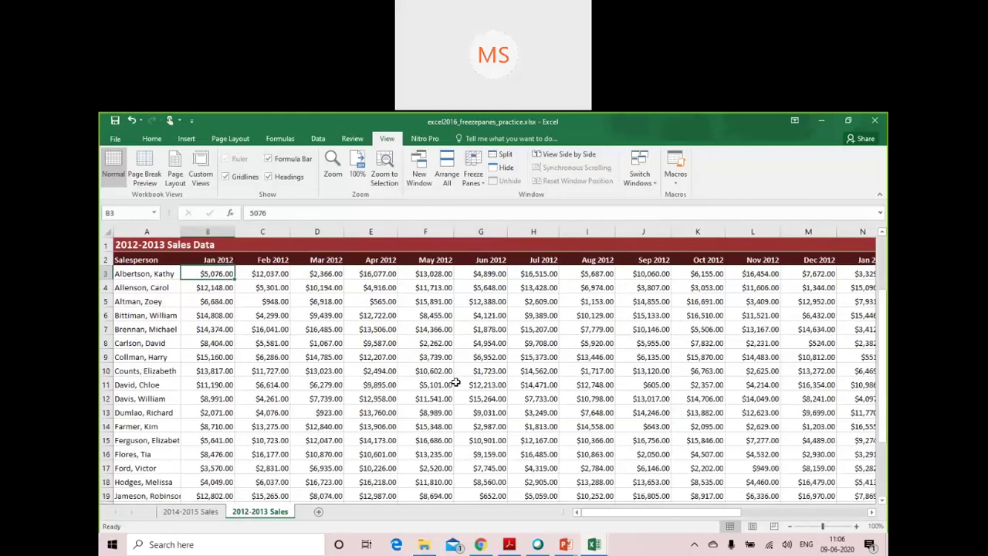
pyautogui.hotkey('ctrl', 'pageup')
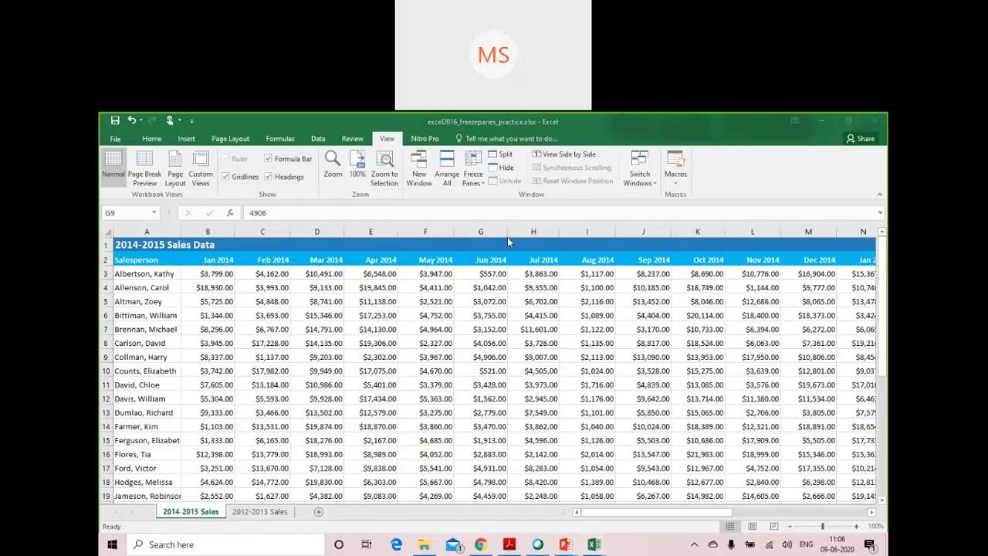
pyautogui.click(604, 166)
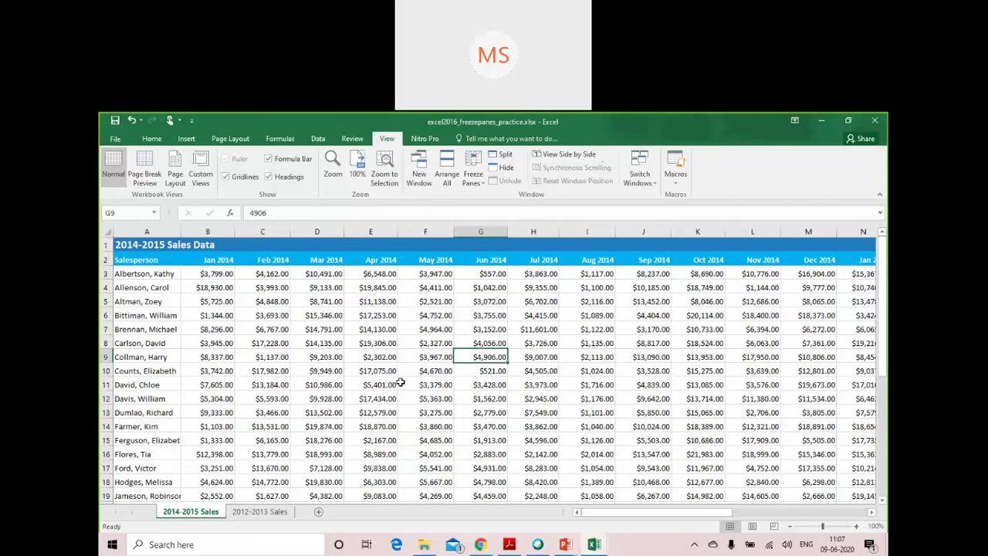
# Step: Open a second window of the practice workbook and place it over part of the first window
pyautogui.click(423, 180)
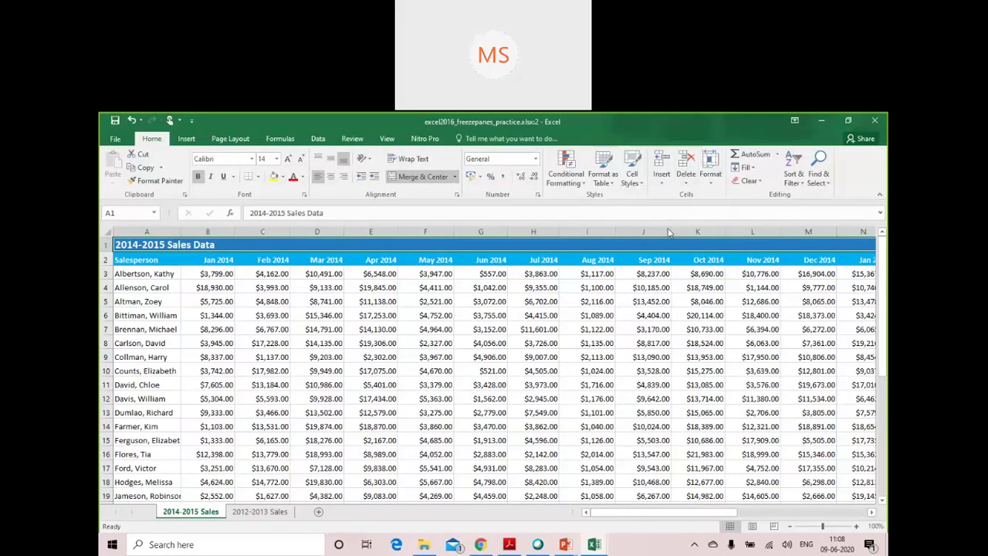
pyautogui.hotkey('alt', 'w')
pyautogui.press('n')
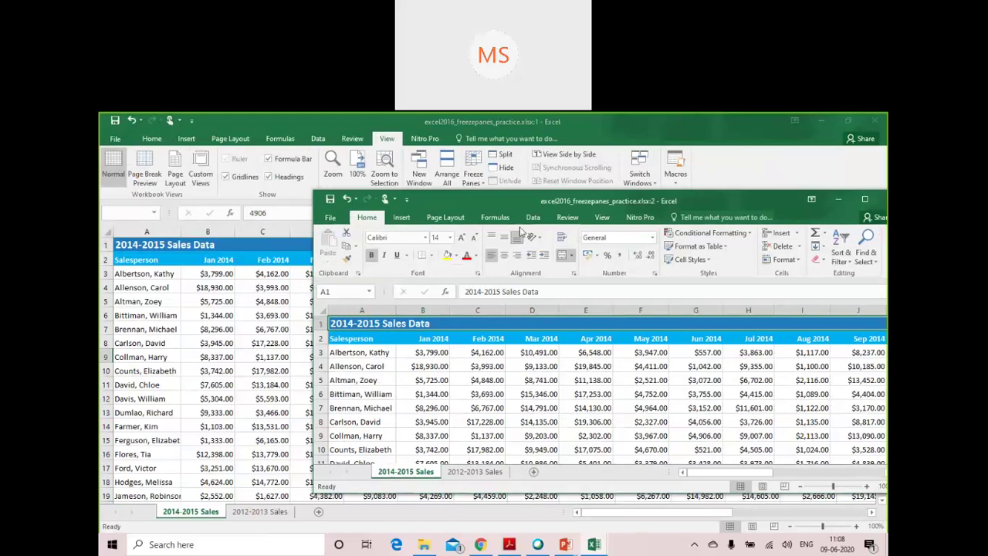
pyautogui.moveTo(518, 205); pyautogui.dragTo(533, 131)
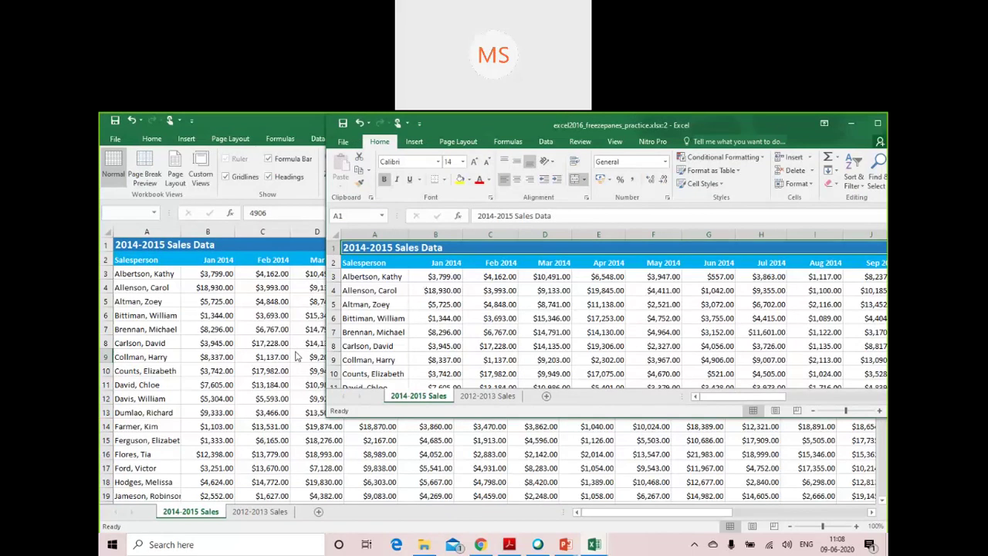
# Step: Examine how each of the two workbook windows scrolls through the 2014-2015 sales rows independently
pyautogui.scroll(-8, 237, 406)
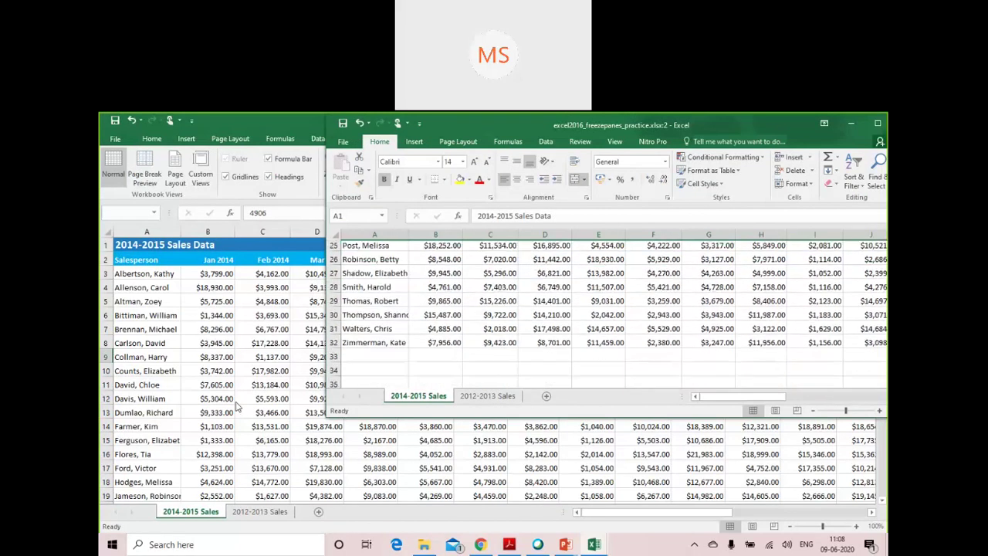
pyautogui.click(220, 358)
pyautogui.scroll(-3, 221, 358)
pyautogui.scroll(12, 221, 358)
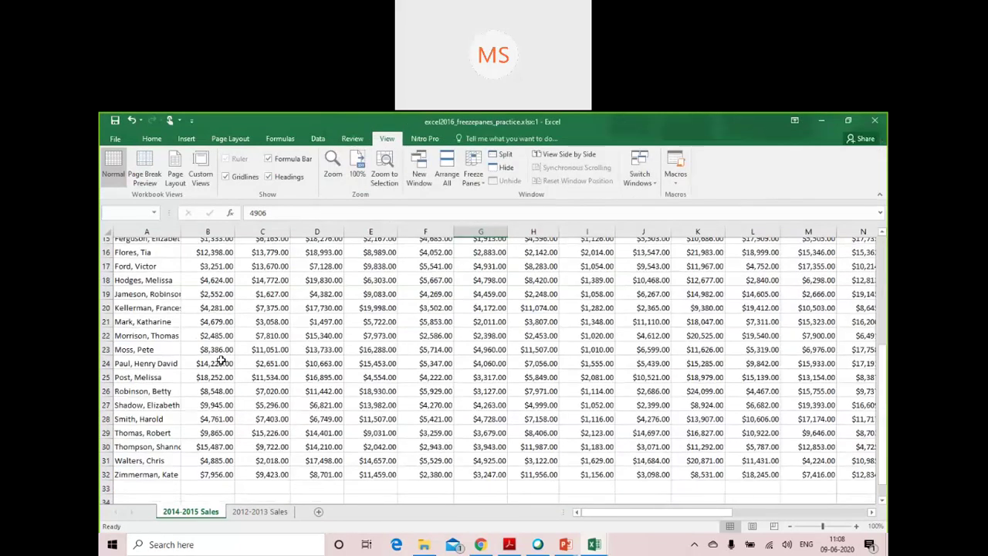
pyautogui.moveTo(599, 550)
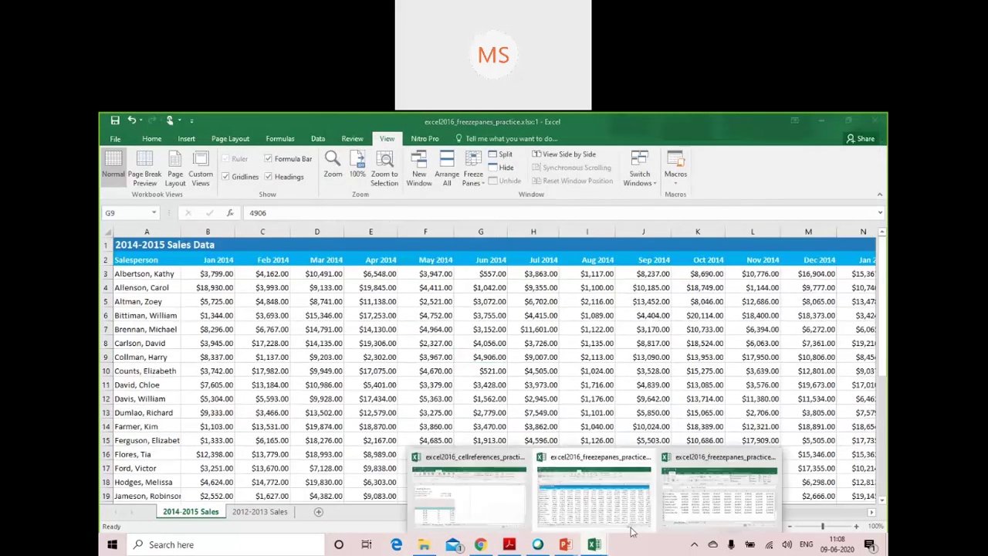
pyautogui.click(678, 498)
pyautogui.scroll(-3, 458, 319)
pyautogui.scroll(11, 459, 324)
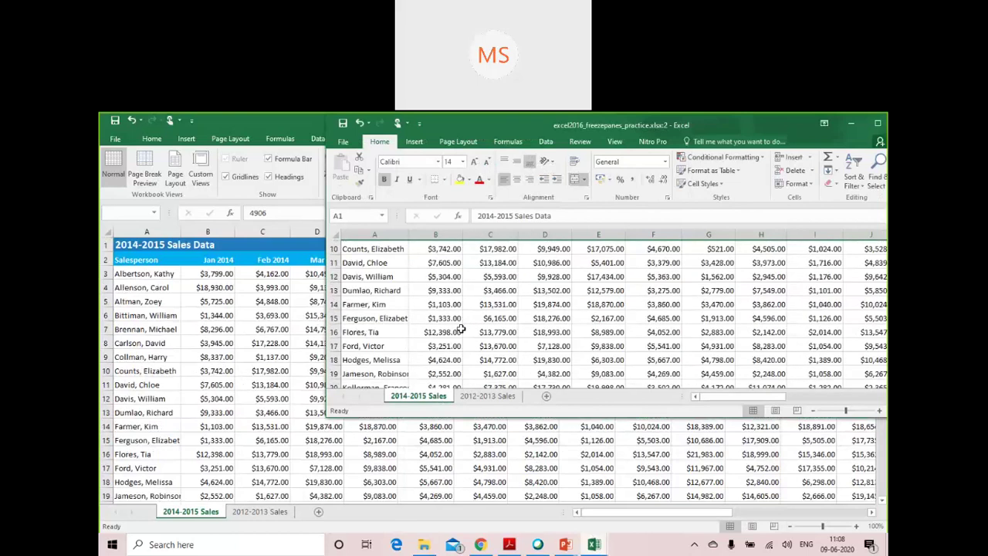
pyautogui.scroll(-5, 458, 324)
pyautogui.scroll(5, 460, 333)
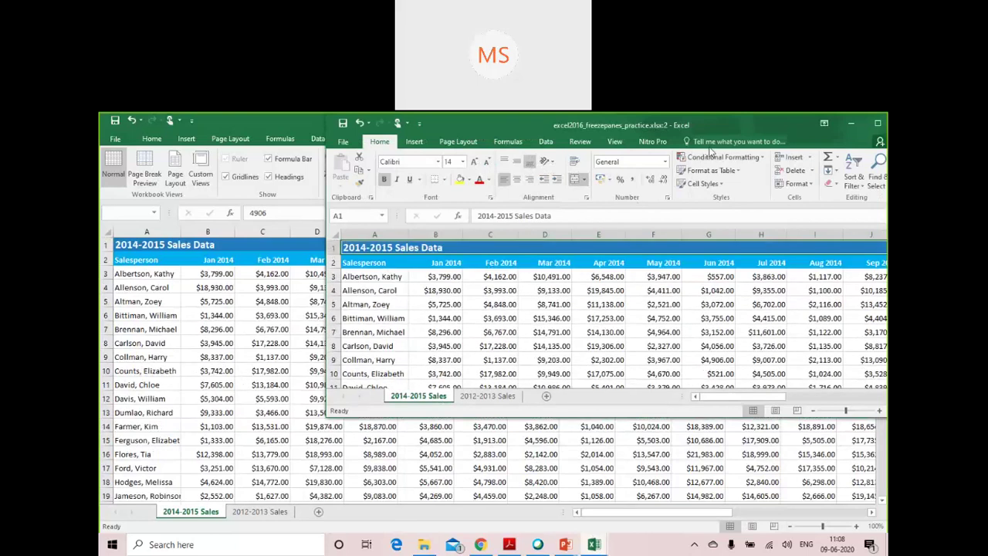
# Step: Reposition the second window and show the 2012-2013 Sales sheet in it for comparison with the first window's 2014-2015 sheet
pyautogui.moveTo(727, 119); pyautogui.dragTo(693, 183)
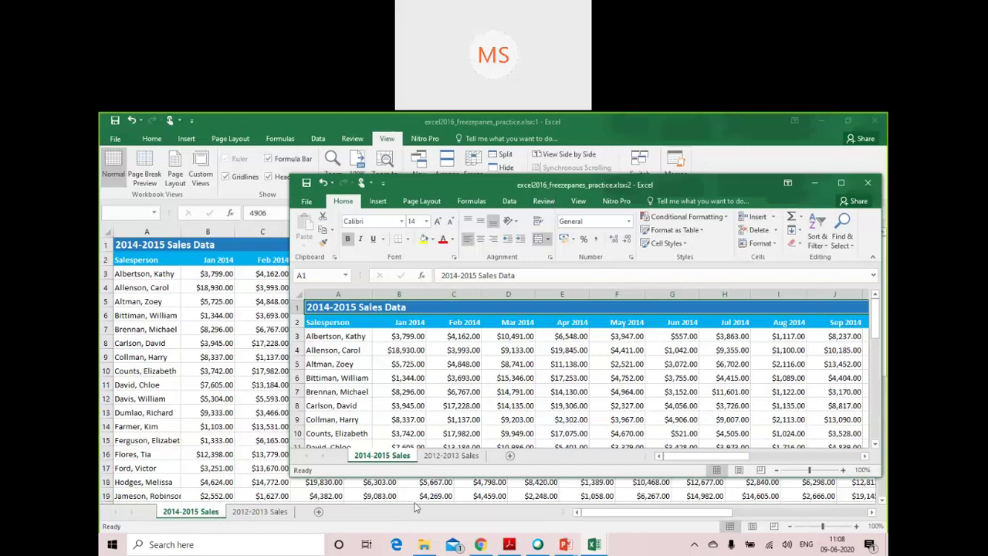
pyautogui.click(453, 456)
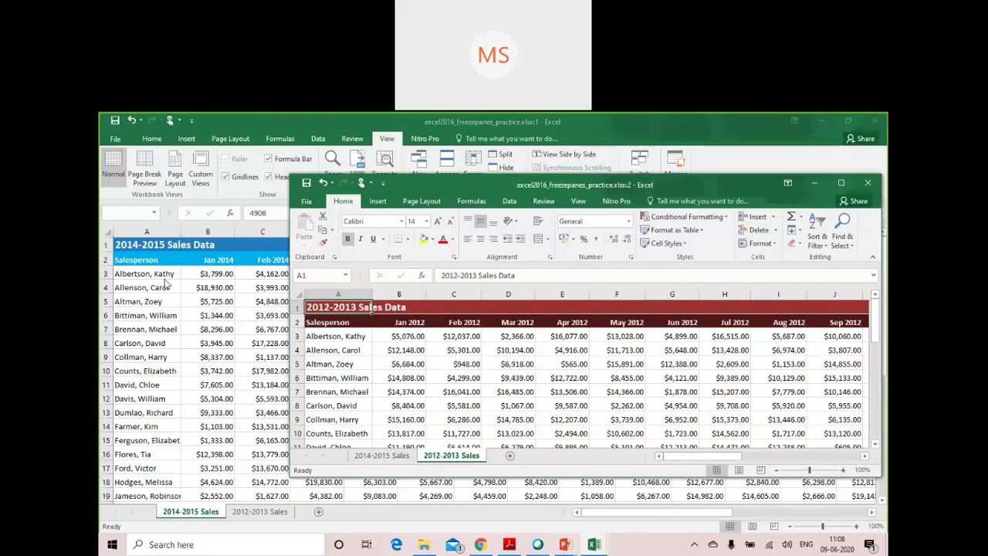
pyautogui.click(220, 278)
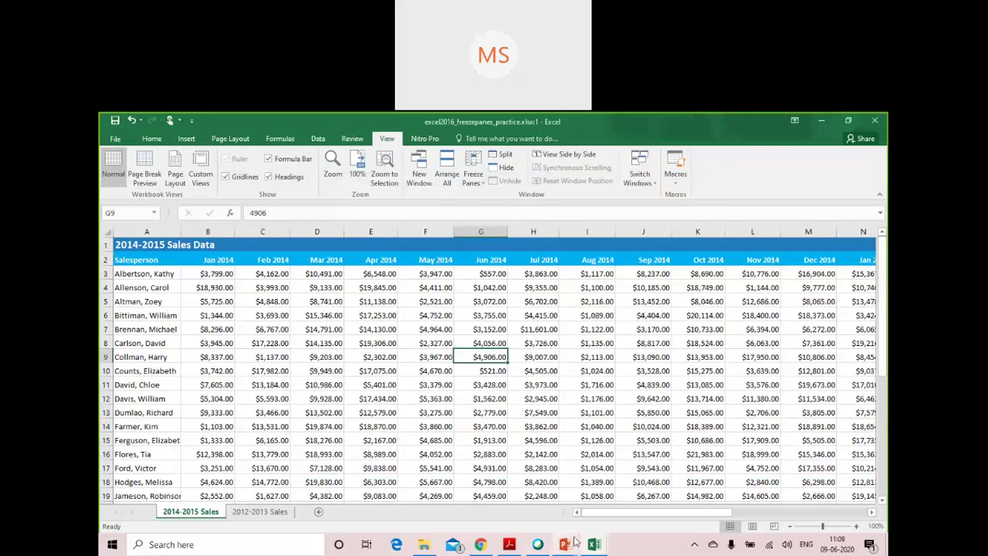
pyautogui.hotkey('alt', 'Tab')
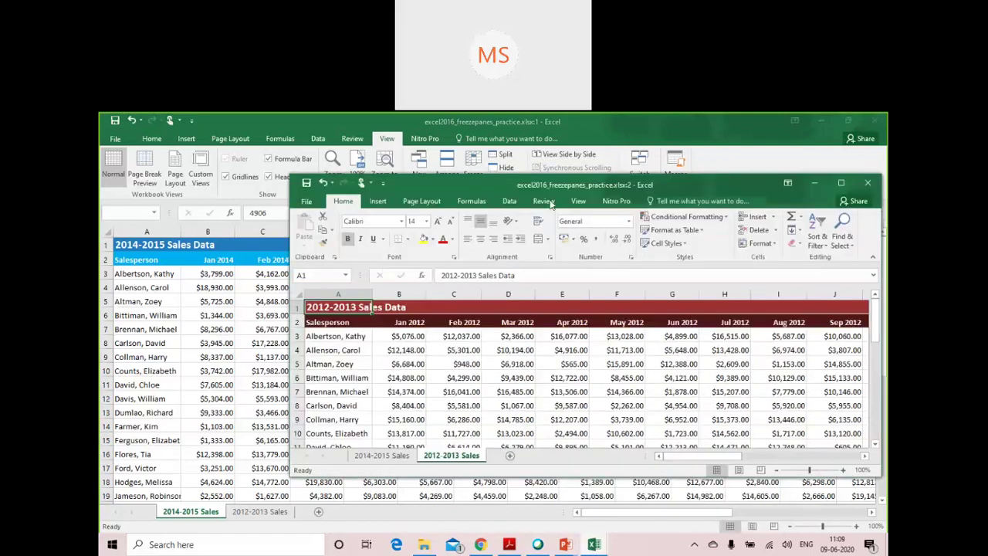
pyautogui.moveTo(547, 180); pyautogui.dragTo(550, 164)
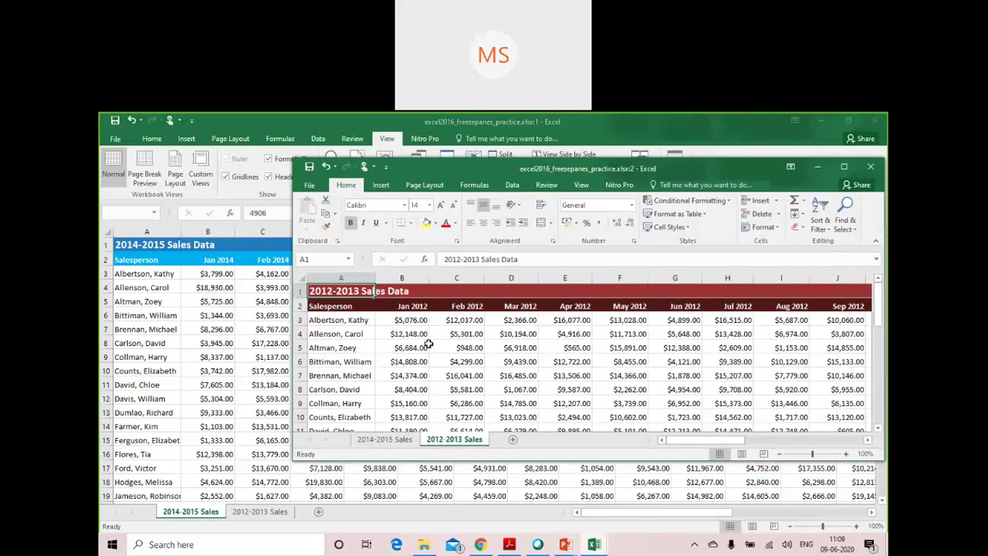
# Step: Switch between the two workbook windows and close the second one
pyautogui.click(226, 280)
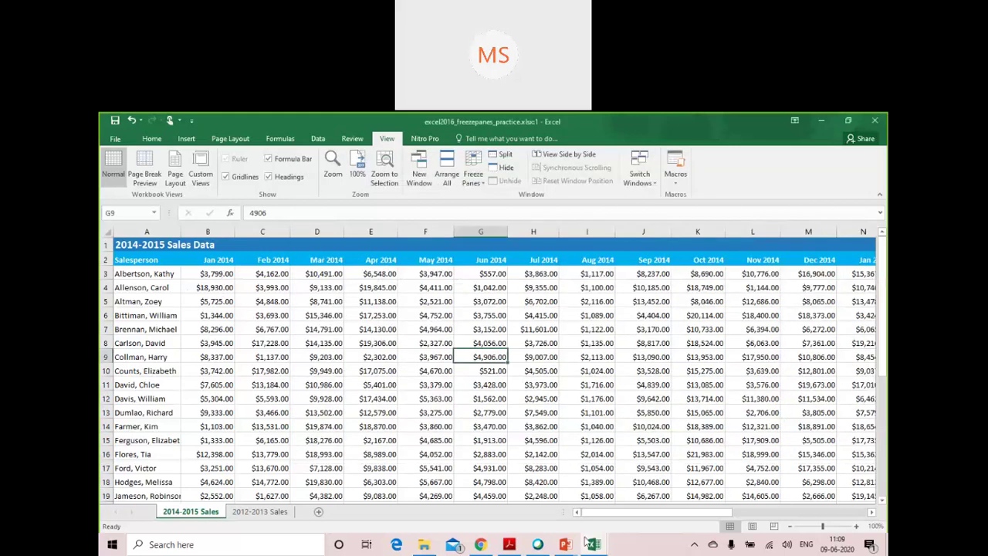
pyautogui.moveTo(591, 542)
pyautogui.click(710, 492)
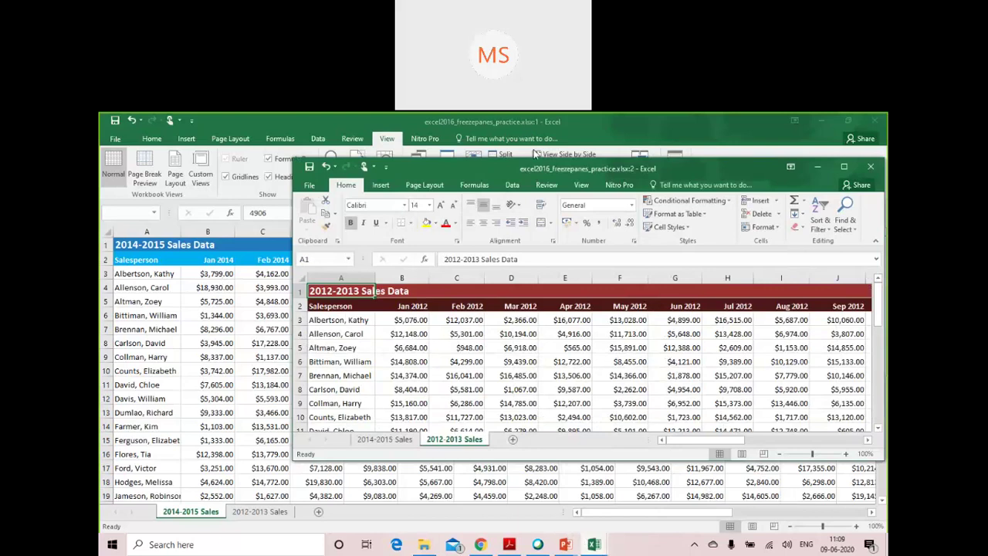
pyautogui.hotkey('ctrl', 'w')
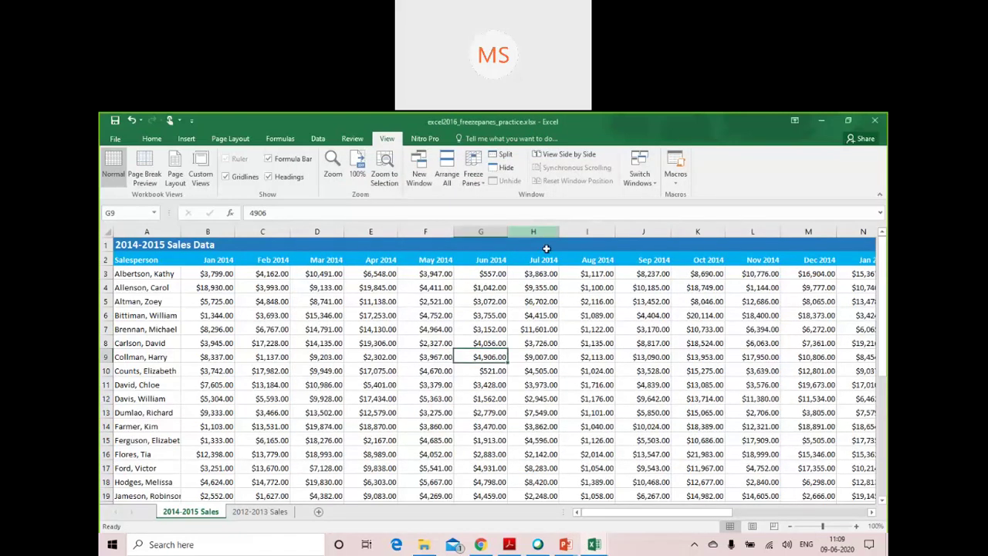
# Step: Split the 2014-2015 Sales sheet into four panes at cell G9 and bring the lower panes back to row 1
pyautogui.click(506, 156)
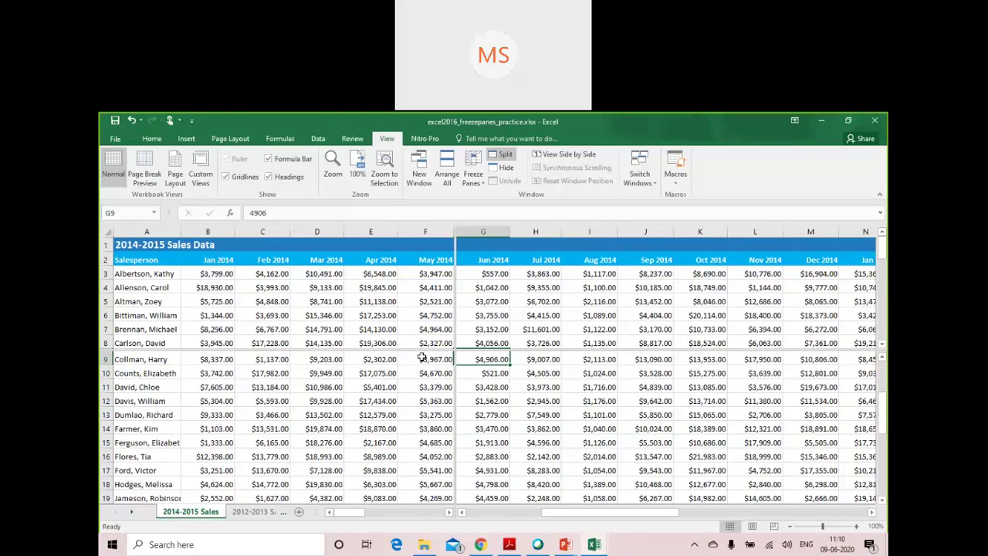
pyautogui.scroll(-3, 410, 404)
pyautogui.scroll(3, 405, 370)
pyautogui.scroll(-2, 399, 313)
pyautogui.scroll(5, 398, 309)
# Step: Select cells E4 and D5 in the upper panes and check how those panes scroll separately from the lower ones
pyautogui.click(391, 288)
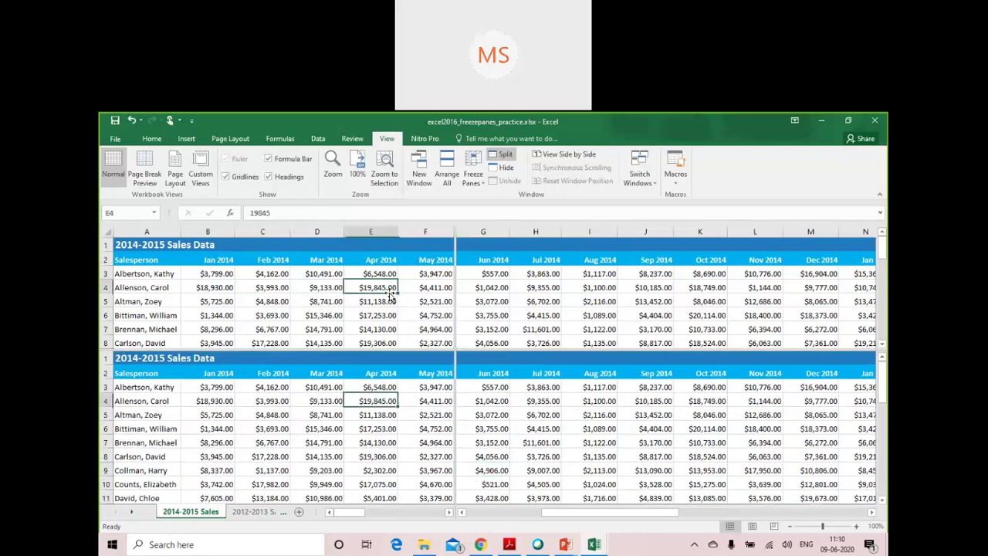
pyautogui.scroll(-2, 398, 310)
pyautogui.scroll(2, 399, 310)
pyautogui.scroll(-3, 385, 307)
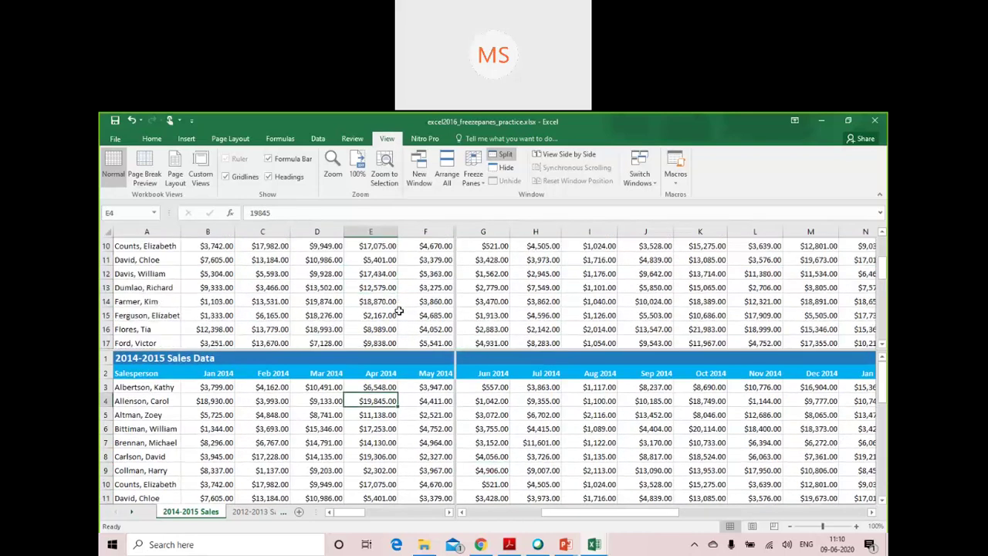
pyautogui.scroll(3, 355, 302)
pyautogui.click(302, 299)
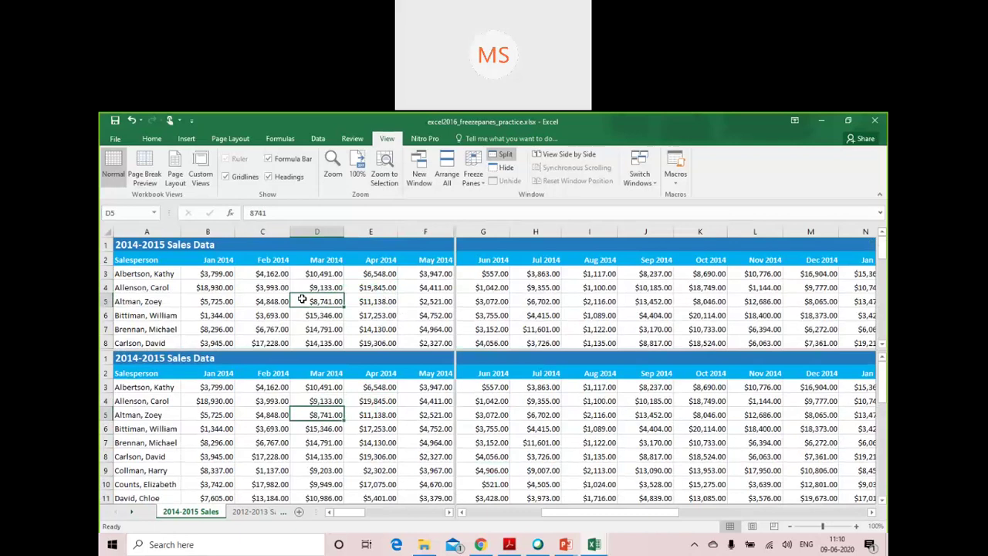
pyautogui.scroll(-3, 431, 296)
pyautogui.scroll(3, 430, 295)
# Step: Select rows 3 to 6 and cell A5, and check the lower panes' scrolling down past the last salesperson rows
pyautogui.click(149, 275)
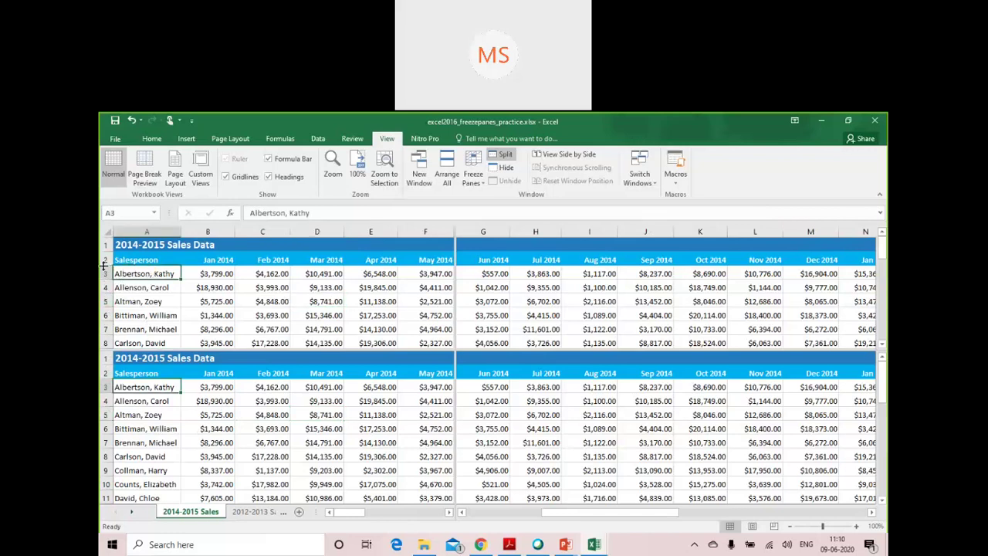
pyautogui.moveTo(106, 273); pyautogui.dragTo(106, 316)
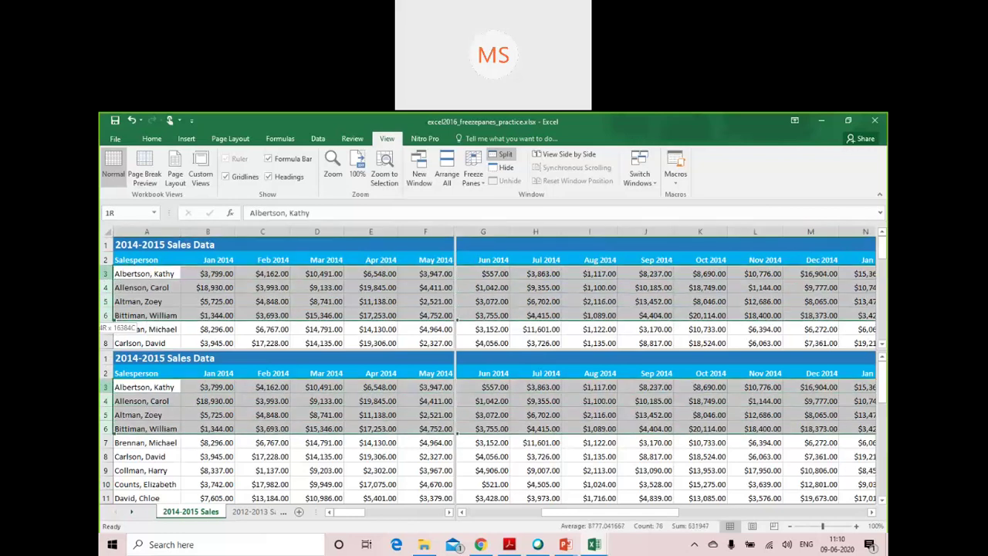
pyautogui.click(172, 329)
pyautogui.scroll(-9, 215, 412)
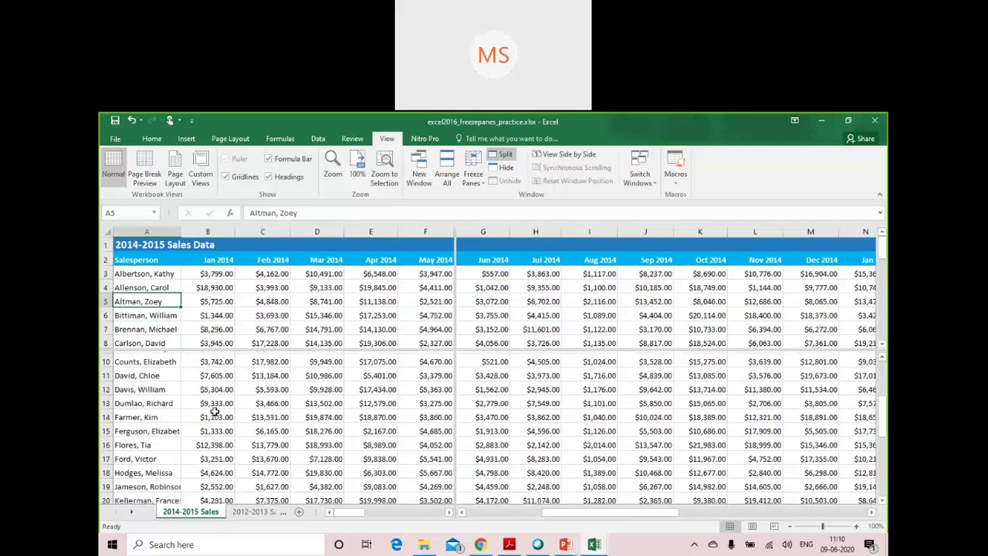
pyautogui.scroll(5, 215, 409)
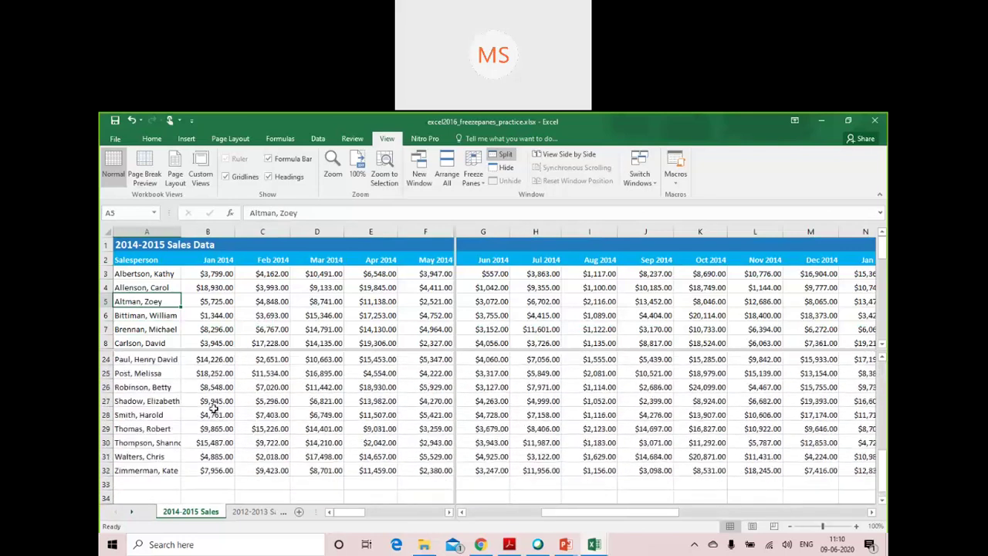
pyautogui.scroll(-4, 214, 407)
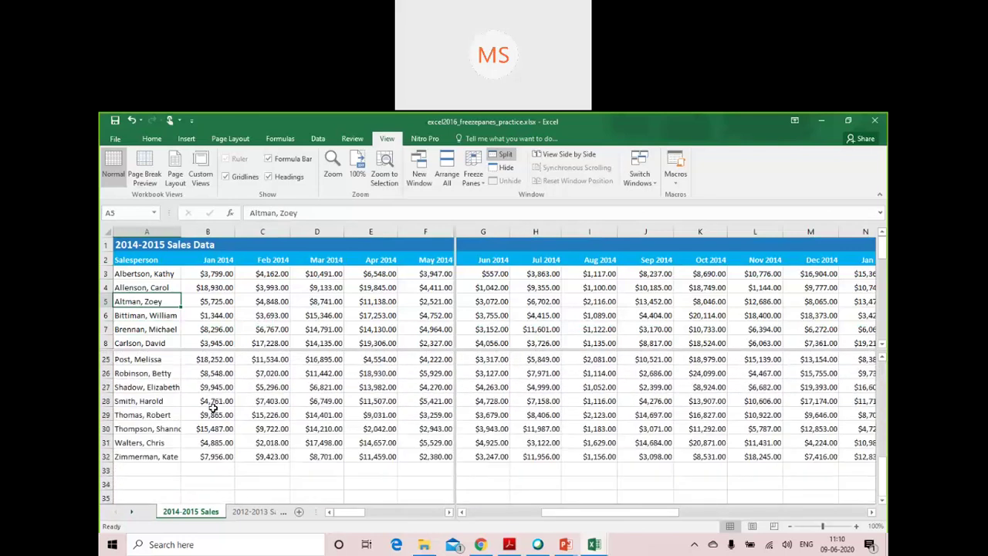
pyautogui.scroll(-2, 213, 406)
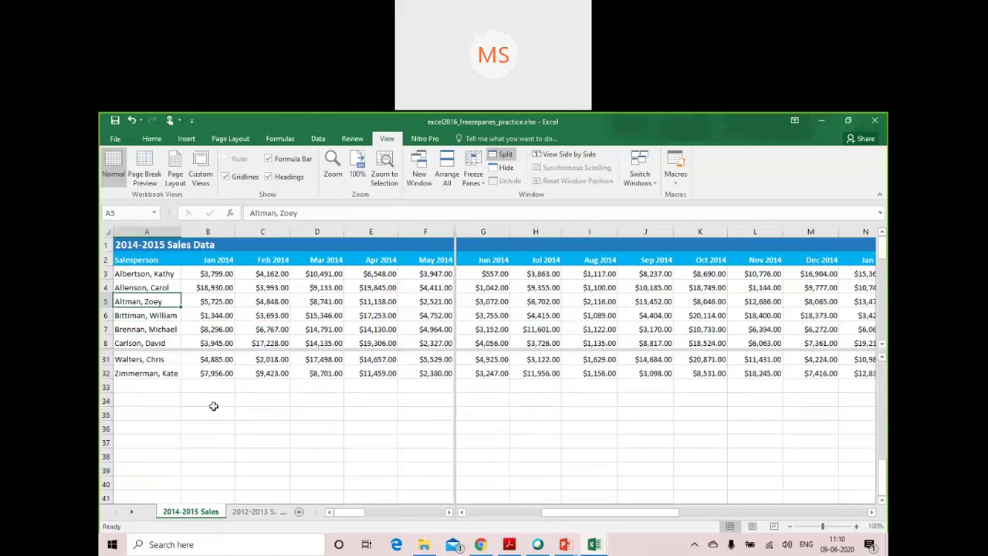
pyautogui.scroll(6, 214, 406)
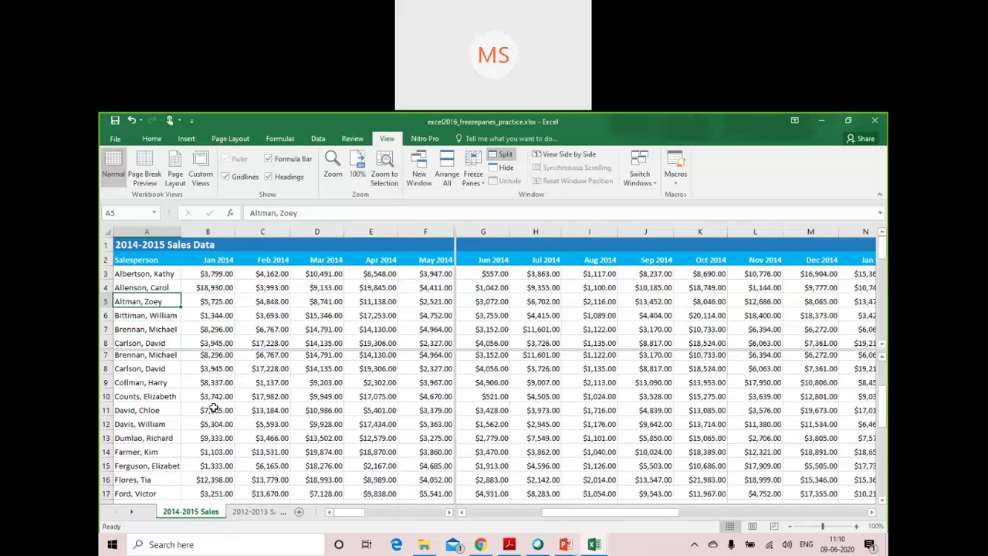
# Step: Select cell I9 in the lower panes and cell H5 in the upper ones, checking how each set scrolls separately
pyautogui.scroll(-6, 213, 407)
pyautogui.scroll(8, 214, 408)
pyautogui.click(571, 380)
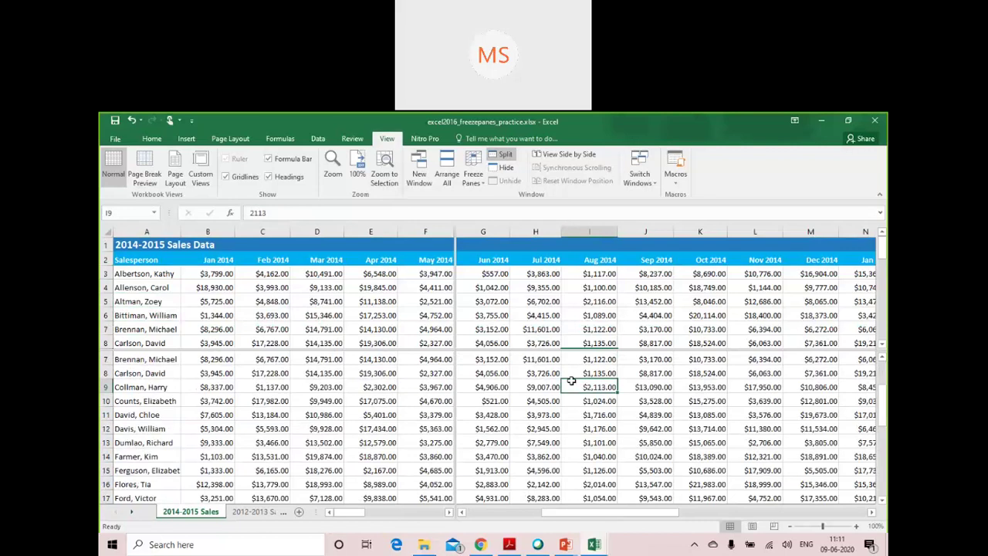
pyautogui.click(535, 300)
pyautogui.scroll(-7, 536, 260)
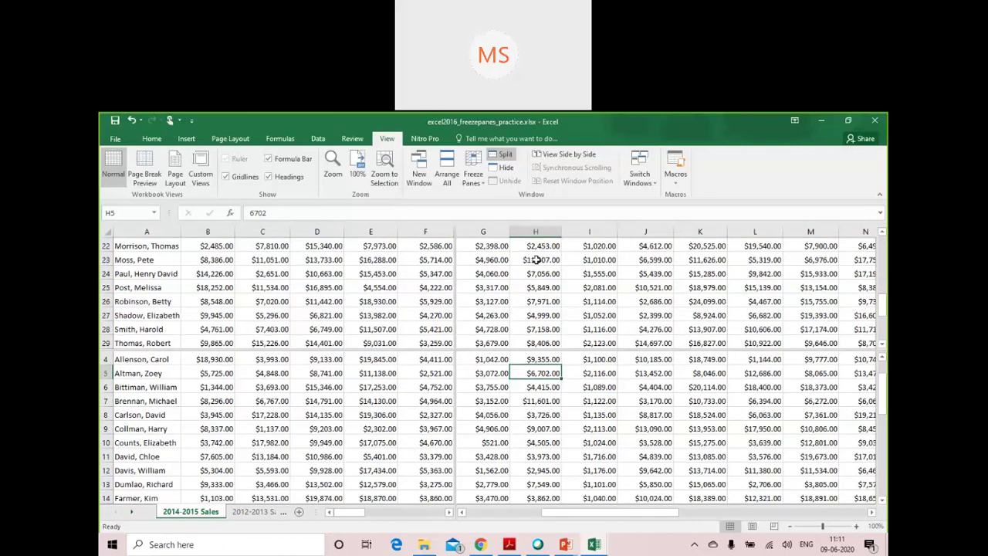
# Step: Remove the split from the 2014-2015 Sales sheet and return the view to row 1
pyautogui.click(506, 156)
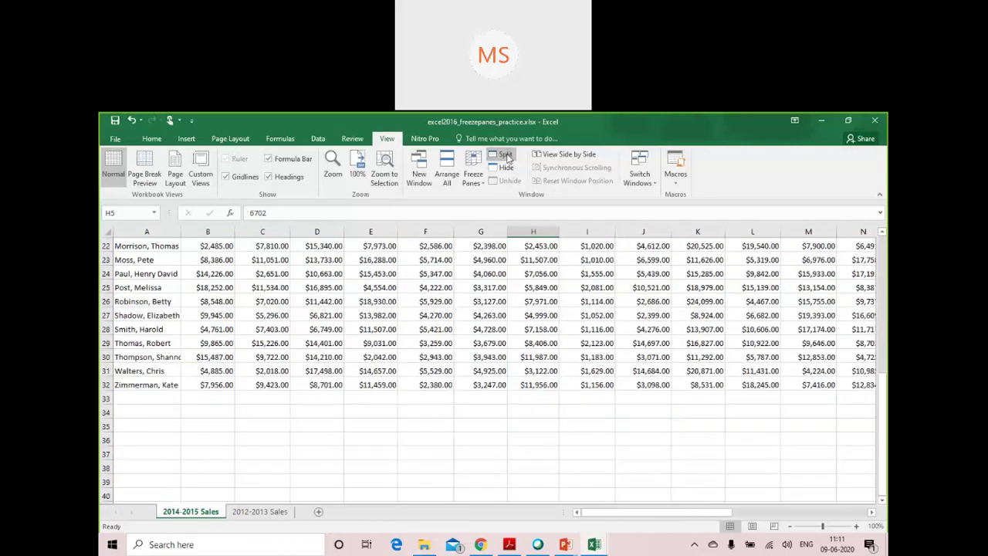
pyautogui.scroll(7, 517, 300)
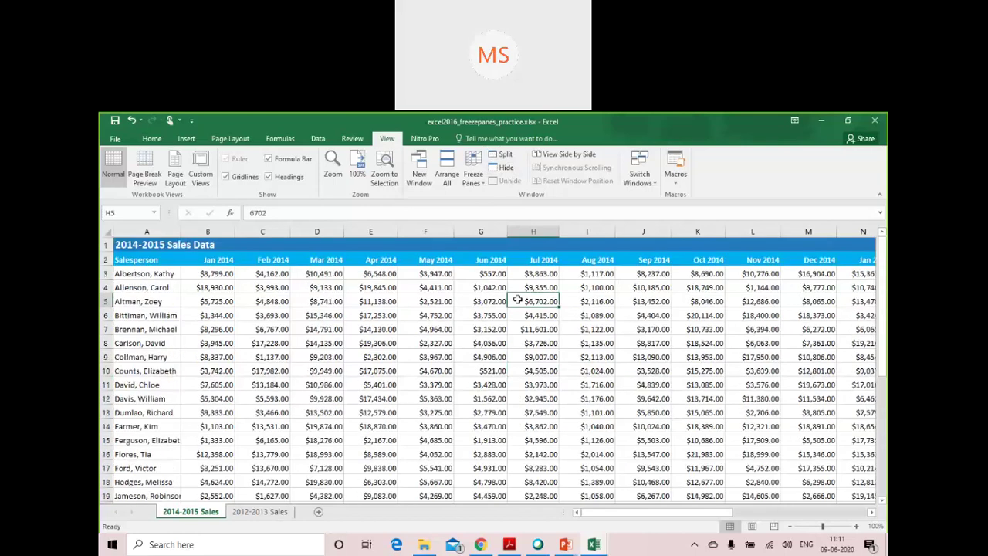
pyautogui.click(505, 156)
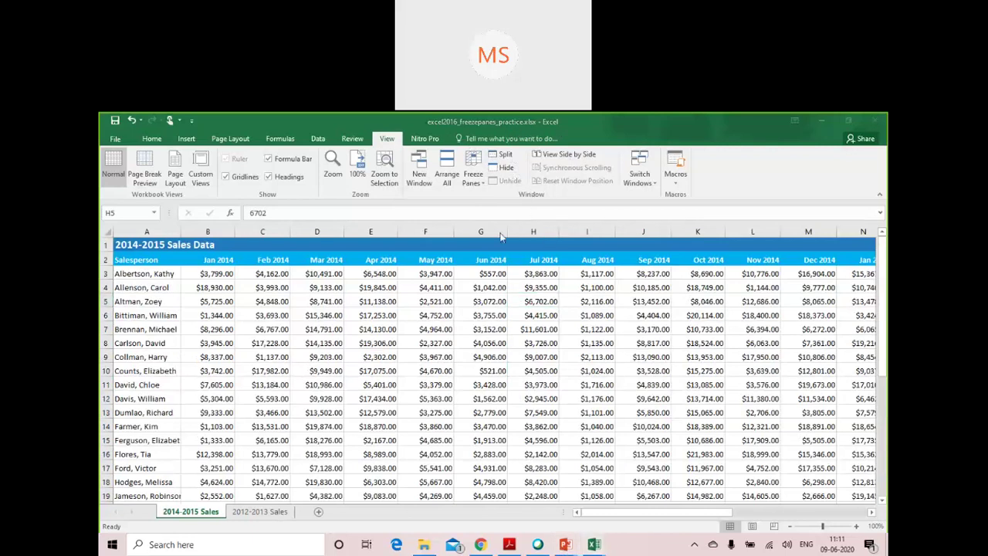
# Step: Switch to Chapter 6.pdf in Acrobat Reader to consult the worksheet splitting notes, and return to the Excel practice workbook
pyautogui.hotkey('alt', 'Tab')
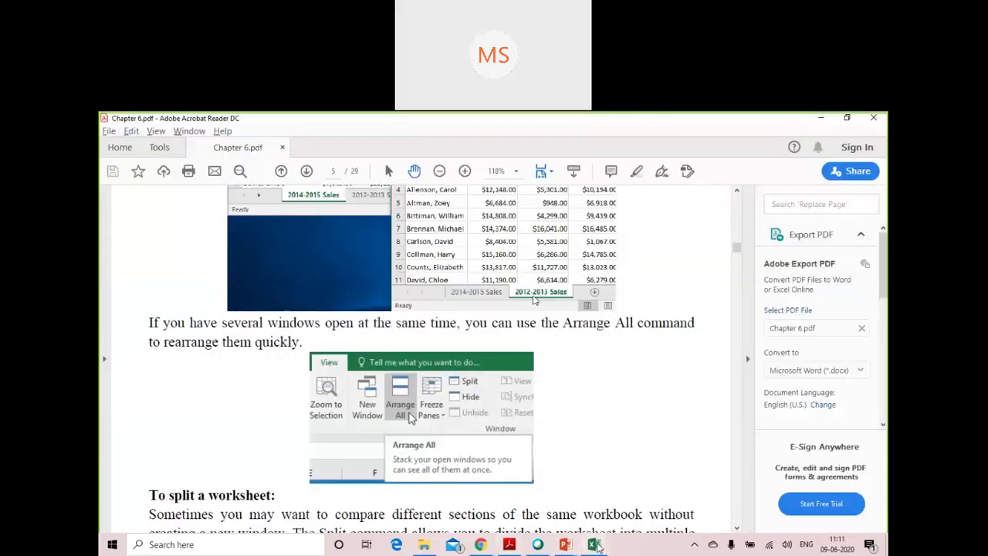
pyautogui.moveTo(596, 546)
pyautogui.click(624, 500)
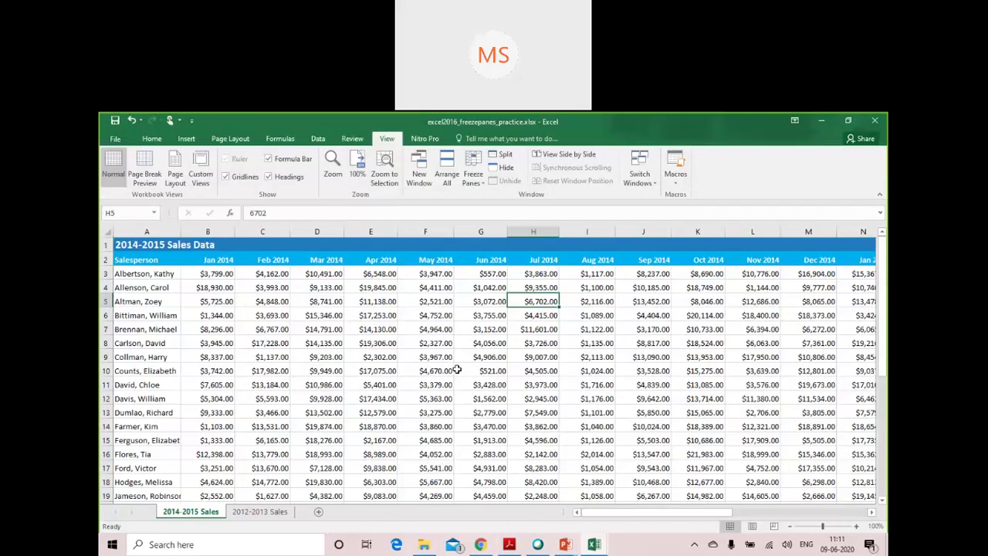